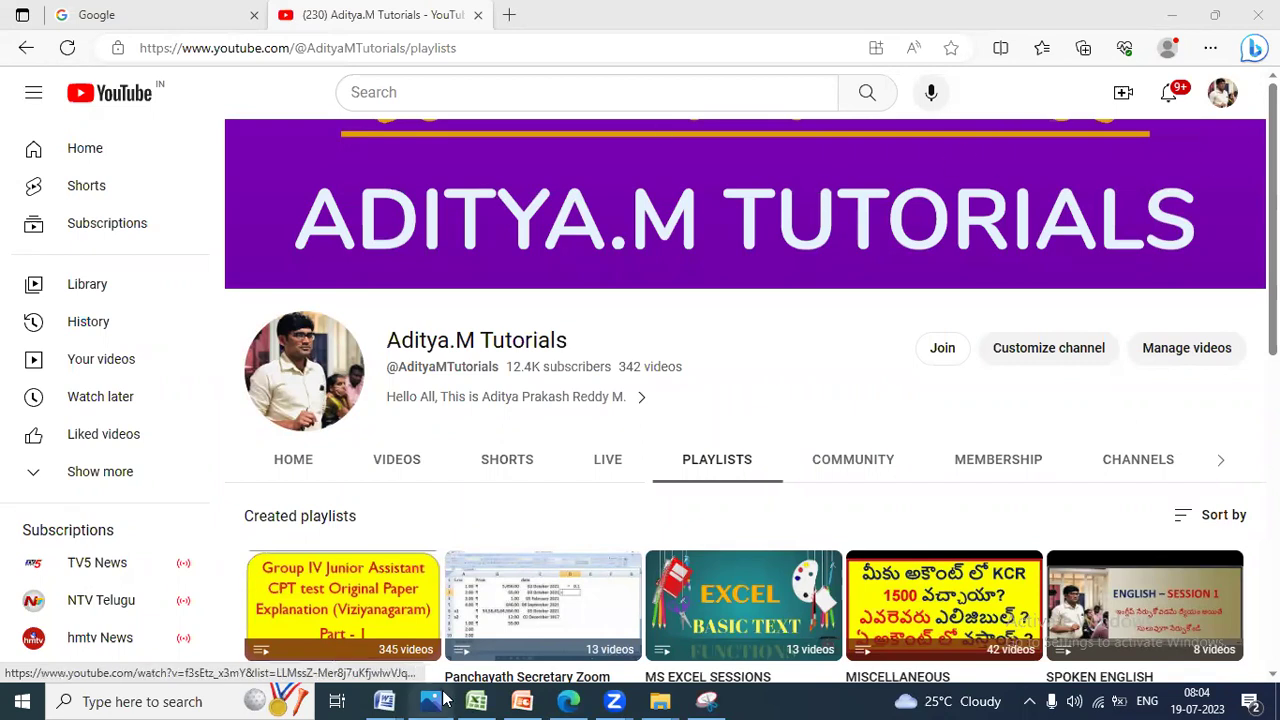
# Step: Page through the exam paper in Photos to page 3, zoom in, then show the desktop
pyautogui.moveTo(440, 700)
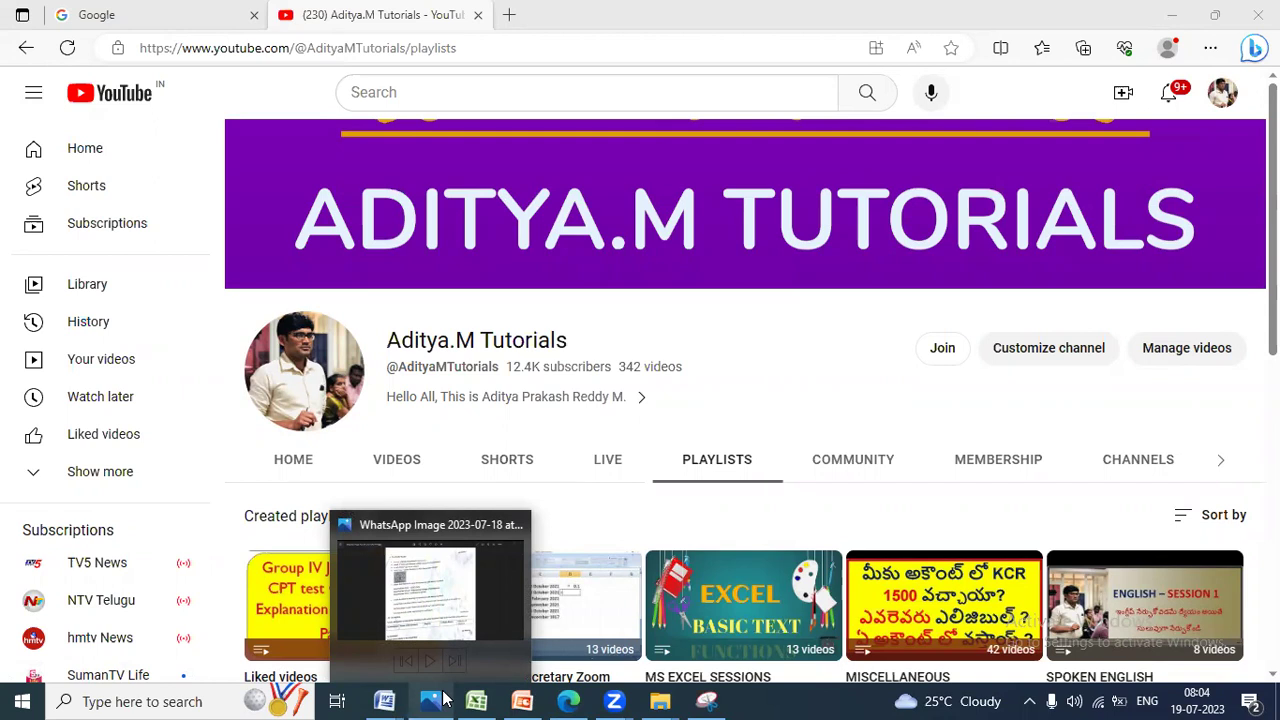
pyautogui.click(429, 611)
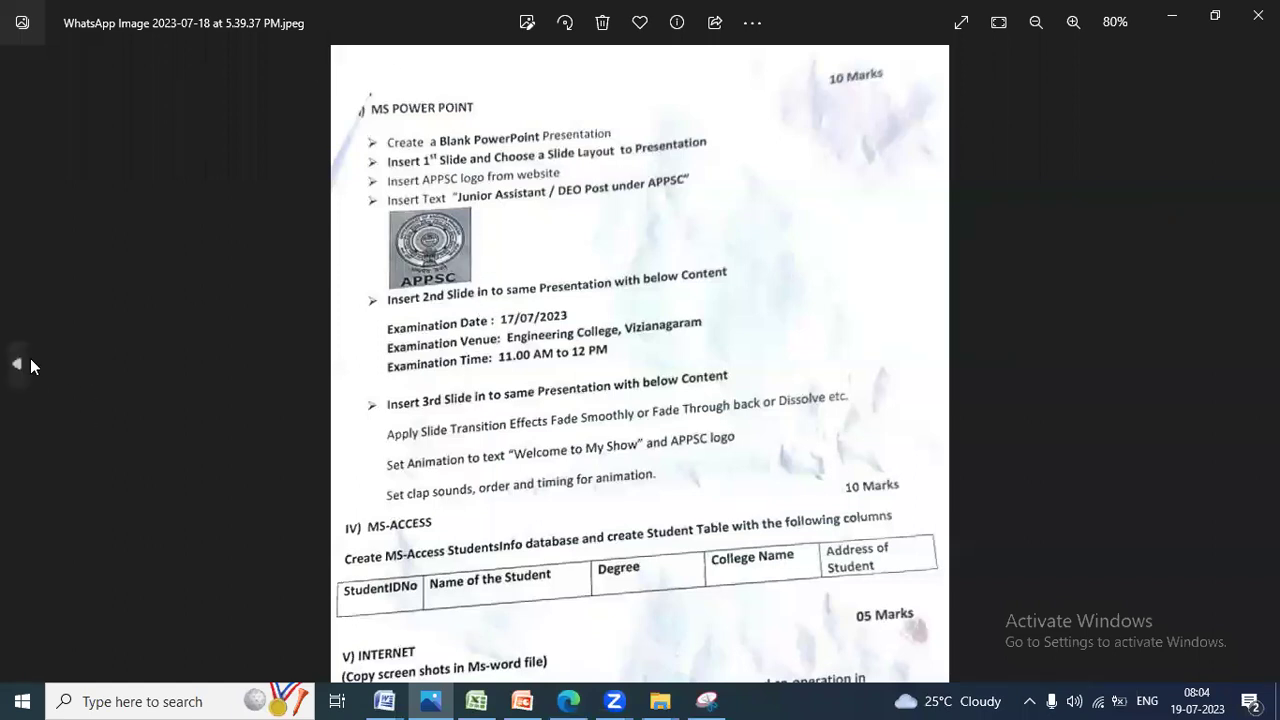
pyautogui.click(14, 365)
pyautogui.click(13, 366)
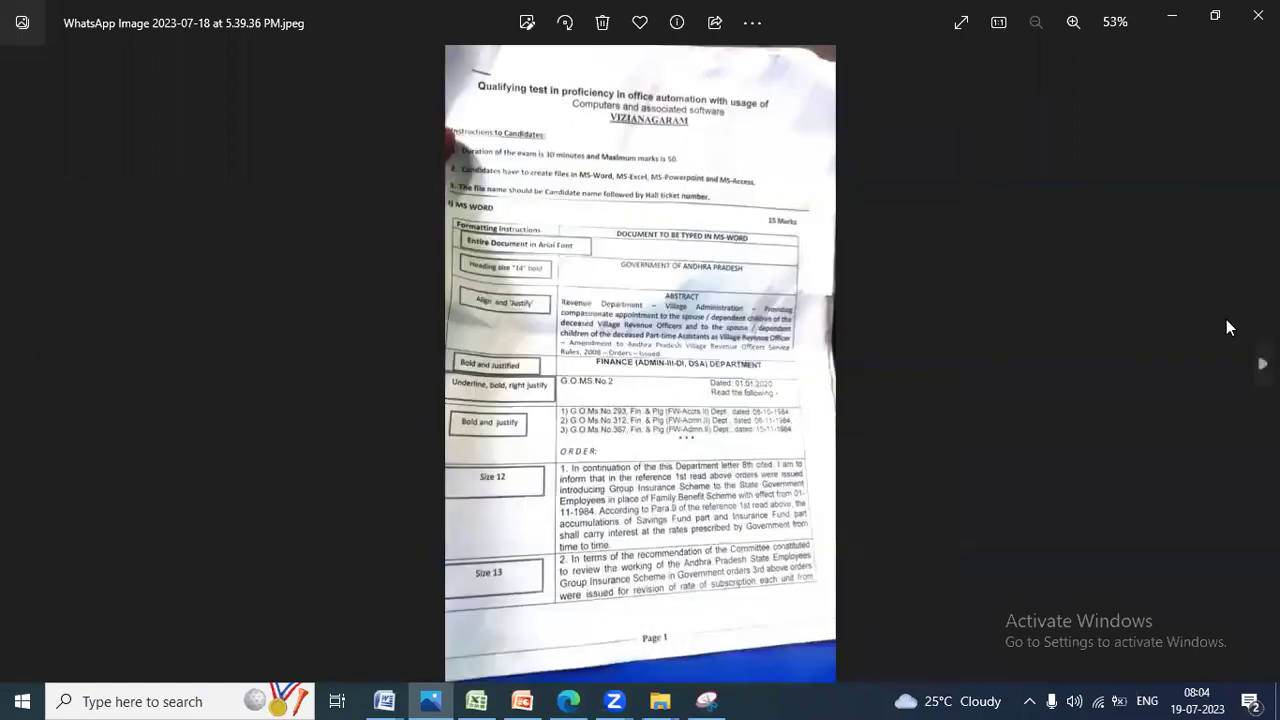
pyautogui.click(1262, 364)
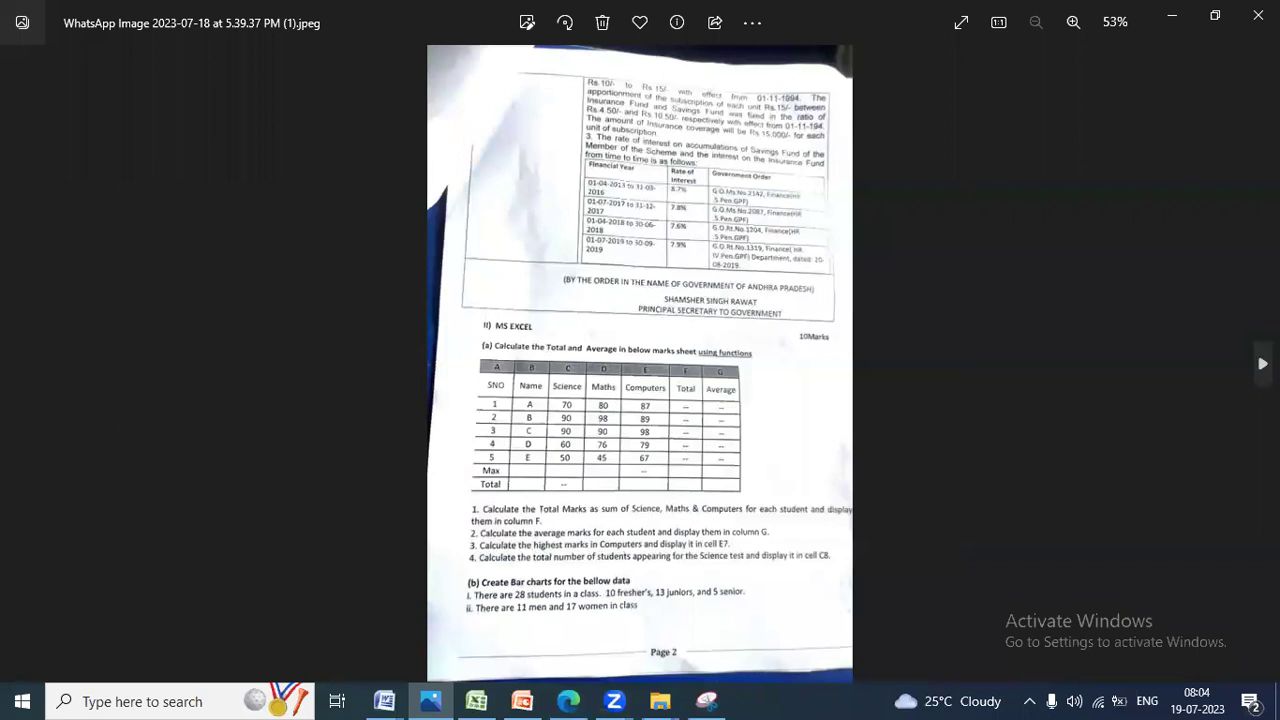
pyautogui.click(1262, 364)
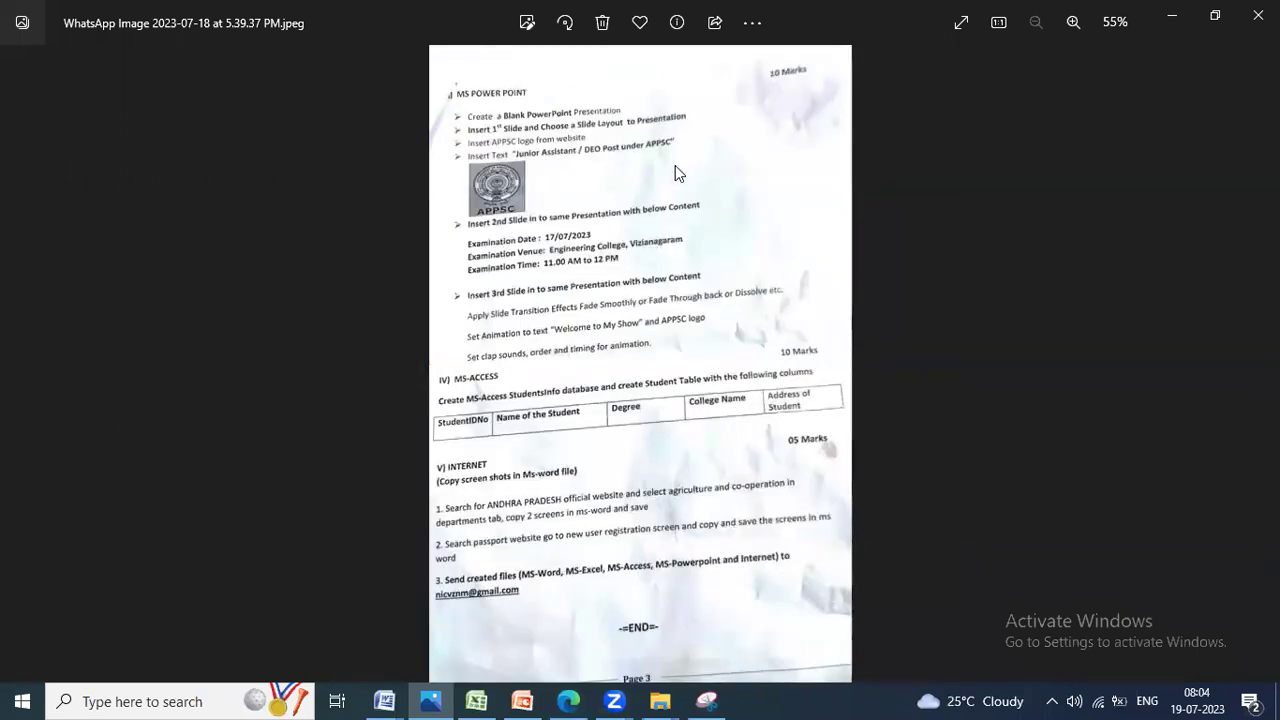
pyautogui.scroll(2, 660, 181)
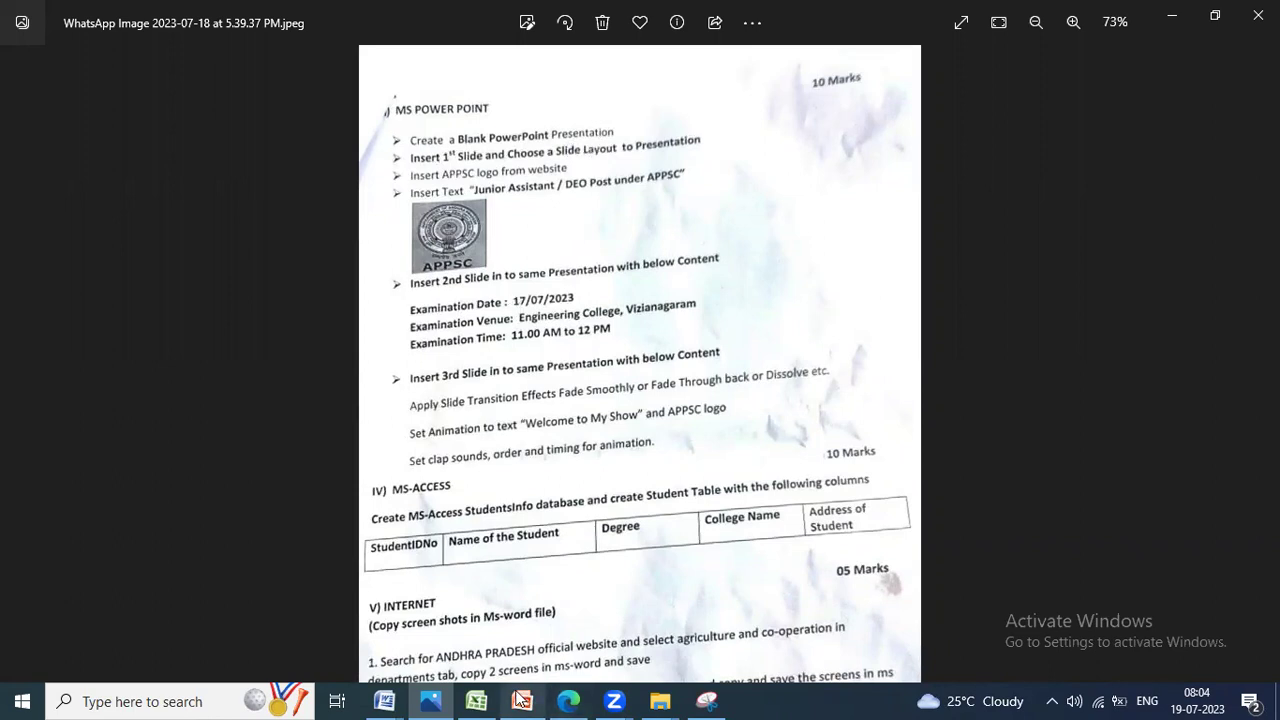
pyautogui.press('super+d')
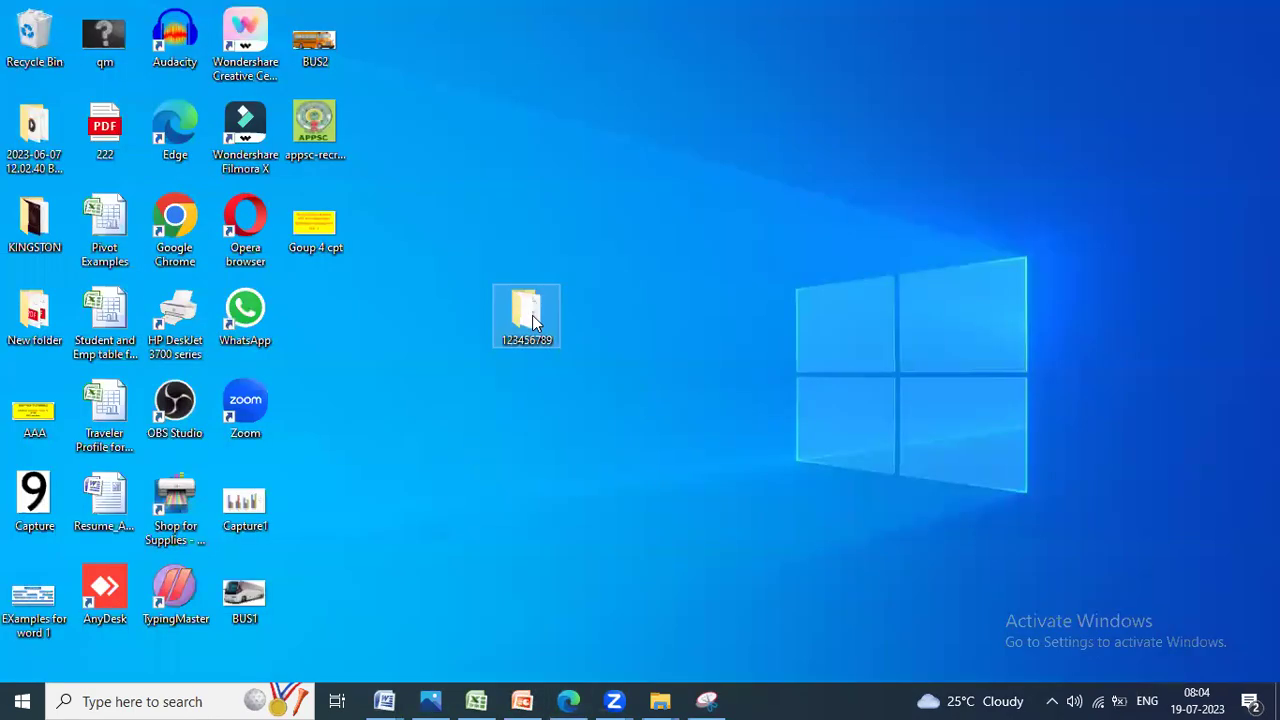
# Step: Open the Aditya123456789 presentation from folder 123456789
pyautogui.doubleClick(530, 313)
pyautogui.doubleClick(834, 272)
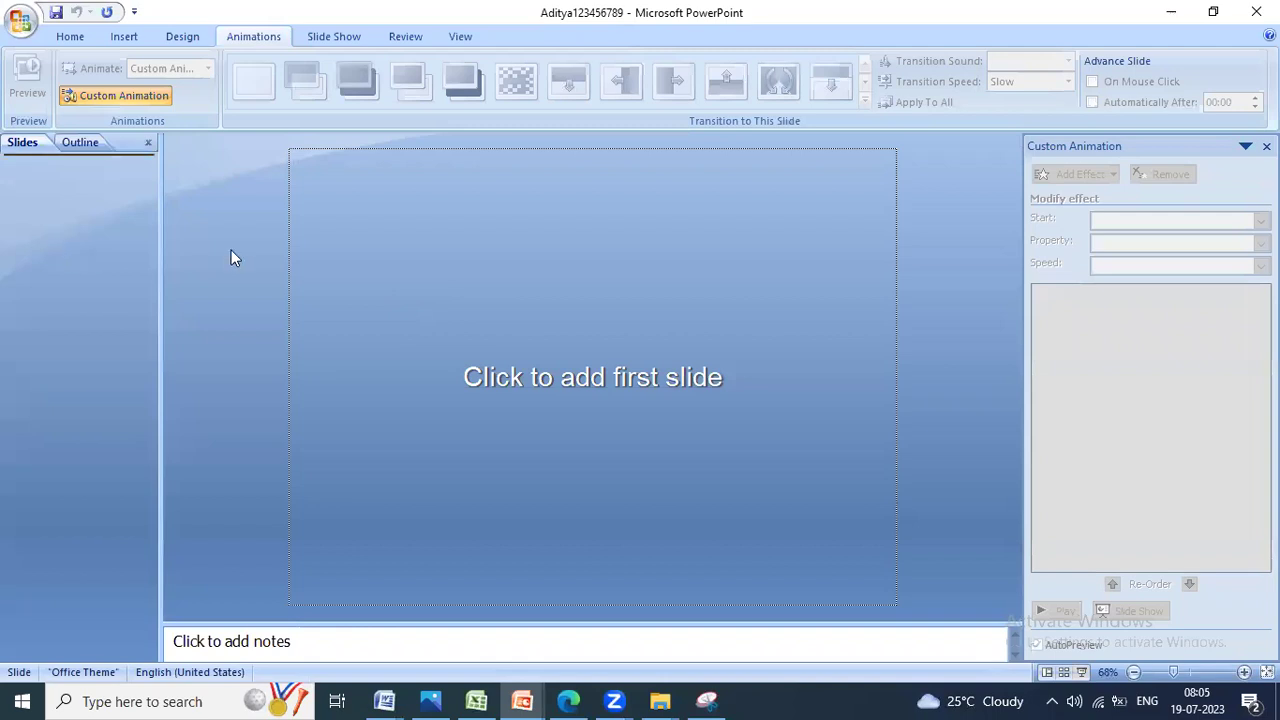
pyautogui.click(113, 40)
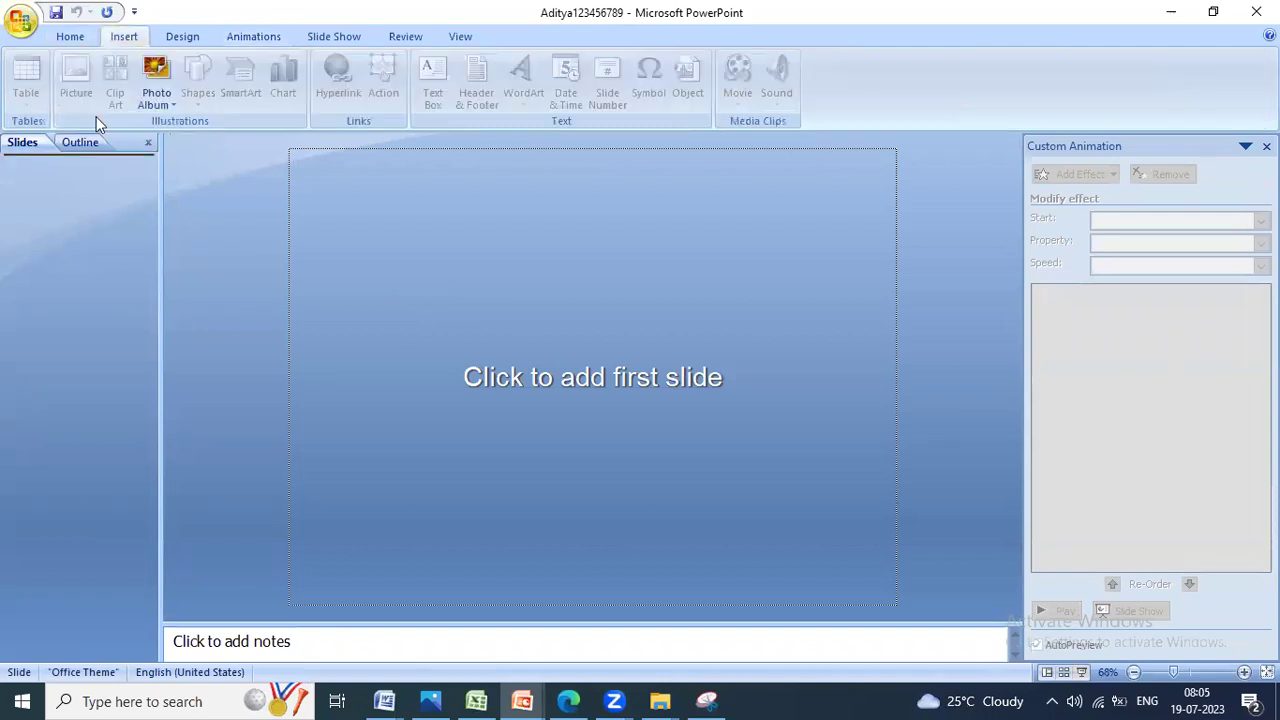
pyautogui.click(70, 38)
pyautogui.click(180, 103)
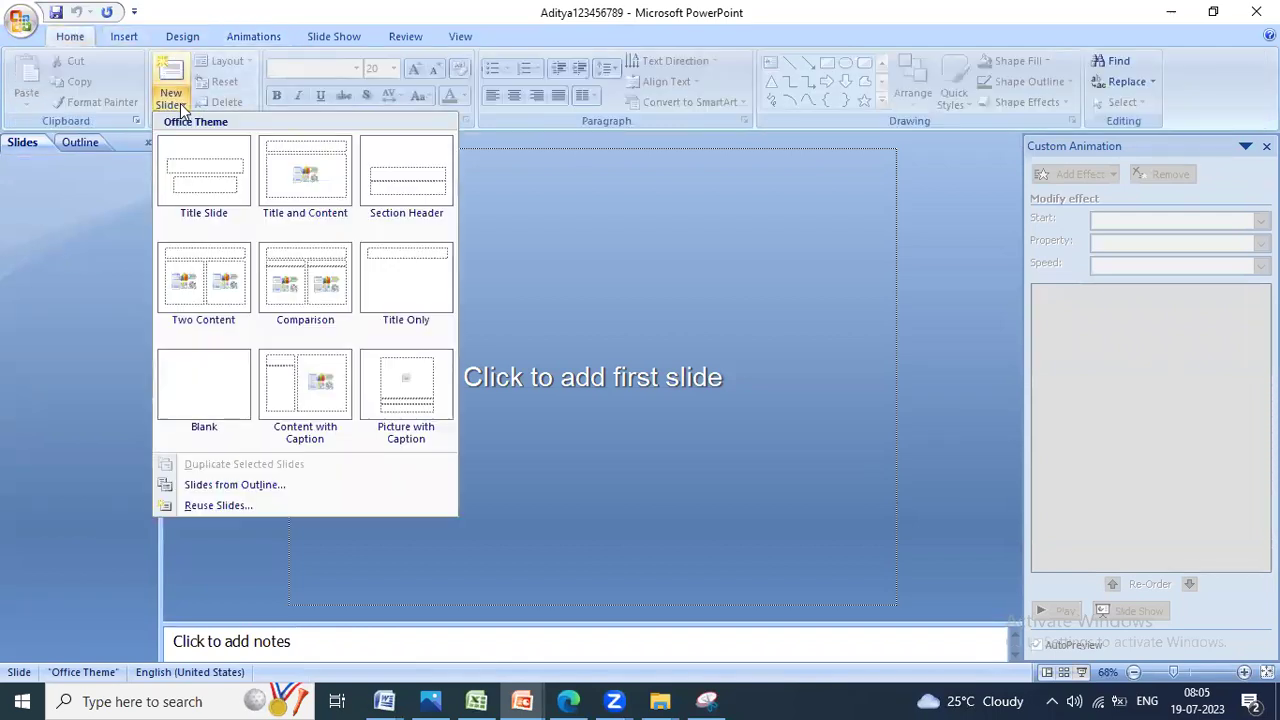
pyautogui.click(180, 103)
# Step: Add a first slide with the Blank layout, then return to the exam paper photo
pyautogui.hotkey('alt', 'Tab')
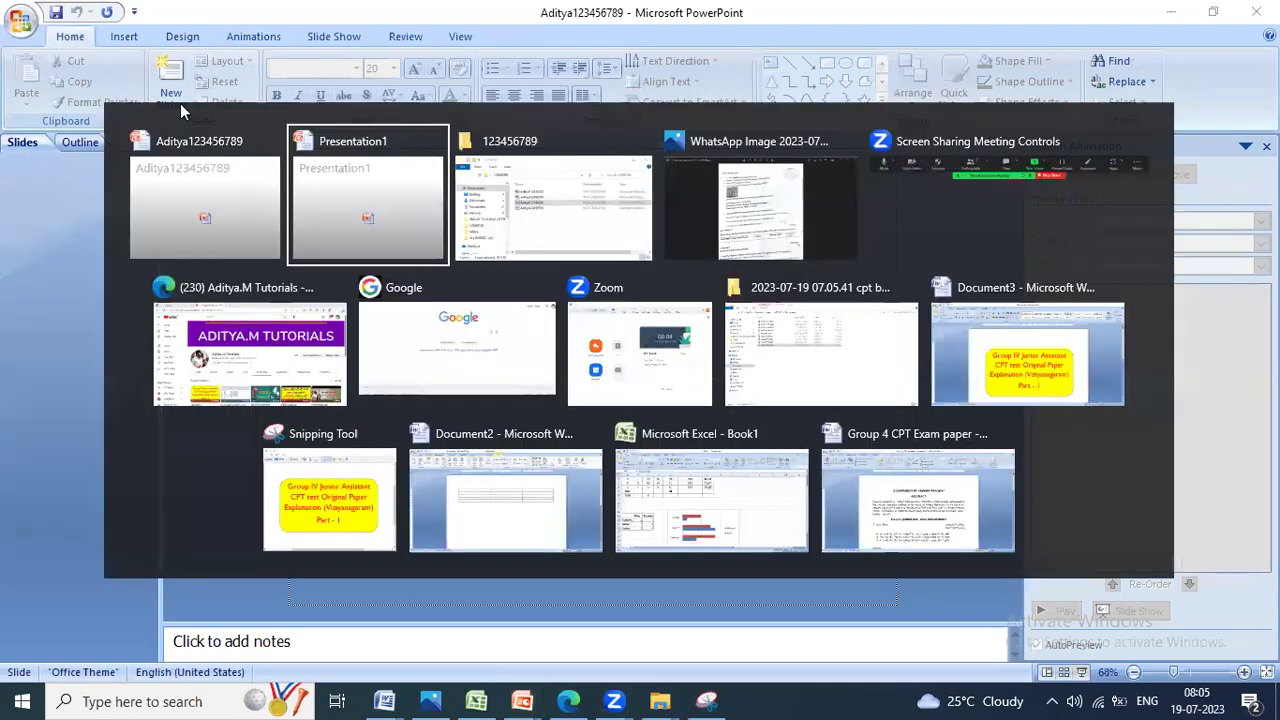
pyautogui.hotkey('alt', 'Tab')
pyautogui.hotkey('alt', 'Tab')
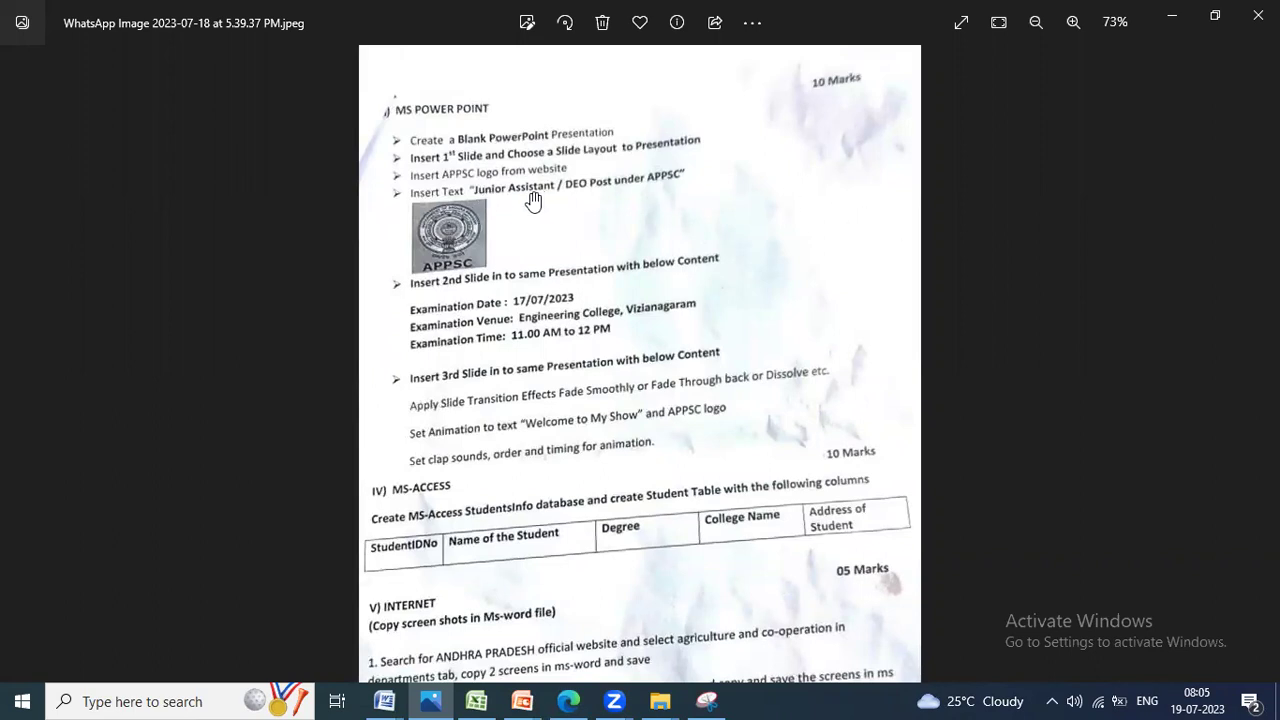
pyautogui.hotkey('alt', 'Tab')
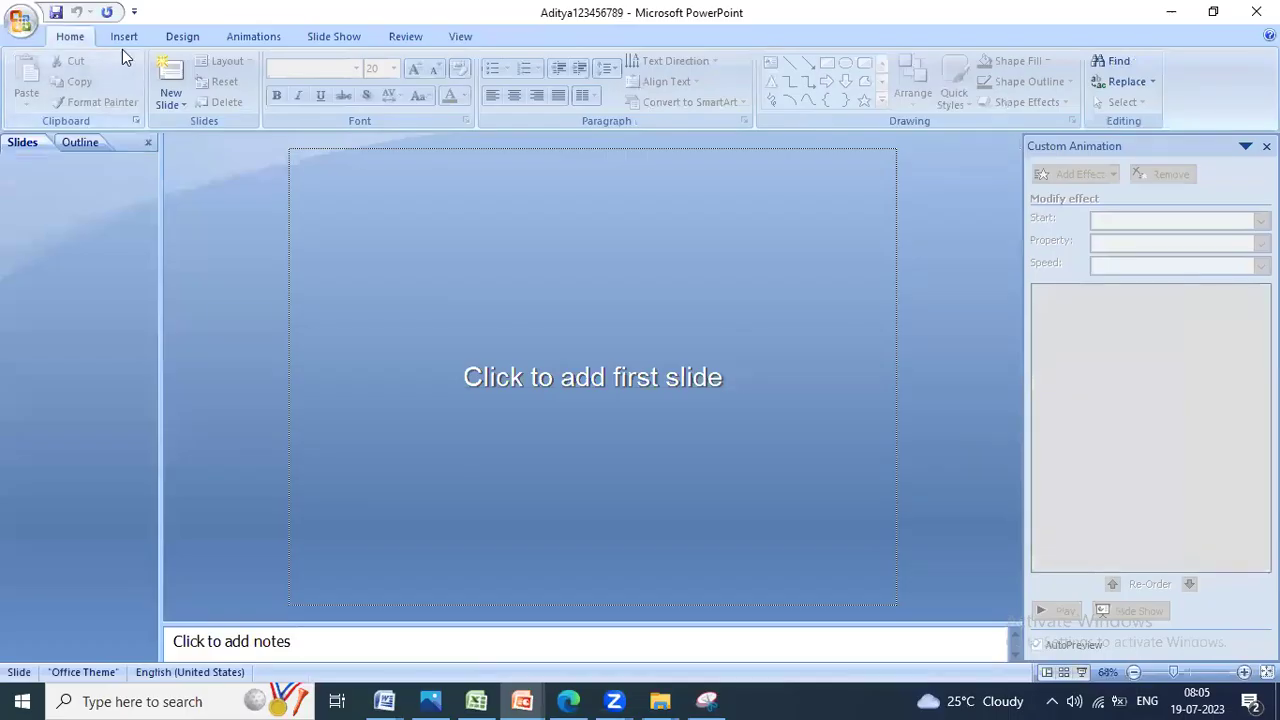
pyautogui.click(174, 101)
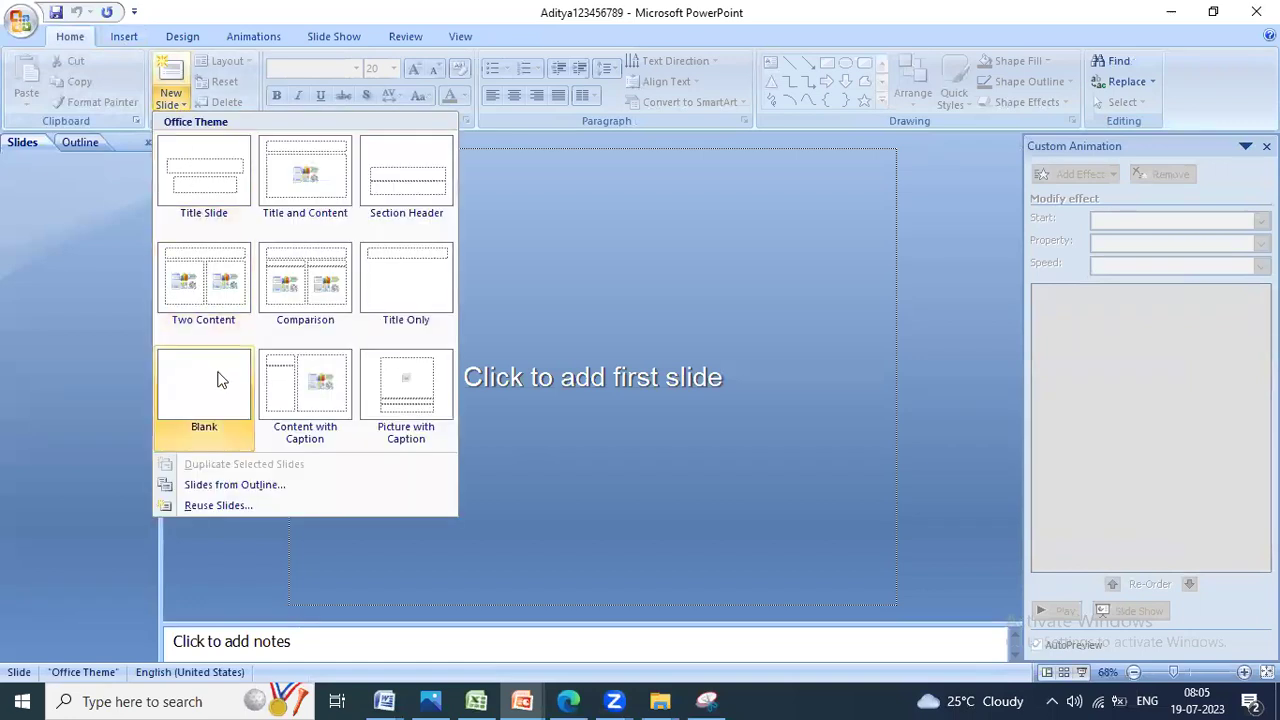
pyautogui.click(221, 379)
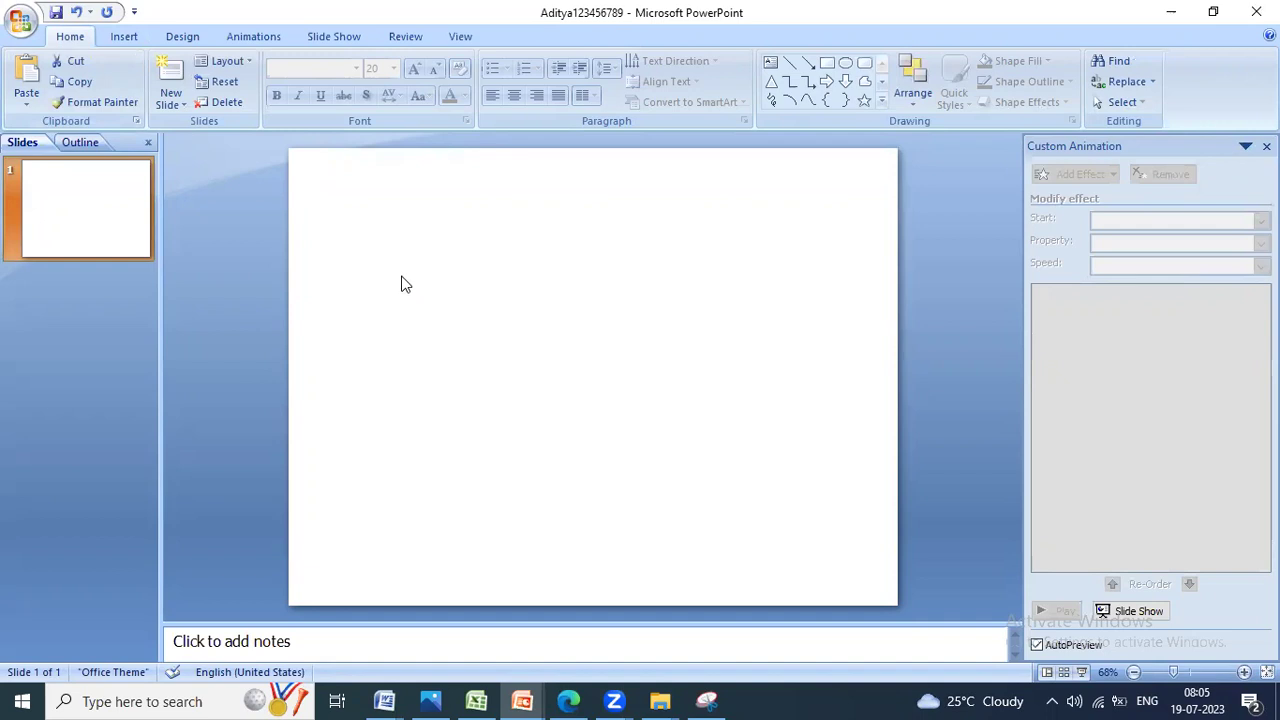
pyautogui.hotkey('alt', 'Tab')
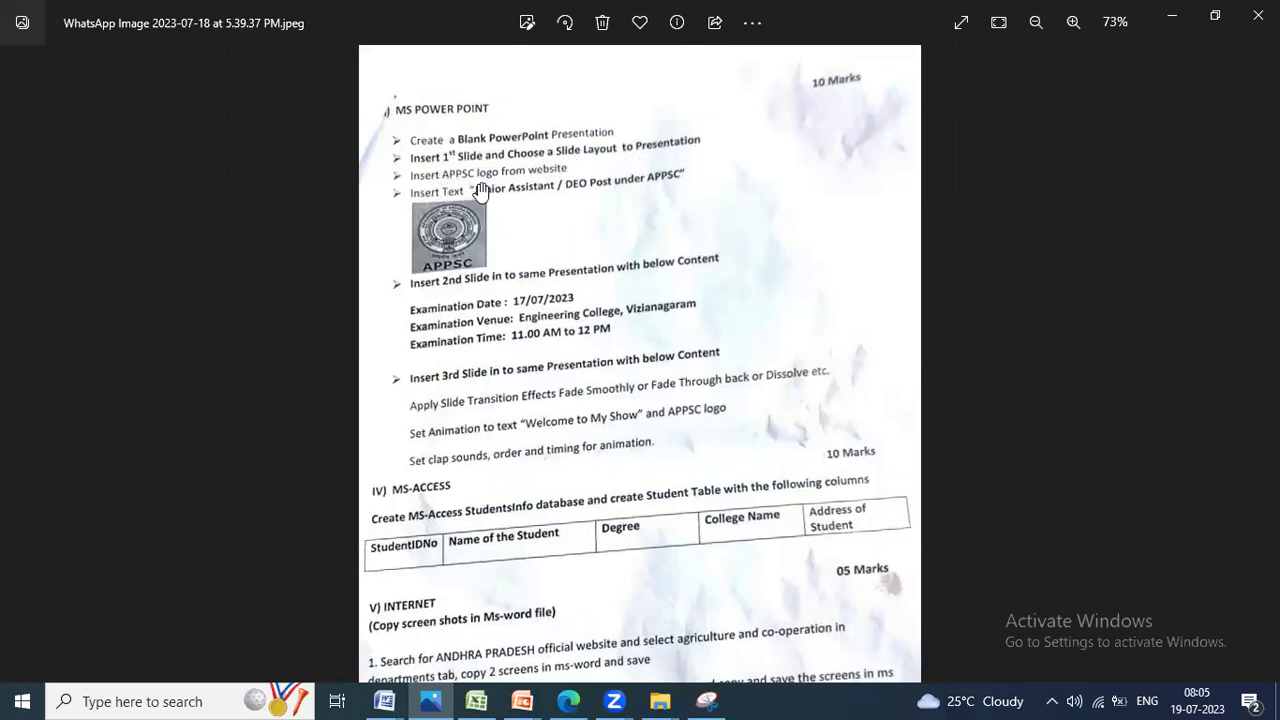
# Step: Search Bing for 'appsc logo' in a new Edge tab
pyautogui.click(568, 701)
pyautogui.click(508, 15)
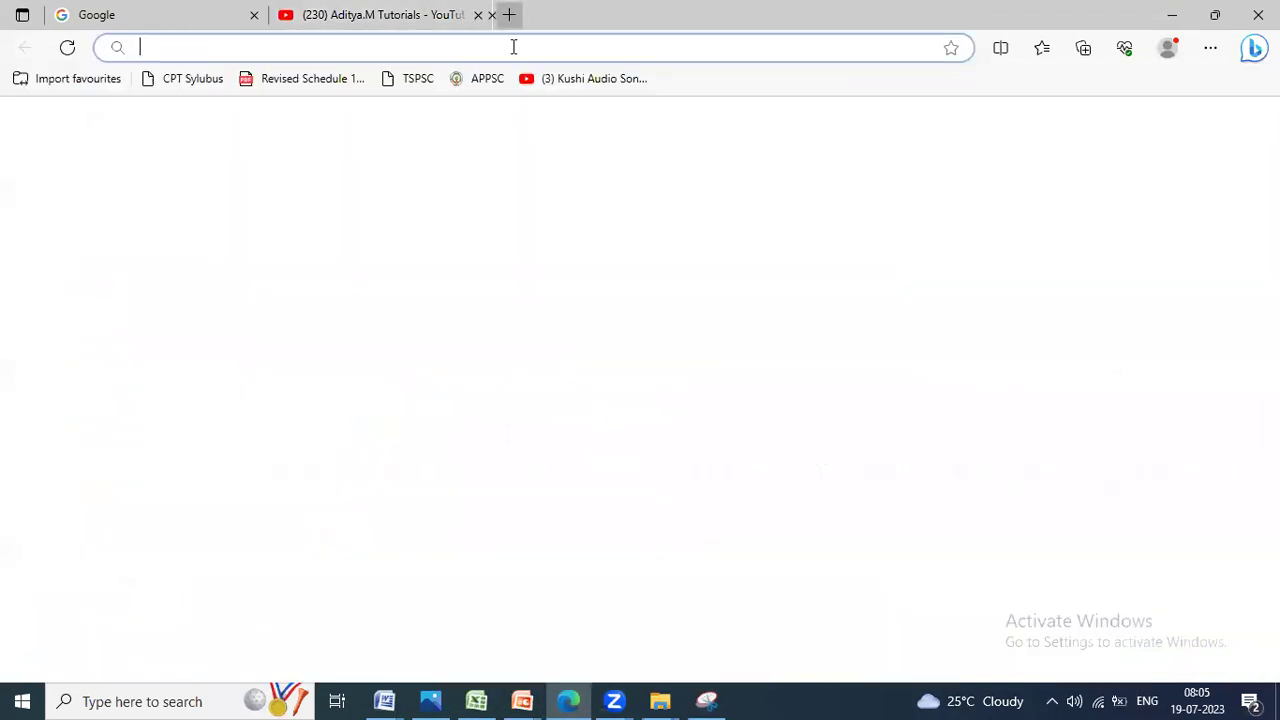
pyautogui.write('app')
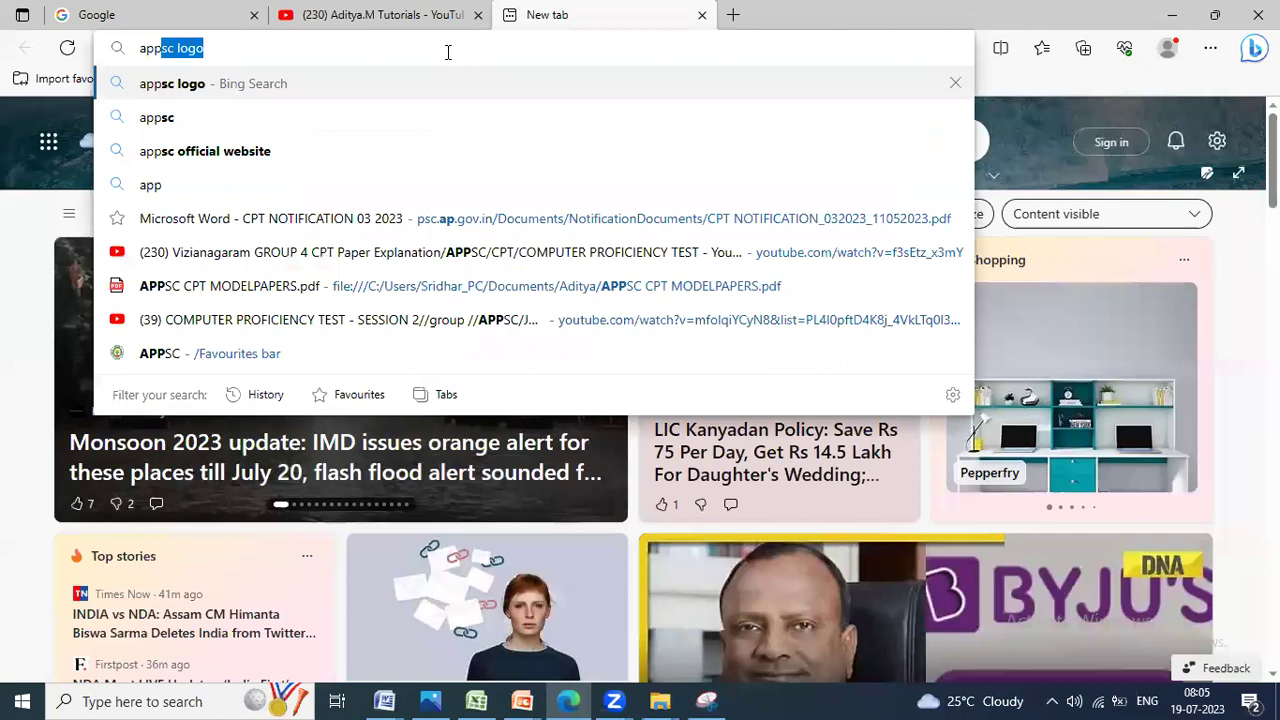
pyautogui.press('Return')
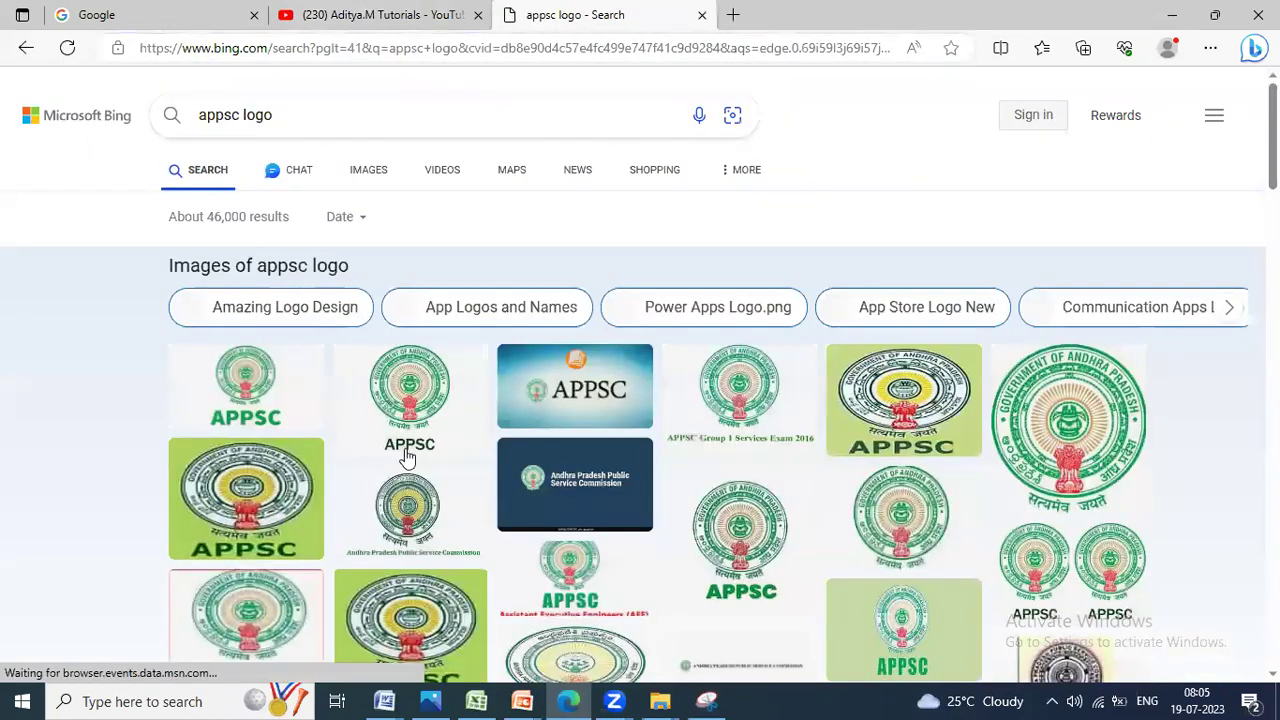
pyautogui.scroll(-1, 230, 440)
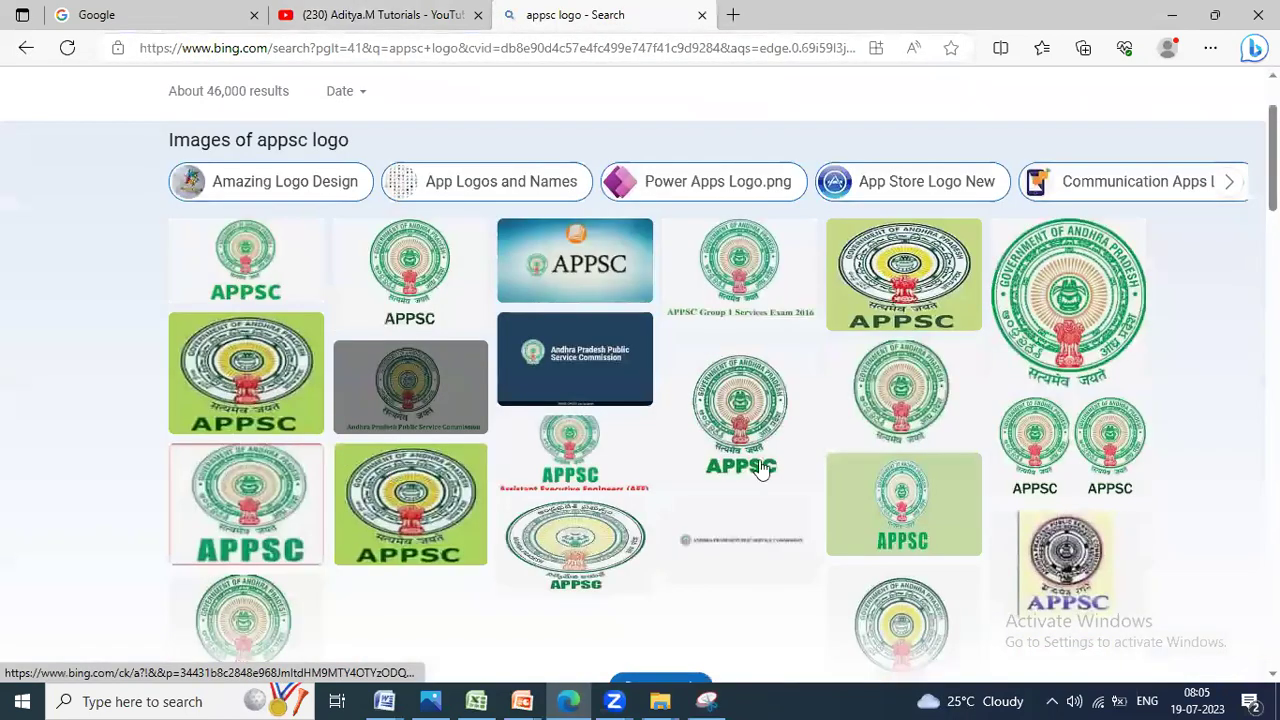
pyautogui.scroll(-1, 759, 462)
# Step: Check the exam paper, then open the large view of the green APPSC logo
pyautogui.hotkey('alt', 'Tab')
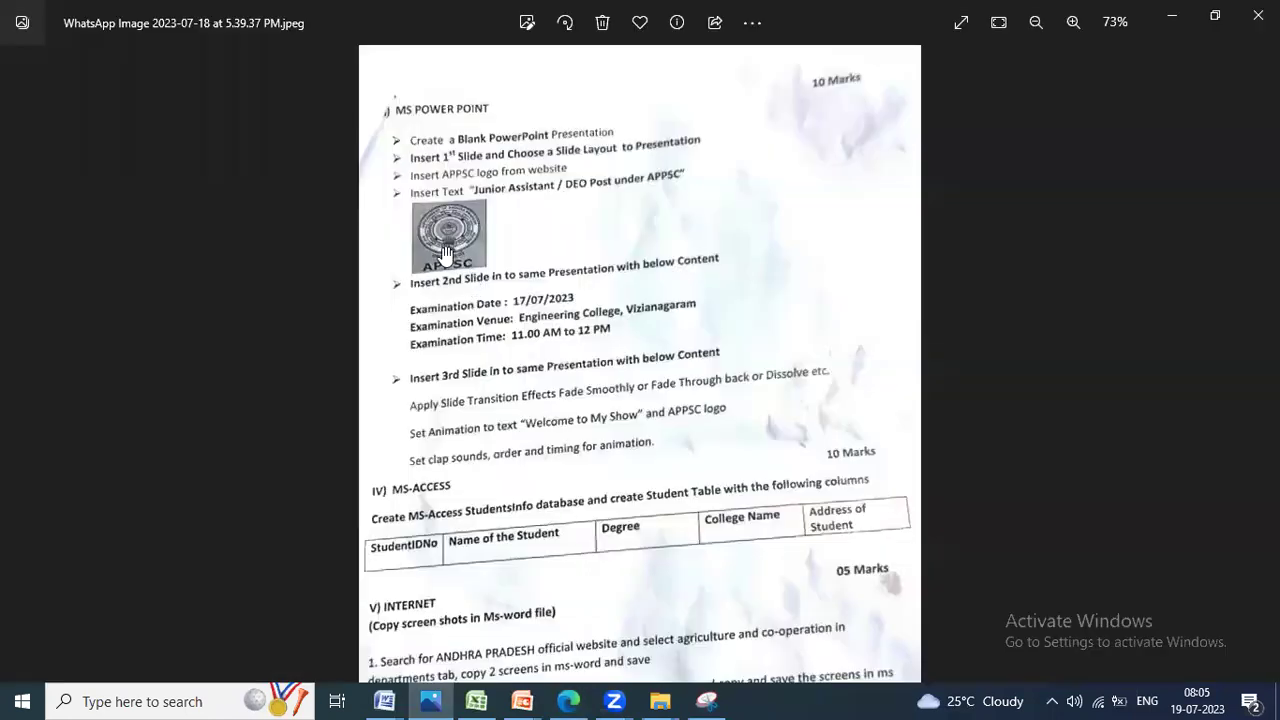
pyautogui.scroll(3, 448, 250)
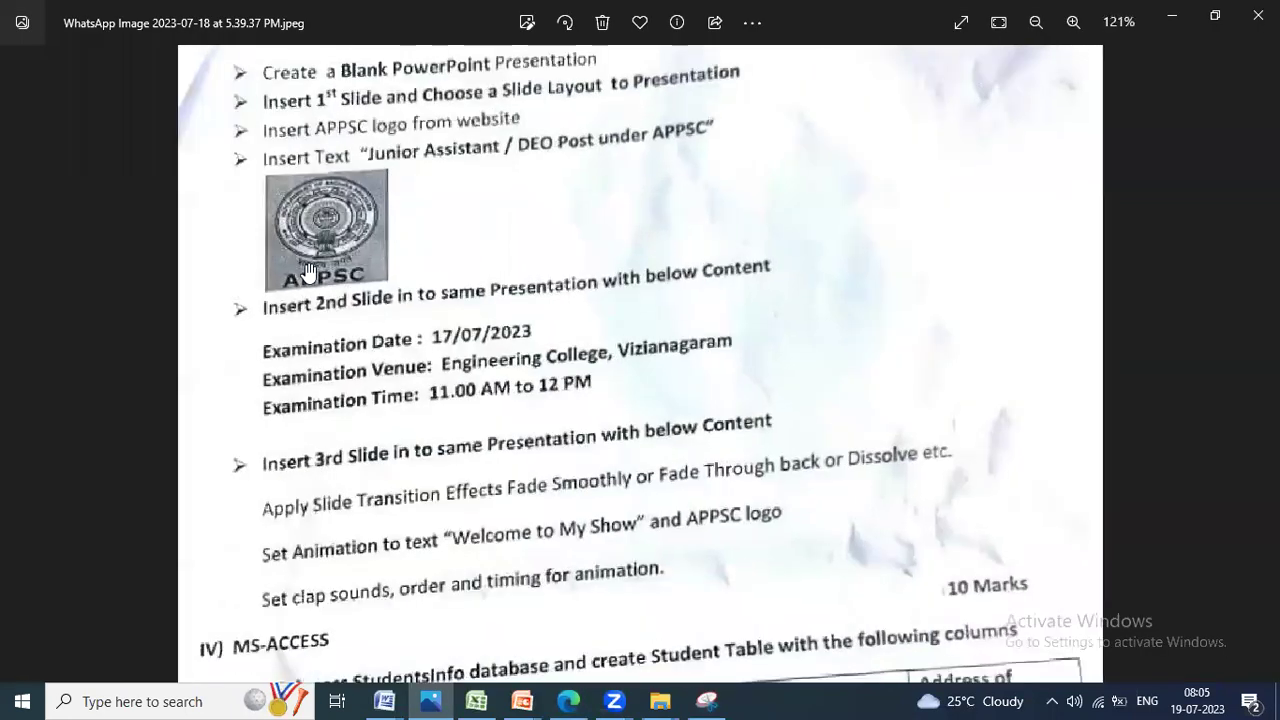
pyautogui.hotkey('alt', 'Tab')
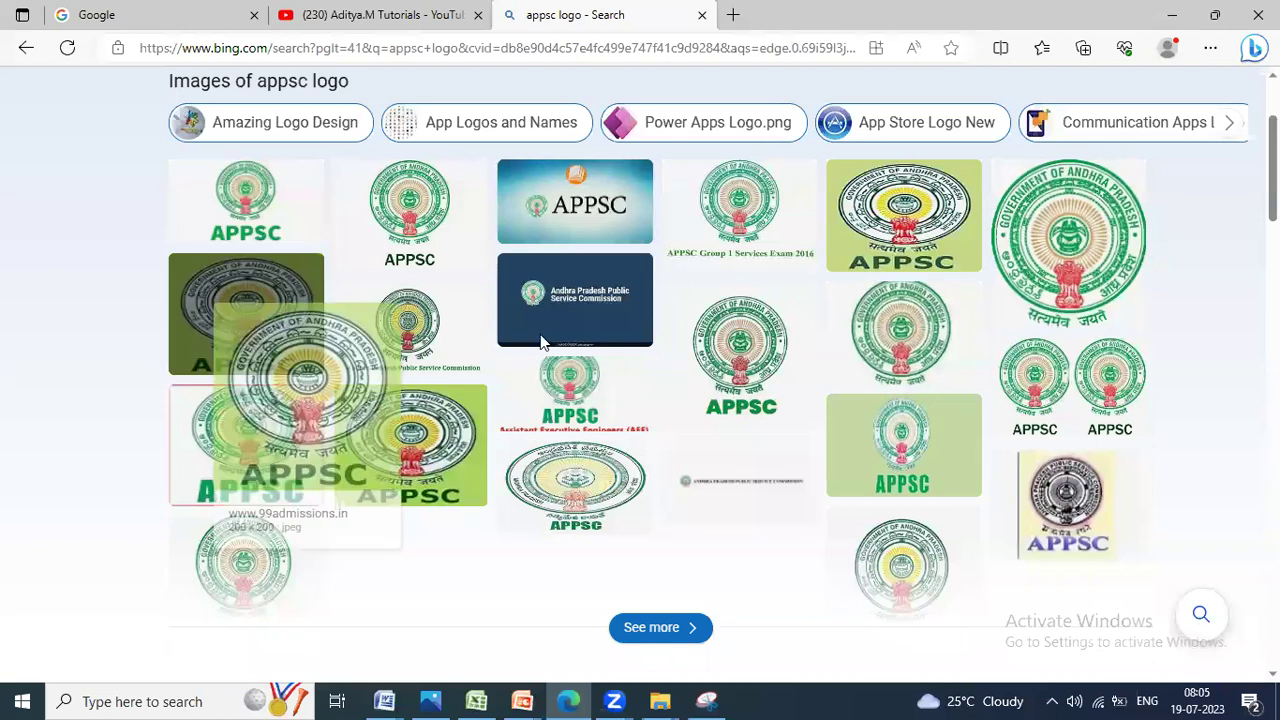
pyautogui.click(543, 337)
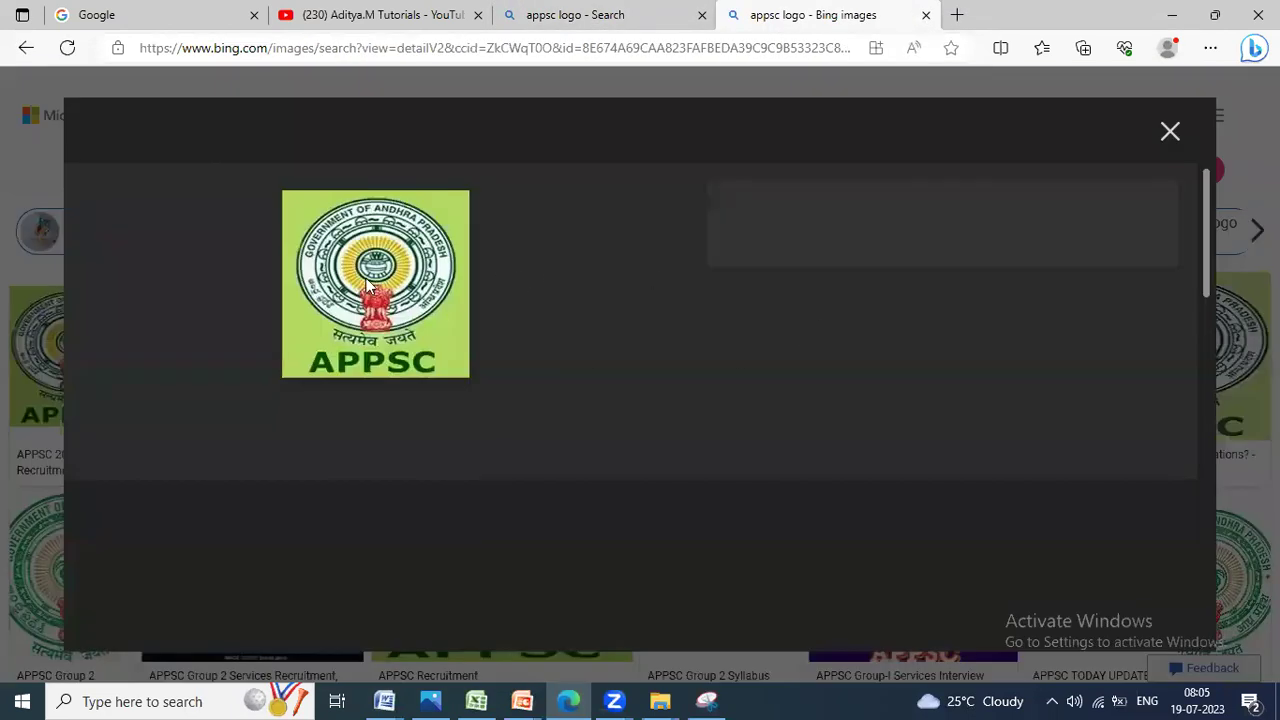
# Step: Save the green APPSC logo to the Desktop as 'appsc logo.jpg' and close the viewer
pyautogui.rightClick(365, 285)
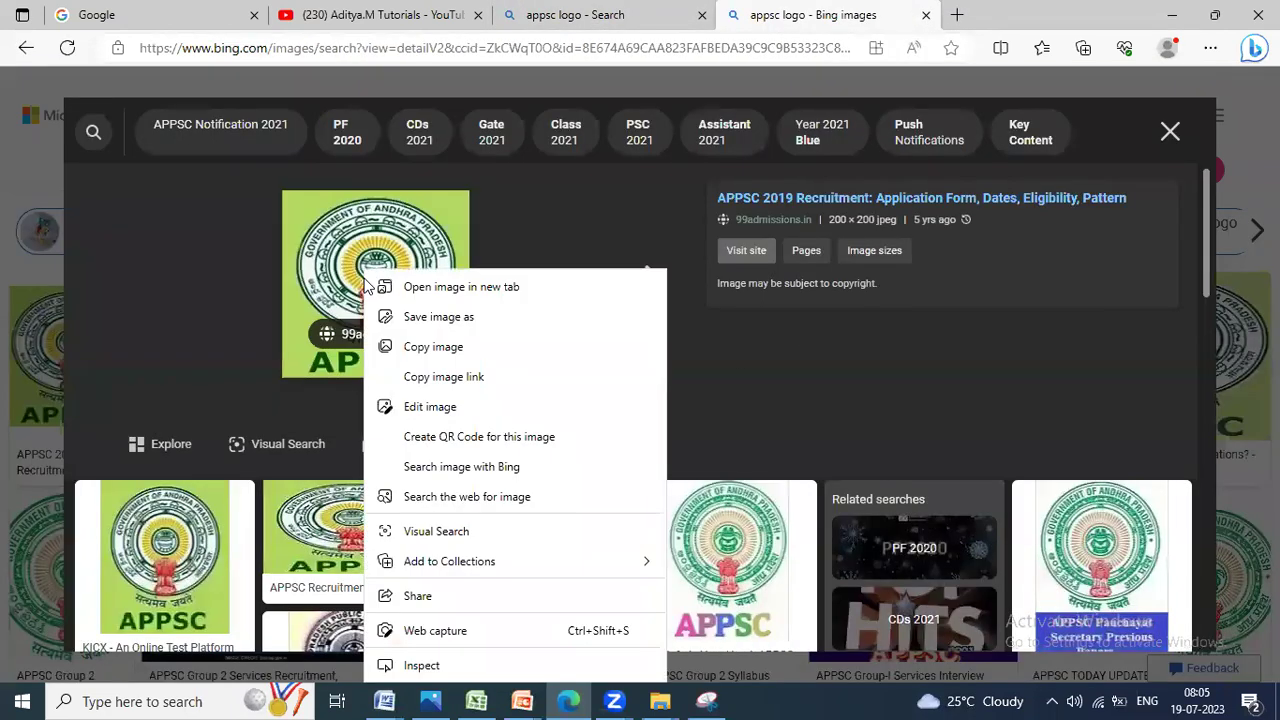
pyautogui.click(425, 317)
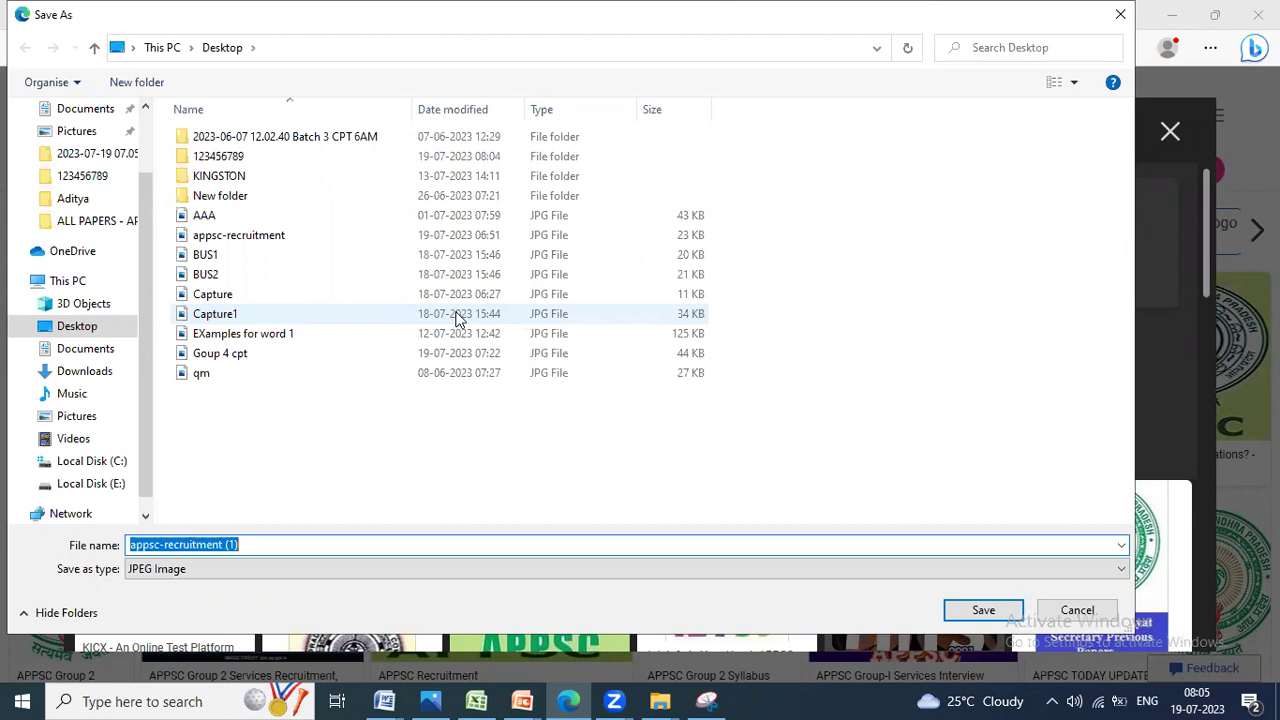
pyautogui.write('appsc ')
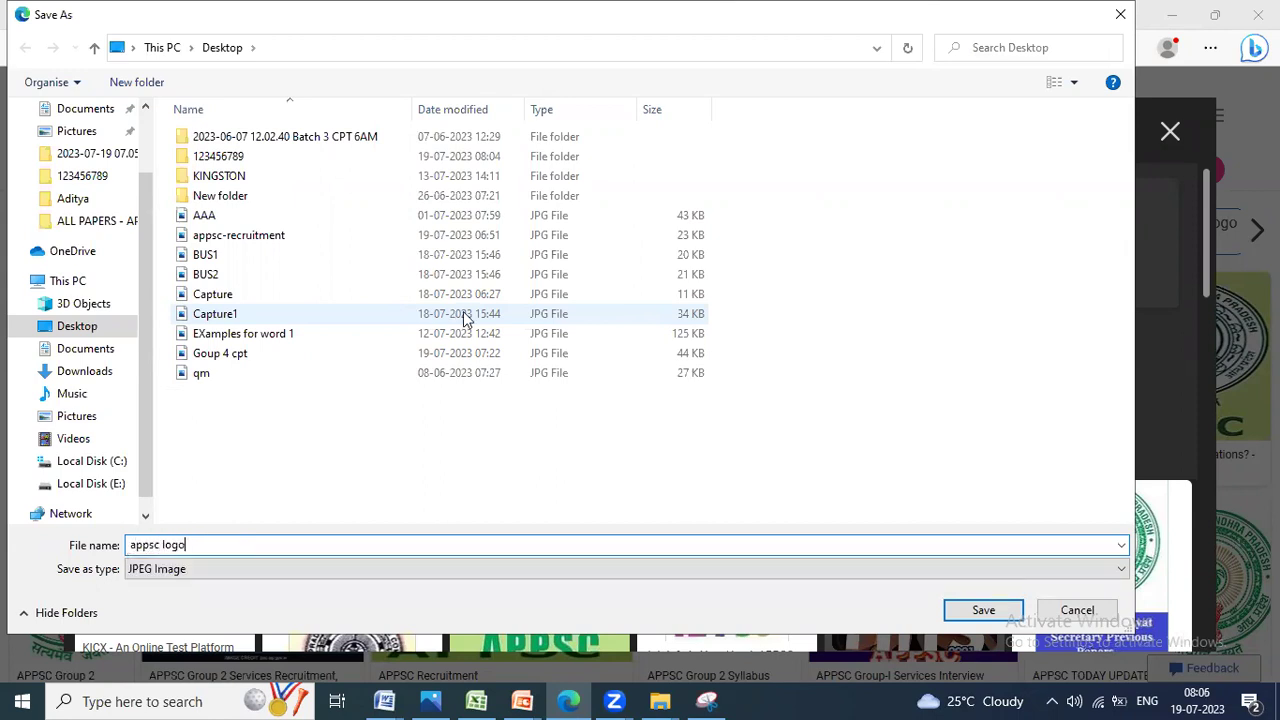
pyautogui.write('logo')
pyautogui.press('Return')
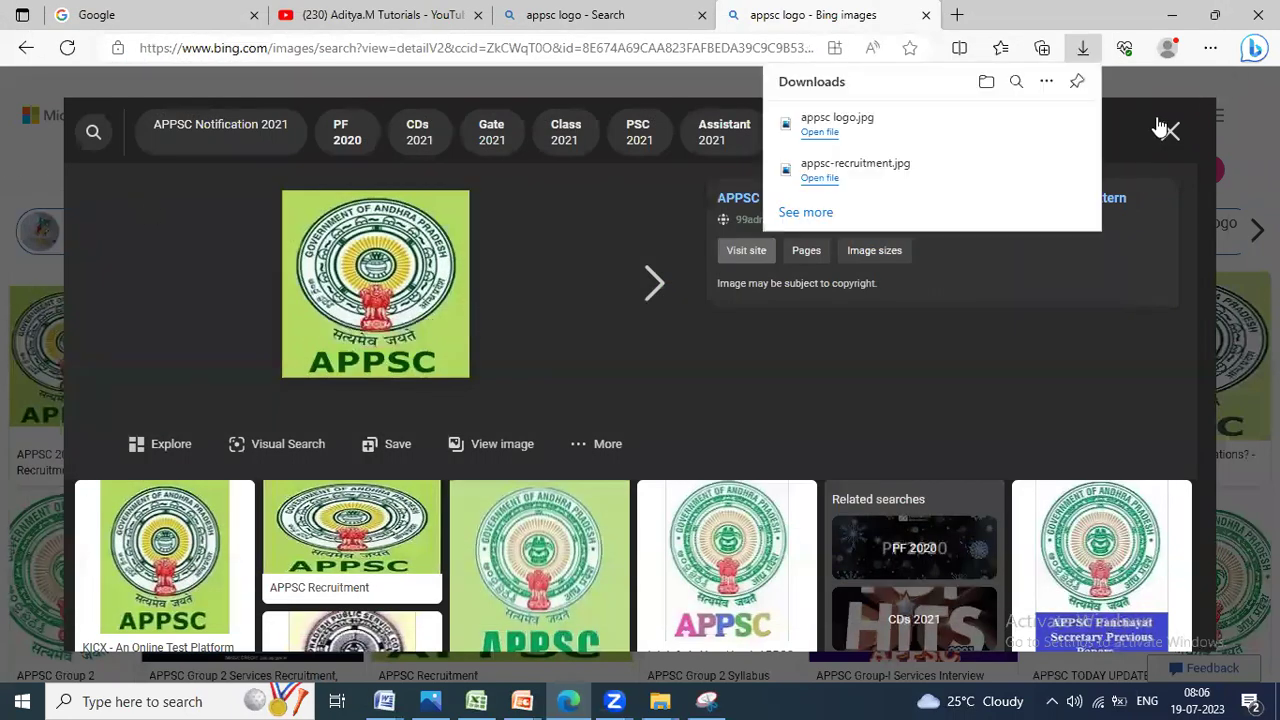
pyautogui.click(1167, 130)
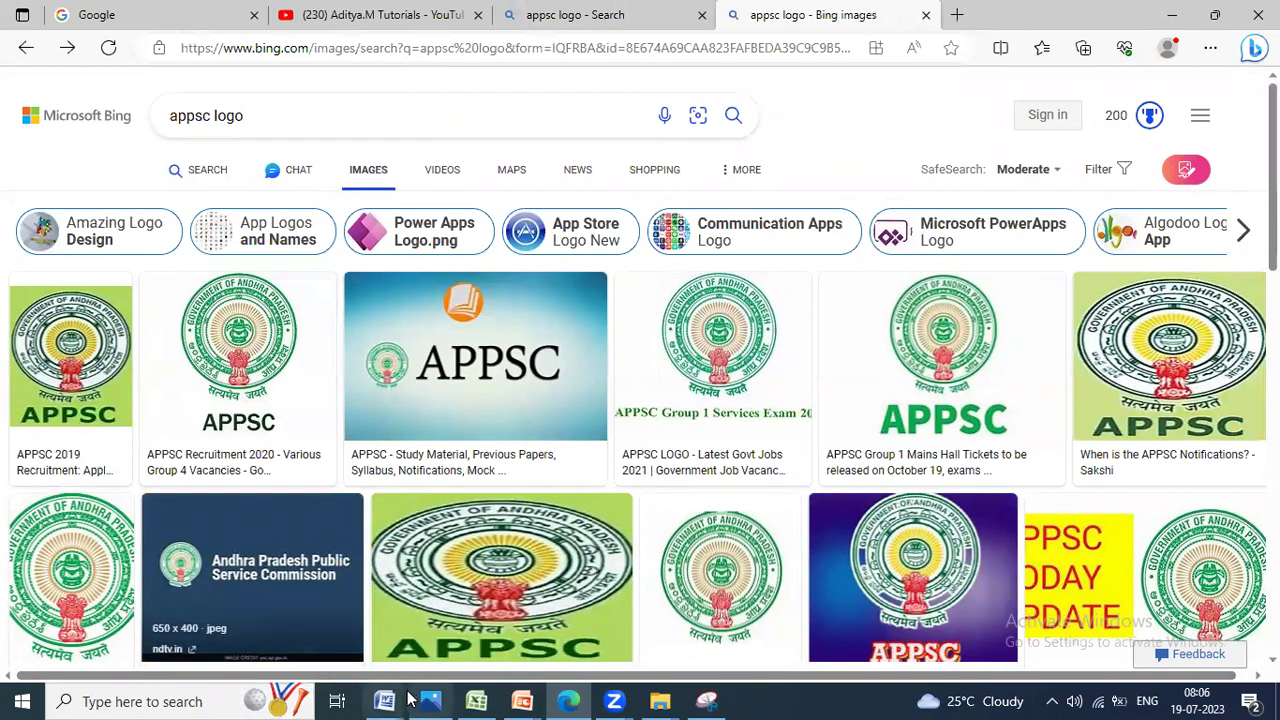
# Step: Insert the 'appsc logo' picture from the Desktop onto the blank slide
pyautogui.click(522, 701)
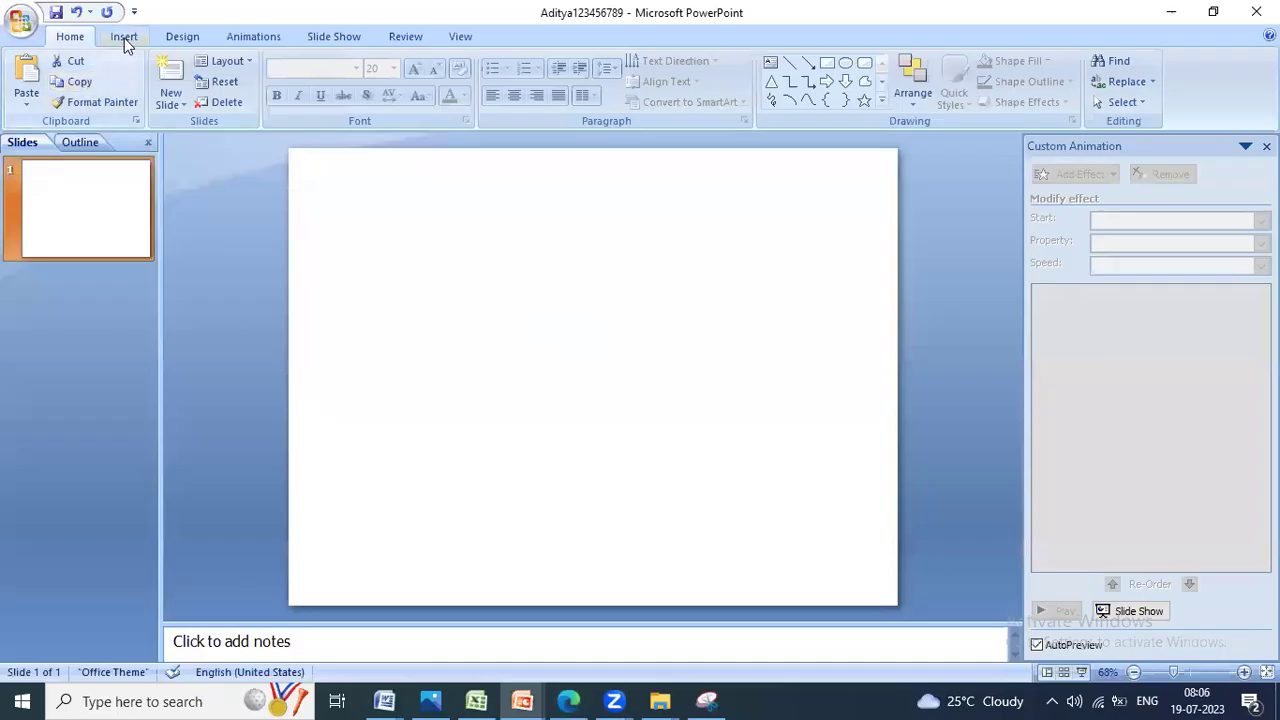
pyautogui.click(124, 38)
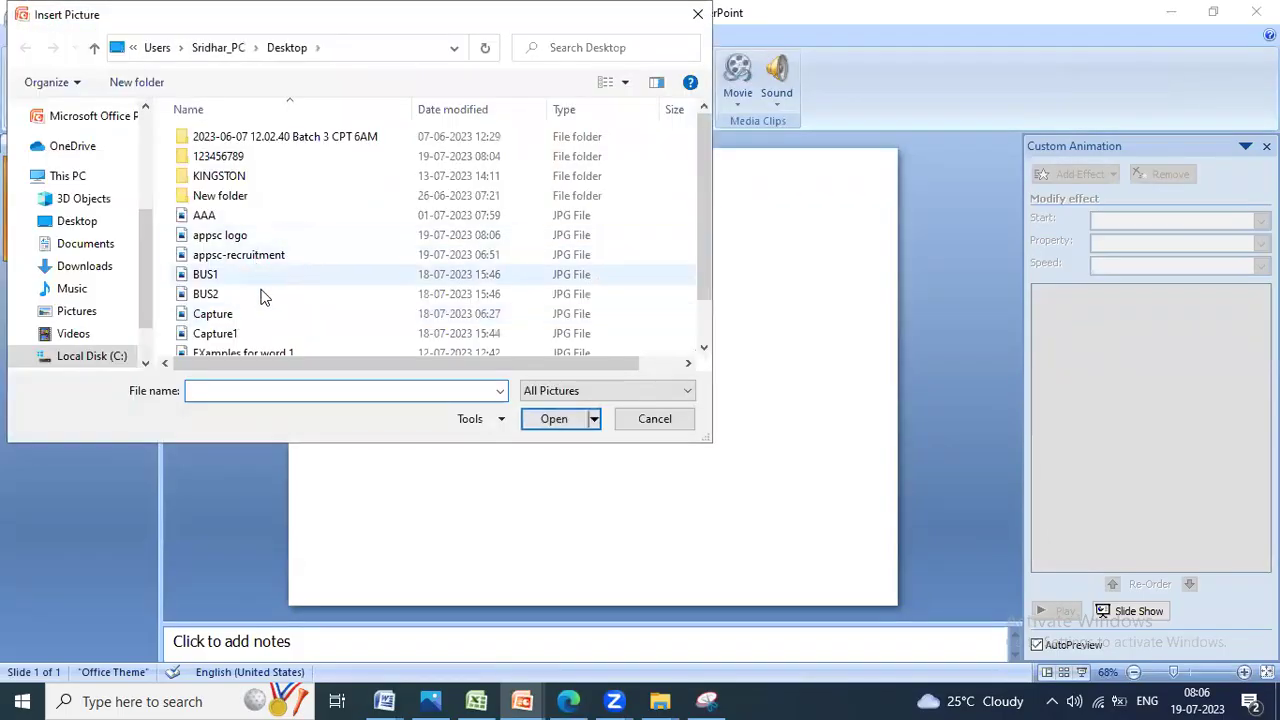
pyautogui.click(240, 236)
pyautogui.click(553, 418)
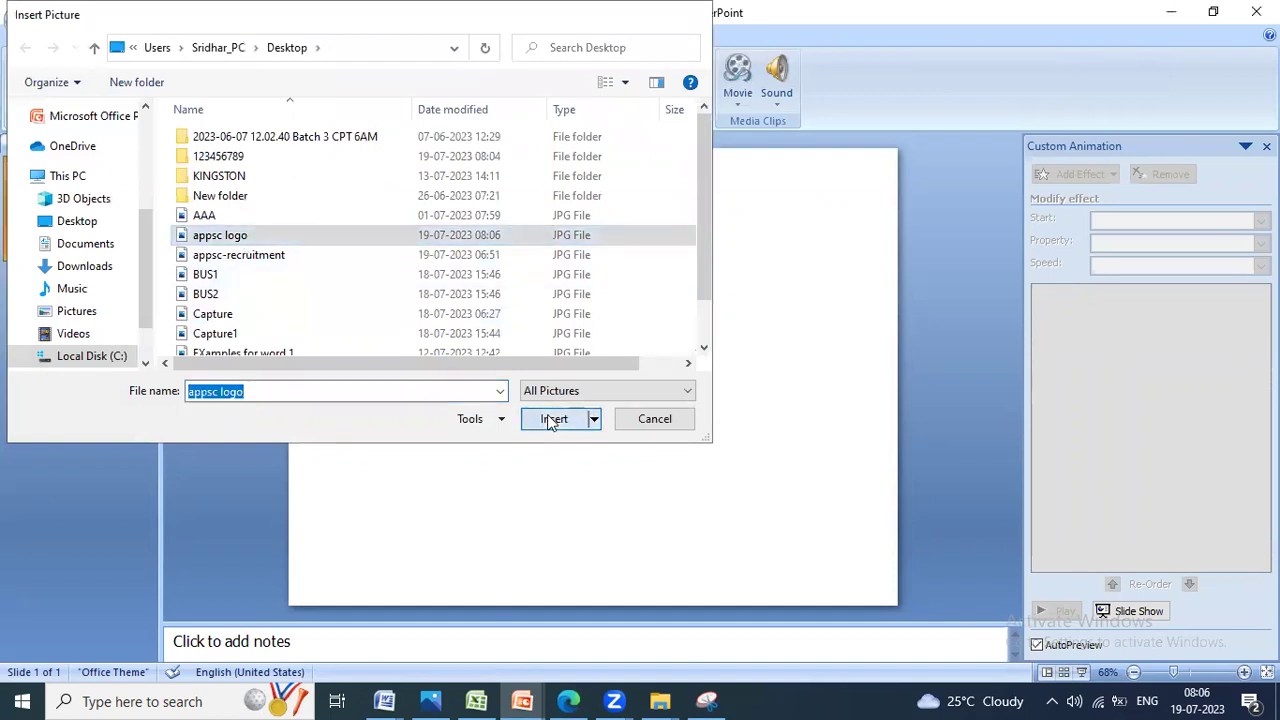
# Step: Move the logo to the top centre, enlarge it to 7.83 cm, then return to the question paper
pyautogui.moveTo(594, 380); pyautogui.dragTo(607, 276)
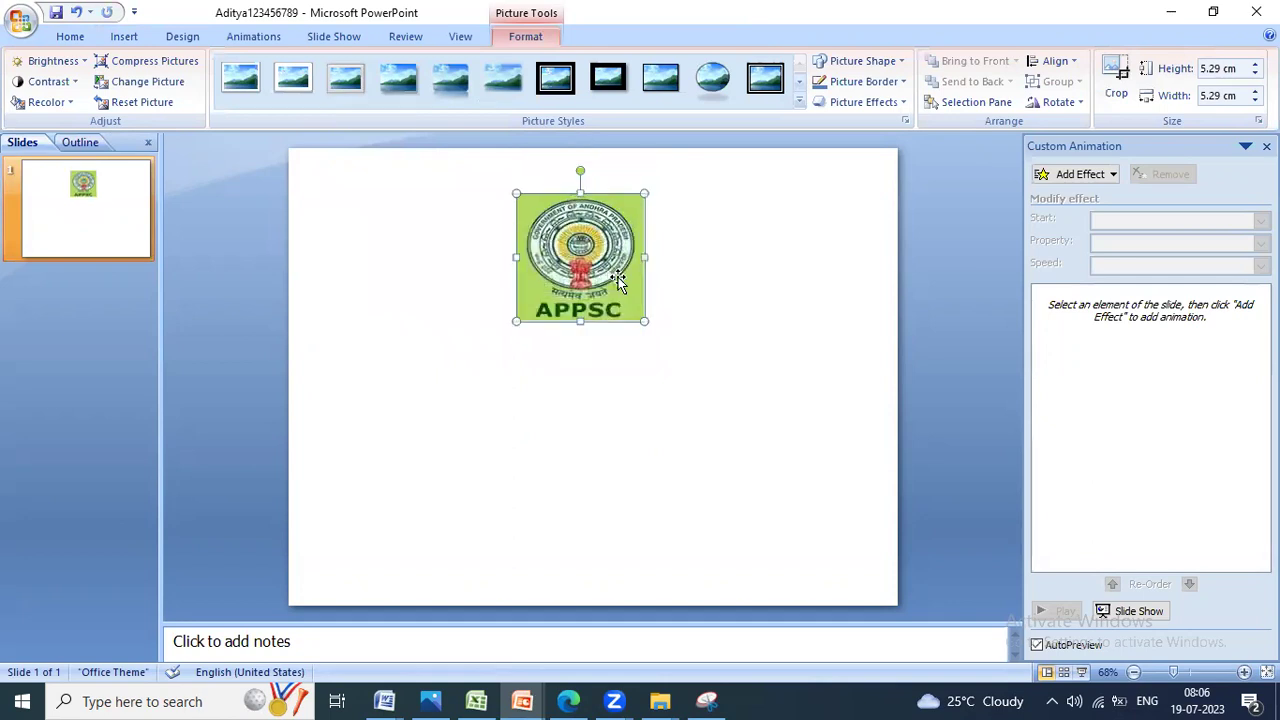
pyautogui.moveTo(644, 321); pyautogui.dragTo(704, 336)
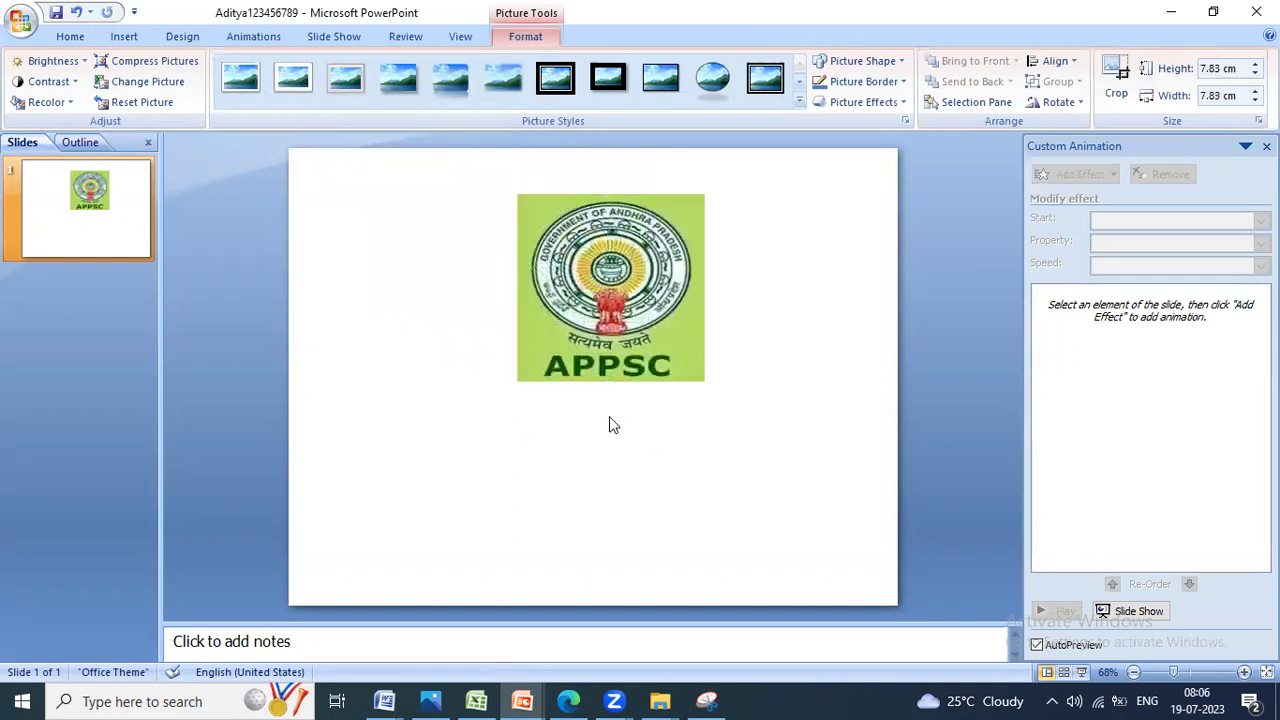
pyautogui.click(609, 418)
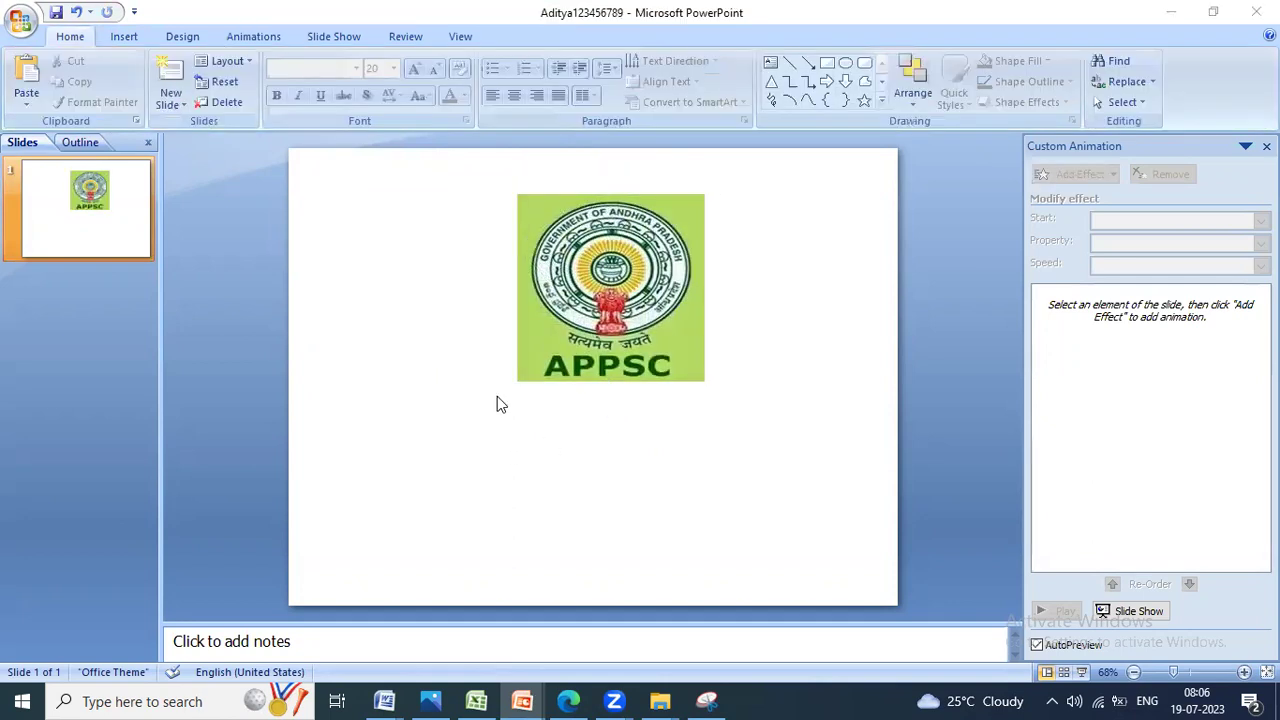
pyautogui.hotkey('alt', 'Tab')
pyautogui.hotkey('alt', 'Tab')
pyautogui.hotkey('alt', 'Tab')
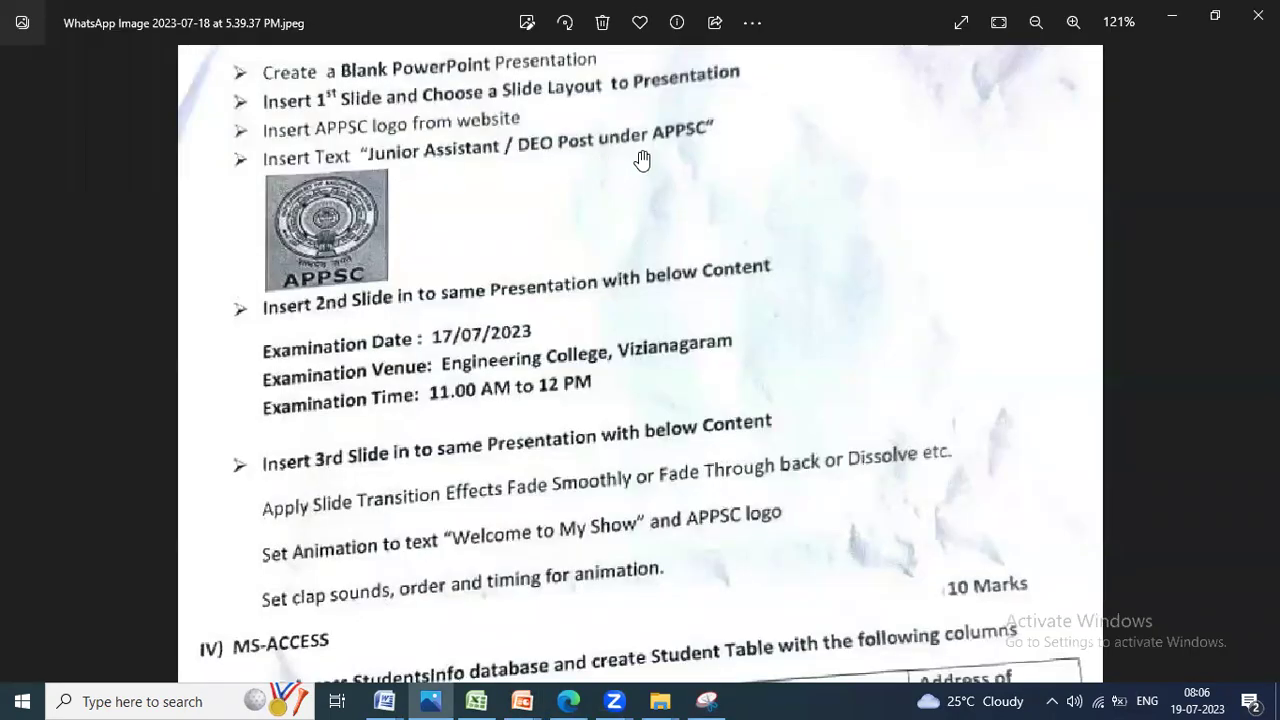
# Step: Copy the 'Junior Assistant / DEO post under APPSC' line from the reference presentation
pyautogui.click(522, 701)
pyautogui.click(526, 620)
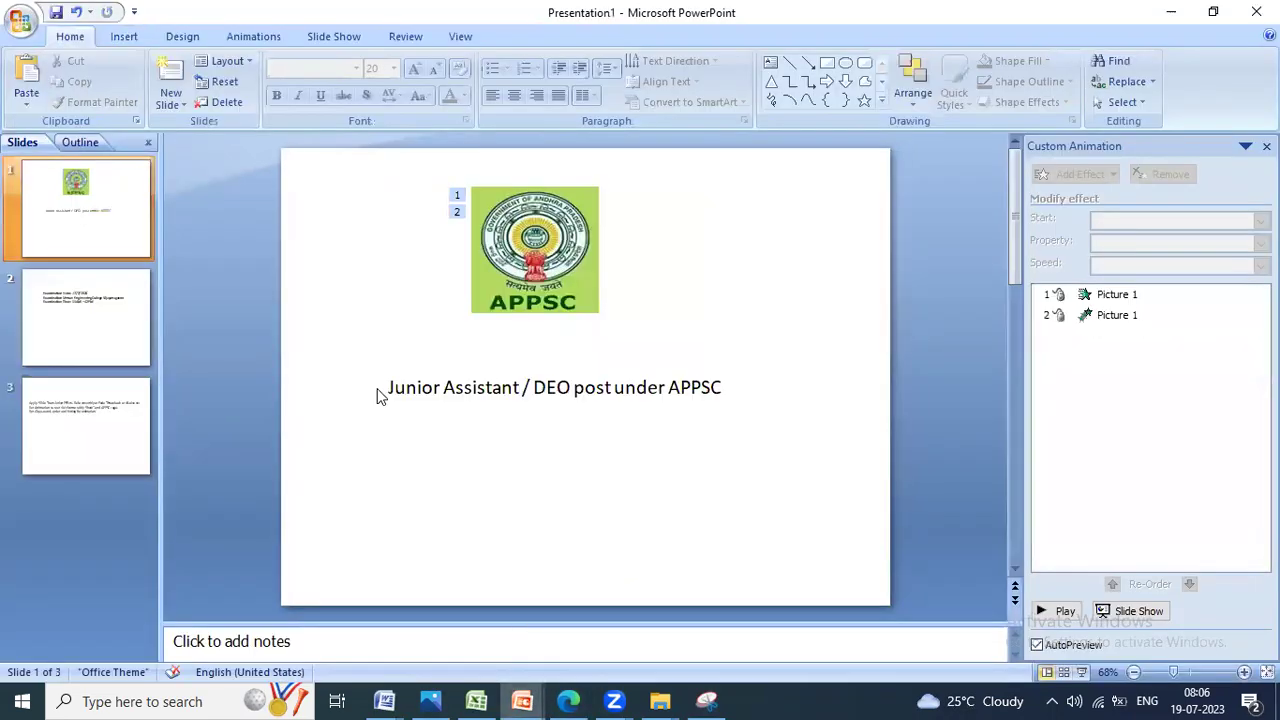
pyautogui.moveTo(391, 390); pyautogui.dragTo(760, 420)
pyautogui.press('super+c')
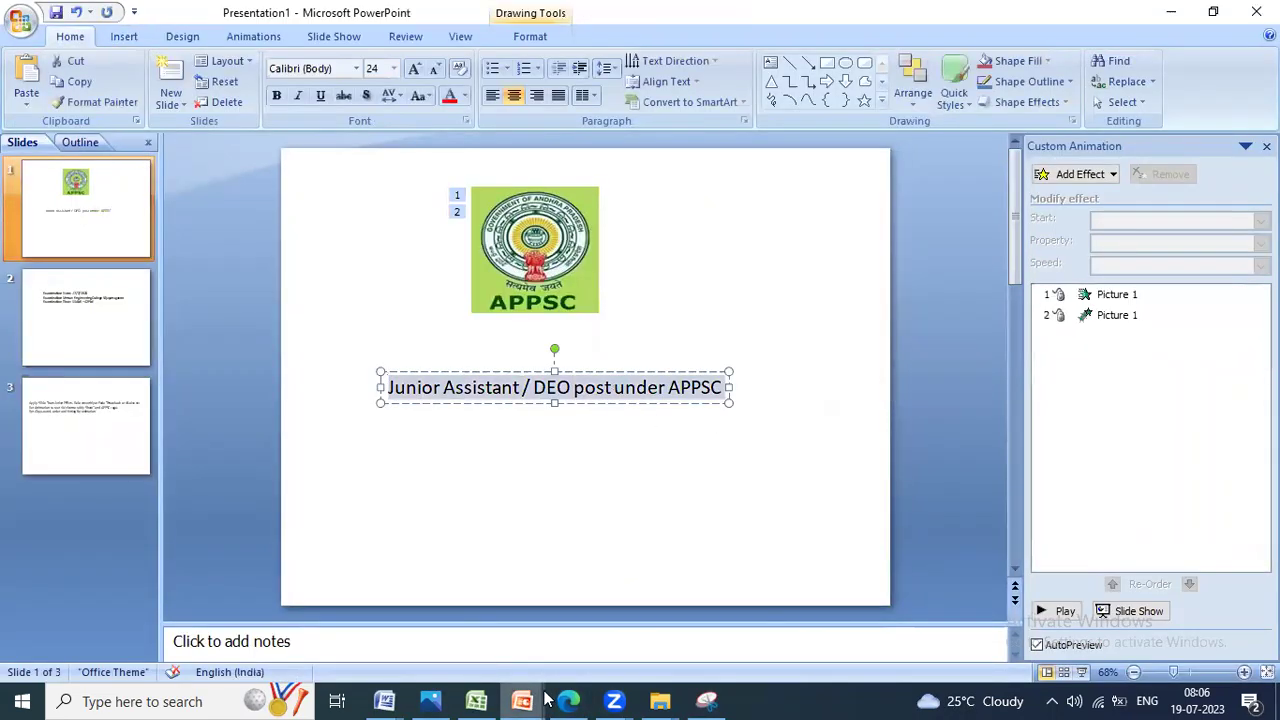
pyautogui.click(618, 600)
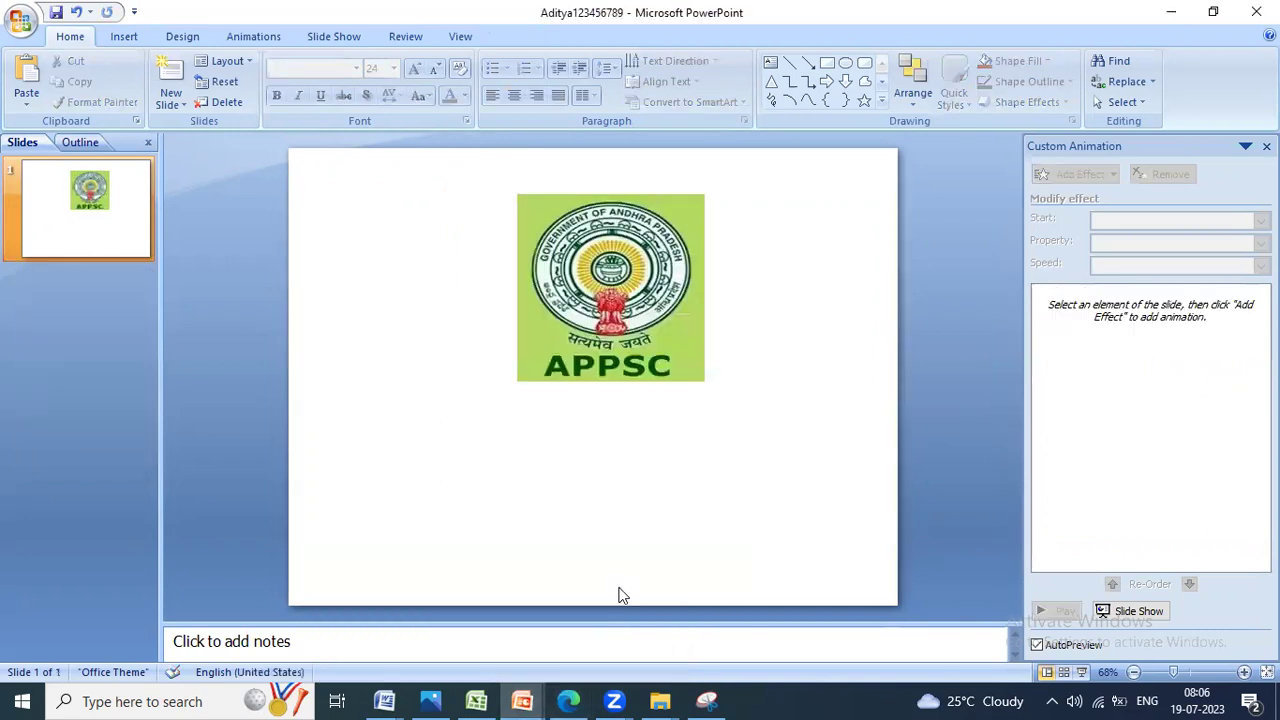
pyautogui.rightClick(493, 437)
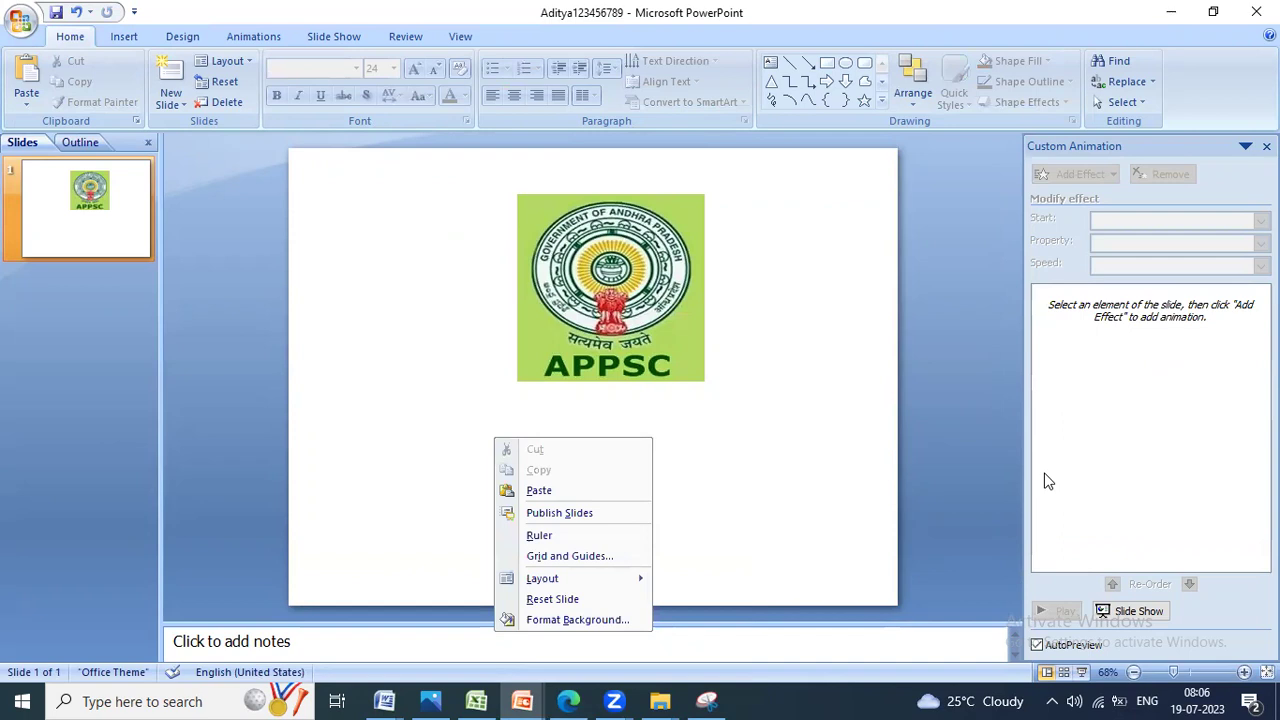
pyautogui.press('Escape')
# Step: Draw a text box below the logo and paste the heading into it
pyautogui.click(126, 37)
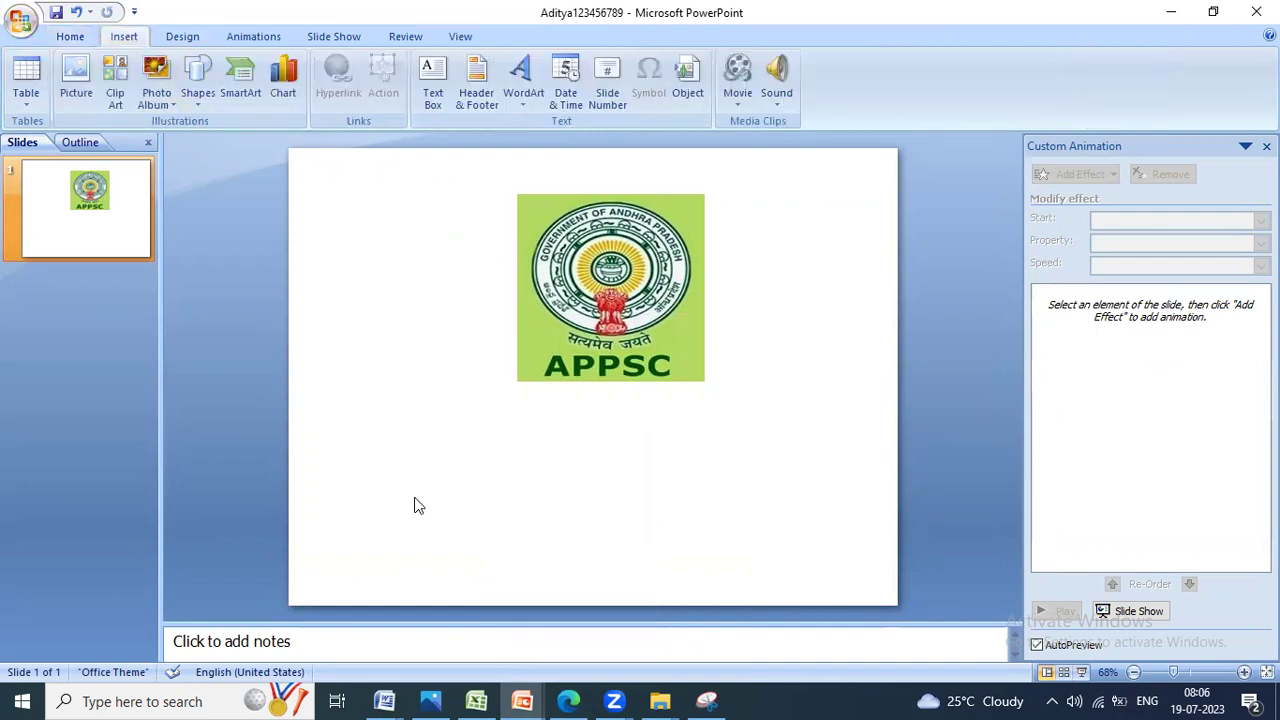
pyautogui.click(433, 88)
pyautogui.moveTo(346, 414); pyautogui.dragTo(854, 498)
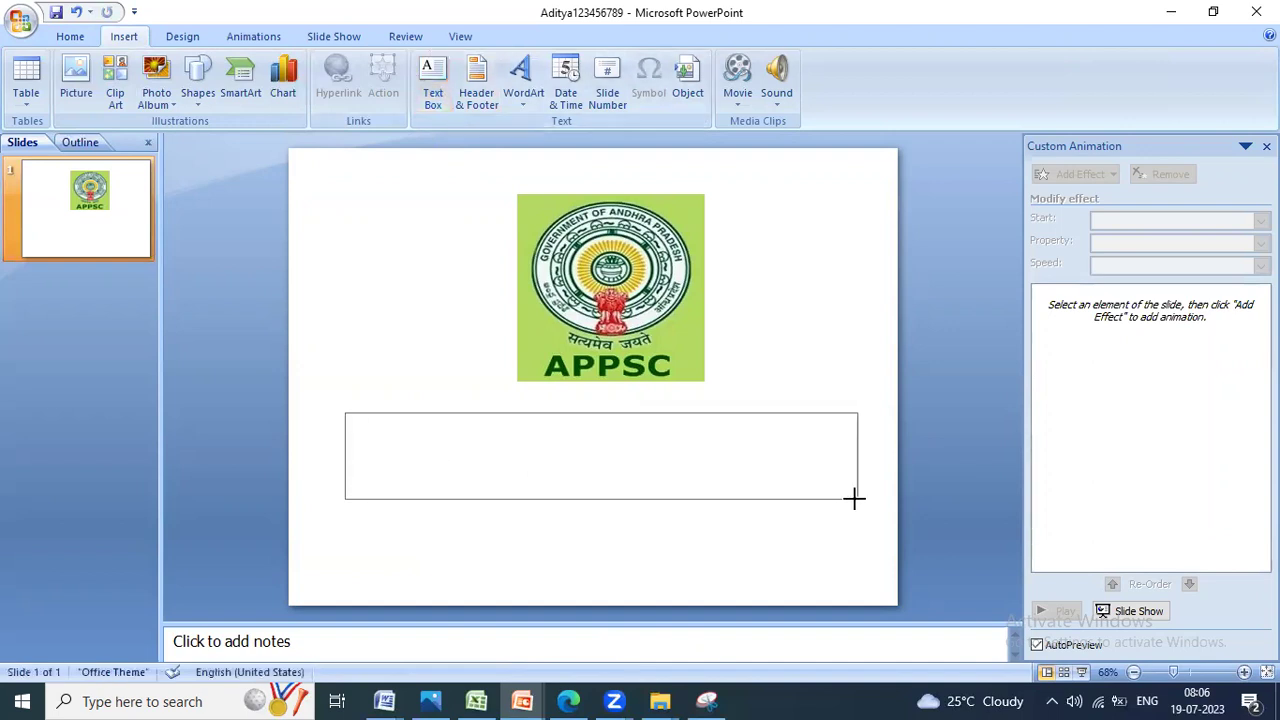
pyautogui.rightClick(476, 424)
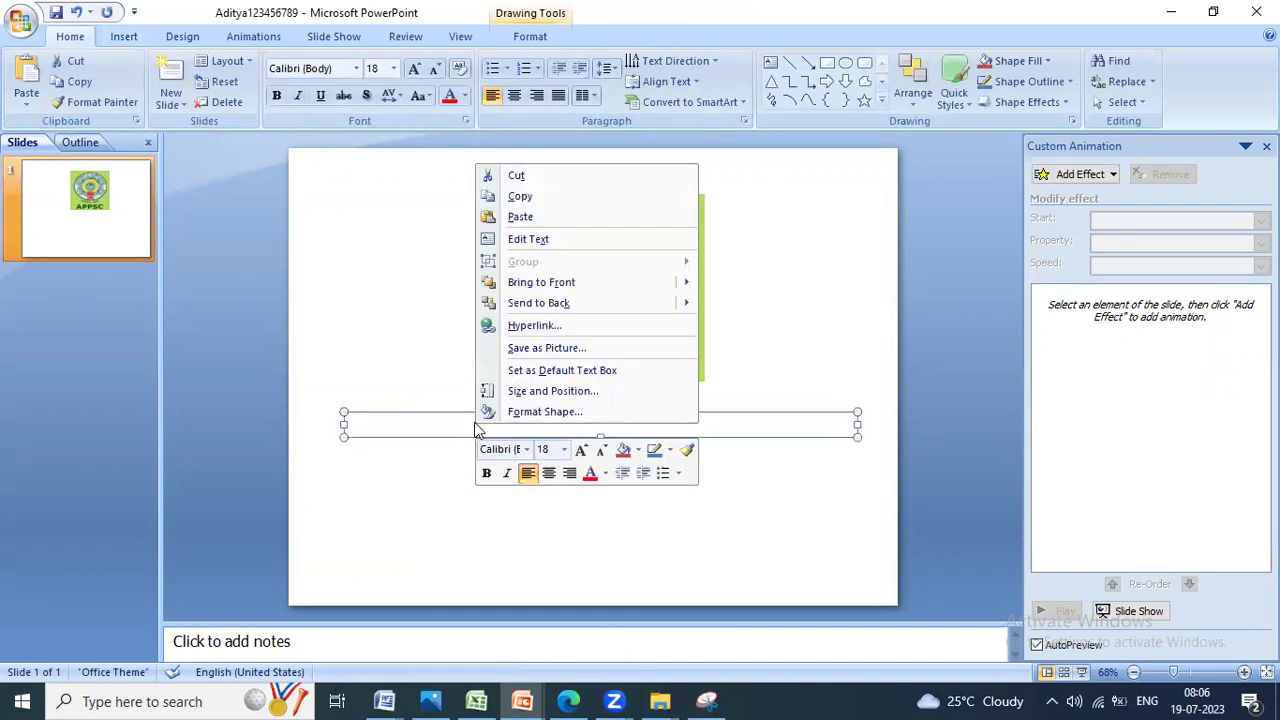
pyautogui.click(518, 218)
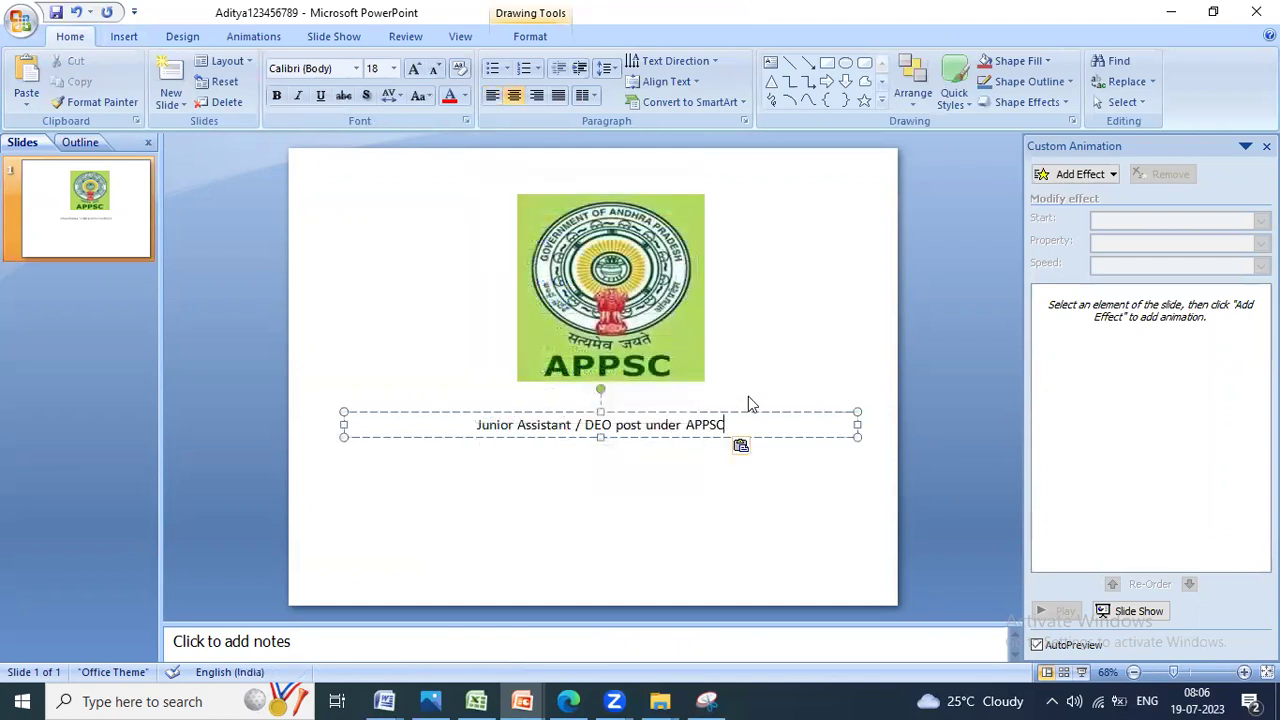
# Step: Make the heading bold and 28 pt
pyautogui.hotkey('ctrl', 'shift', 'Left')
pyautogui.hotkey('shift', 'Home')
pyautogui.hotkey('ctrl', 'shift', '.')
pyautogui.hotkey('ctrl', 'shift', '.')
pyautogui.hotkey('ctrl', 'shift', '.')
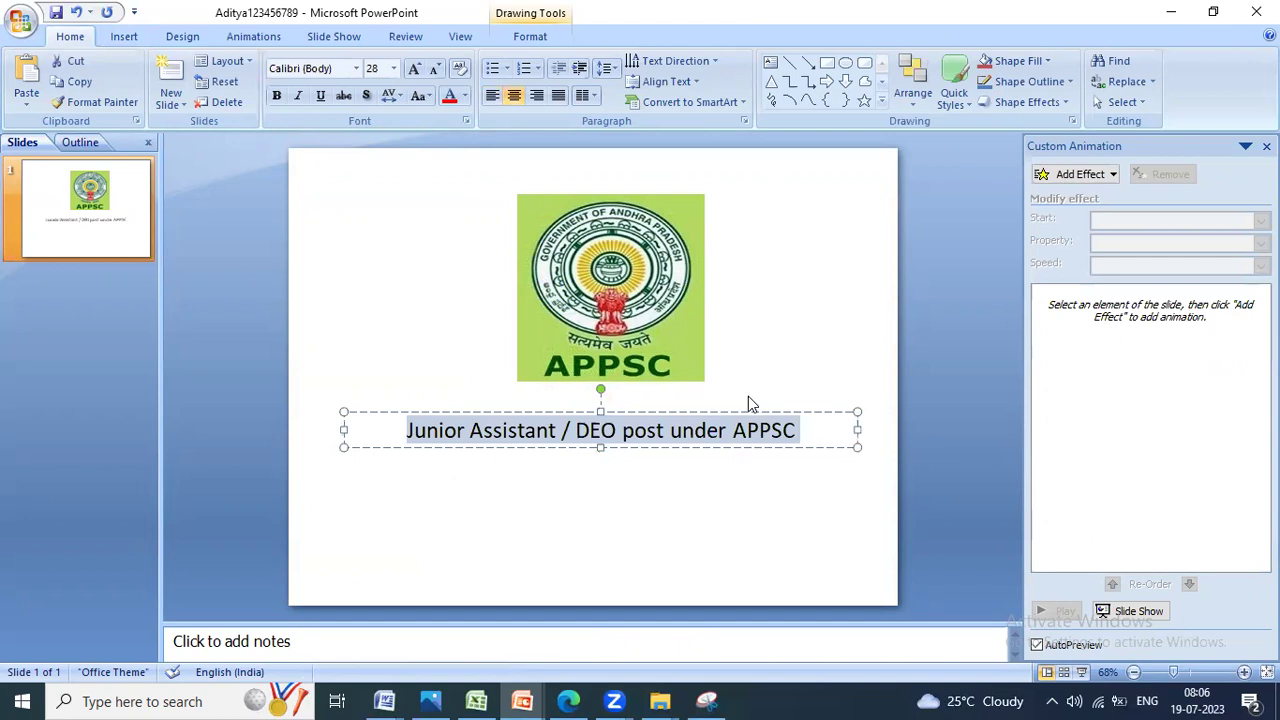
pyautogui.hotkey('ctrl', 'b')
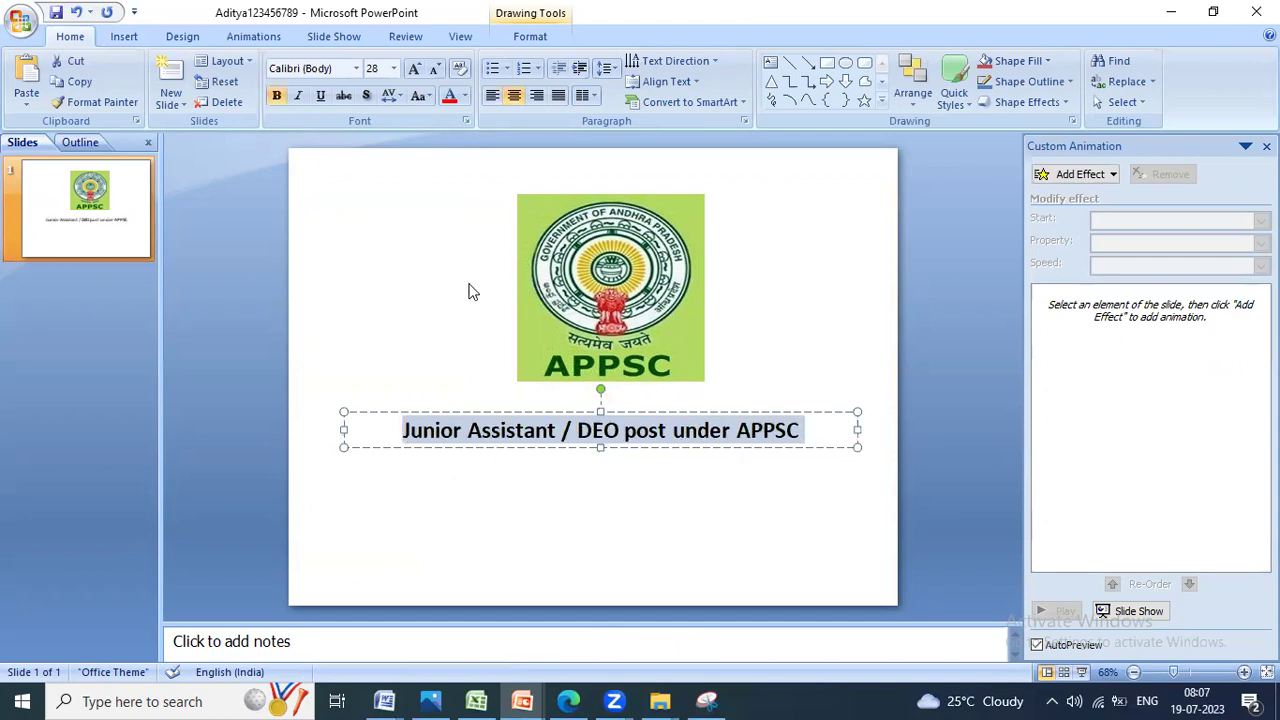
pyautogui.click(478, 289)
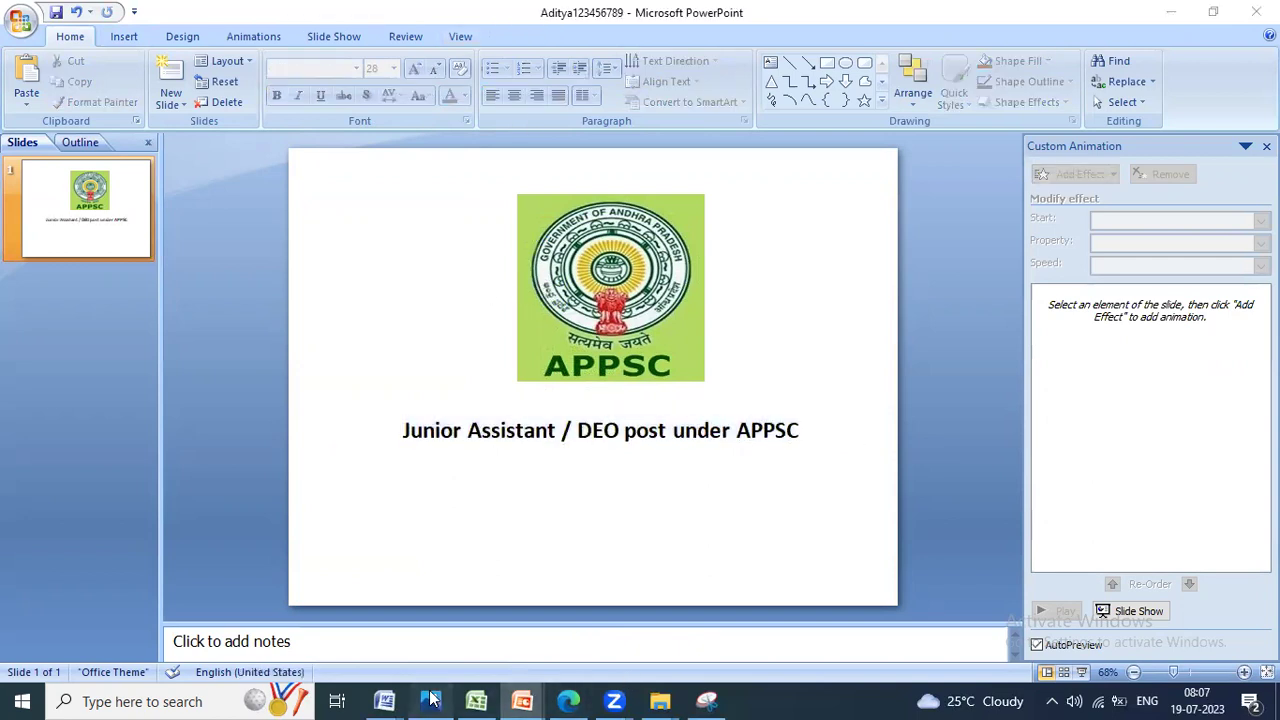
# Step: Add a blank second slide and draw a text box near its top
pyautogui.click(430, 700)
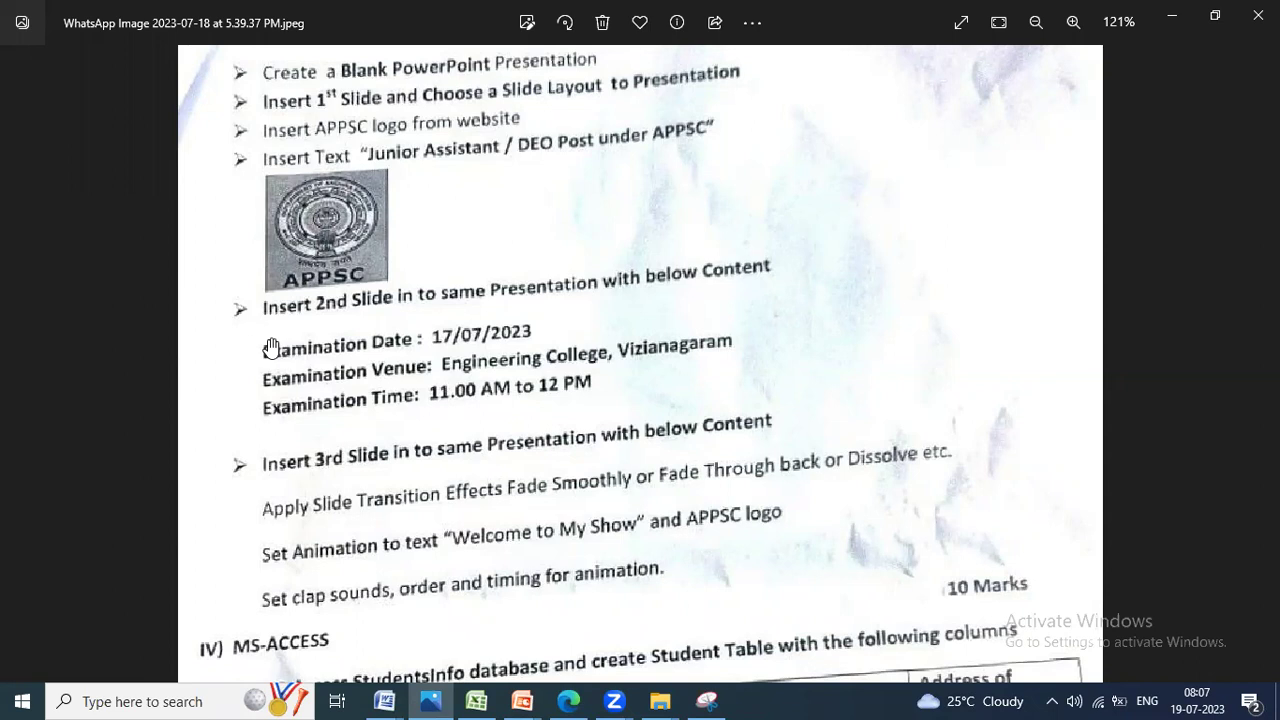
pyautogui.hotkey('alt', 'Tab')
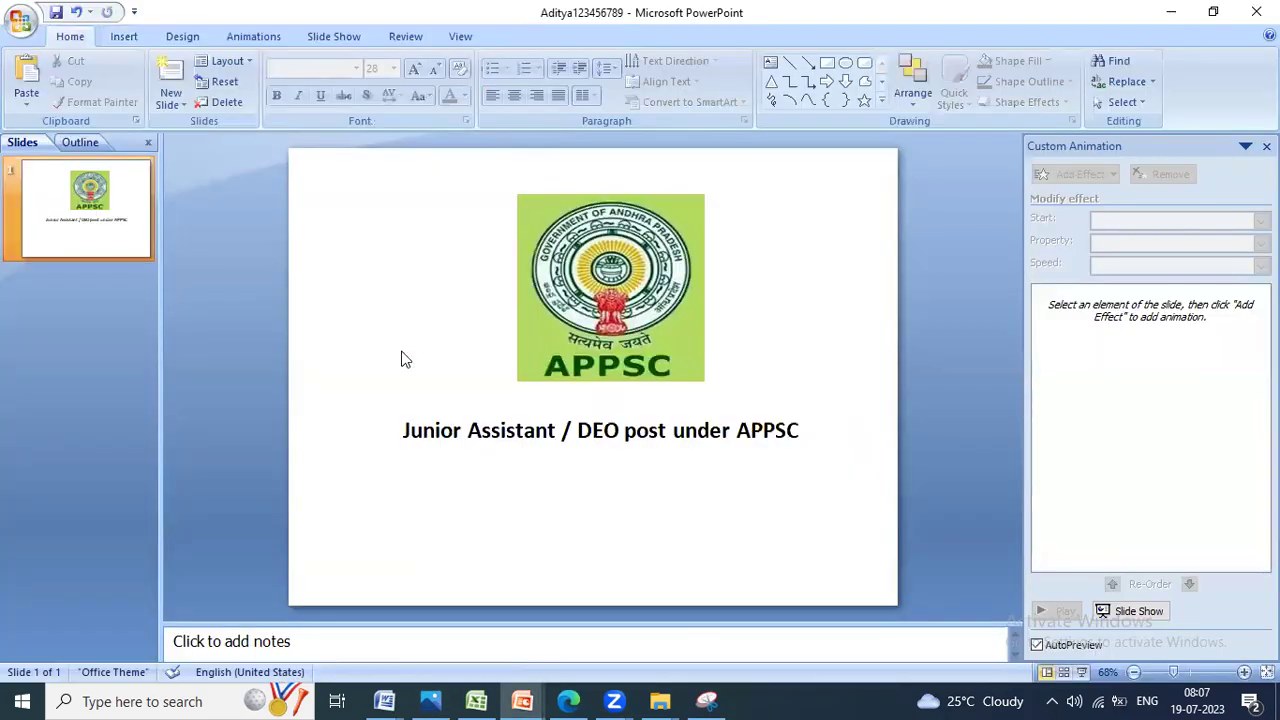
pyautogui.click(180, 107)
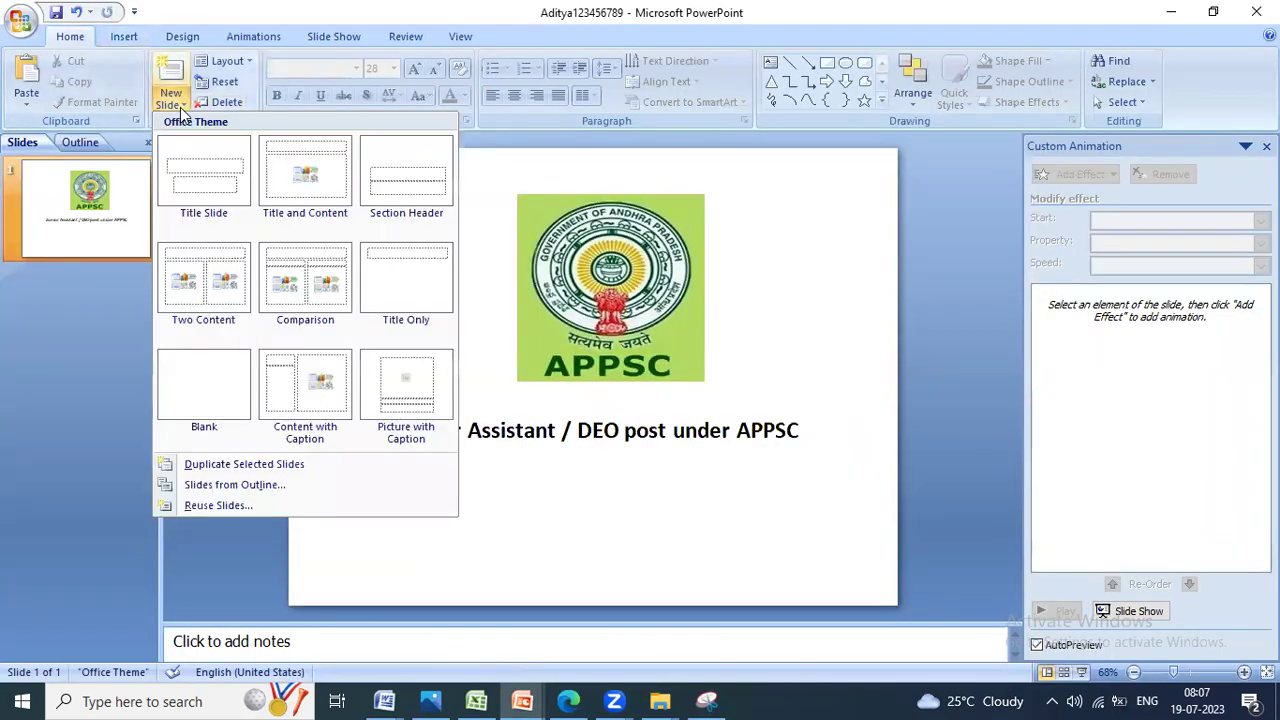
pyautogui.click(250, 378)
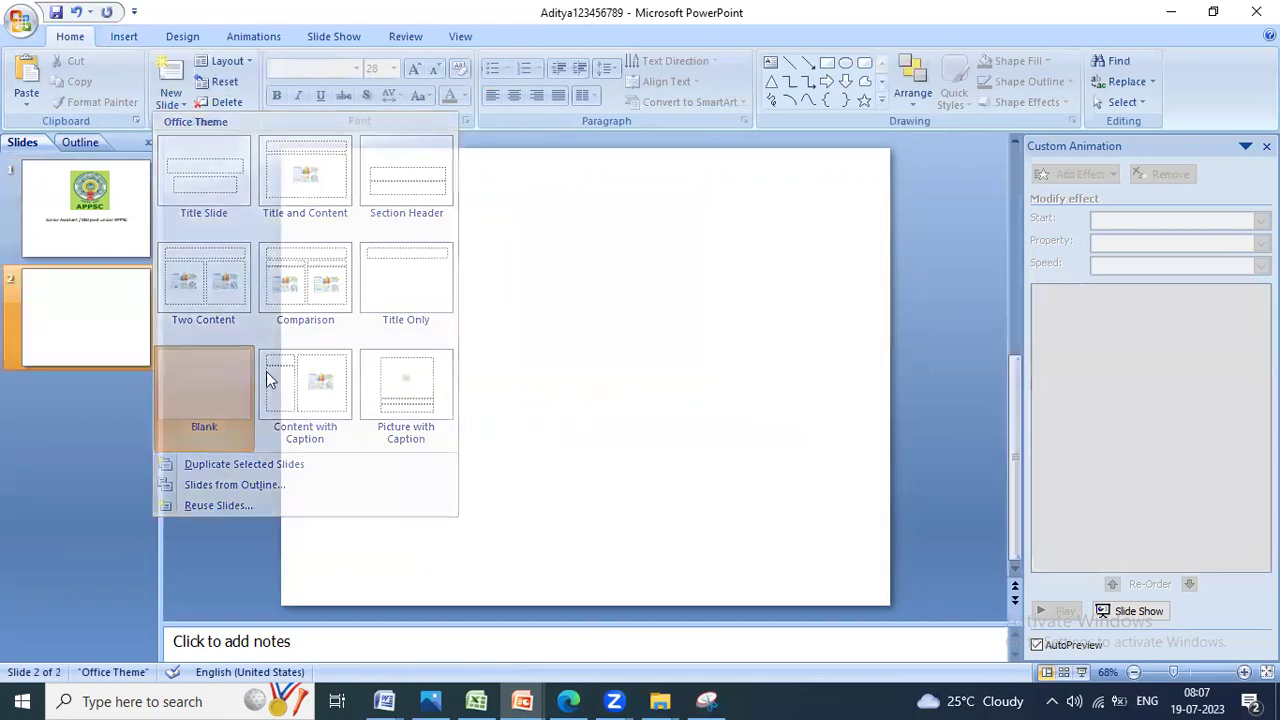
pyautogui.click(120, 36)
pyautogui.click(435, 90)
pyautogui.moveTo(371, 219); pyautogui.dragTo(840, 485)
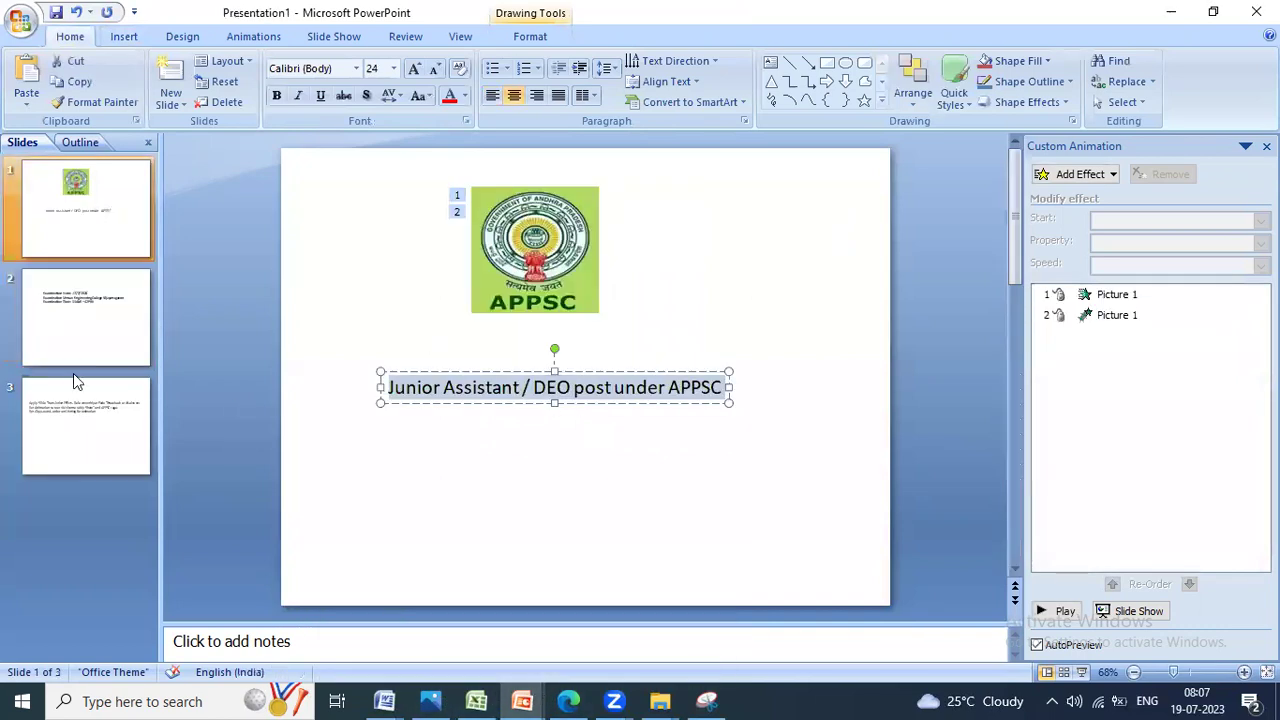
# Step: Copy the exam date, venue and time lines from reference slide 2 and paste them in
pyautogui.click(74, 362)
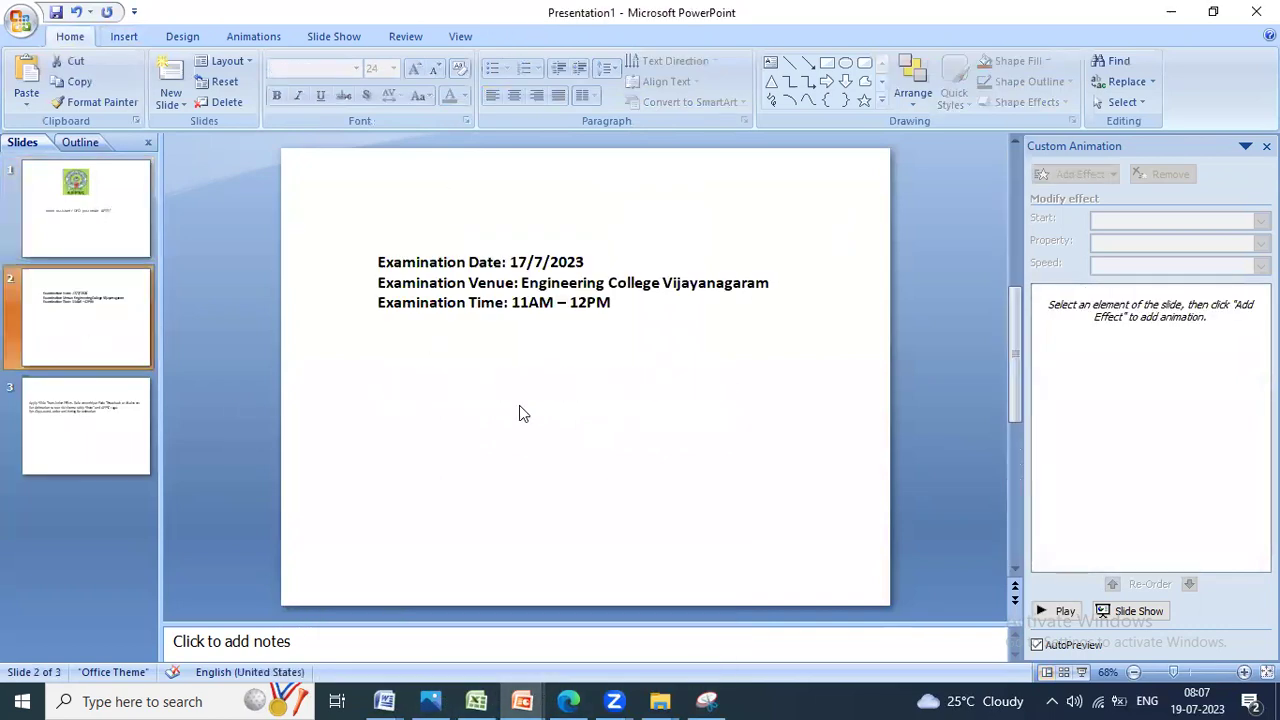
pyautogui.moveTo(380, 261); pyautogui.dragTo(614, 304)
pyautogui.press('super+c')
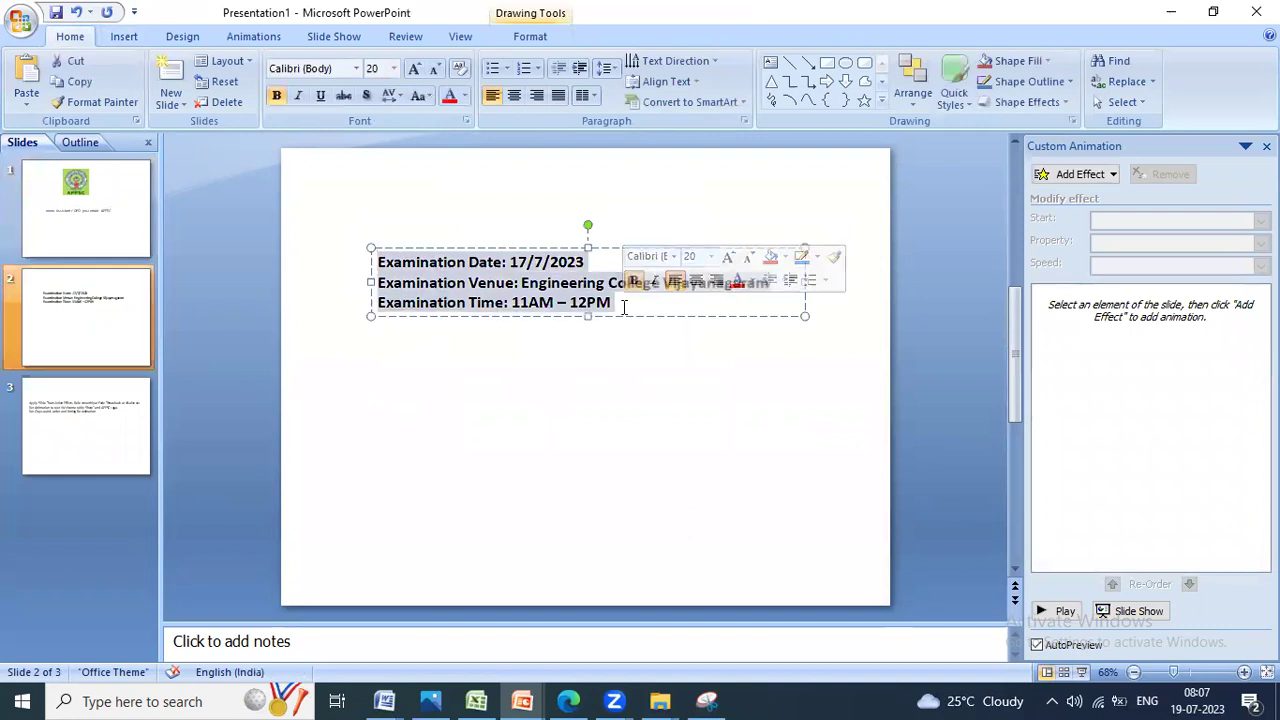
pyautogui.hotkey('alt', 'Tab')
pyautogui.press('Escape')
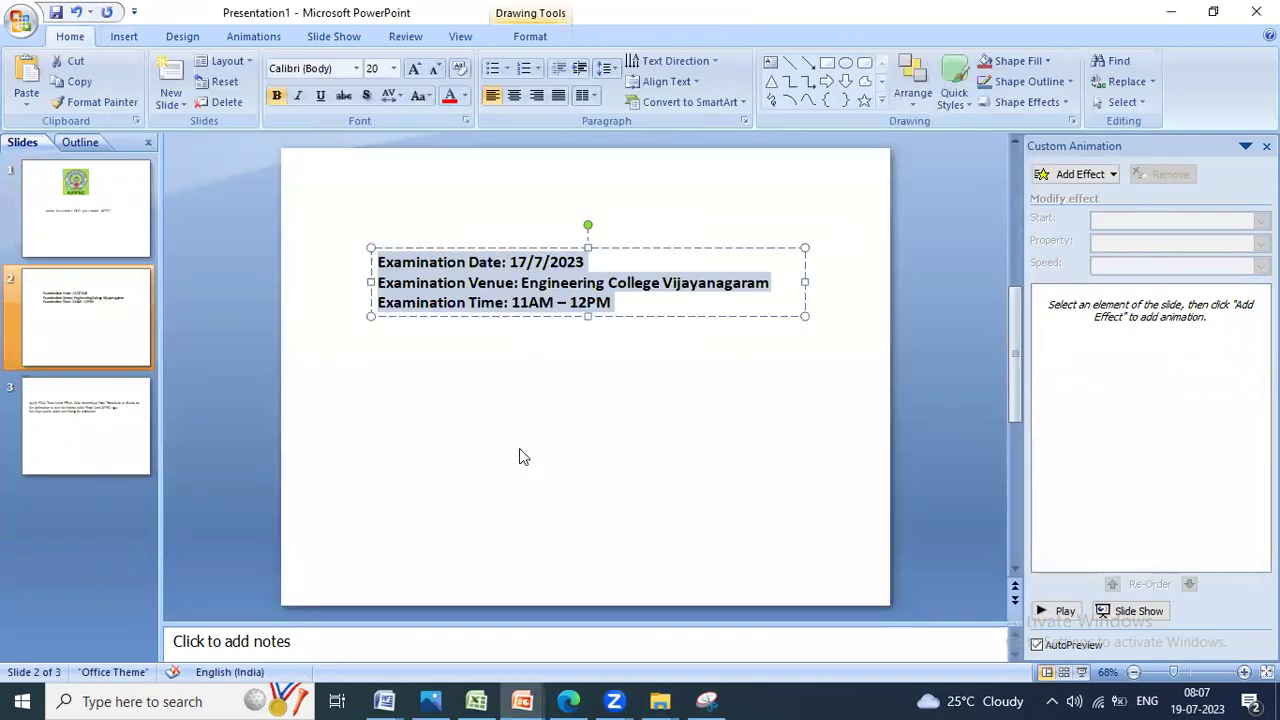
pyautogui.click(537, 700)
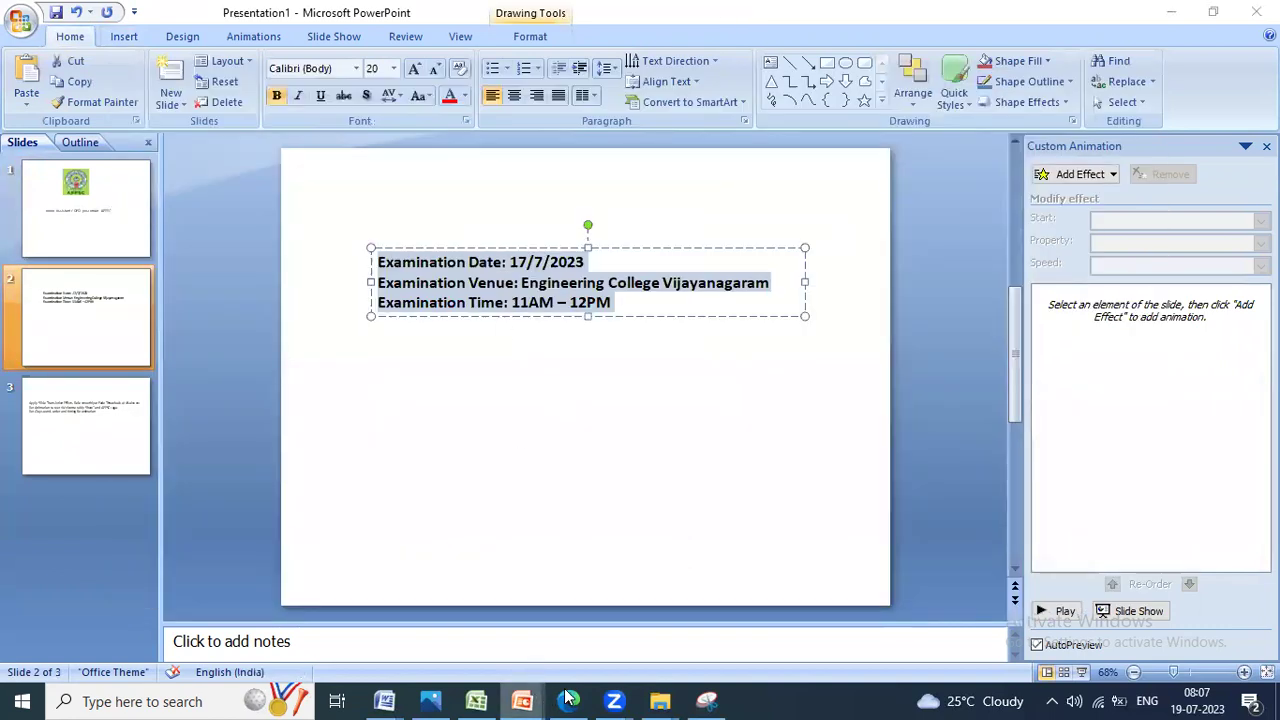
pyautogui.hotkey('alt', 'Tab')
pyautogui.rightClick(428, 240)
pyautogui.click(484, 289)
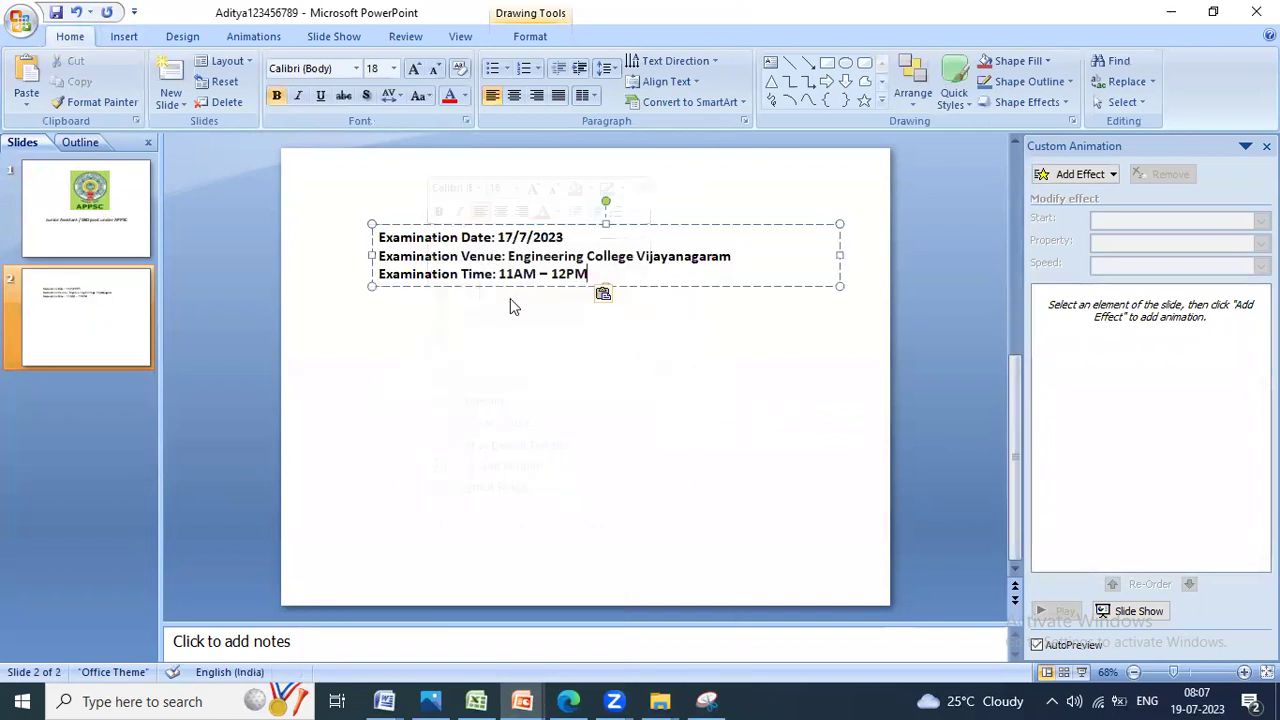
# Step: Set the exam details to 20 pt and move the text box lower on the slide
pyautogui.hotkey('shift', 'Home')
pyautogui.hotkey('shift', 'Up')
pyautogui.hotkey('shift', 'Up')
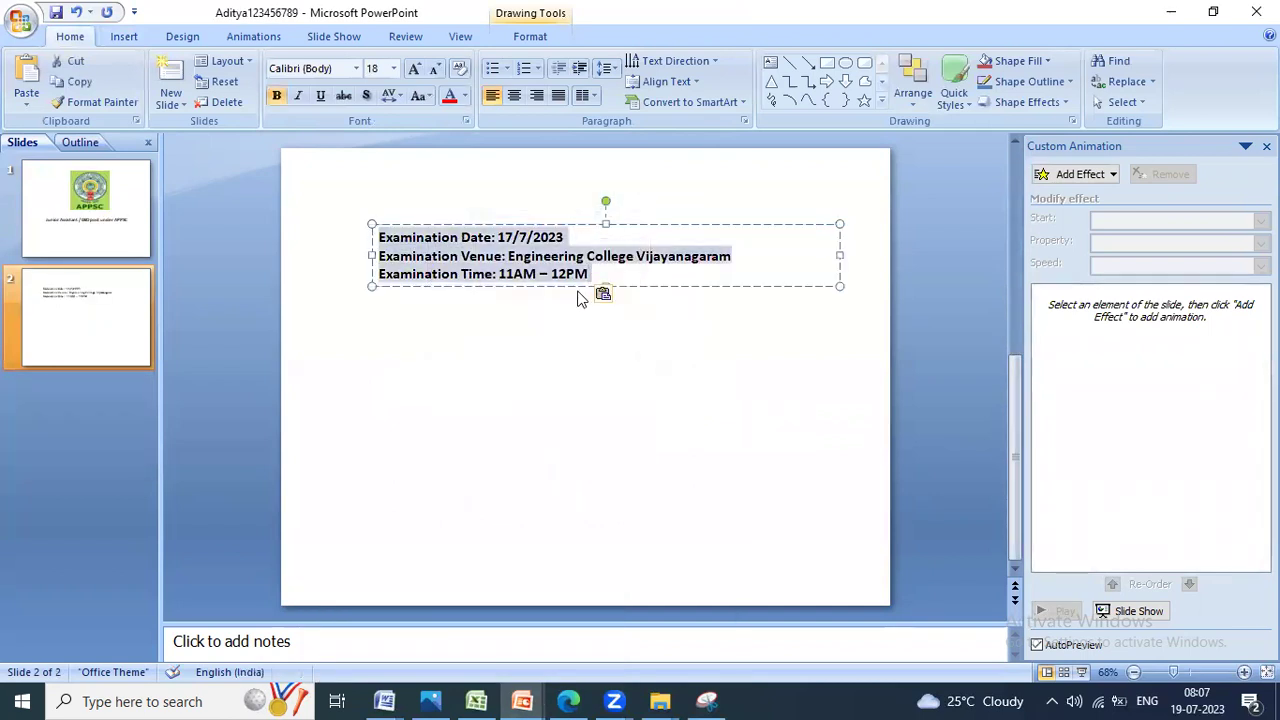
pyautogui.hotkey('ctrl', 'shift', '.')
pyautogui.hotkey('ctrl', 'shift', '.')
pyautogui.hotkey('ctrl', 'shift', ',')
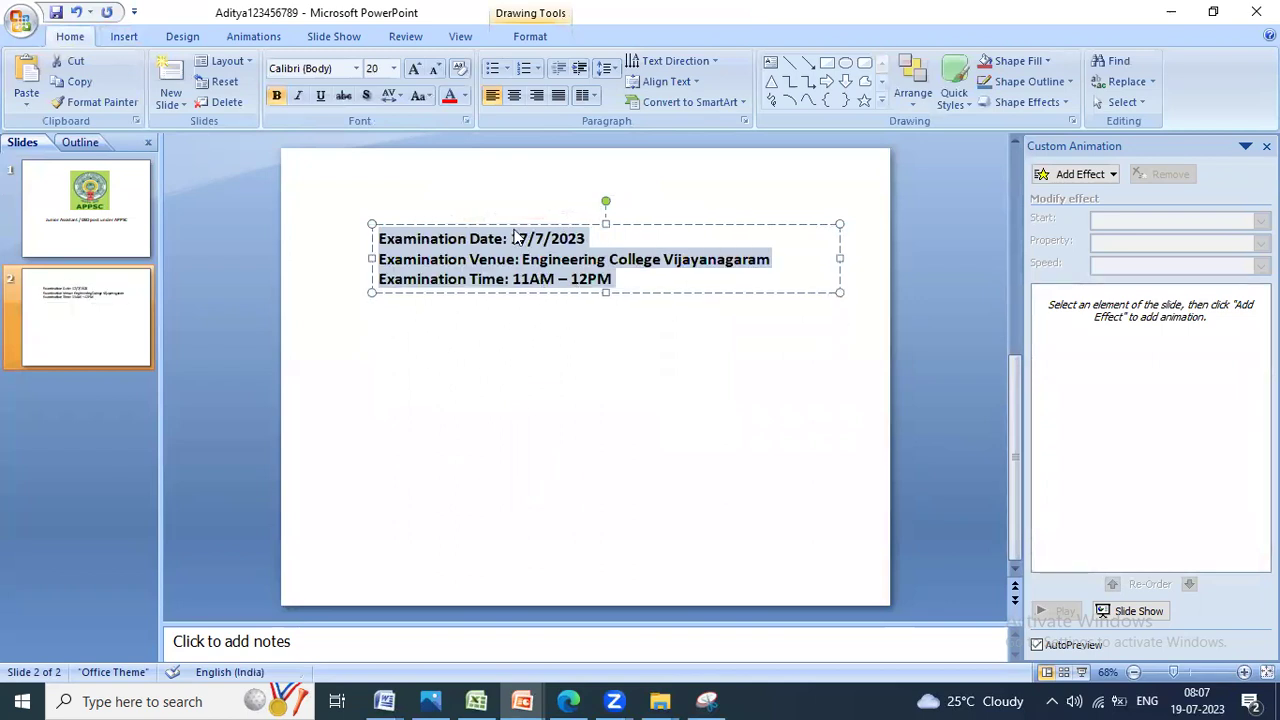
pyautogui.moveTo(526, 220); pyautogui.dragTo(529, 316)
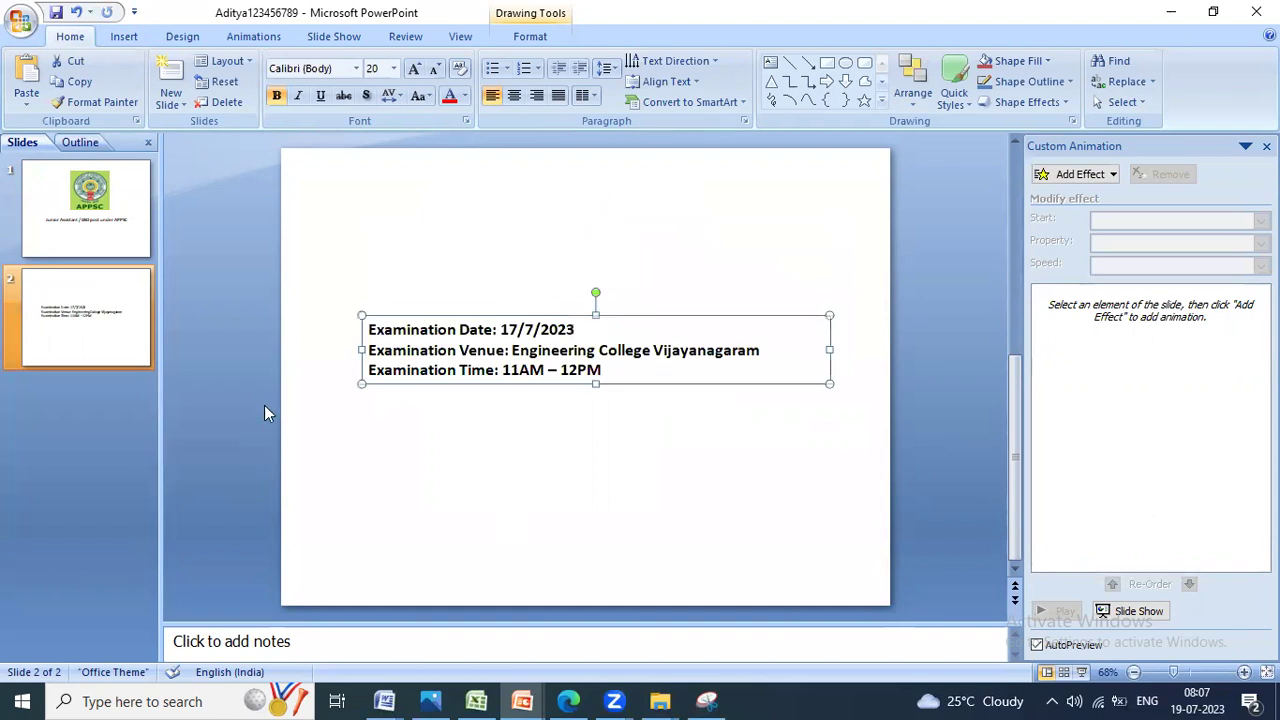
# Step: Read the third-slide instructions on the question paper, then open the Presentation1 reference slides
pyautogui.click(452, 695)
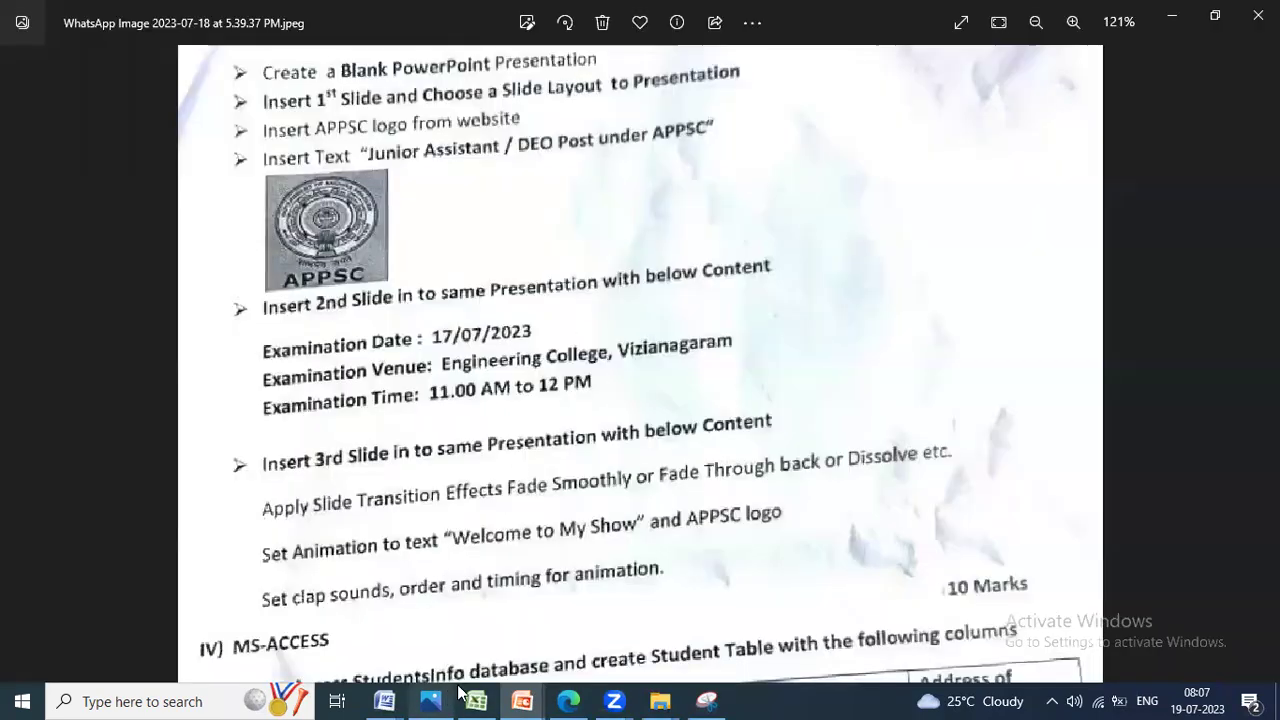
pyautogui.scroll(-3, 440, 450)
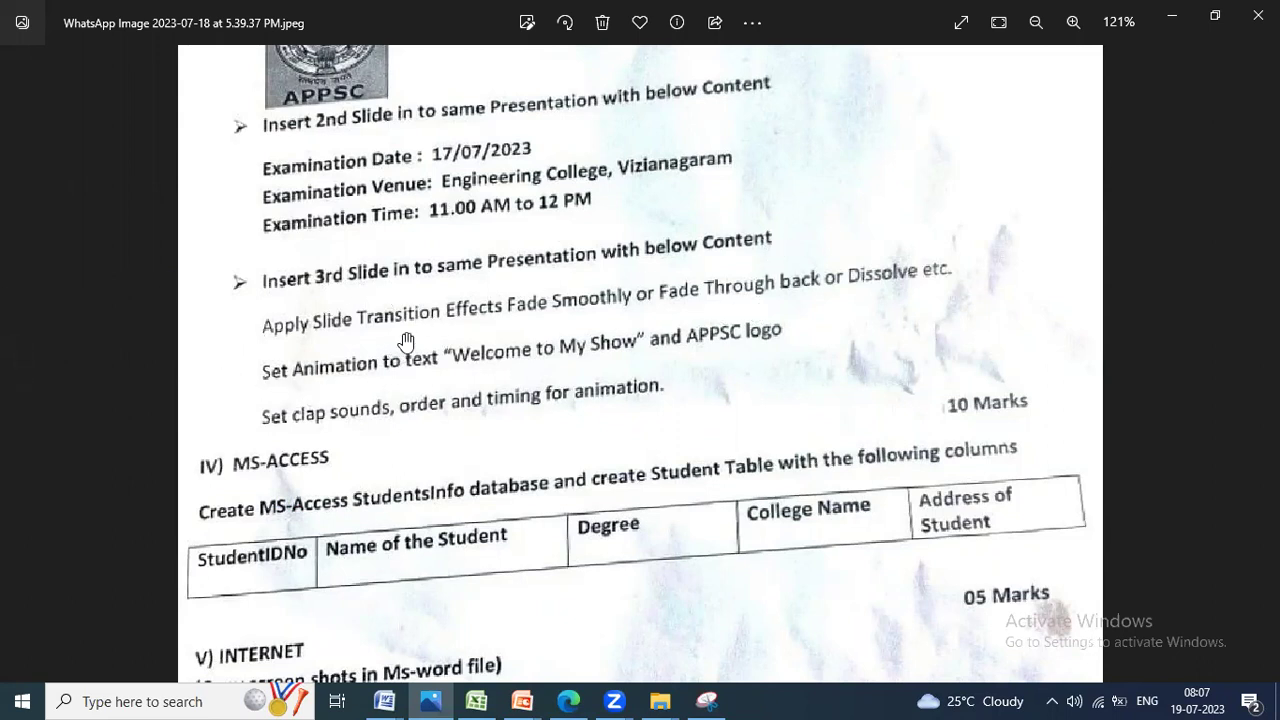
pyautogui.click(522, 700)
pyautogui.click(463, 630)
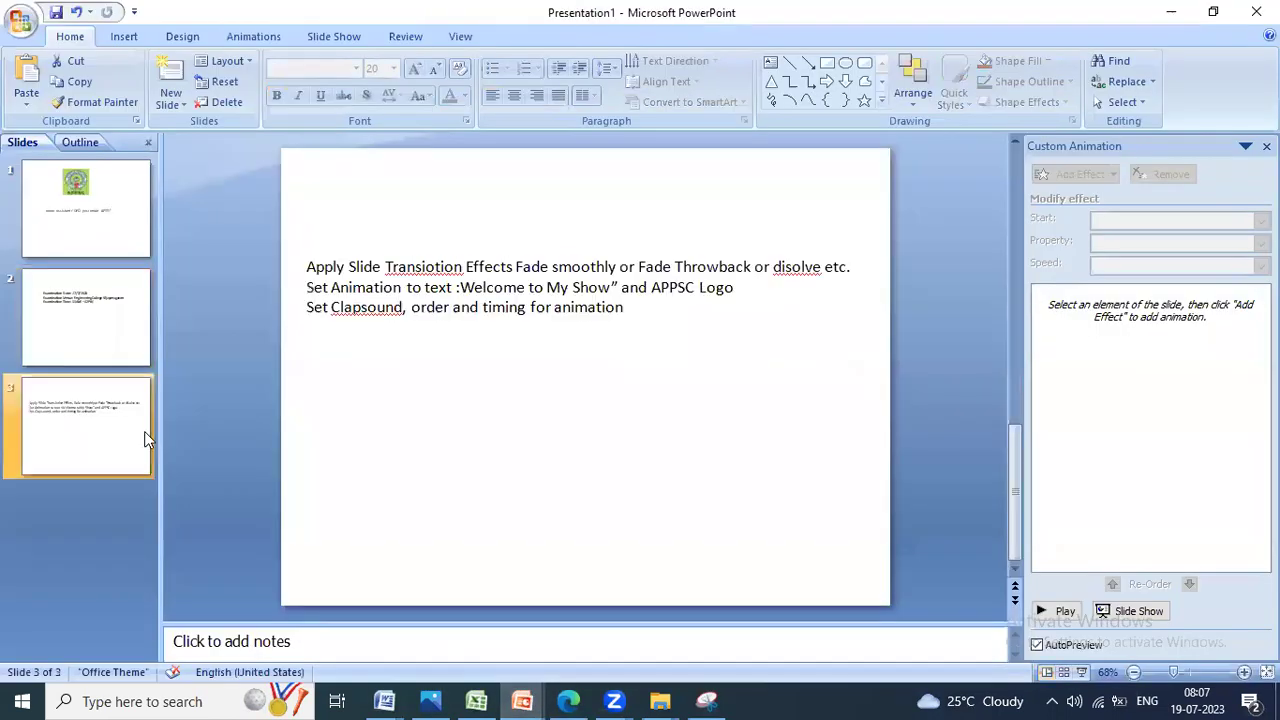
# Step: Copy the three instruction lines from Presentation1 slide 3
pyautogui.click(307, 268)
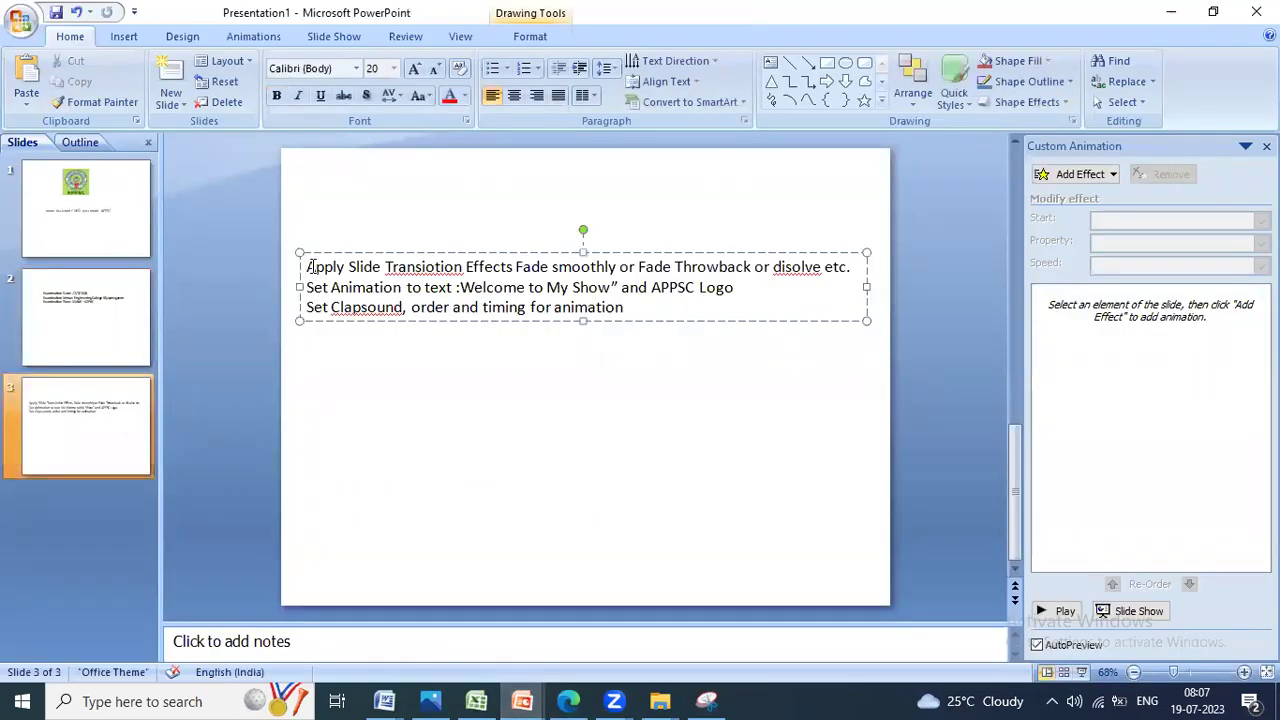
pyautogui.moveTo(310, 268); pyautogui.dragTo(630, 308)
pyautogui.hotkey('ctrl', 'c')
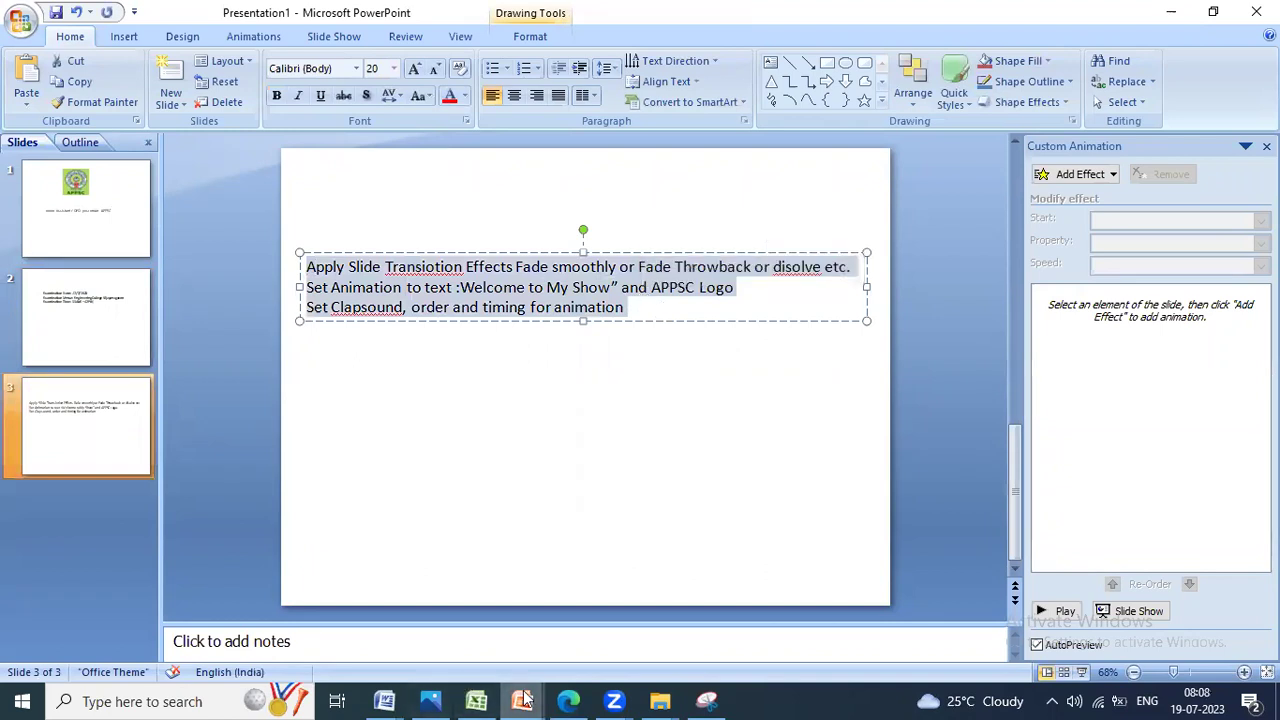
pyautogui.moveTo(523, 697)
pyautogui.click(596, 636)
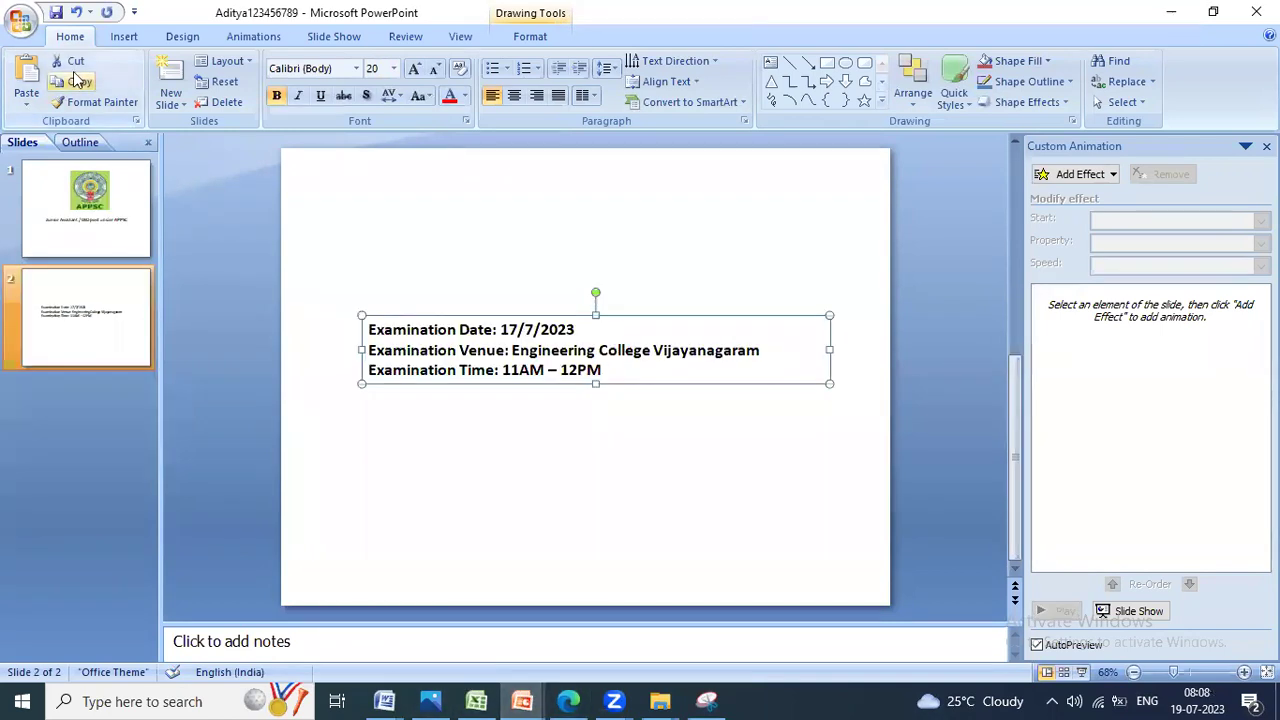
# Step: Add a blank third slide with a text box holding the pasted instructions
pyautogui.click(185, 108)
pyautogui.click(200, 495)
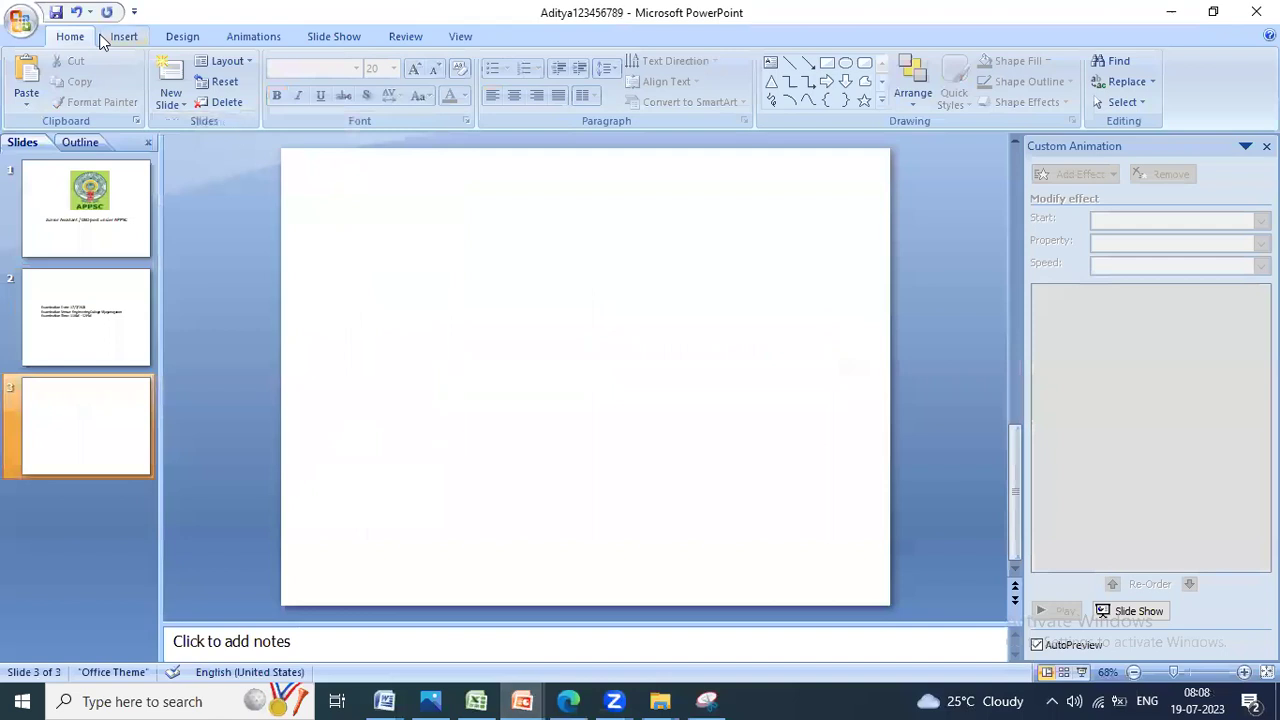
pyautogui.click(124, 37)
pyautogui.click(430, 86)
pyautogui.moveTo(368, 261); pyautogui.dragTo(816, 458)
pyautogui.hotkey('ctrl', 'v')
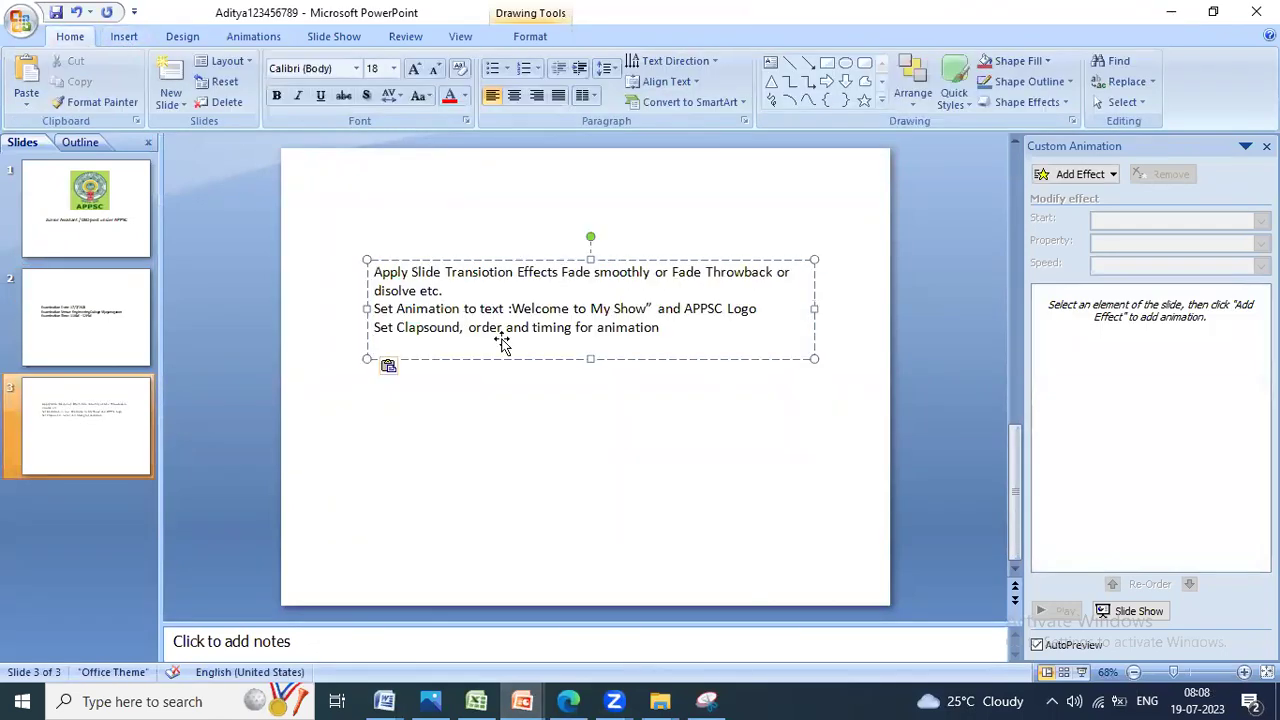
pyautogui.moveTo(706, 354); pyautogui.dragTo(700, 352)
# Step: Fix the spellings Clapsound, Transiotion→Transition and disolve→dissolve, then bring up the question paper
pyautogui.click(420, 330)
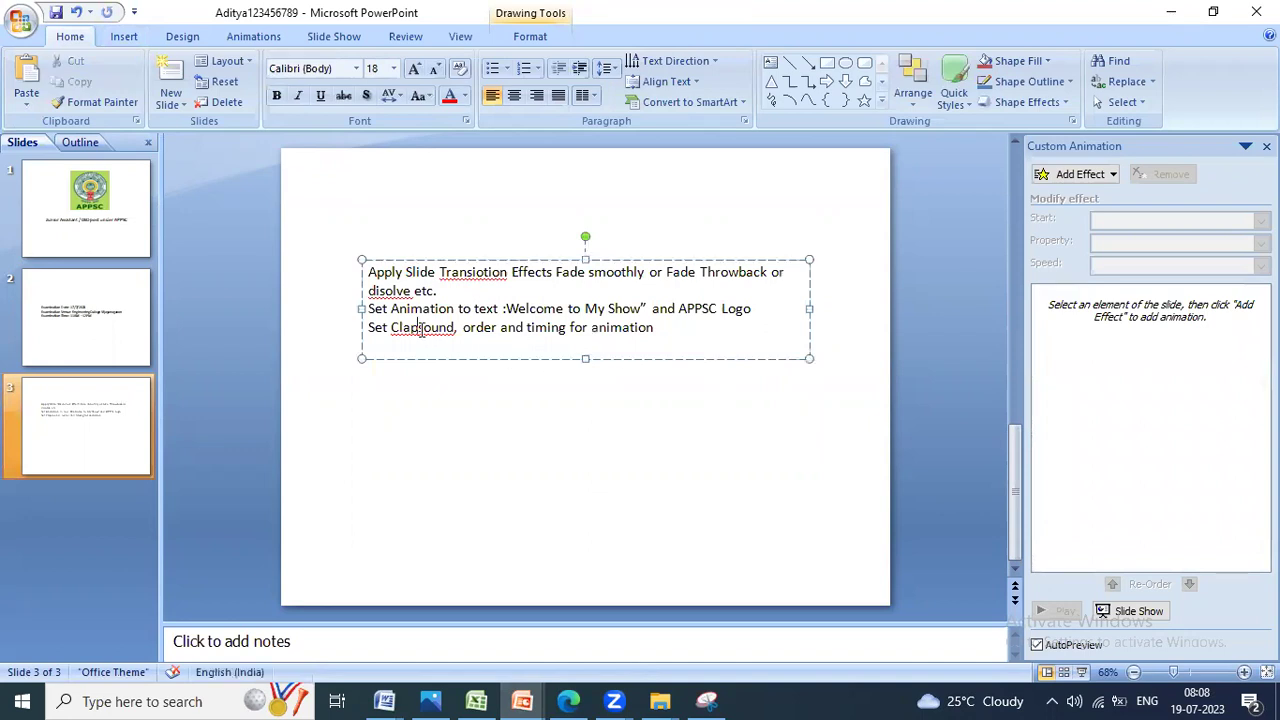
pyautogui.rightClick(476, 279)
pyautogui.click(515, 283)
pyautogui.rightClick(402, 292)
pyautogui.click(476, 304)
pyautogui.click(606, 351)
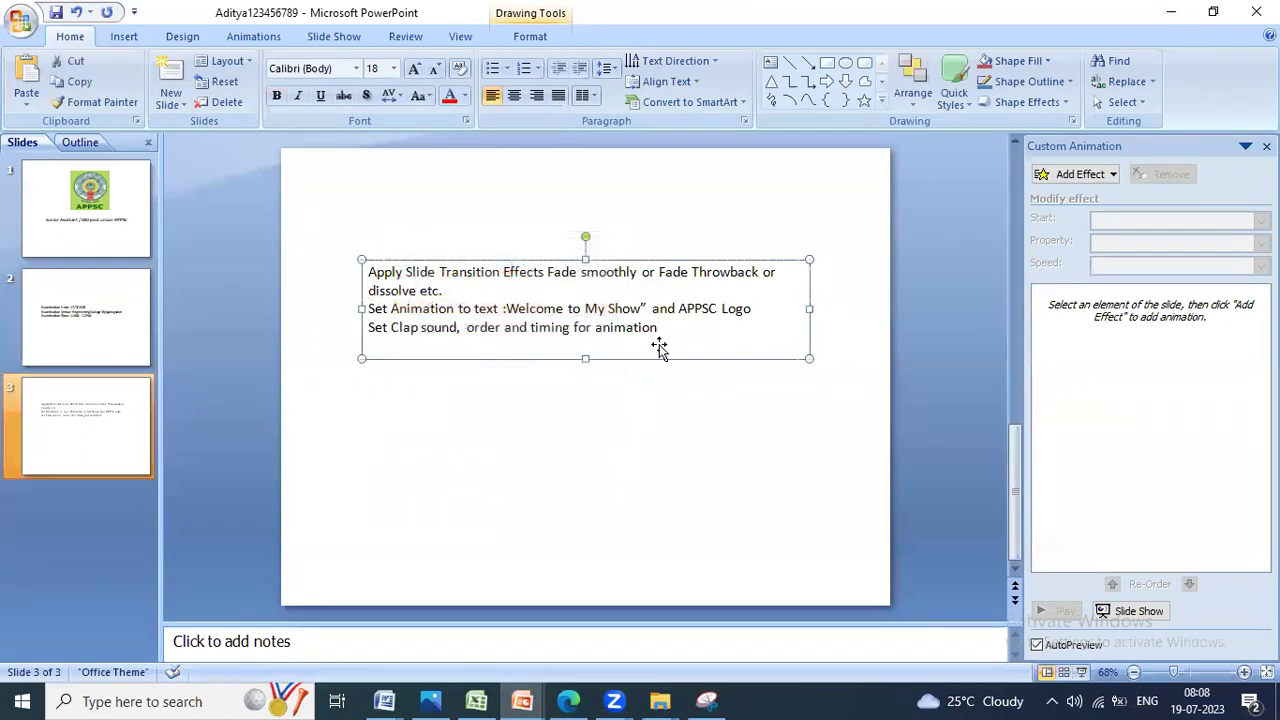
pyautogui.click(100, 300)
pyautogui.click(130, 415)
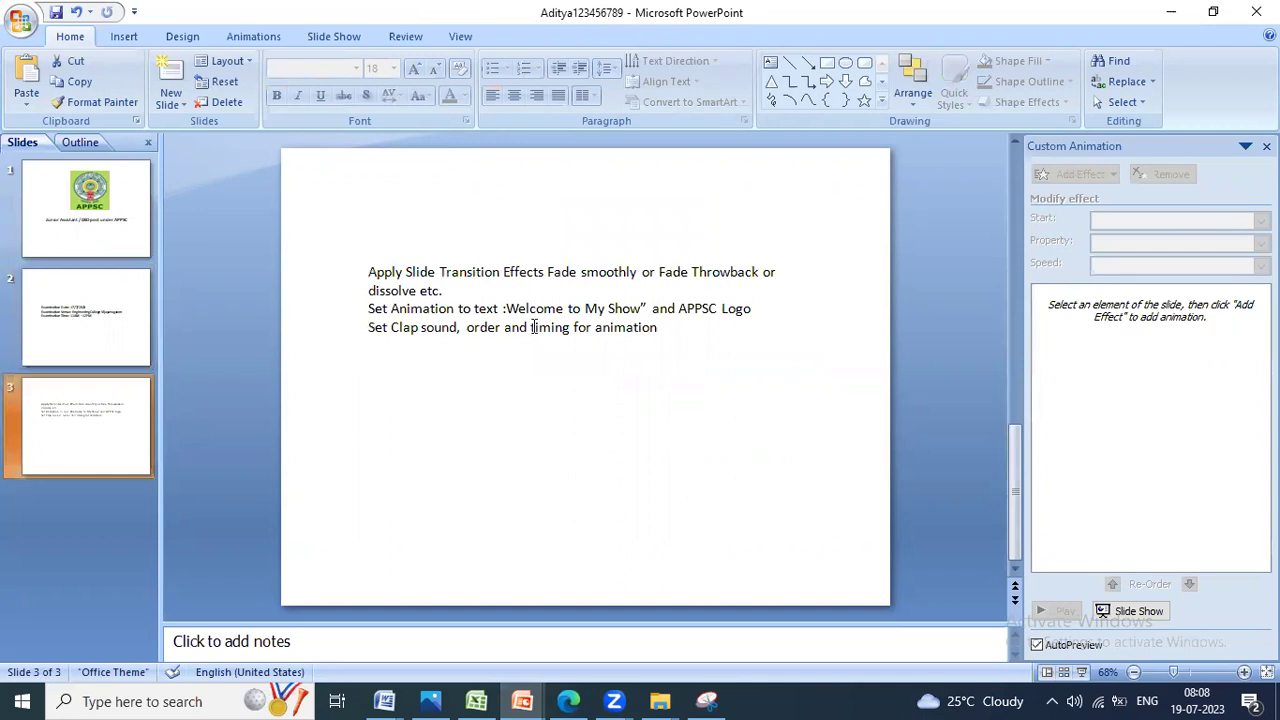
pyautogui.click(430, 701)
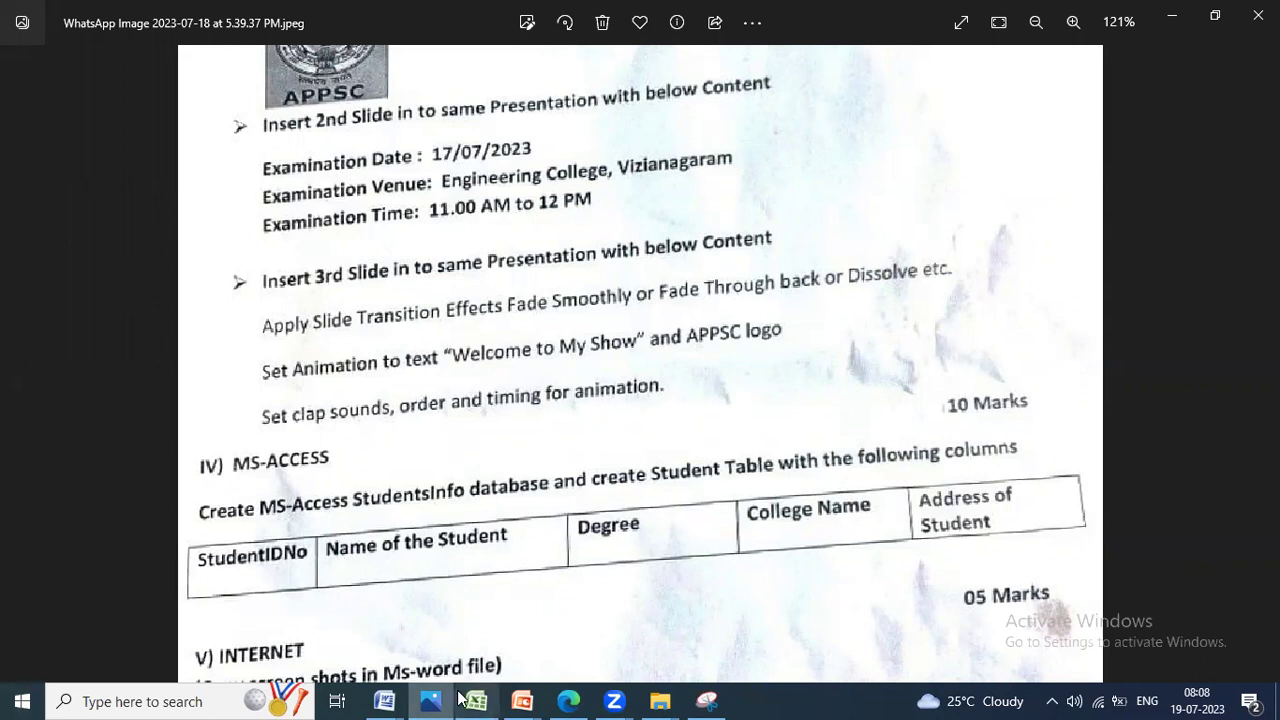
# Step: Choose the Dissolve transition from the Animations gallery and apply it to all slides
pyautogui.click(531, 700)
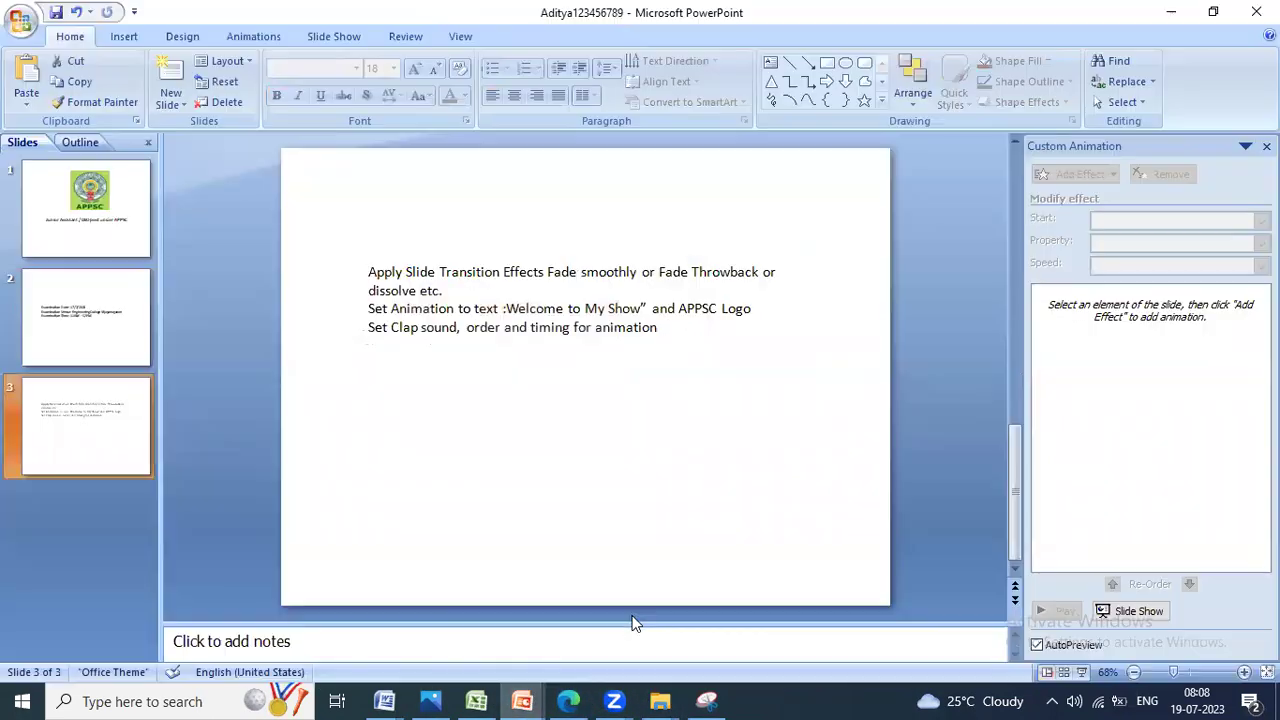
pyautogui.click(272, 38)
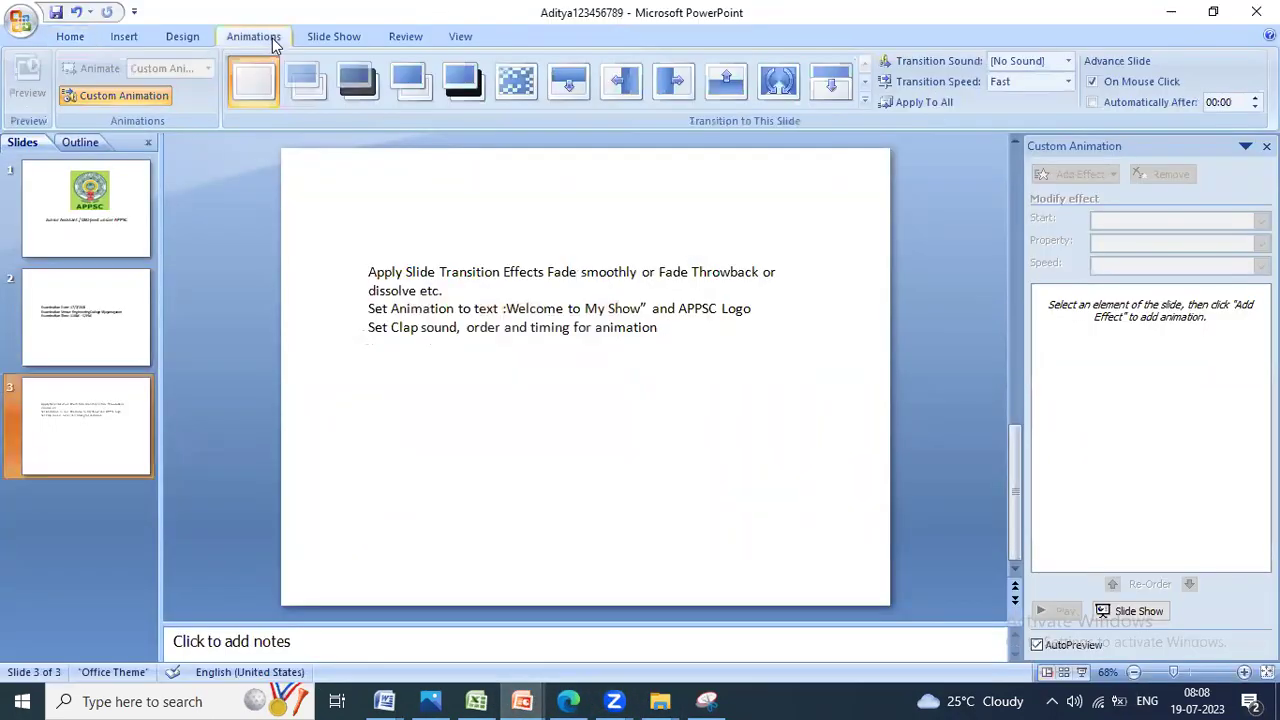
pyautogui.click(863, 102)
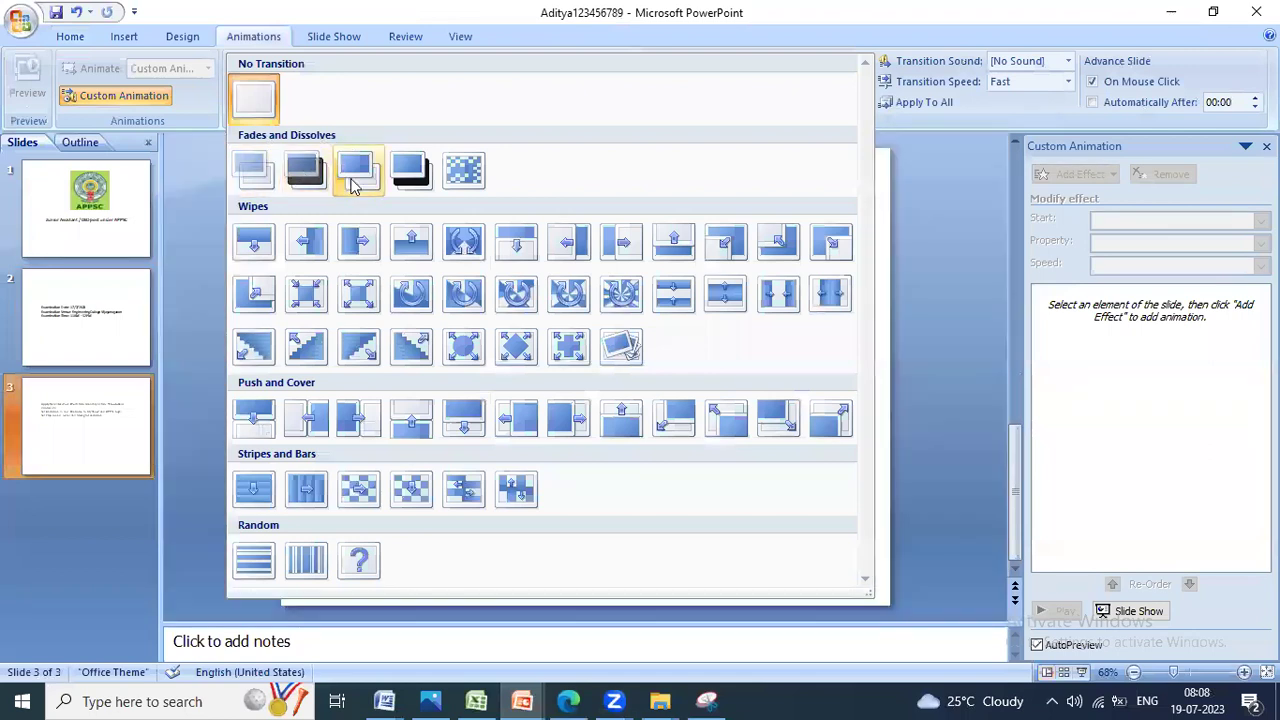
pyautogui.click(462, 176)
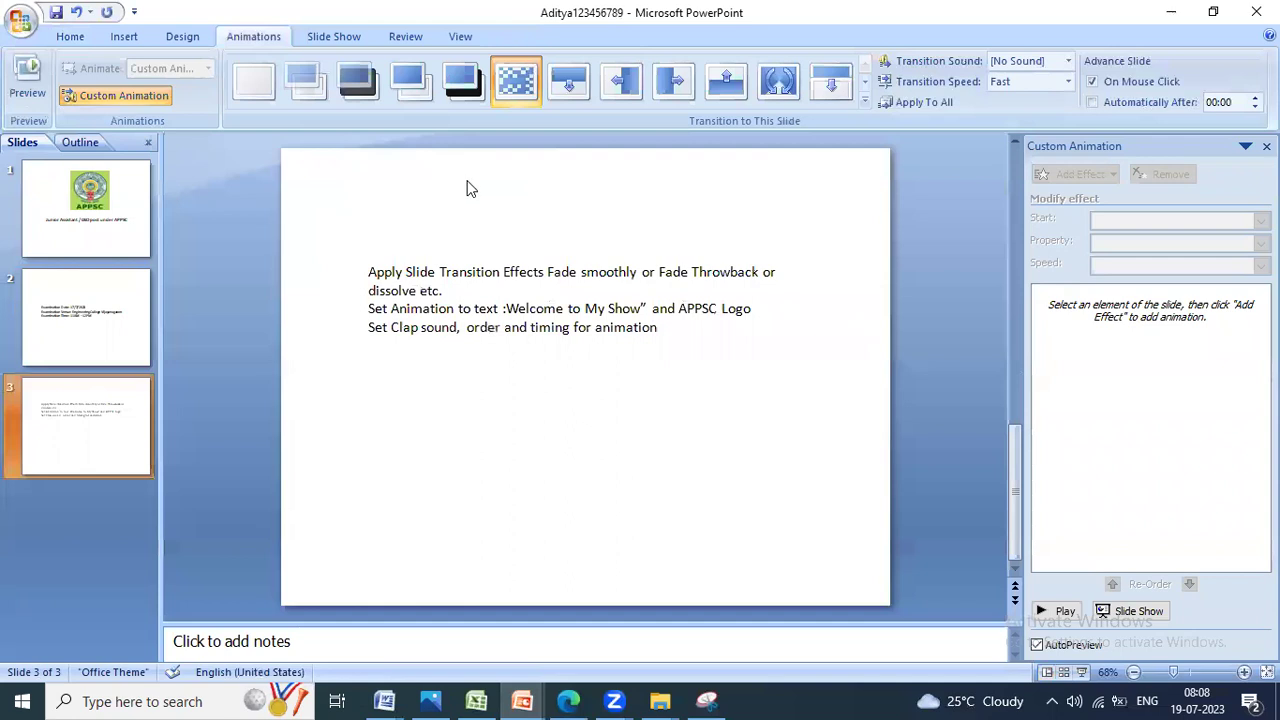
pyautogui.click(105, 214)
pyautogui.click(107, 397)
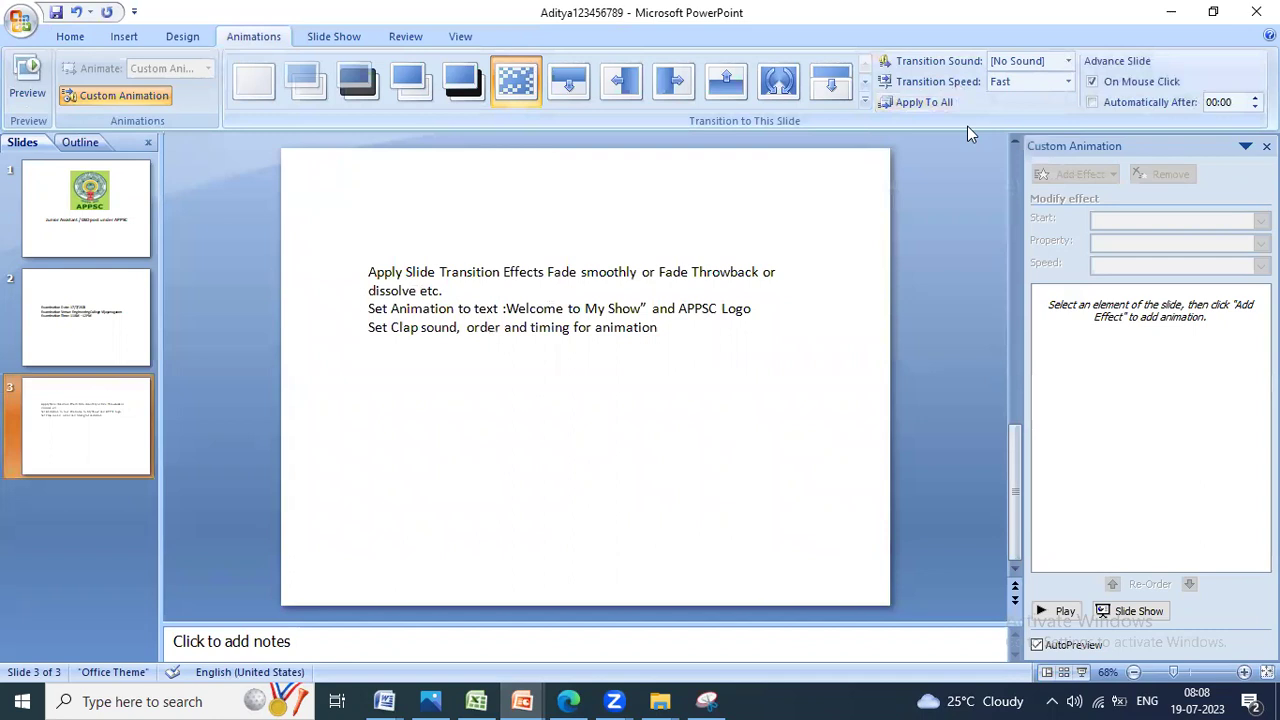
pyautogui.click(896, 101)
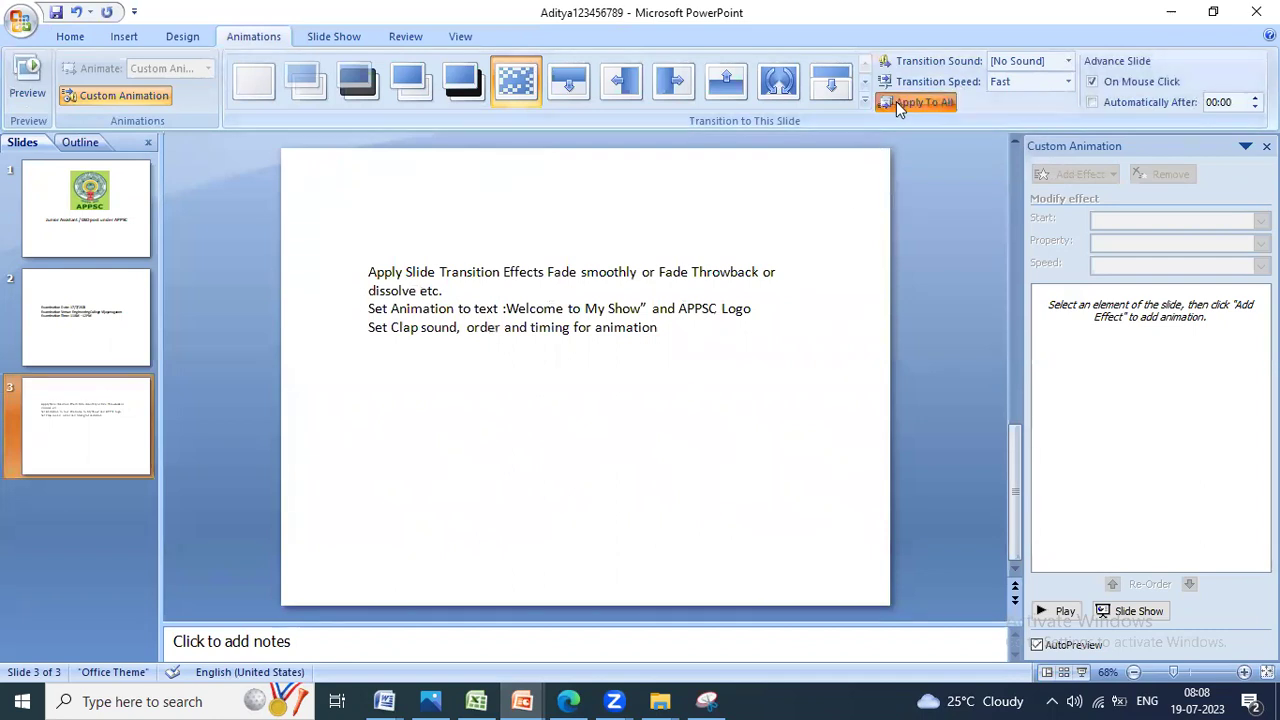
pyautogui.click(124, 214)
pyautogui.click(313, 38)
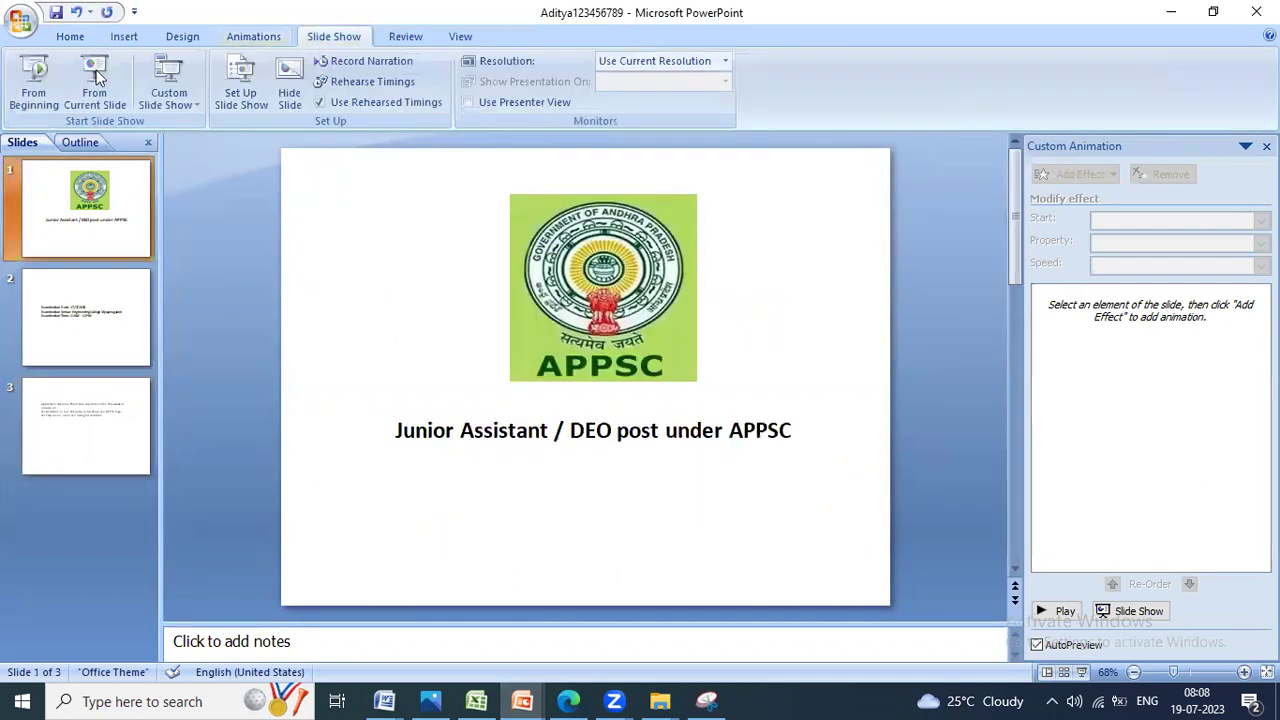
pyautogui.click(35, 80)
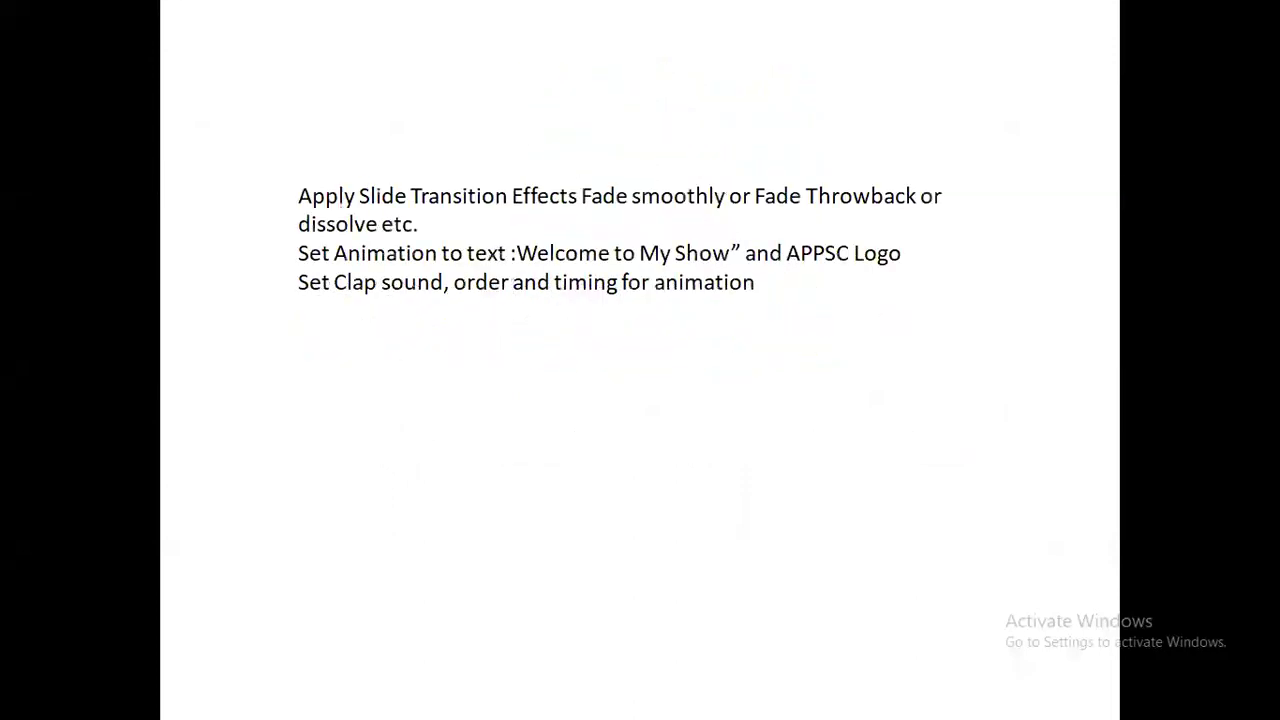
pyautogui.press('Escape')
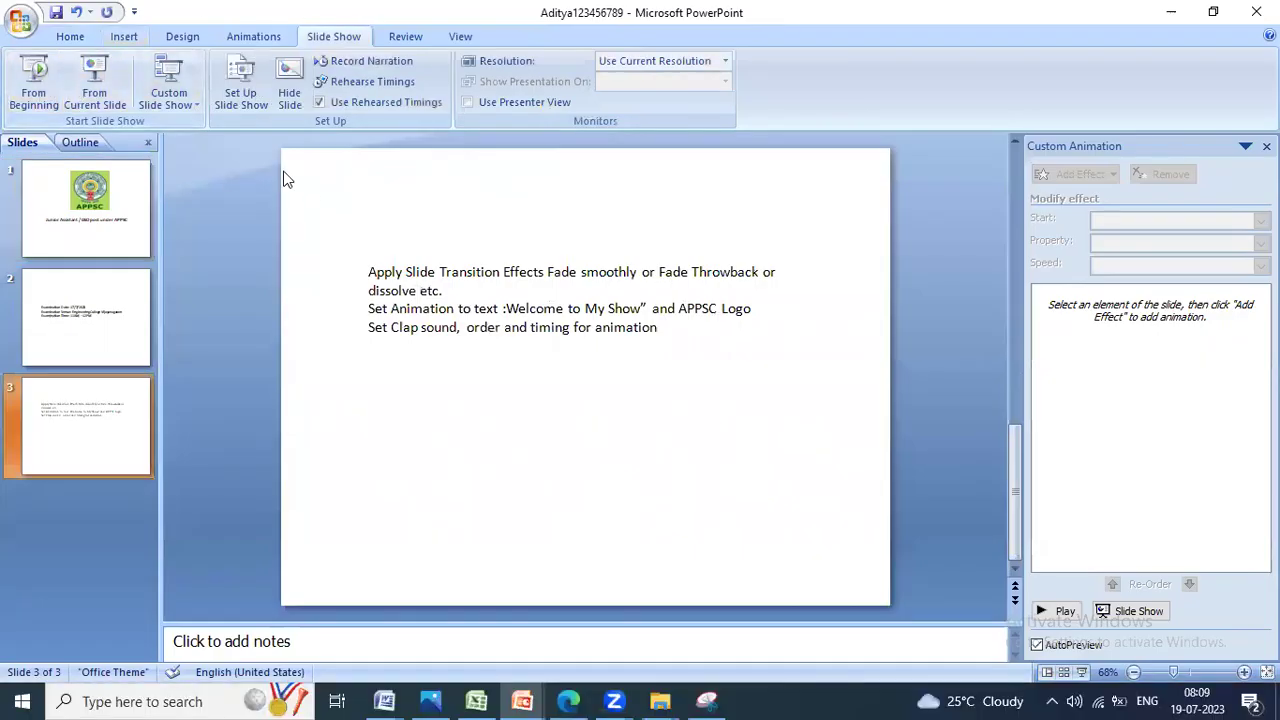
pyautogui.click(75, 251)
pyautogui.click(86, 425)
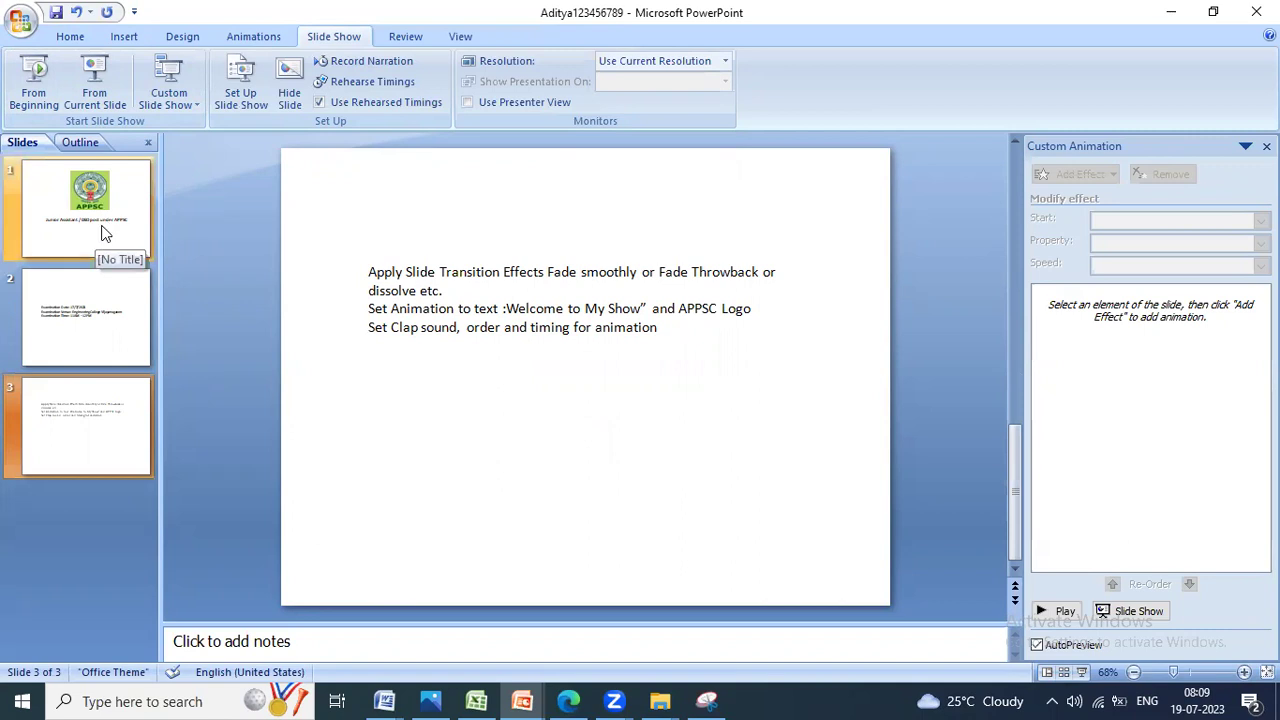
pyautogui.moveTo(508, 310); pyautogui.dragTo(648, 309)
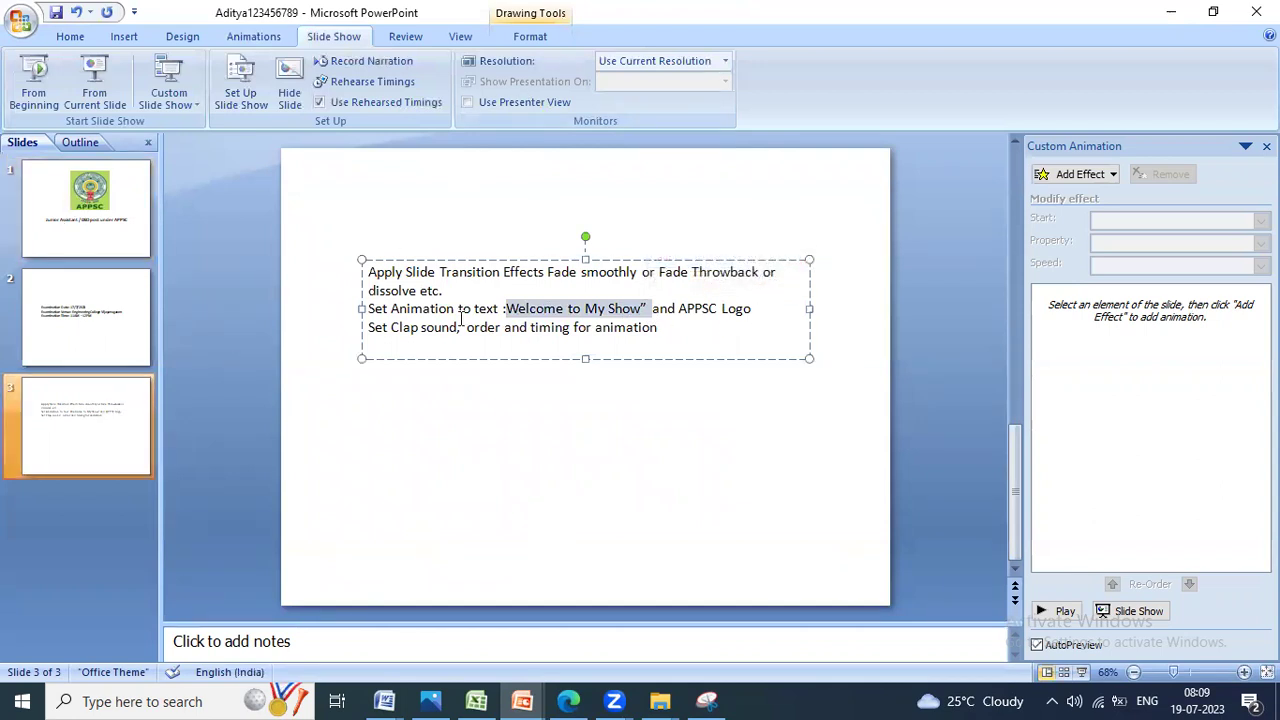
pyautogui.click(96, 247)
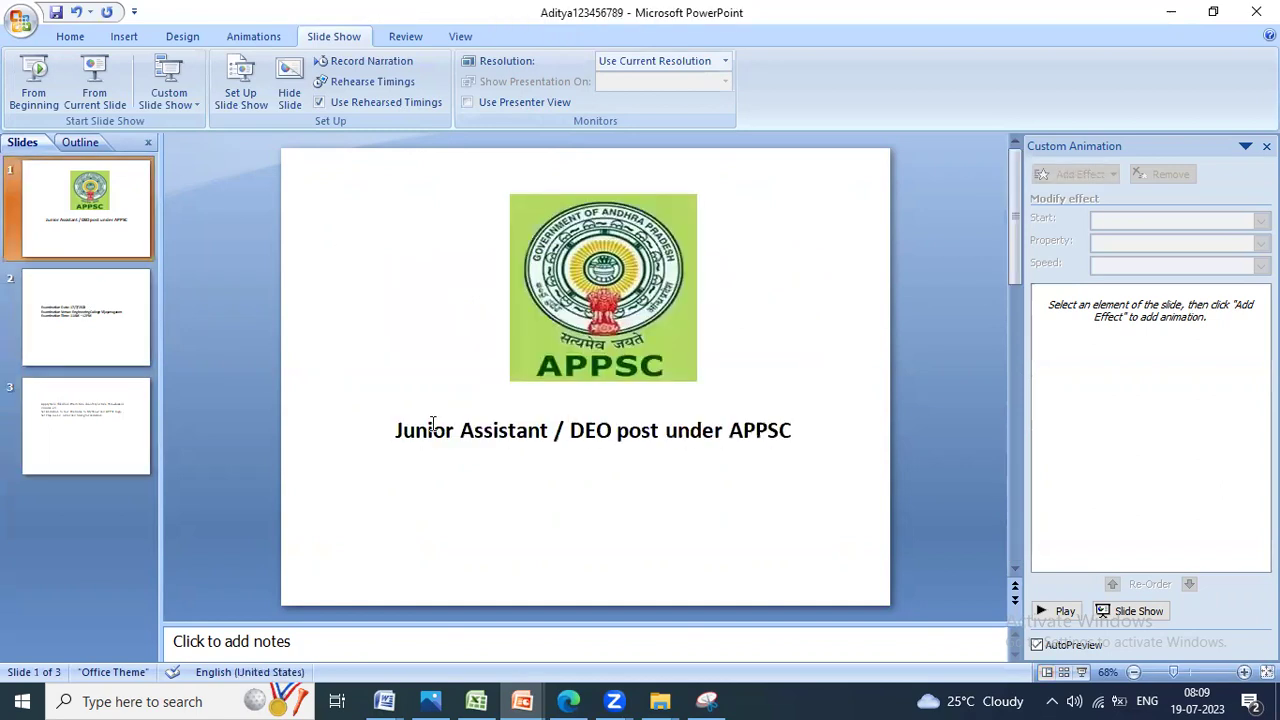
pyautogui.moveTo(398, 432); pyautogui.dragTo(795, 432)
pyautogui.click(652, 300)
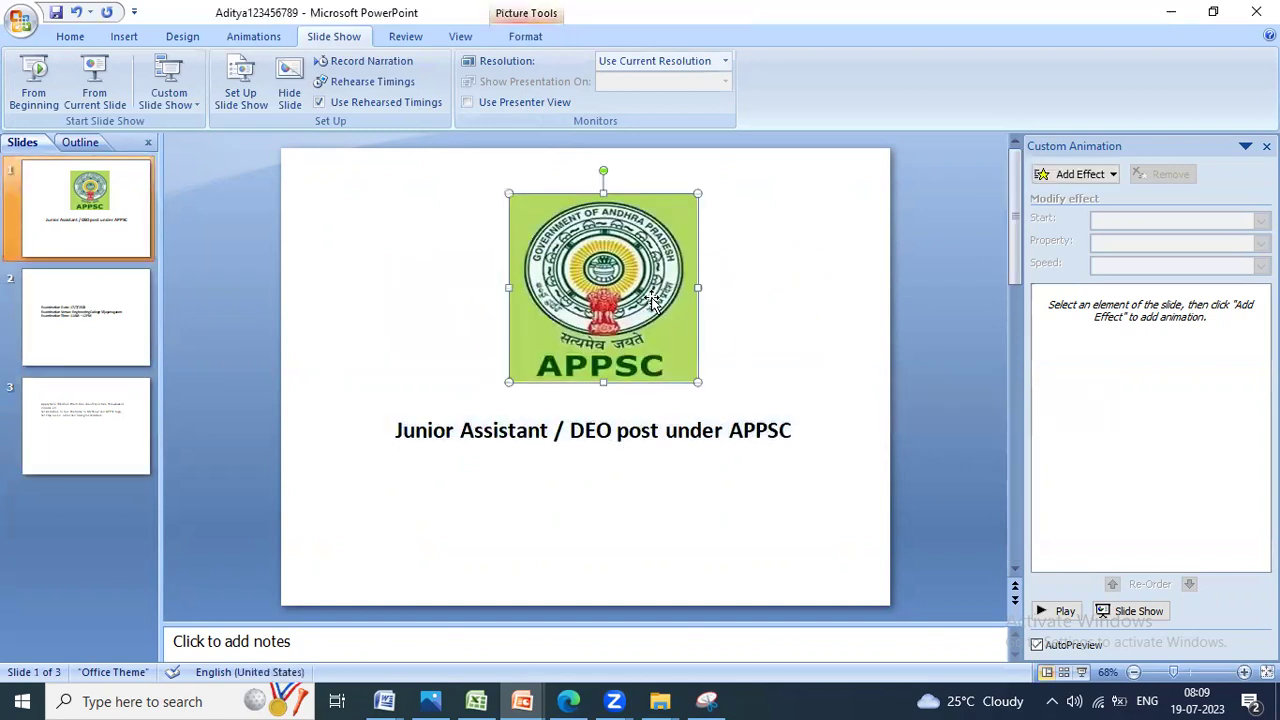
pyautogui.hotkey('alt', 'Tab')
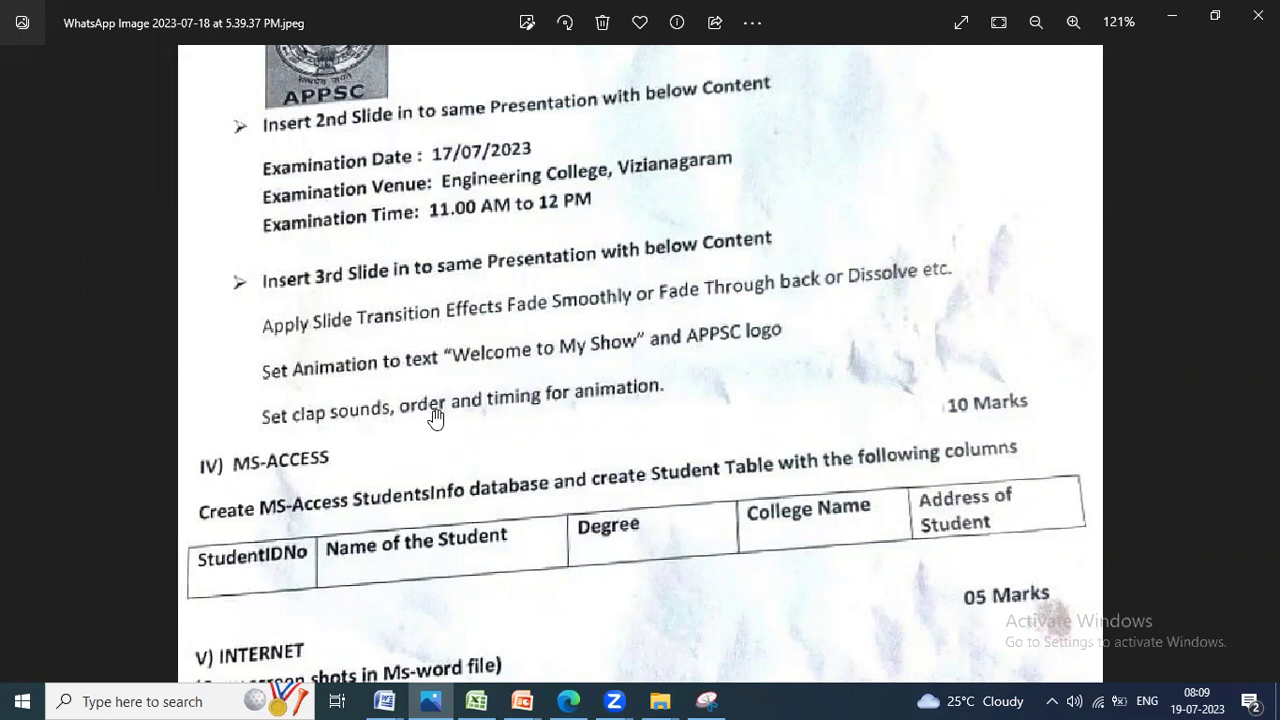
pyautogui.hotkey('alt', 'Tab')
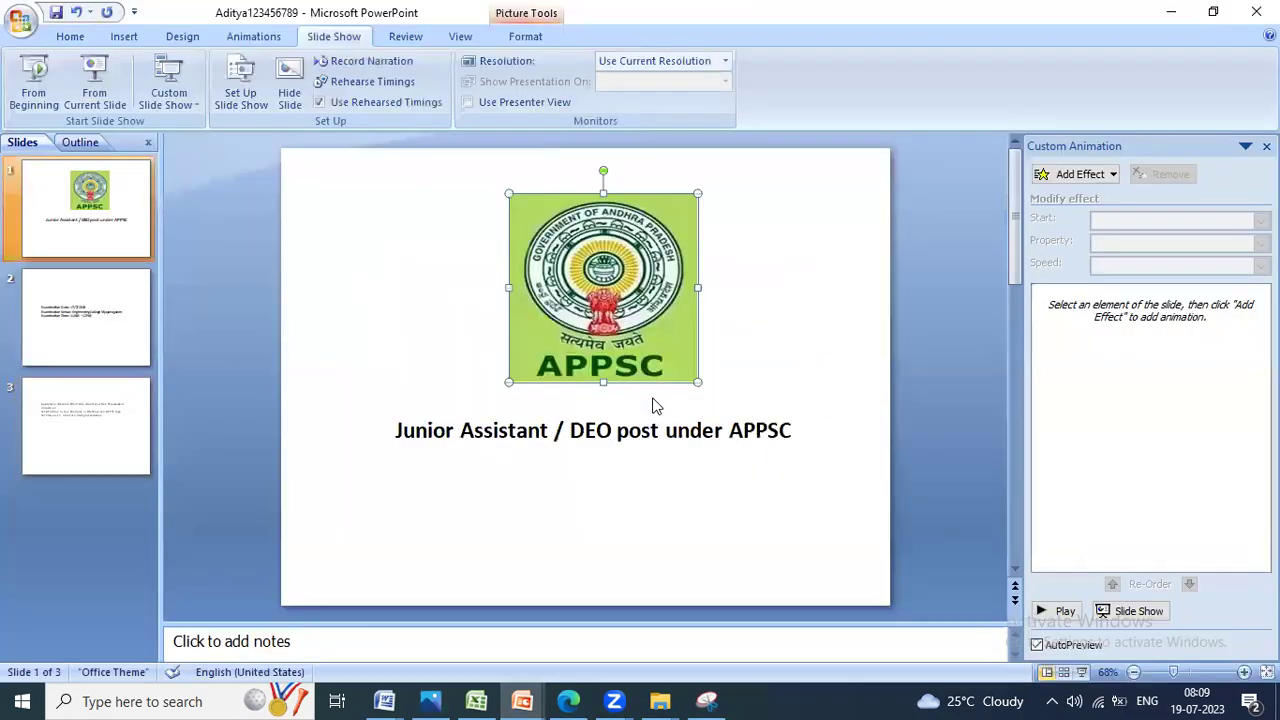
pyautogui.click(96, 242)
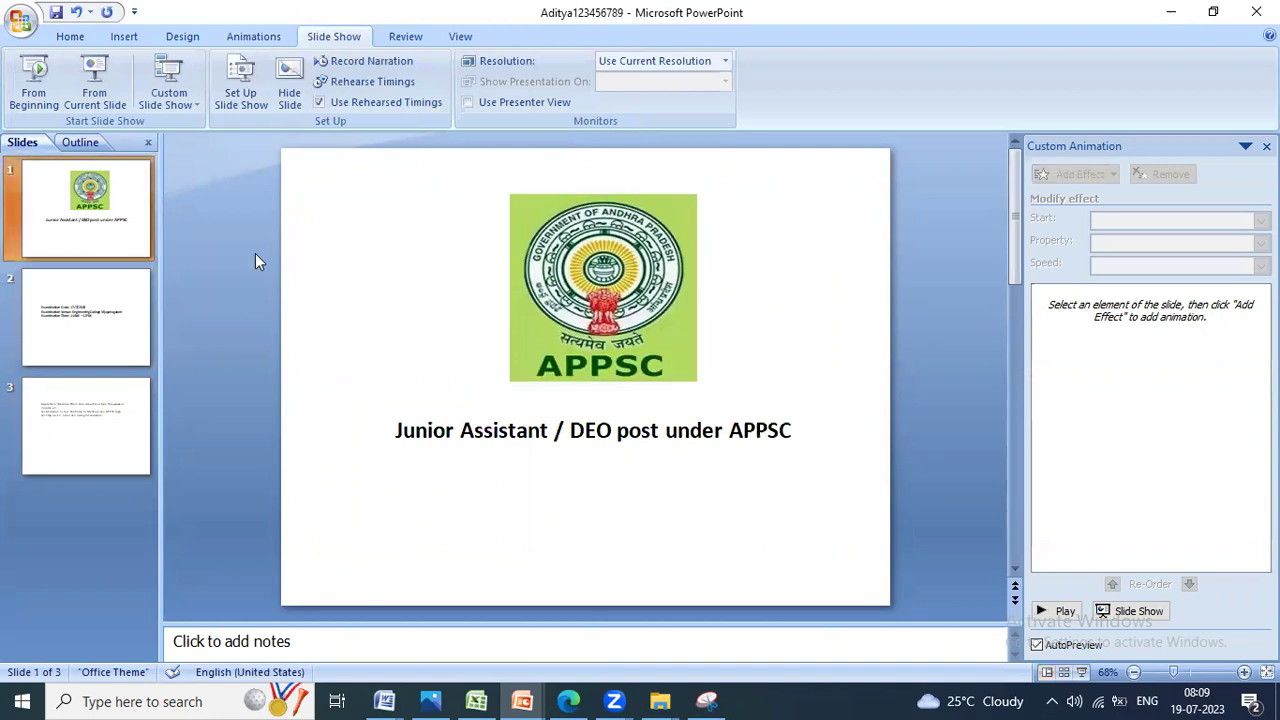
# Step: Give all slides a Dissolve transition with the Applause sound at Slow speed
pyautogui.click(272, 37)
pyautogui.click(516, 80)
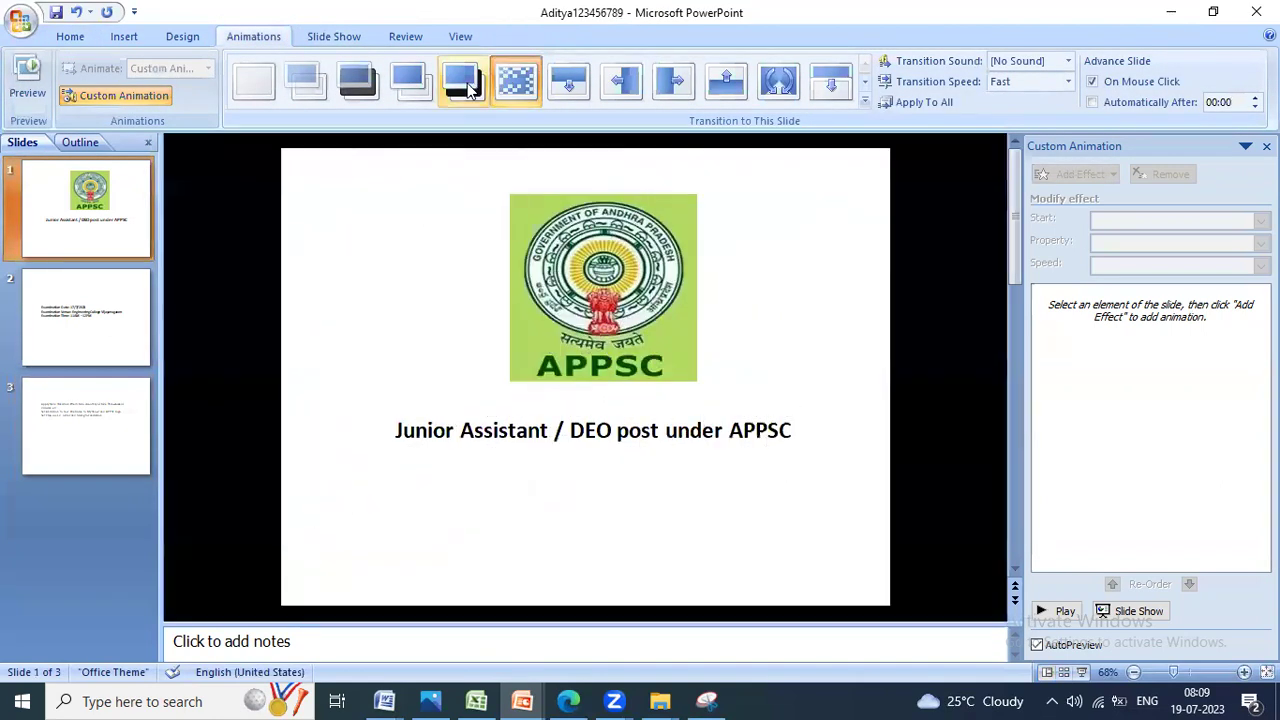
pyautogui.click(1010, 64)
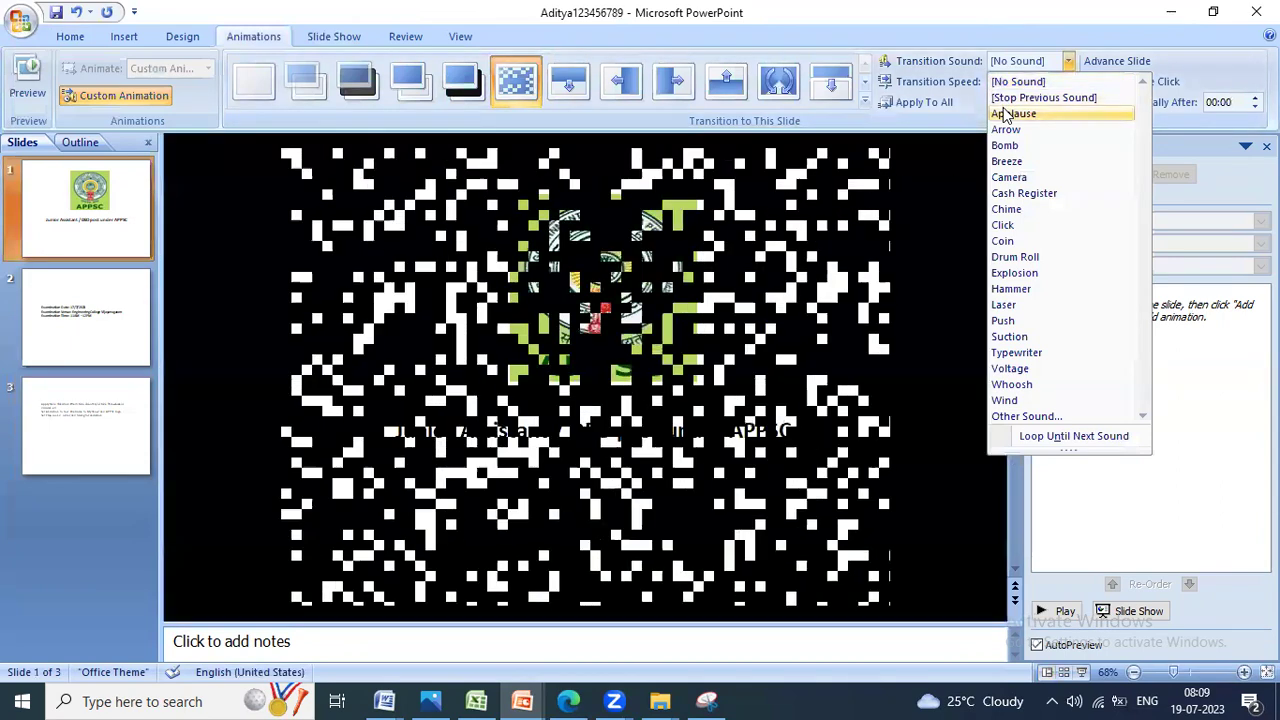
pyautogui.click(1012, 113)
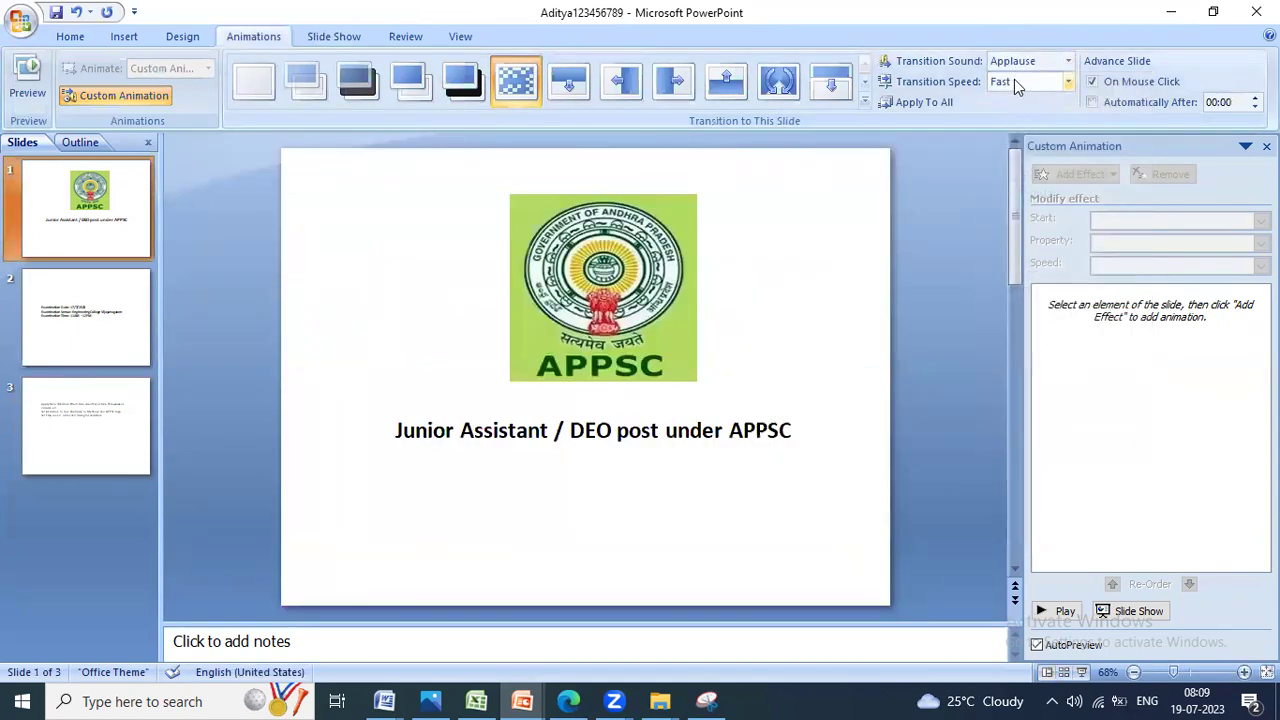
pyautogui.click(1014, 80)
pyautogui.click(1006, 104)
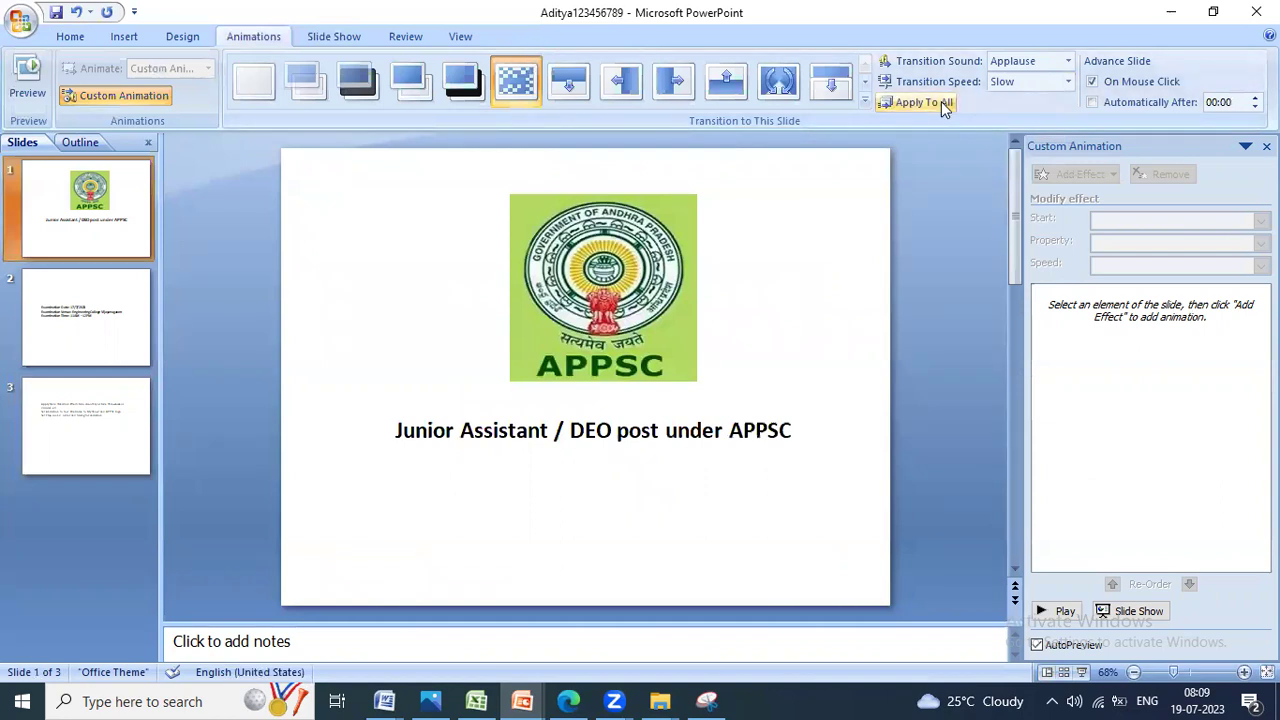
pyautogui.click(925, 102)
# Step: Select the APPSC logo picture and bring up the Custom Animation effect list
pyautogui.click(603, 287)
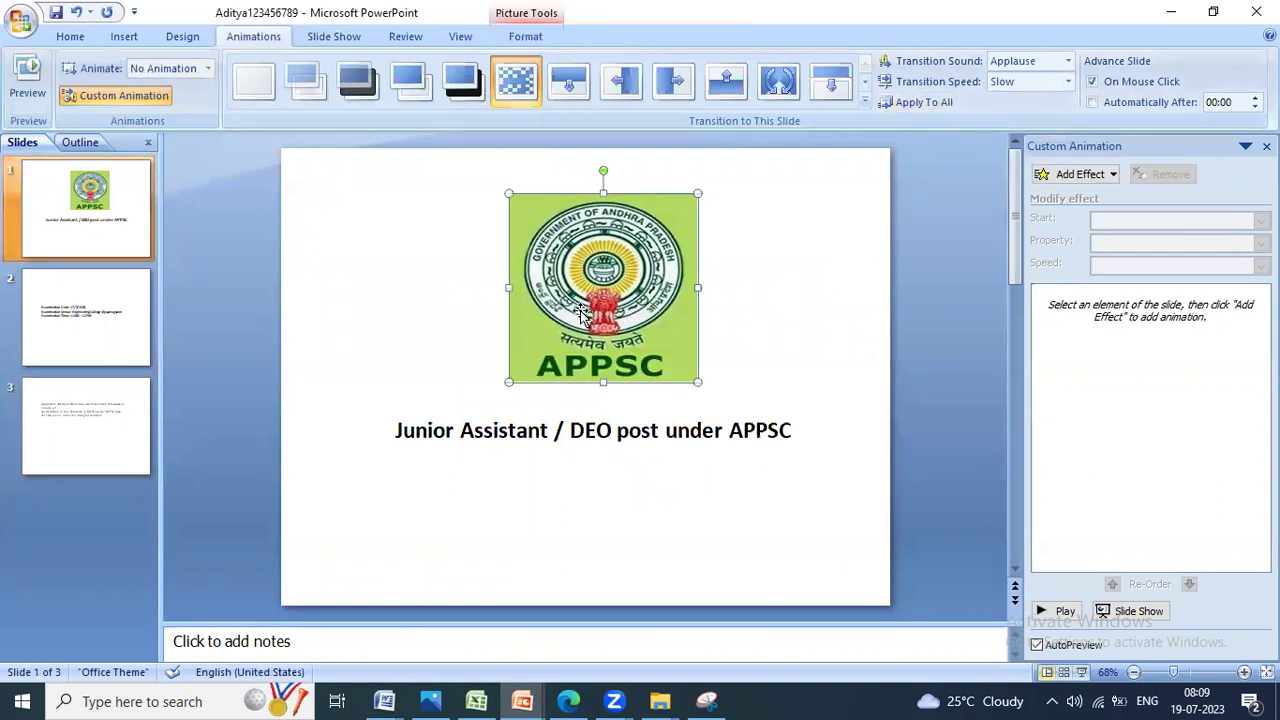
pyautogui.click(139, 96)
pyautogui.click(139, 96)
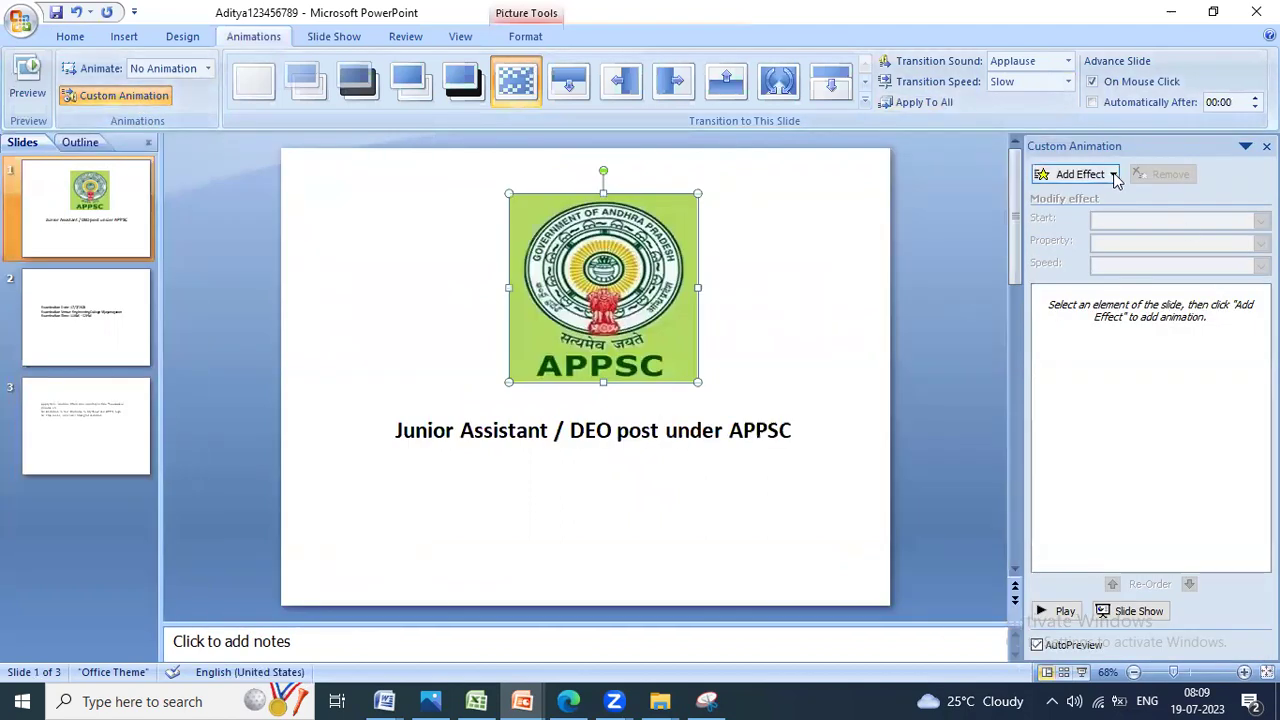
pyautogui.click(1110, 175)
# Step: Give the APPSC logo a Fly In entrance and the title text a Blinds entrance
pyautogui.moveTo(1054, 198)
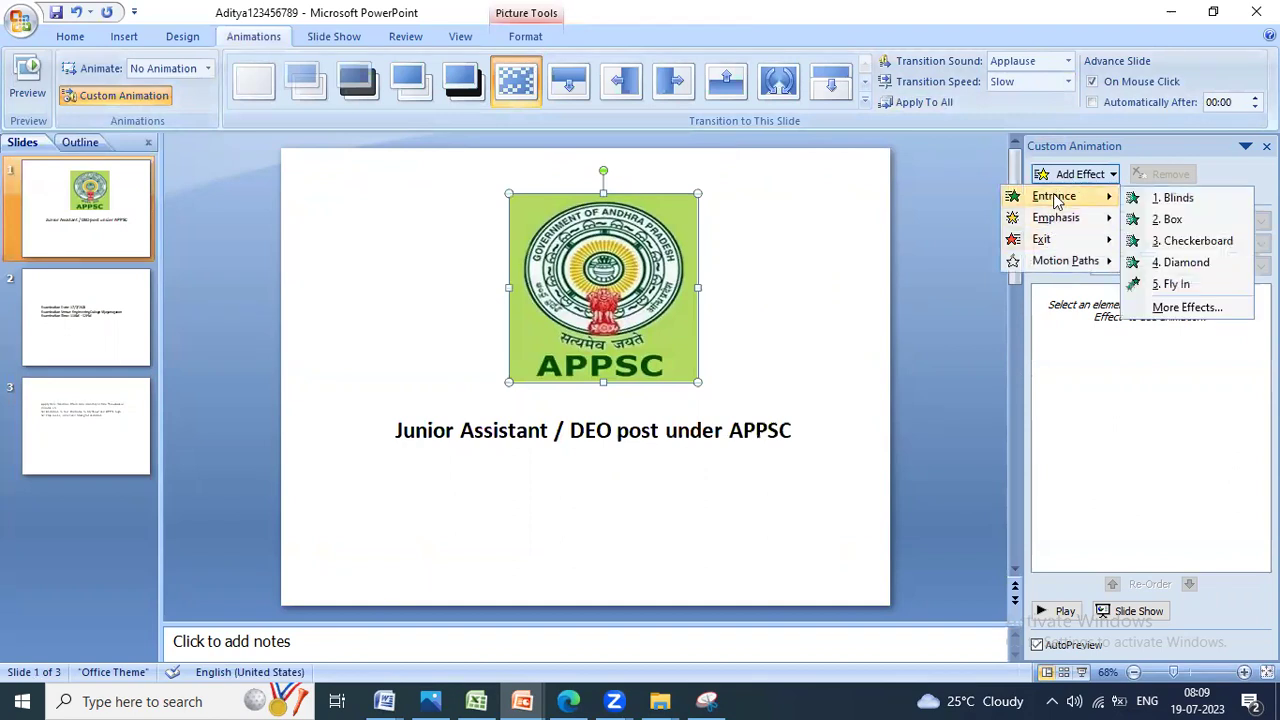
pyautogui.click(1178, 285)
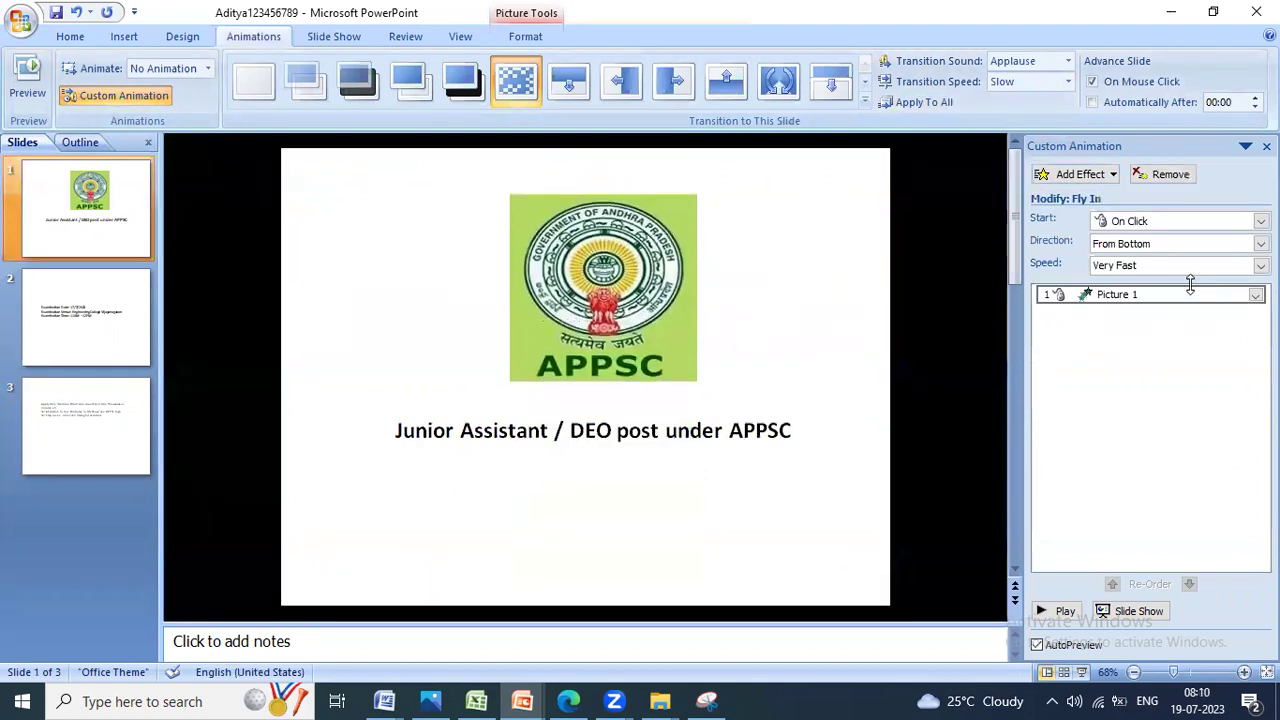
pyautogui.click(731, 428)
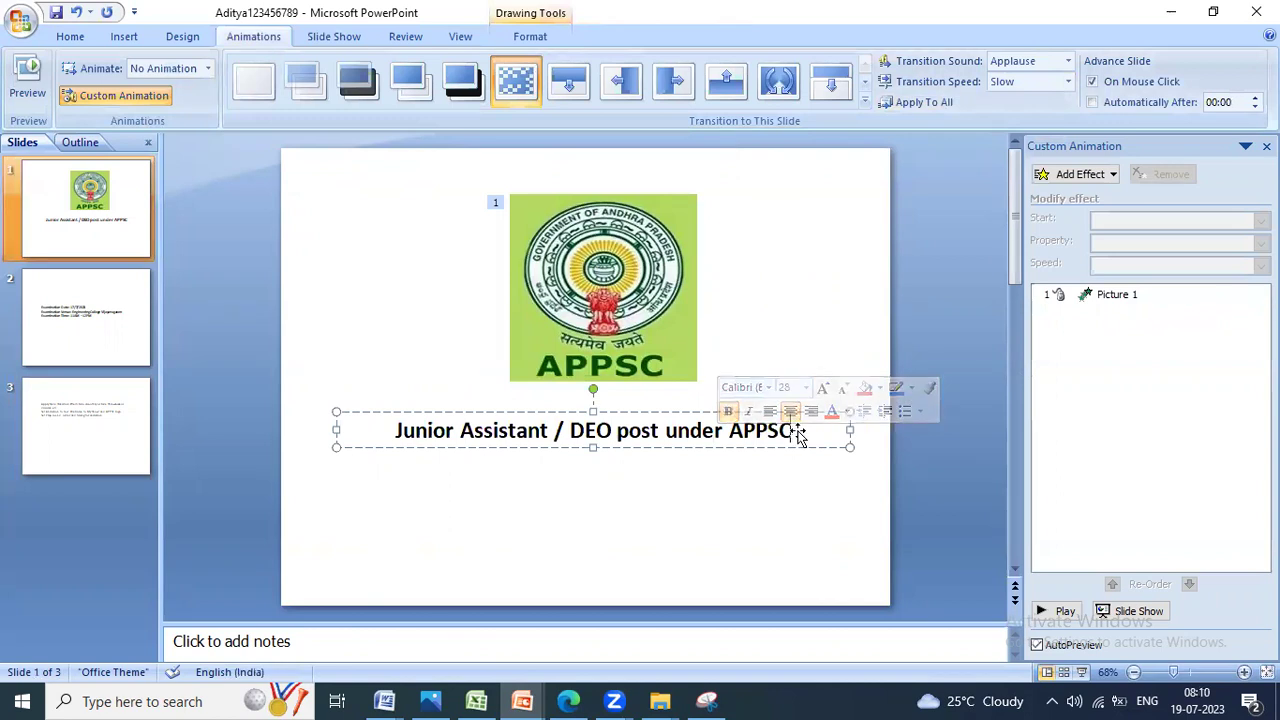
pyautogui.moveTo(405, 437); pyautogui.dragTo(820, 417)
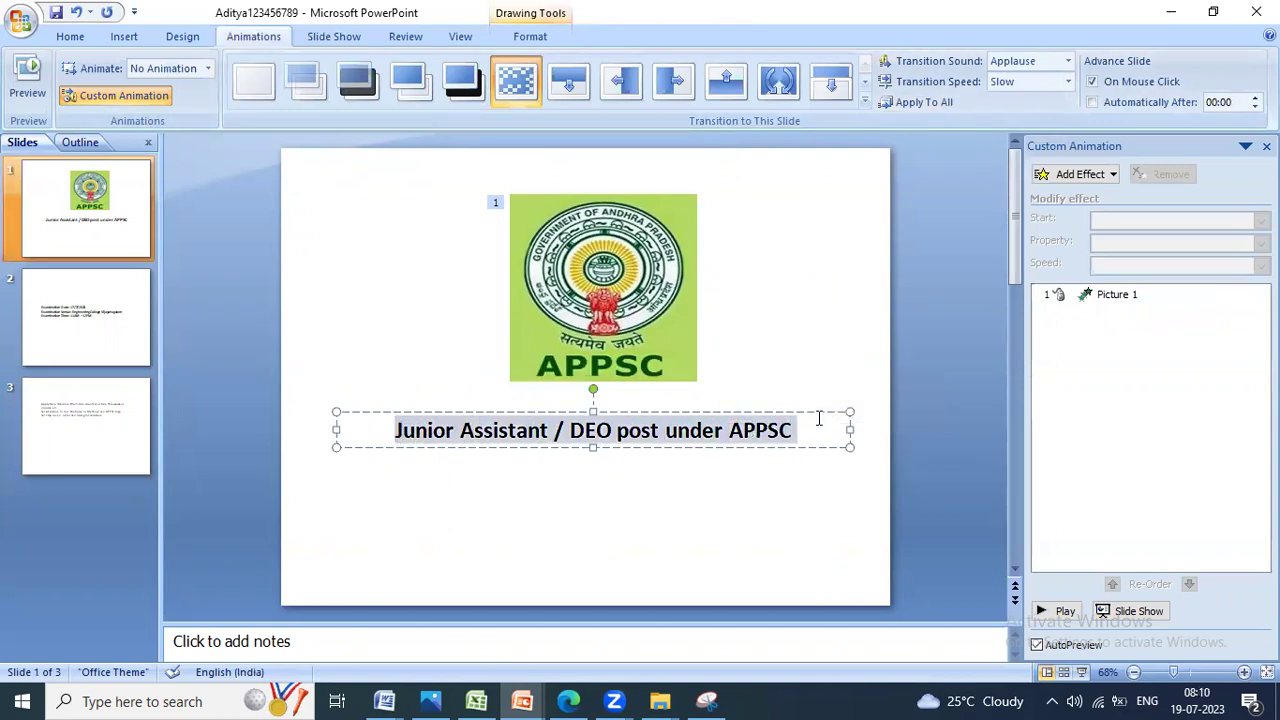
pyautogui.click(1097, 178)
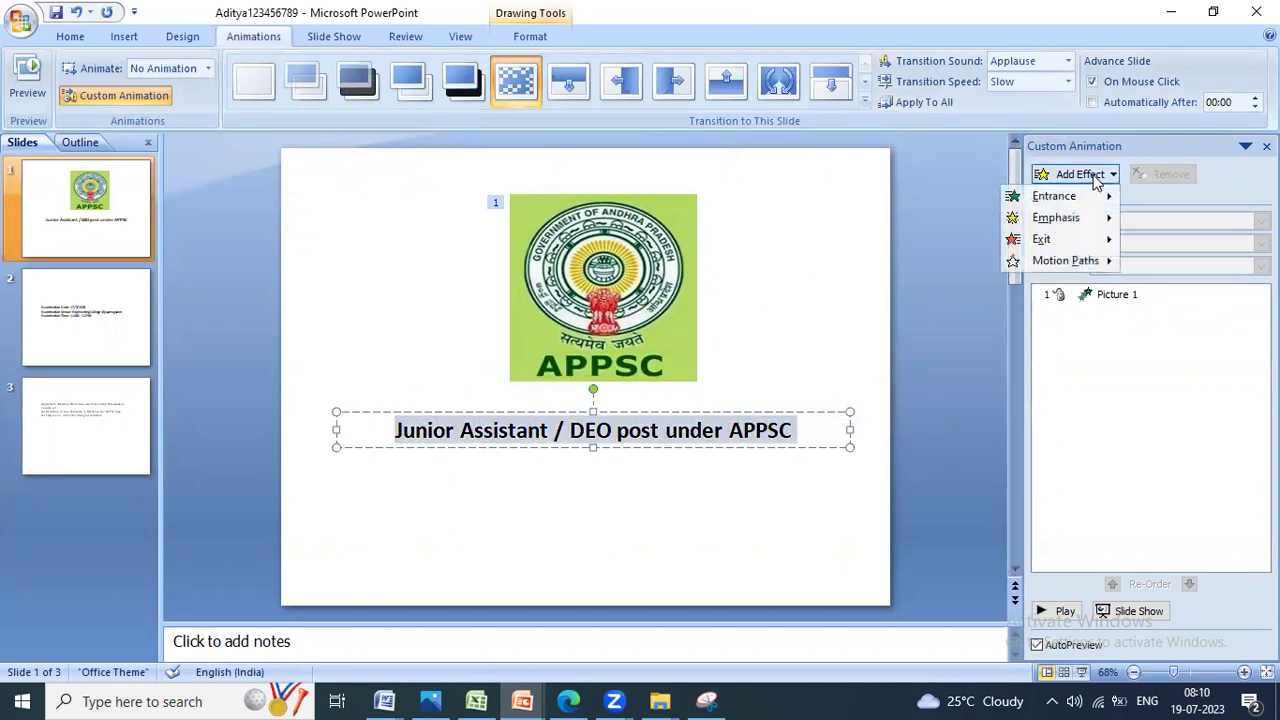
pyautogui.moveTo(1110, 200)
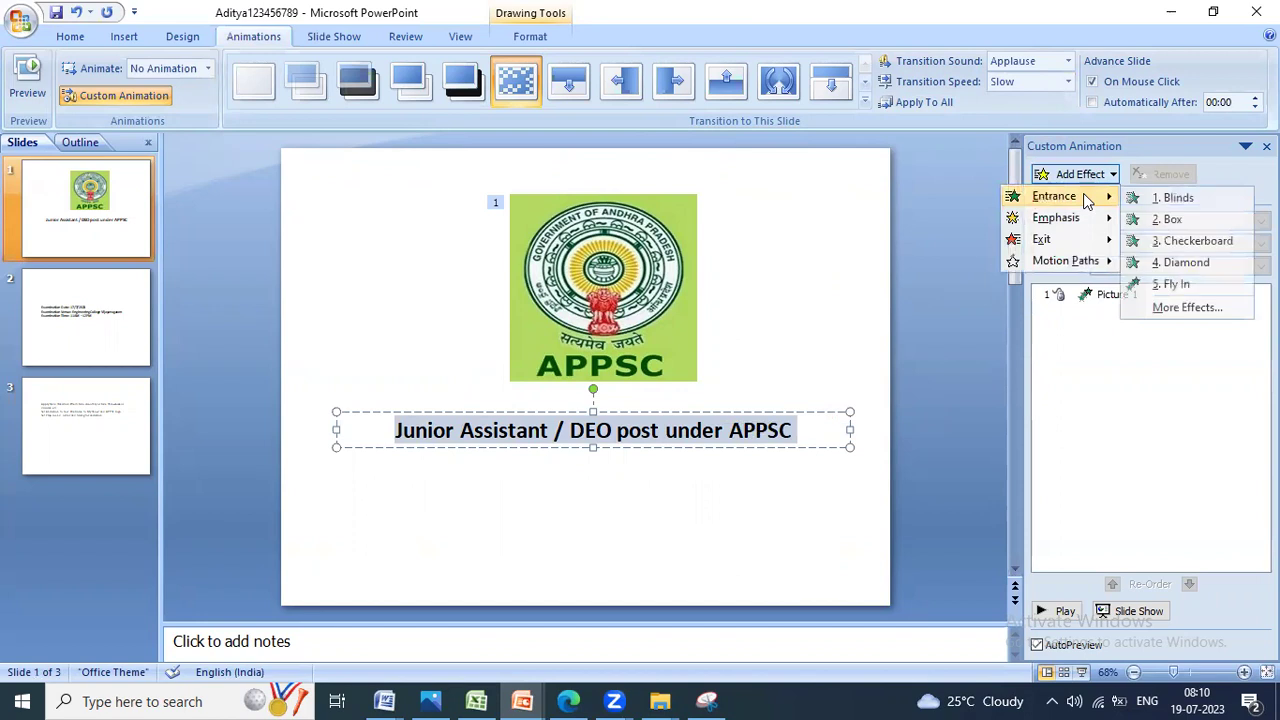
pyautogui.click(1175, 201)
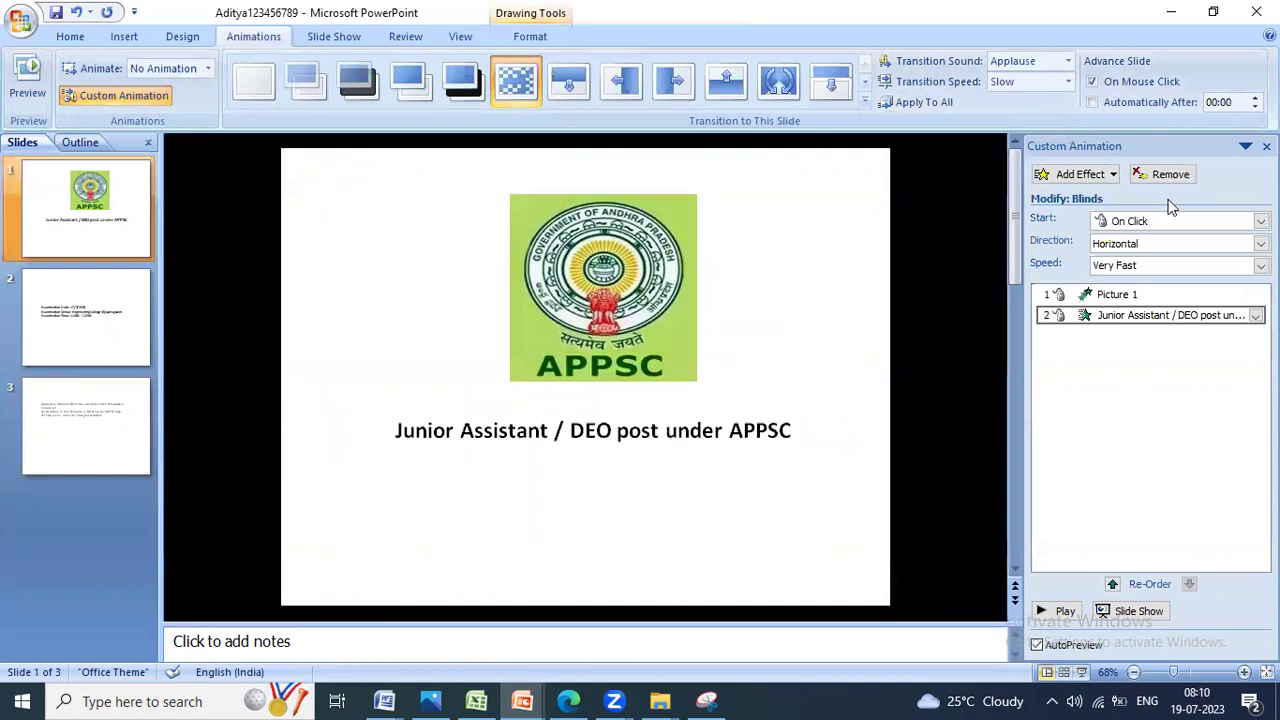
pyautogui.click(340, 36)
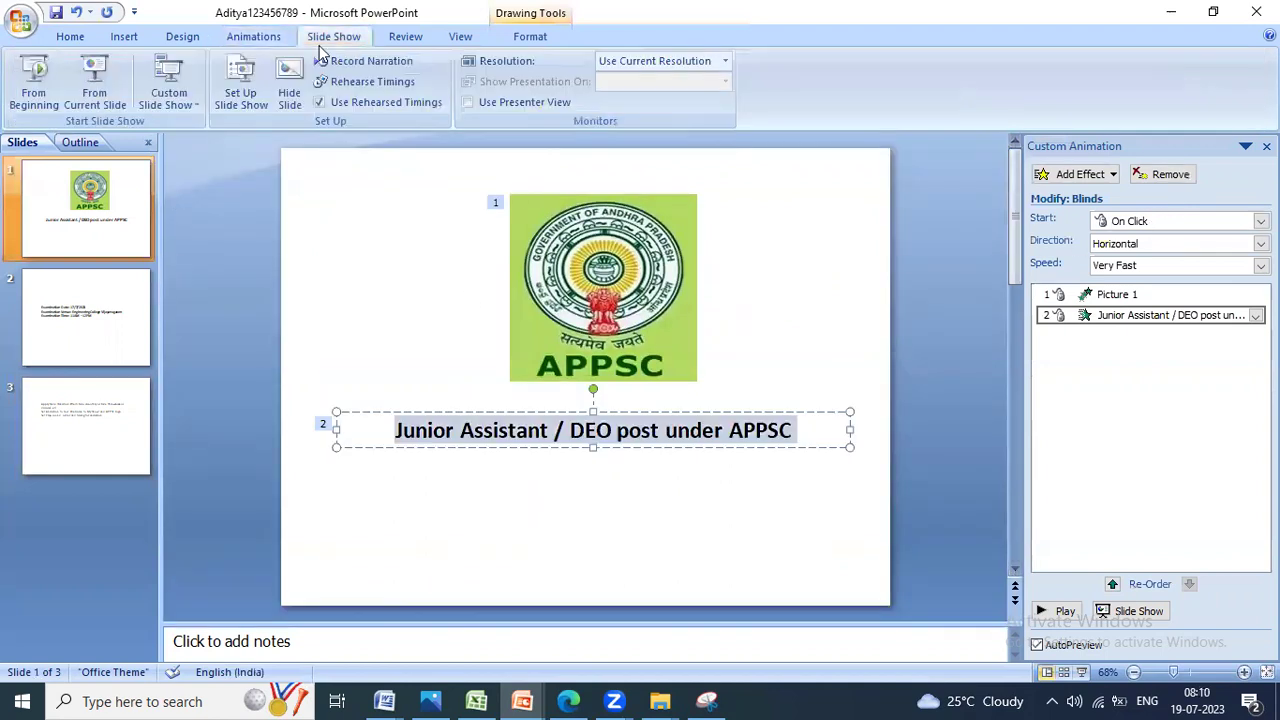
pyautogui.click(28, 75)
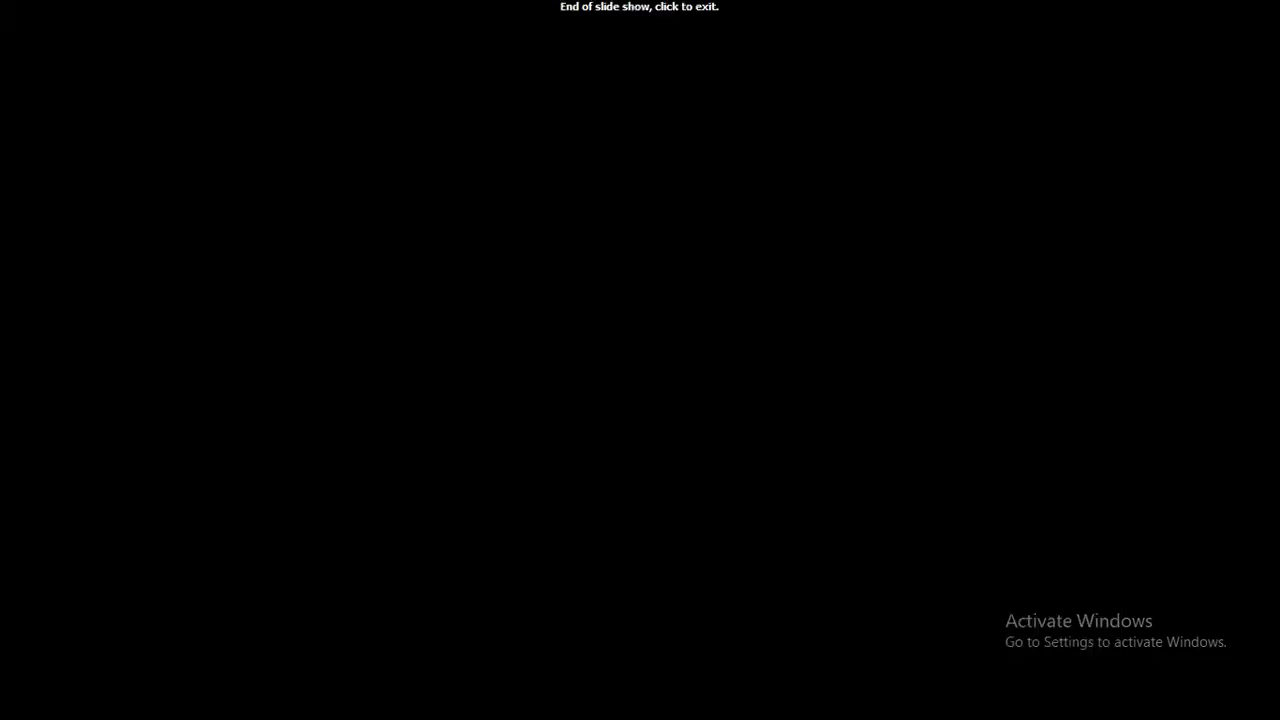
pyautogui.click(405, 54)
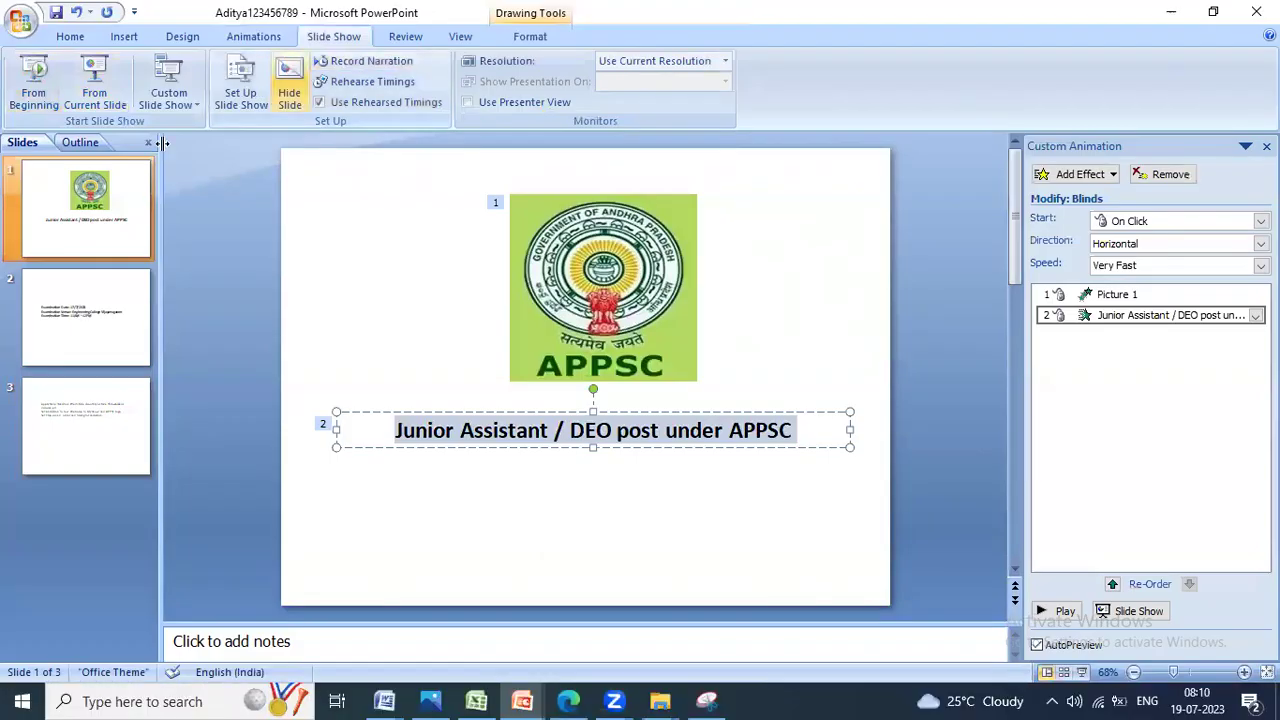
pyautogui.click(830, 286)
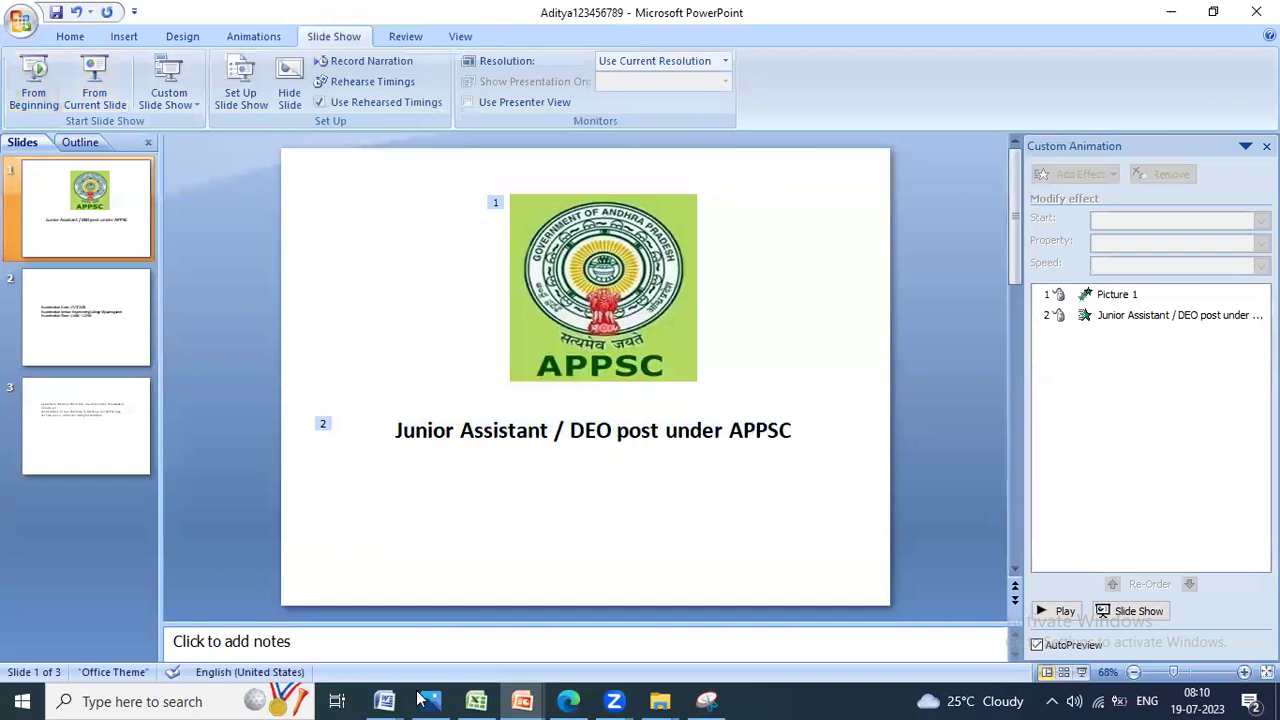
pyautogui.click(425, 700)
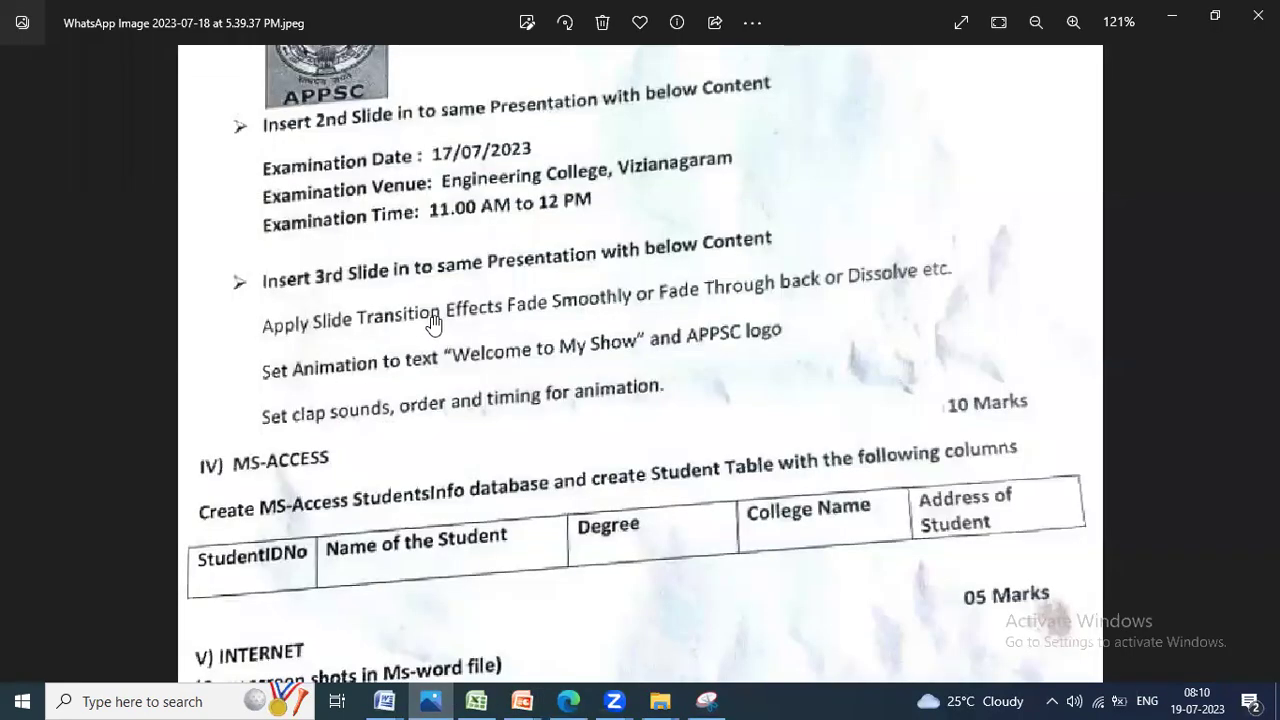
# Step: Scroll and pan the exam paper photo to the MS-ACCESS and INTERNET sections
pyautogui.scroll(-1, 432, 322)
pyautogui.moveTo(443, 385); pyautogui.dragTo(440, 175)
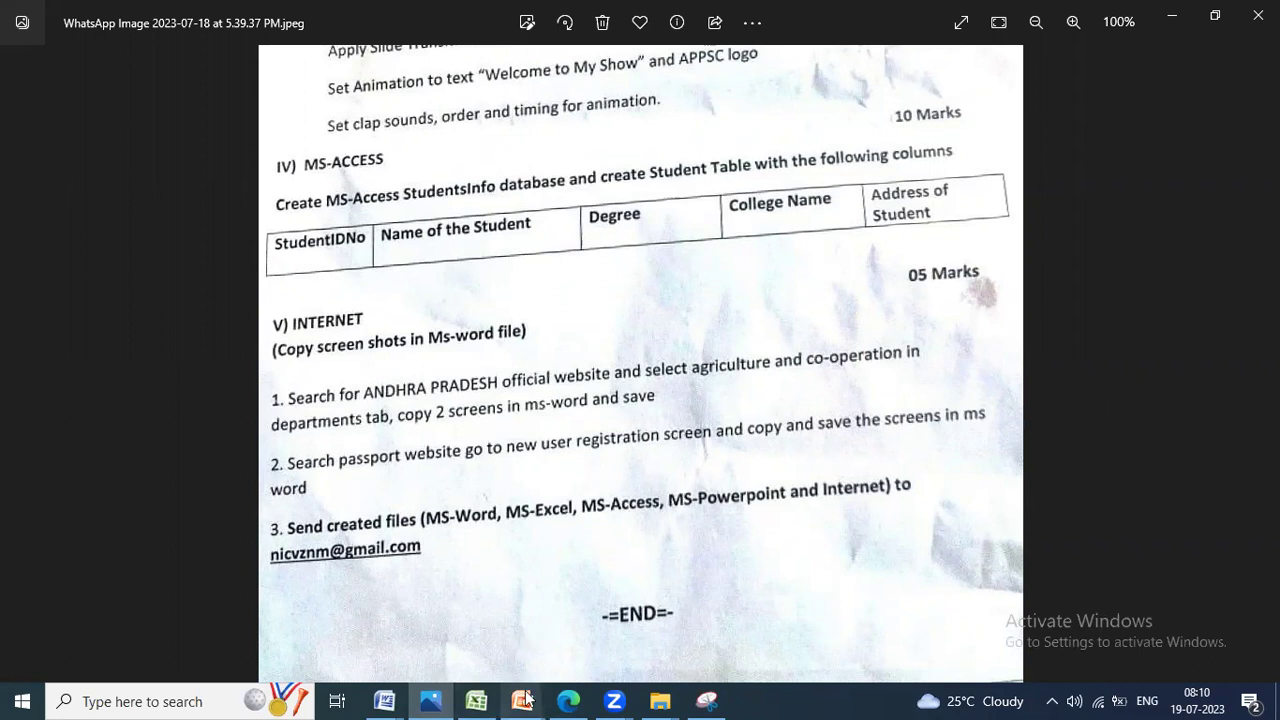
# Step: Open the exam database from its folder, enable its content, and start a new Table Design
pyautogui.moveTo(660, 700)
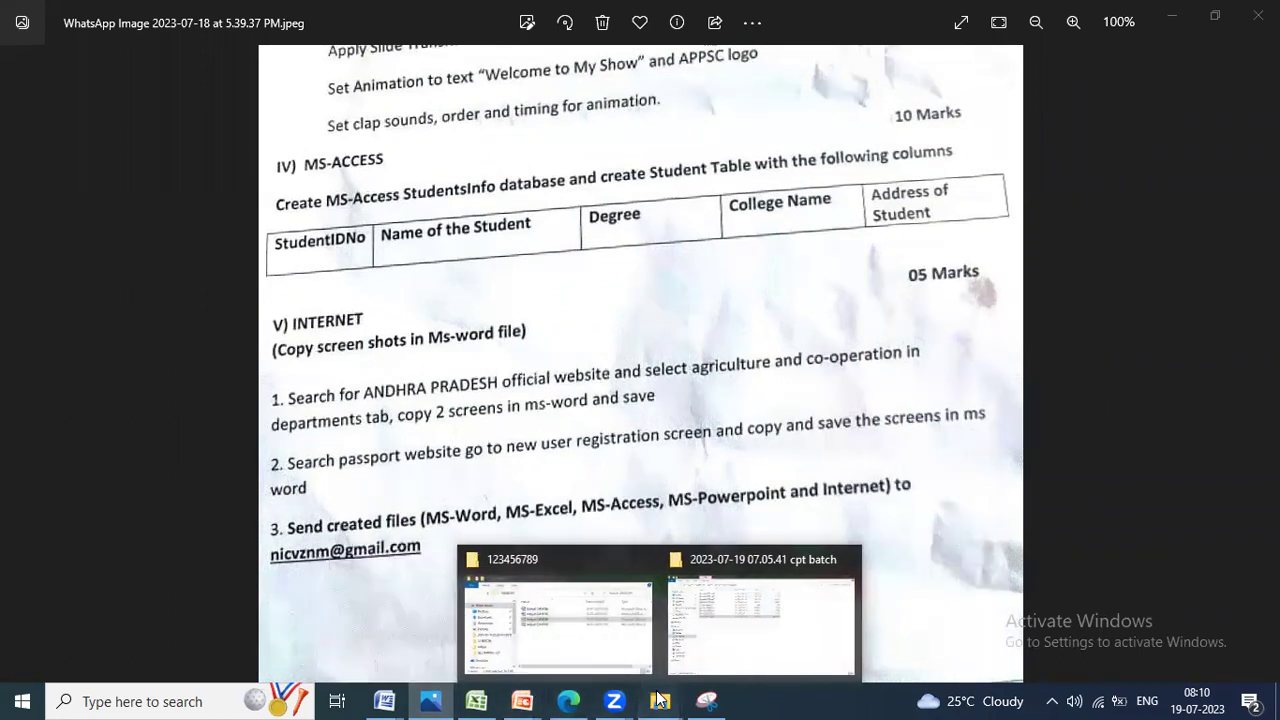
pyautogui.click(591, 628)
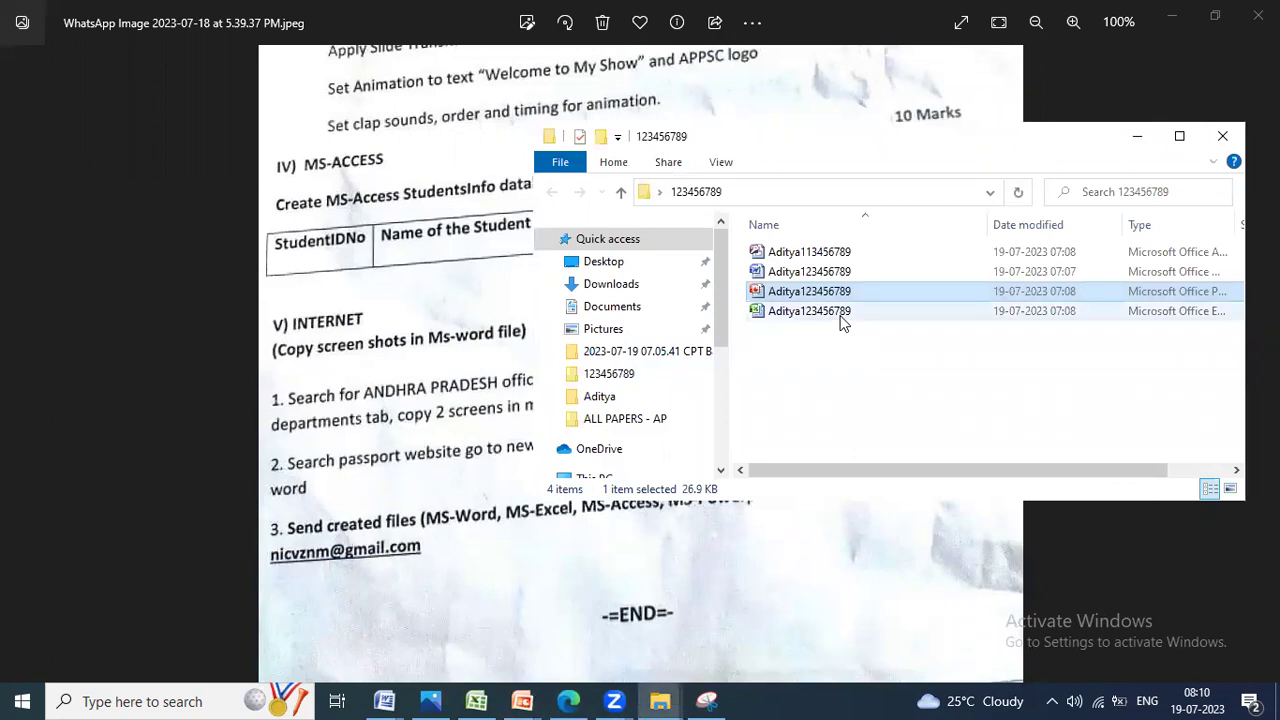
pyautogui.click(831, 256)
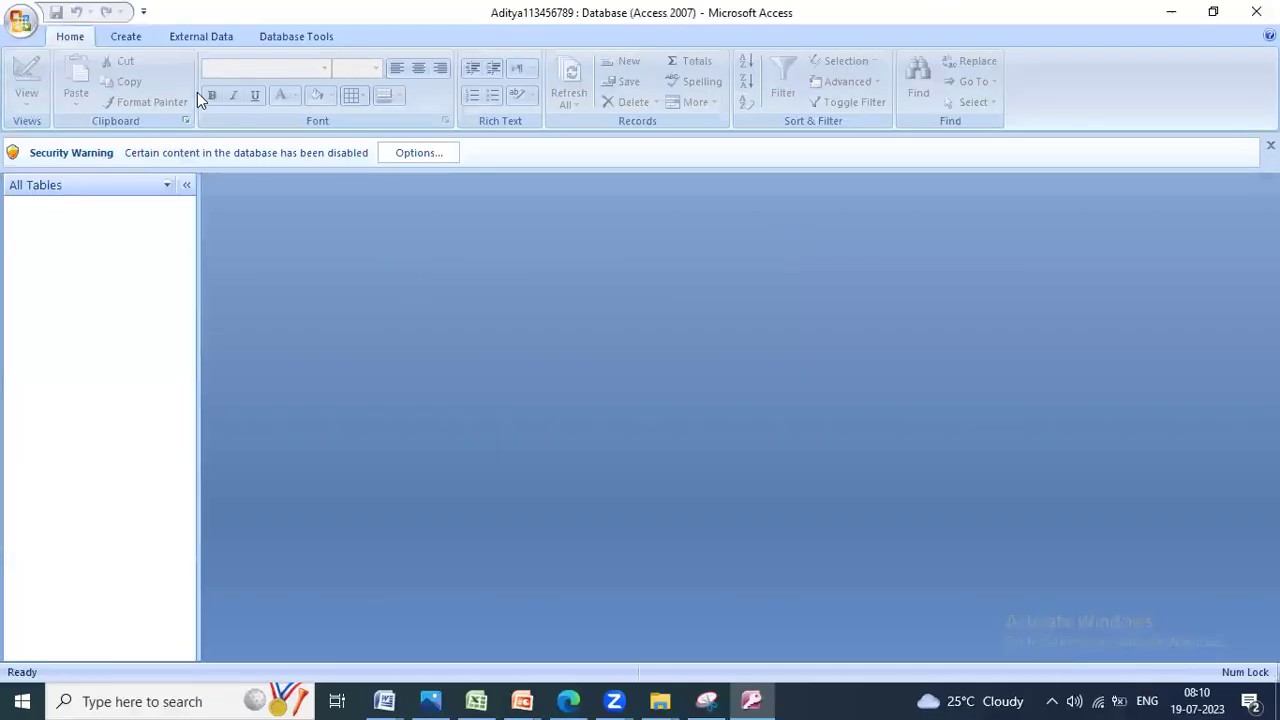
pyautogui.click(421, 155)
pyautogui.click(480, 403)
pyautogui.click(742, 523)
pyautogui.click(125, 42)
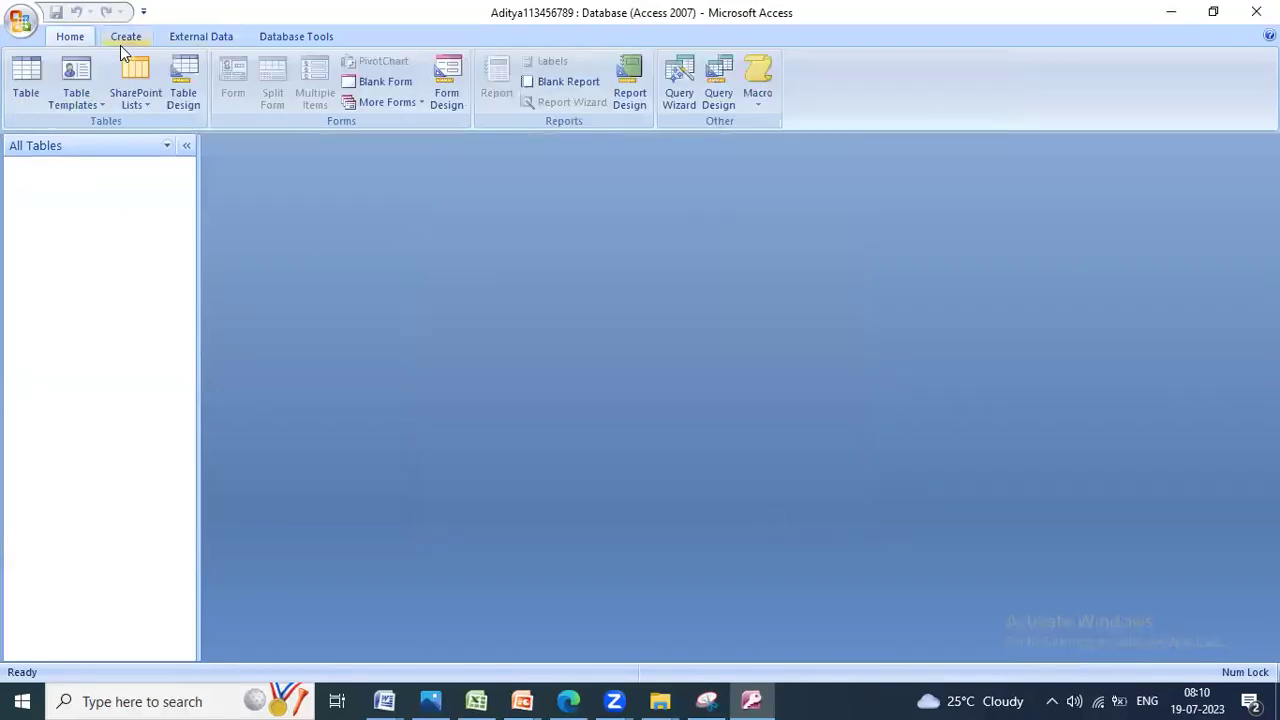
pyautogui.click(185, 95)
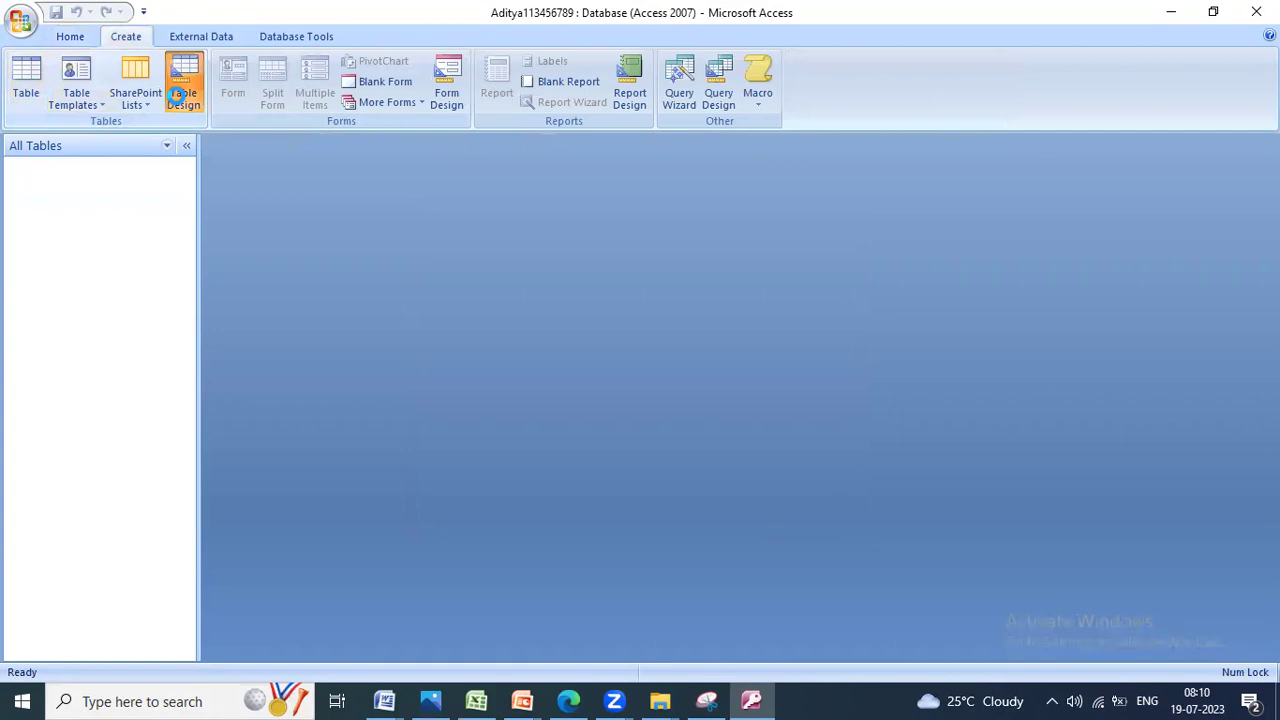
# Step: Add a 'Student IDNo' field with the Number data type
pyautogui.click(430, 701)
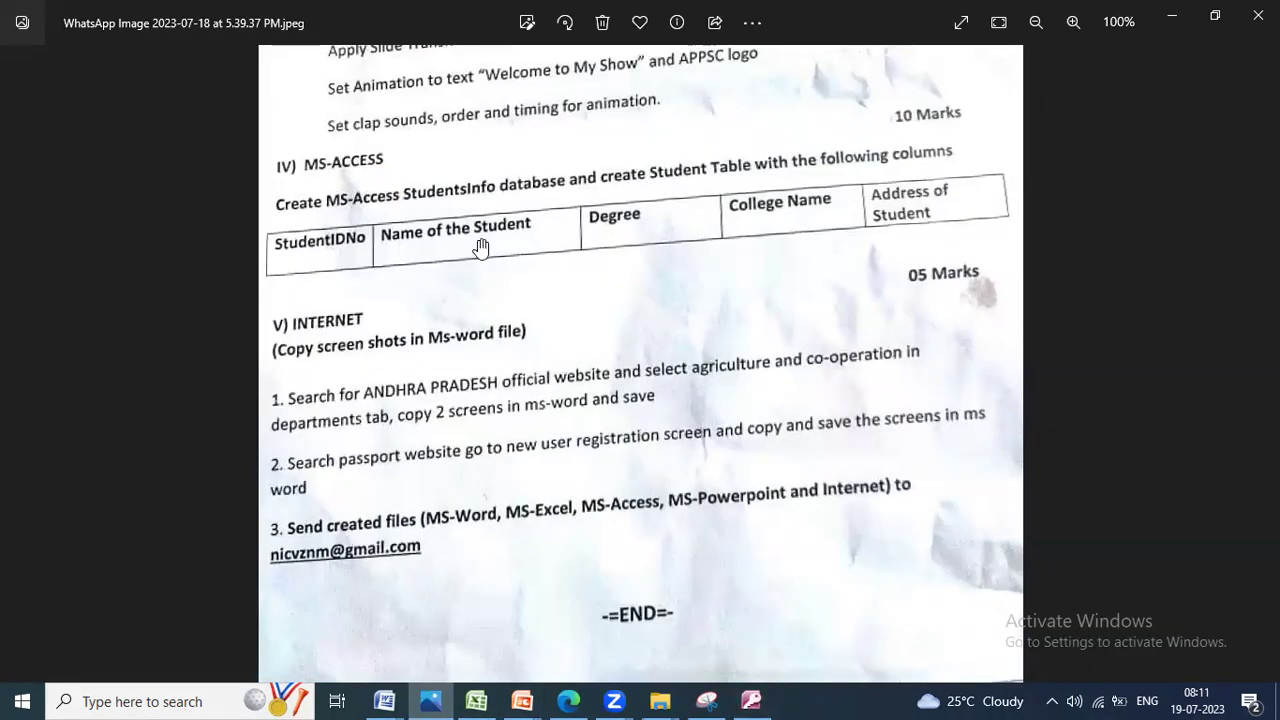
pyautogui.hotkey('alt', 'Tab')
pyautogui.write('Student I')
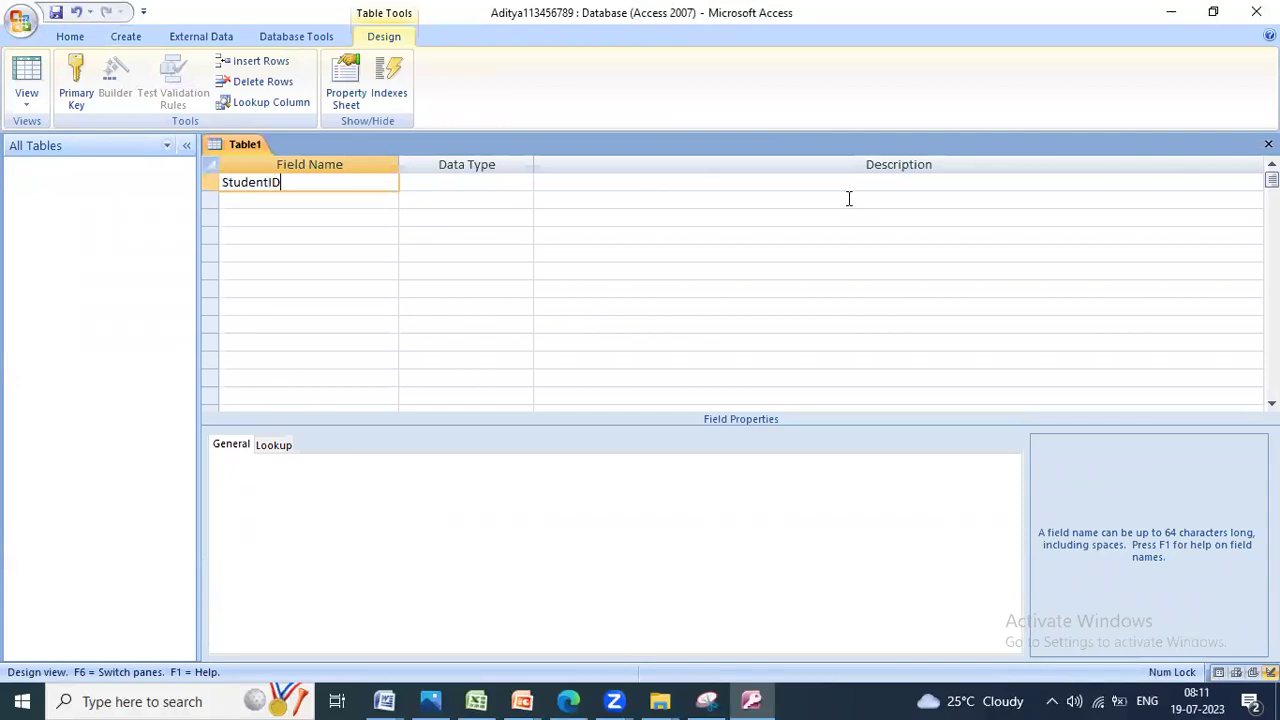
pyautogui.write('DNo')
pyautogui.press('Tab')
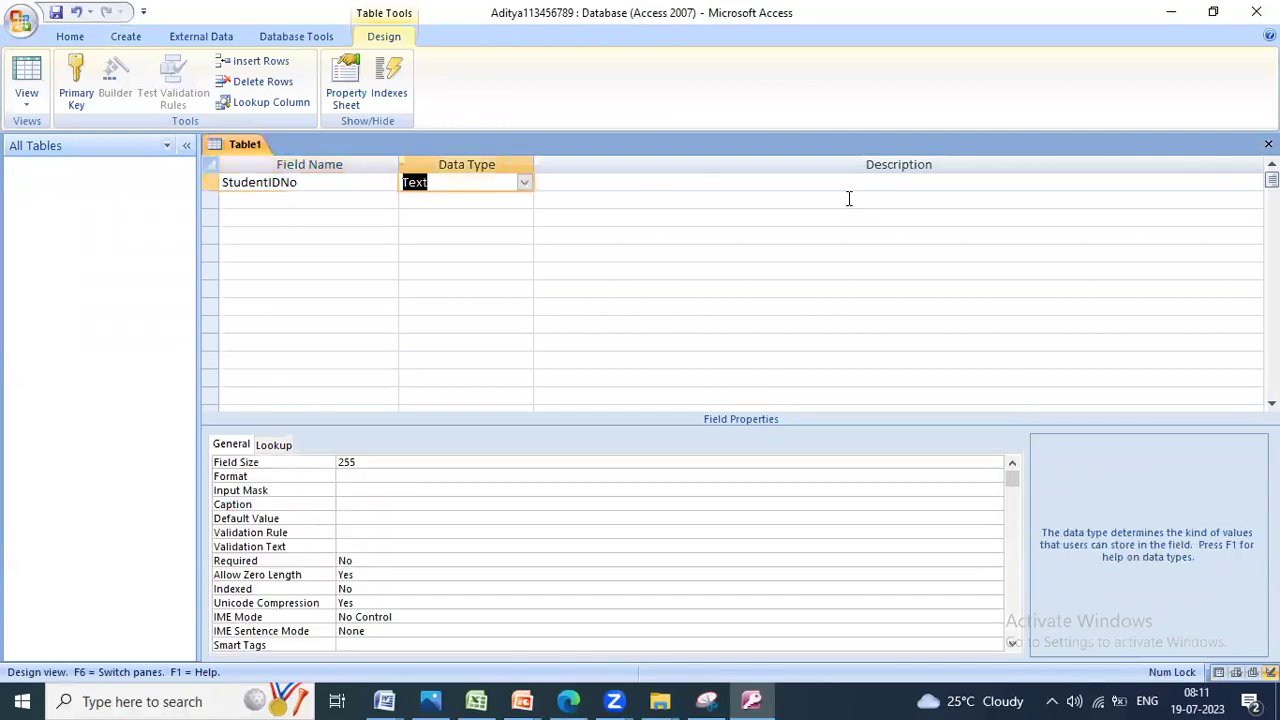
pyautogui.hotkey('alt', 'Tab')
pyautogui.hotkey('alt', 'Tab')
pyautogui.write('nu')
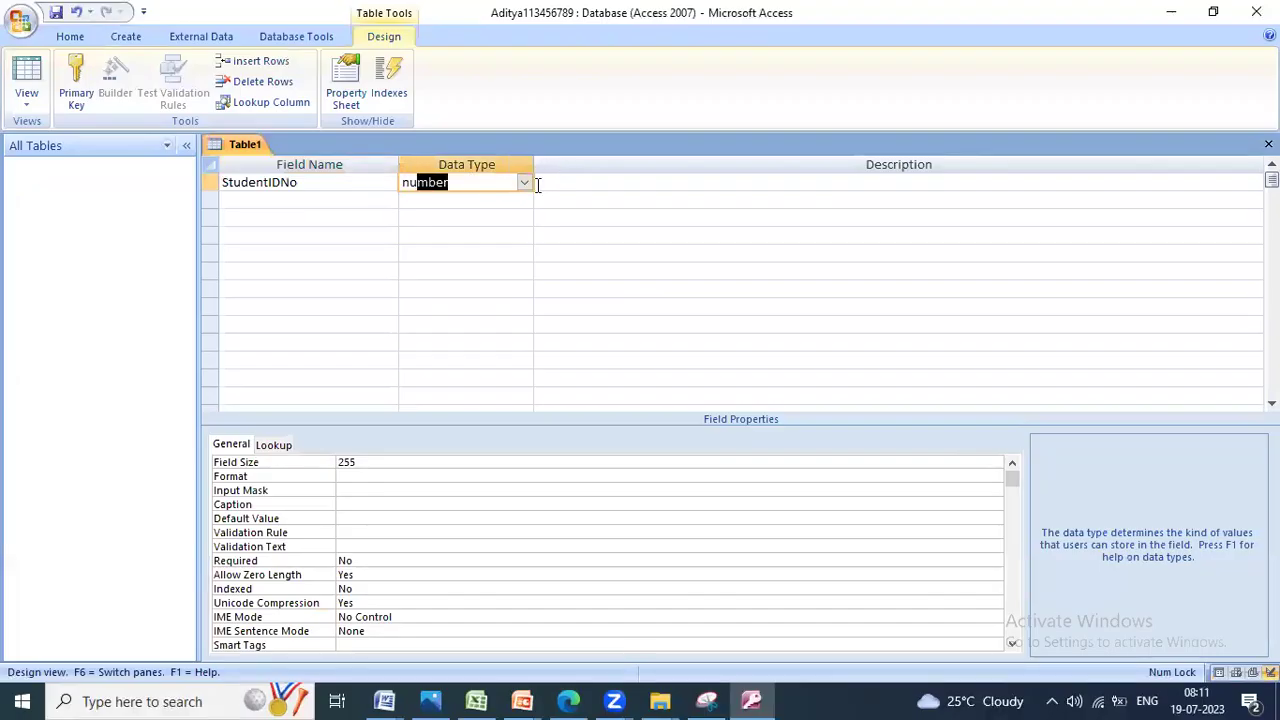
pyautogui.click(523, 182)
pyautogui.click(495, 235)
# Step: Add Text fields 'Nameof the student' and 'Degree'
pyautogui.click(300, 207)
pyautogui.hotkey('alt', 'Tab')
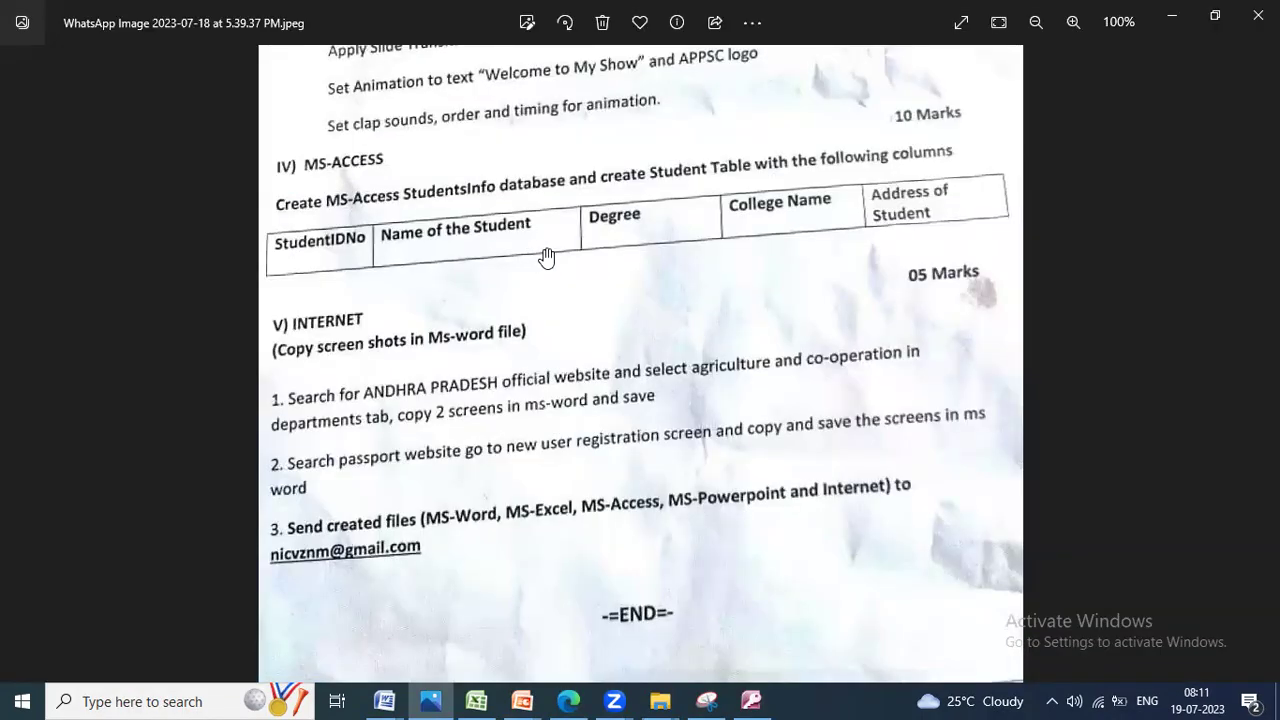
pyautogui.hotkey('alt', 'Tab')
pyautogui.write('Nameof t')
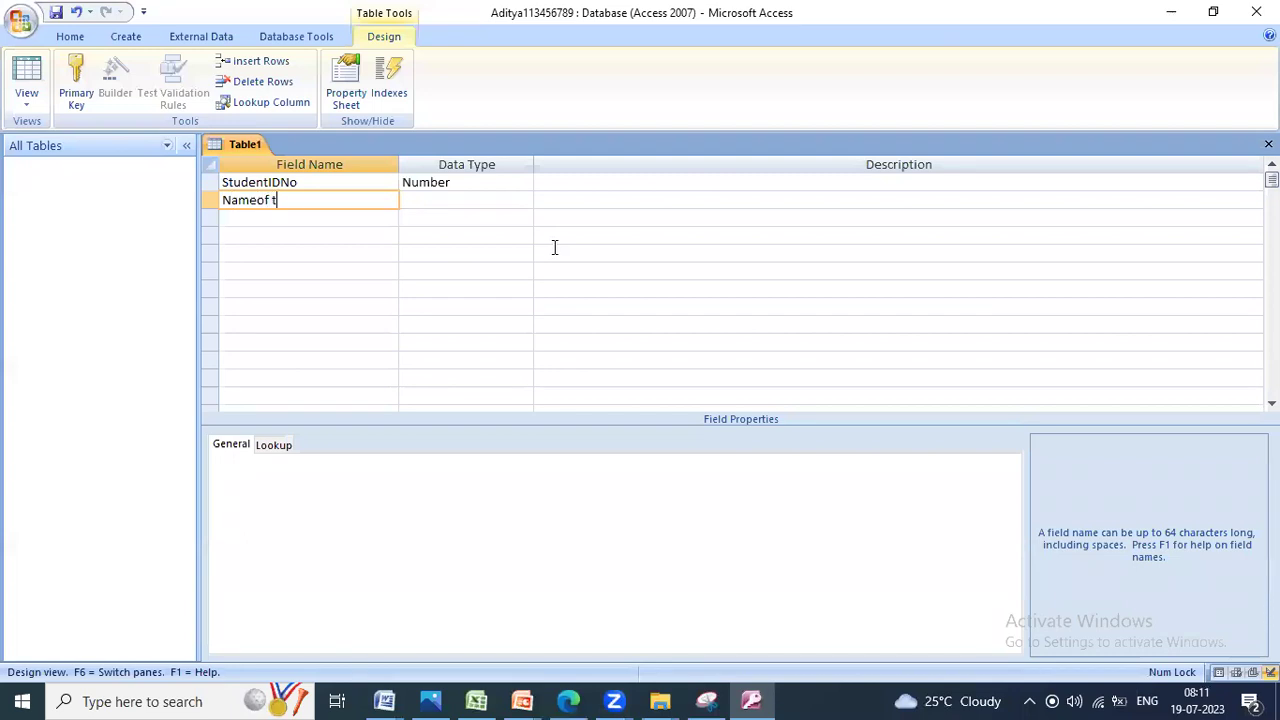
pyautogui.write('he student')
pyautogui.press('Tab')
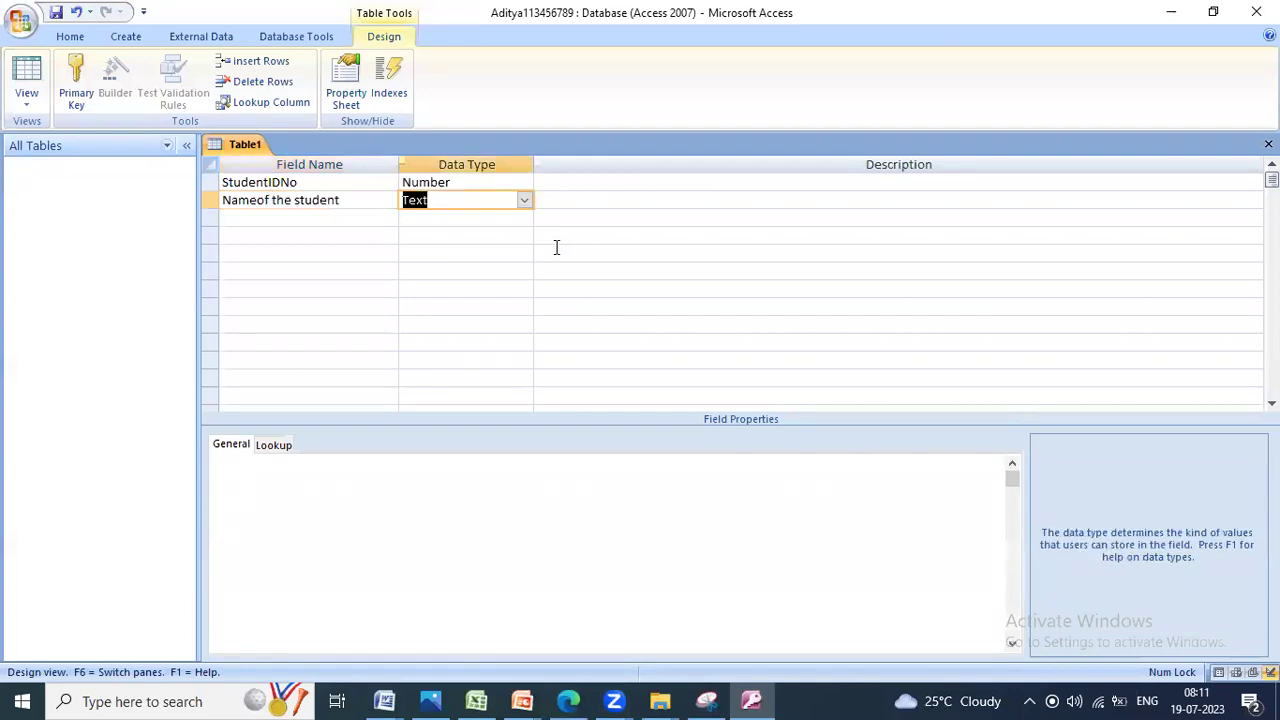
pyautogui.hotkey('alt', 'Tab')
pyautogui.hotkey('alt', 'Tab')
pyautogui.press('Tab')
pyautogui.press('Tab')
pyautogui.hotkey('alt', 'Tab')
pyautogui.hotkey('alt', 'Tab')
pyautogui.write('Degree')
pyautogui.press('Tab')
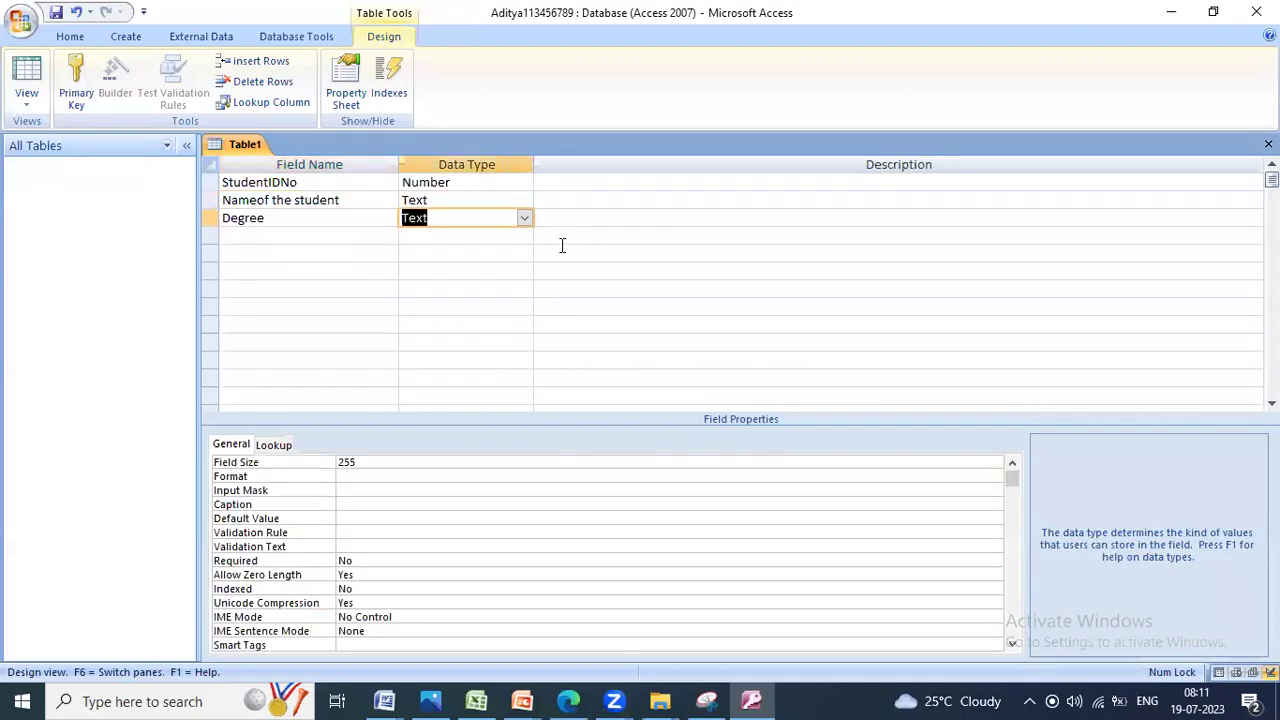
pyautogui.press('Tab')
pyautogui.press('Tab')
# Step: Add Text fields 'College Name' and 'Address of the student'
pyautogui.hotkey('alt', 'Tab')
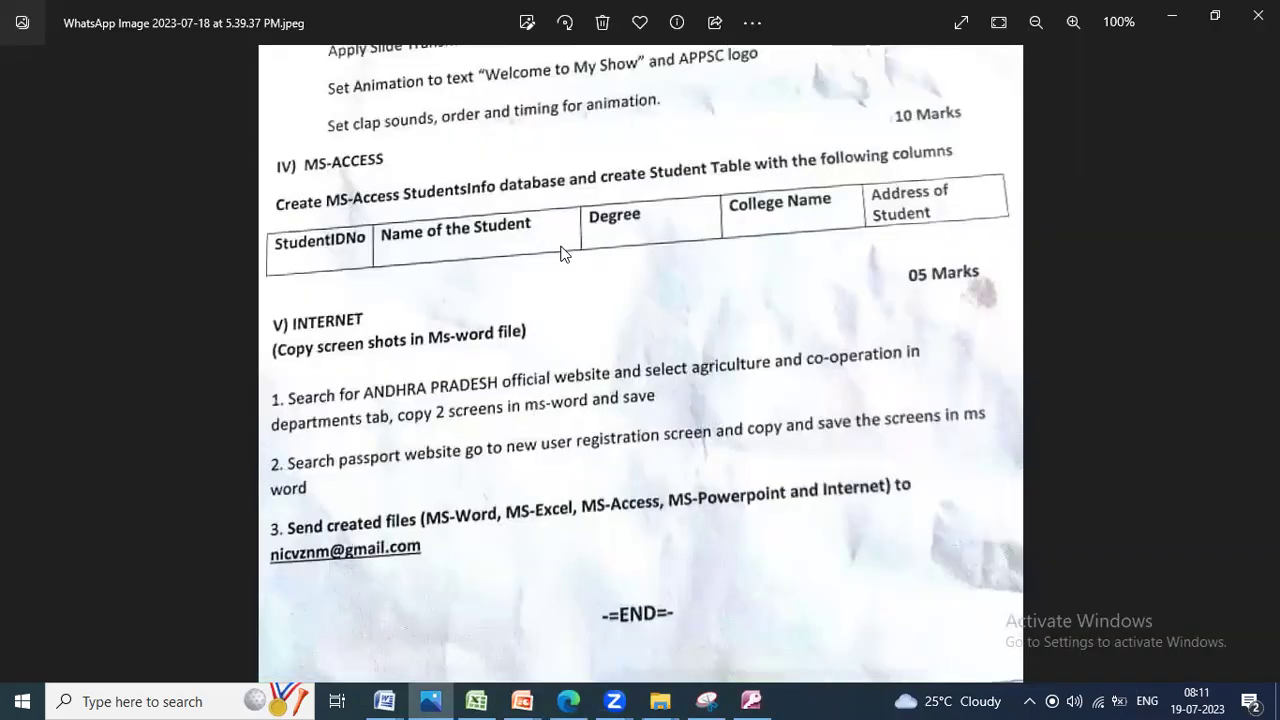
pyautogui.hotkey('alt', 'Tab')
pyautogui.write('Col')
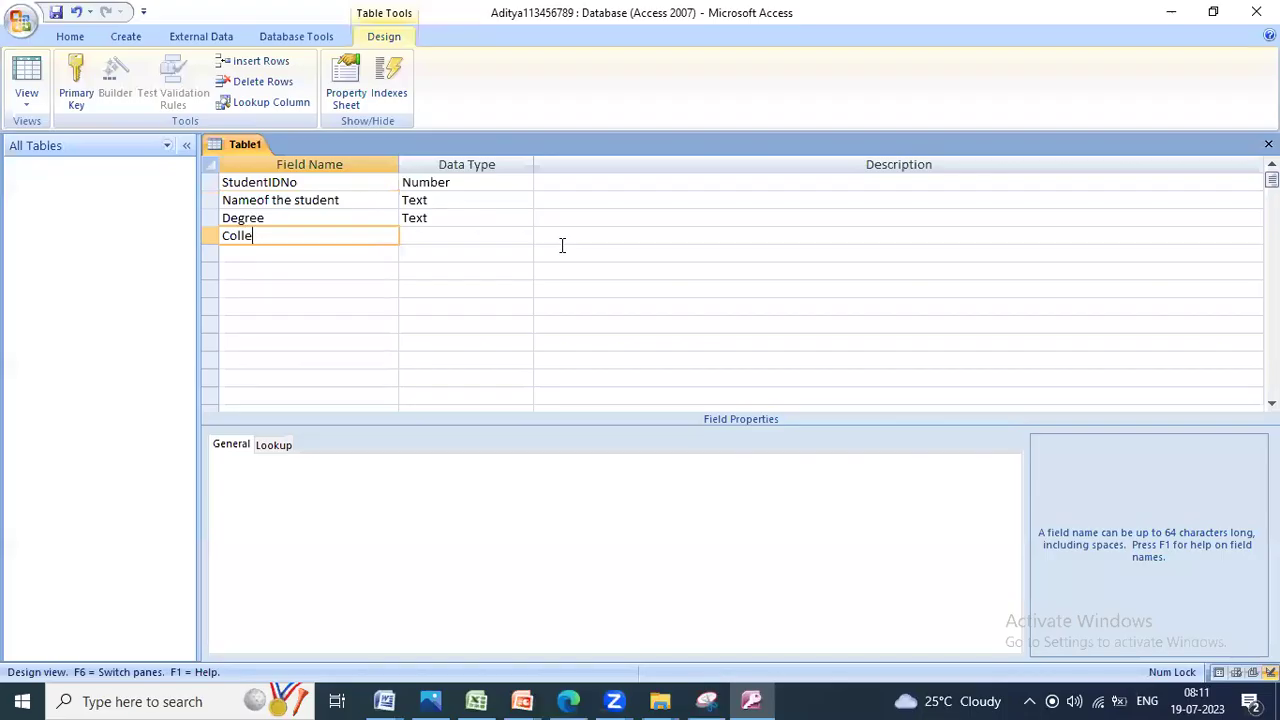
pyautogui.write('lege Name')
pyautogui.press('Tab')
pyautogui.press('Tab')
pyautogui.press('Tab')
pyautogui.hotkey('alt', 'Tab')
pyautogui.hotkey('alt', 'Tab')
pyautogui.write('Addrwss')
pyautogui.press('BackSpace')
pyautogui.press('BackSpace')
pyautogui.press('BackSpace')
pyautogui.write('ess of')
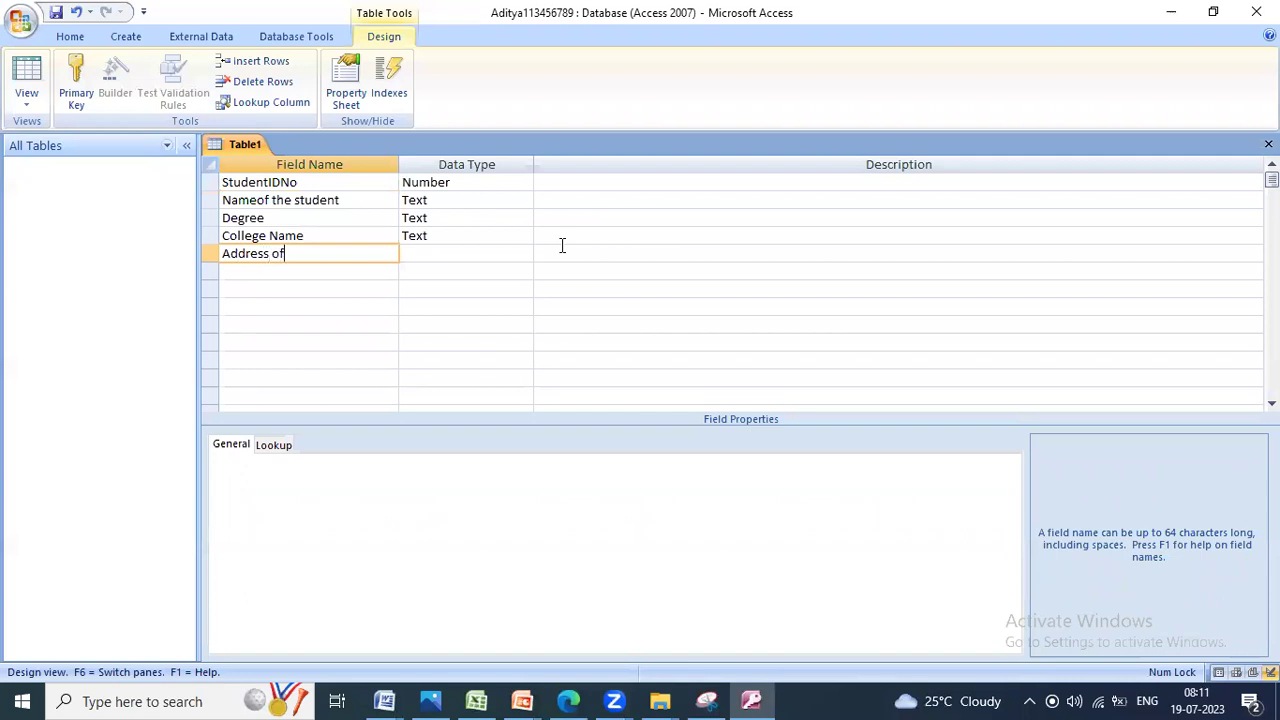
pyautogui.write(' the student')
pyautogui.press('Tab')
pyautogui.press('Tab')
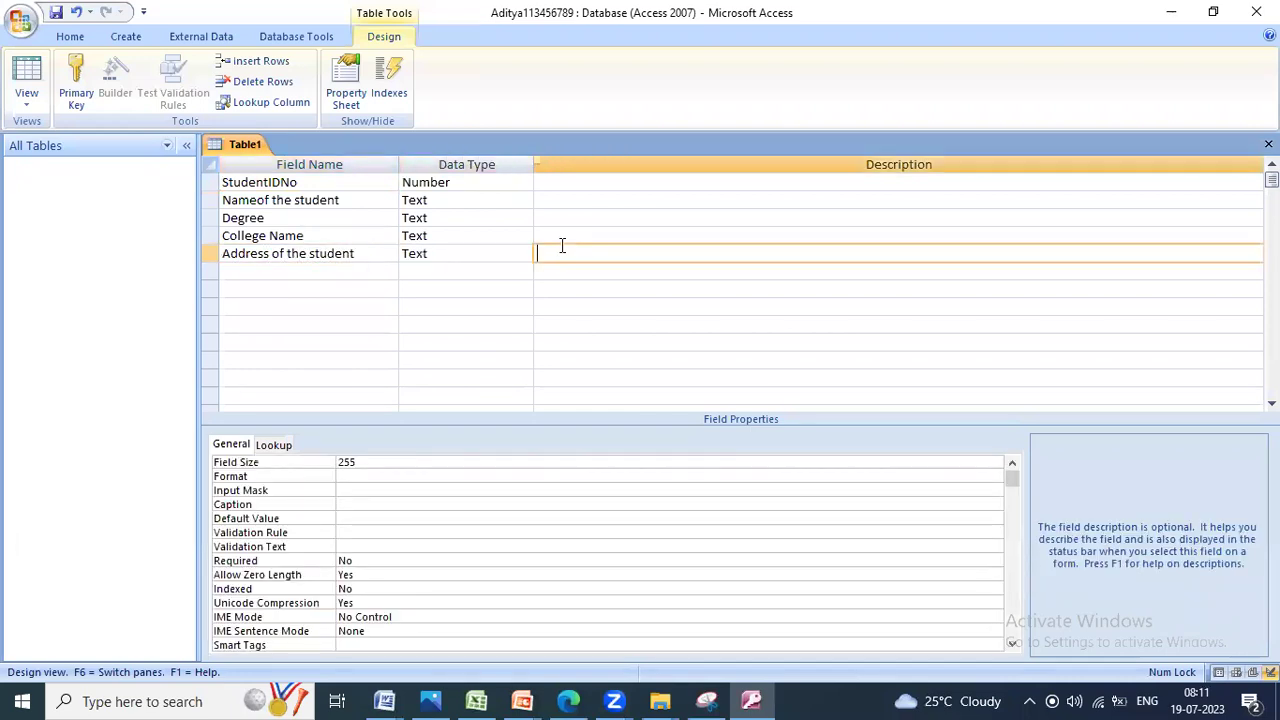
# Step: Save the table as Studentinfo with an AutoNumber primary key and open it in Datasheet view
pyautogui.rightClick(238, 147)
pyautogui.click(280, 157)
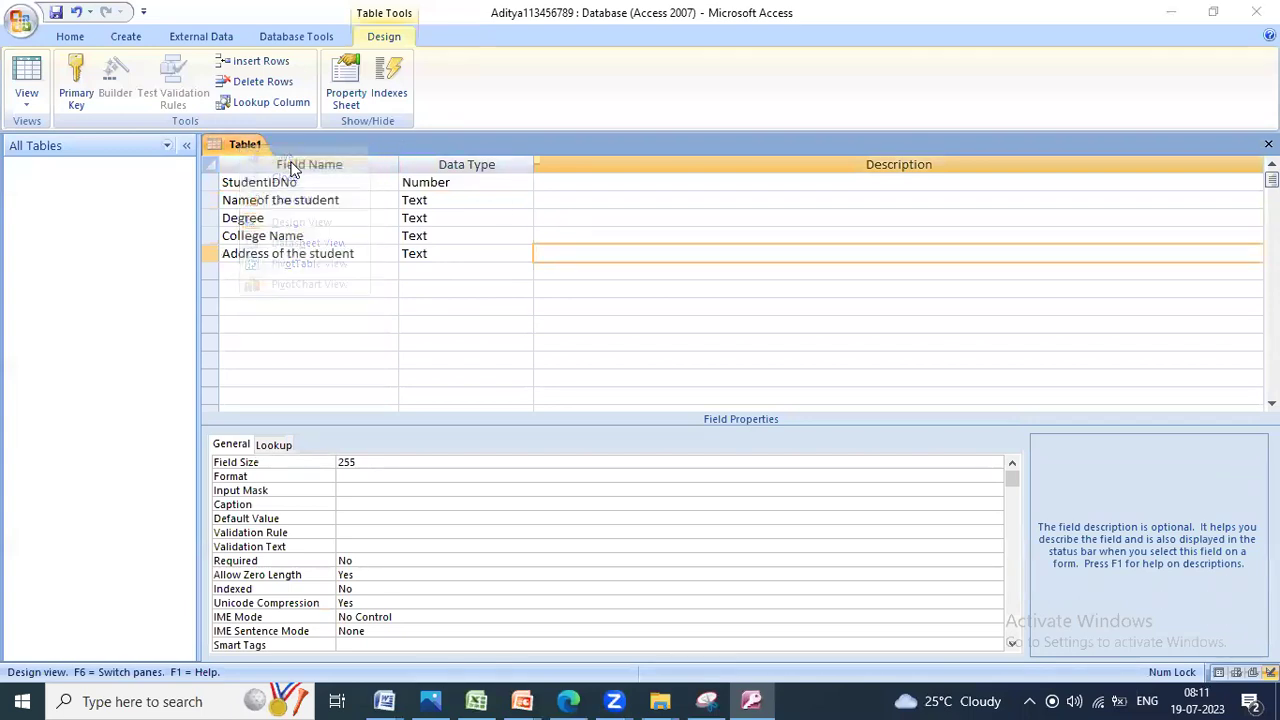
pyautogui.hotkey('alt', 'Tab')
pyautogui.hotkey('alt', 'Tab')
pyautogui.hotkey('alt', 'Tab')
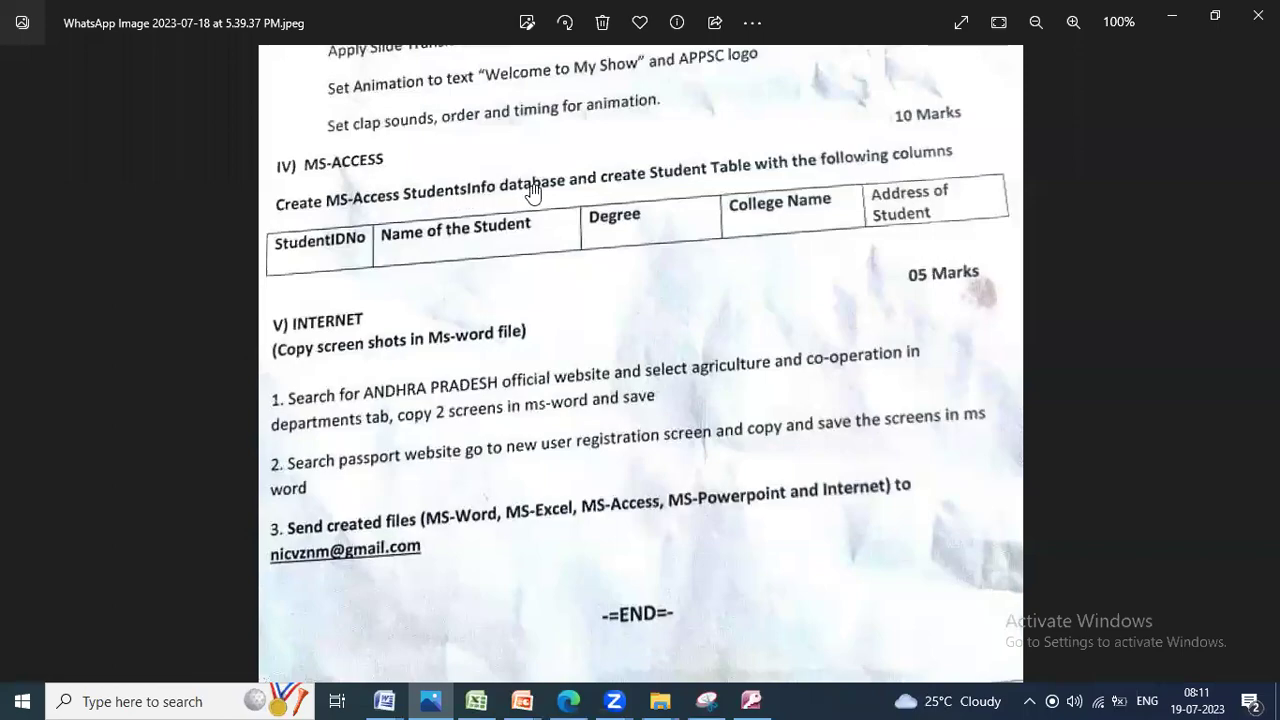
pyautogui.hotkey('alt', 'Tab')
pyautogui.write('St')
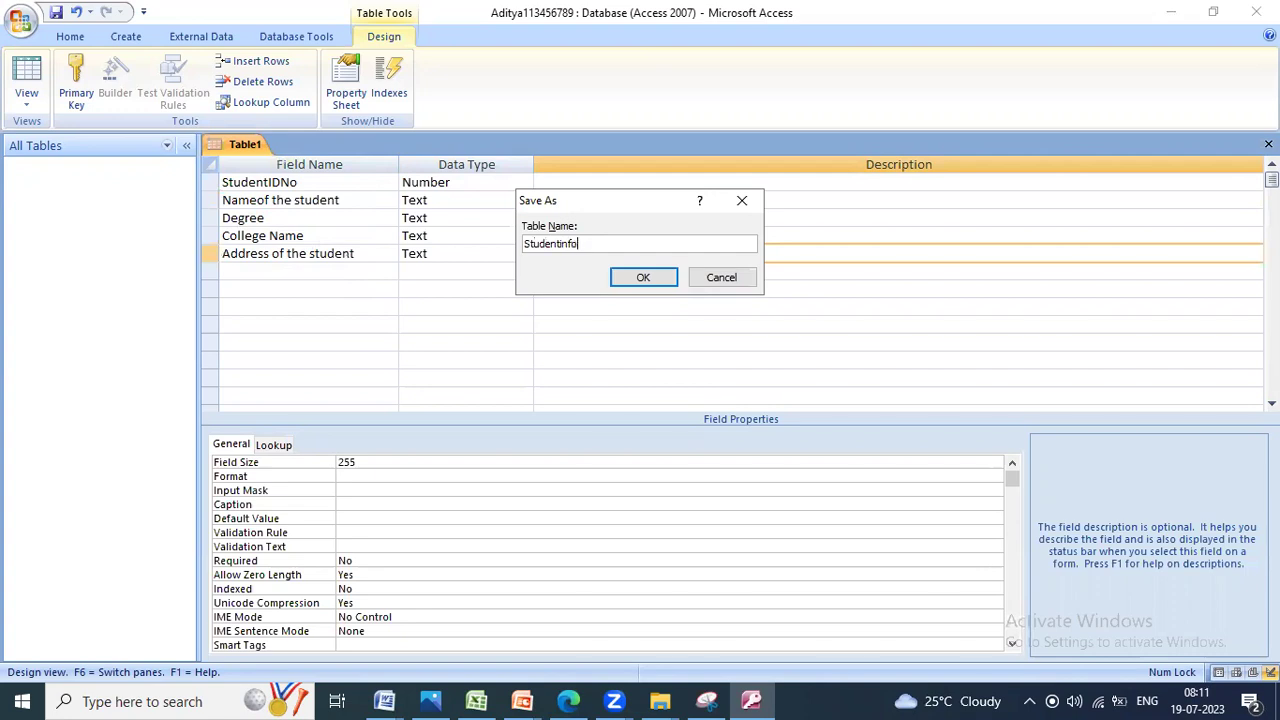
pyautogui.click(654, 277)
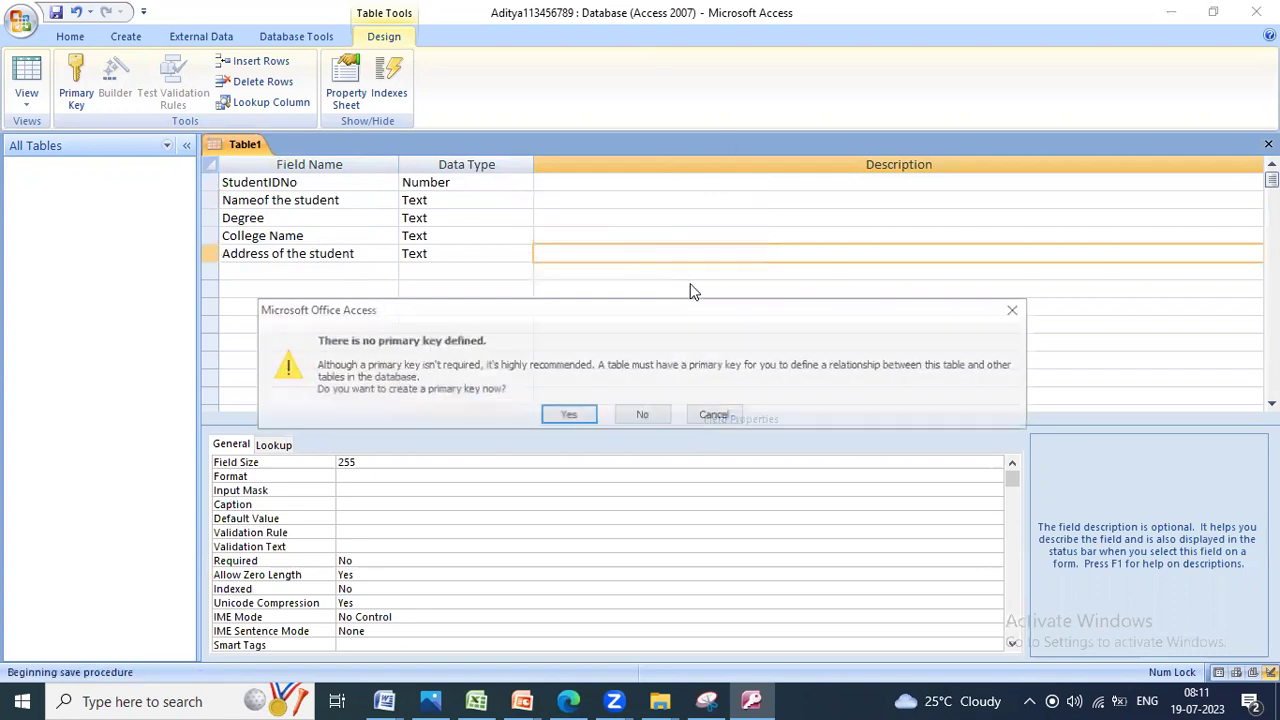
pyautogui.click(570, 413)
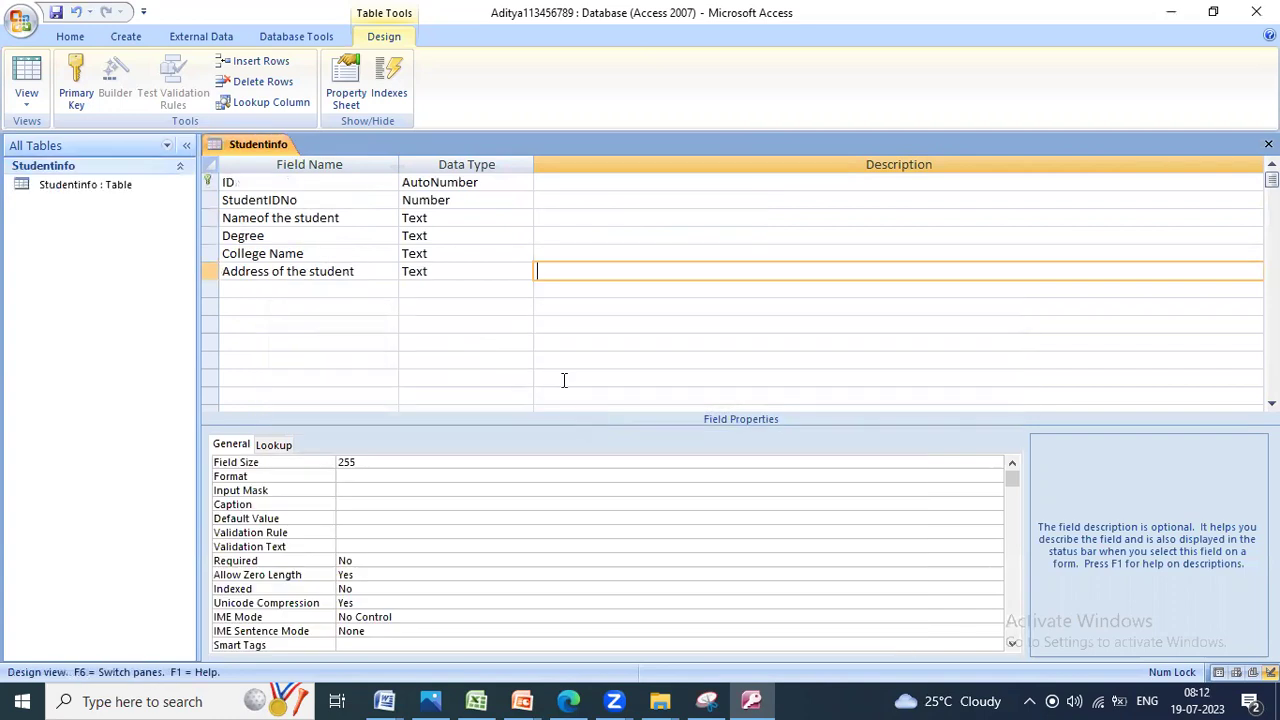
pyautogui.doubleClick(97, 189)
# Step: Enter record 12 with a student's name, college 'xyz' and address 'abc'
pyautogui.click(388, 186)
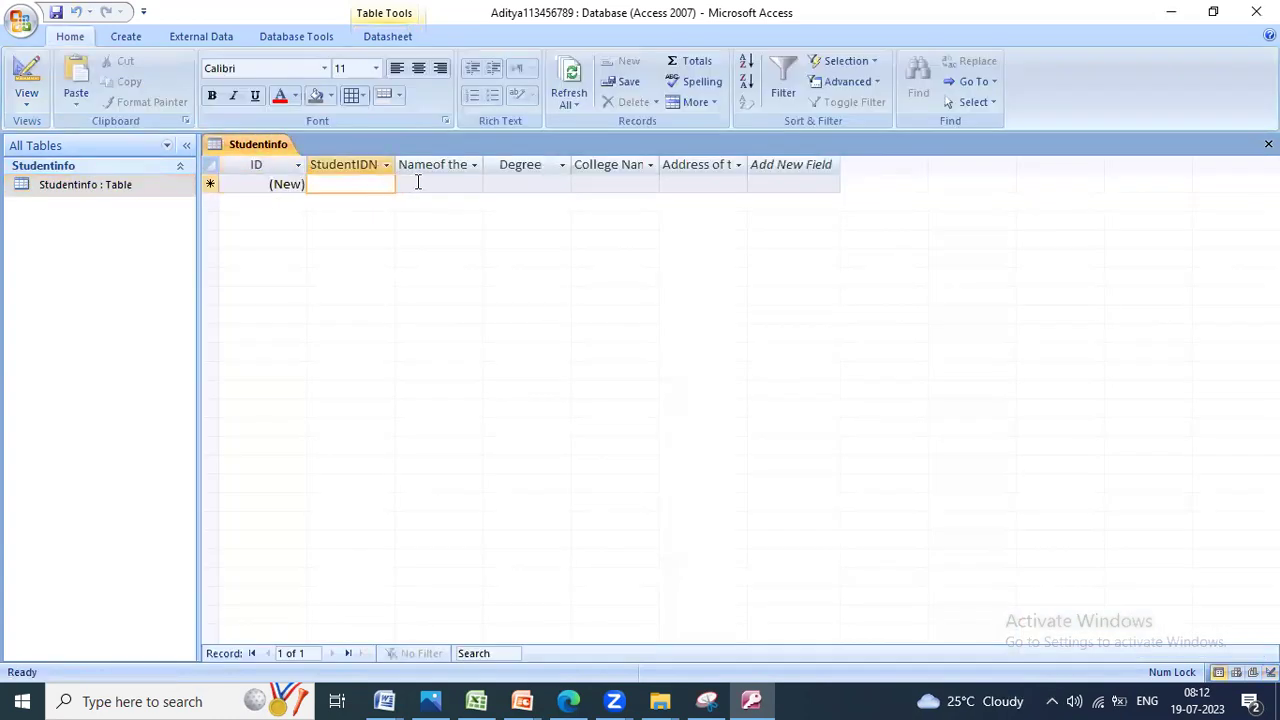
pyautogui.write('12')
pyautogui.press('Tab')
pyautogui.write('Arun')
pyautogui.press('BackSpace')
pyautogui.press('BackSpace')
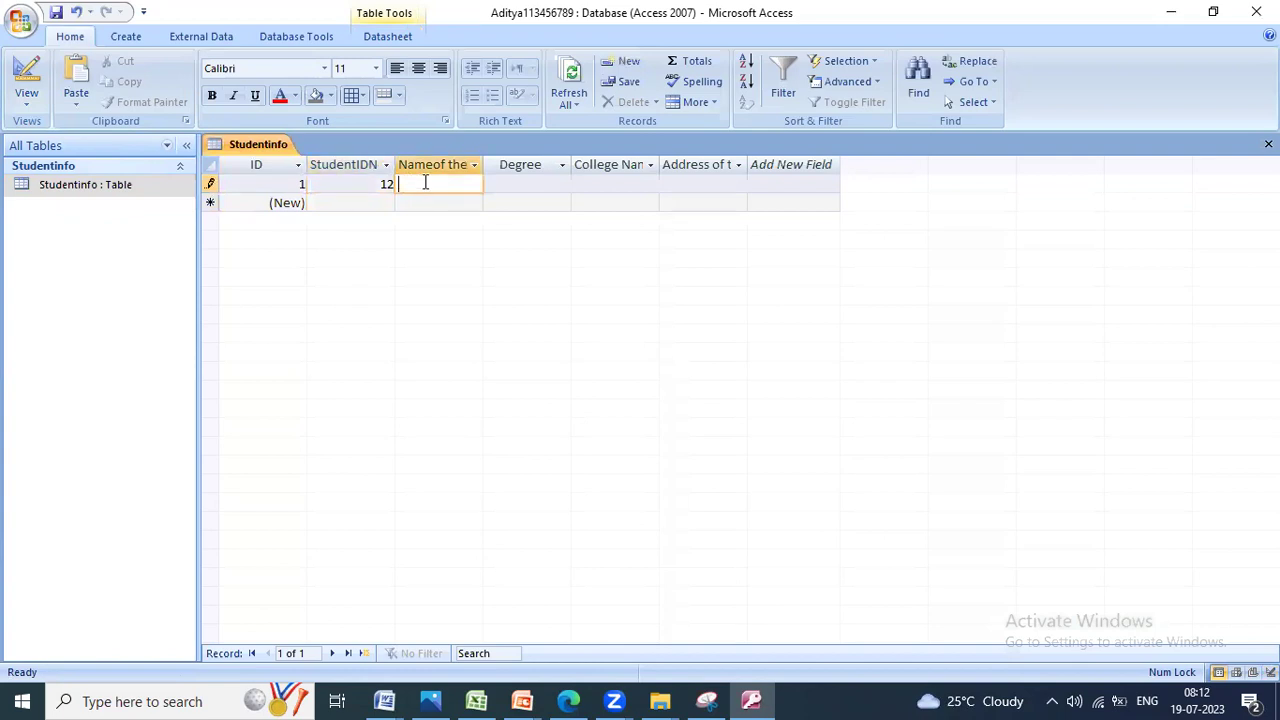
pyautogui.write('Kiran')
pyautogui.press('Tab')
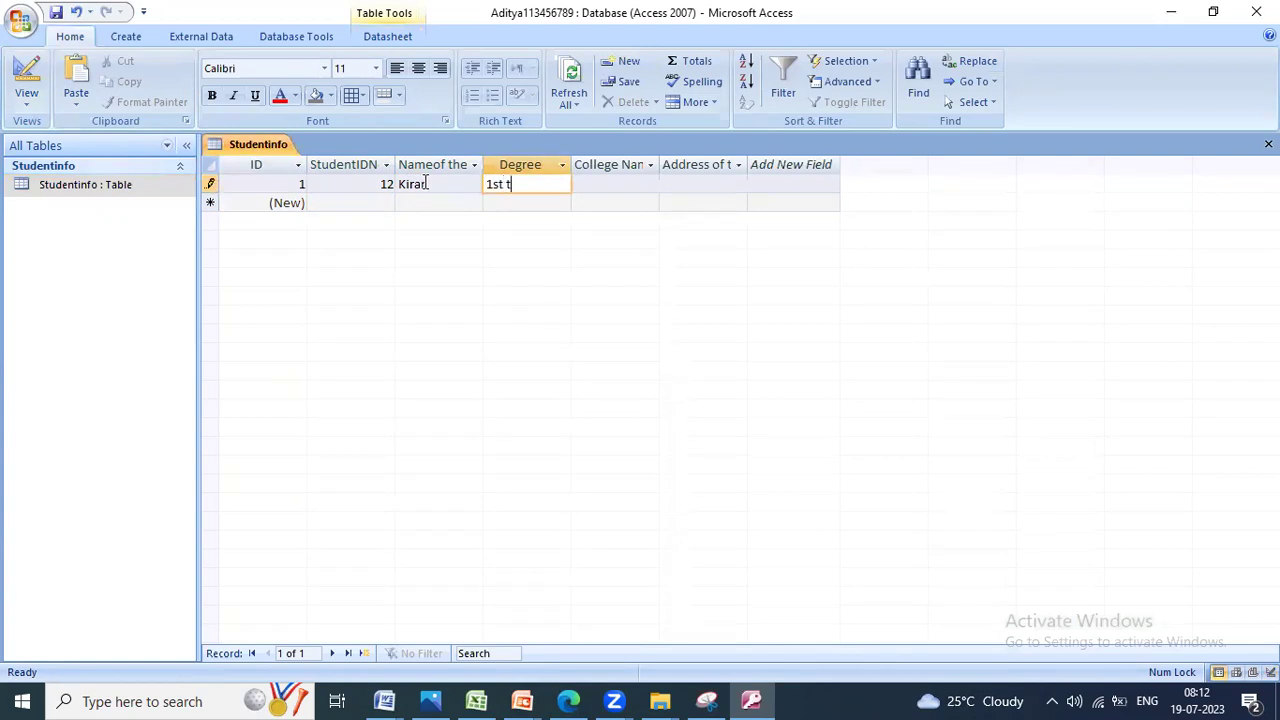
pyautogui.press('Tab')
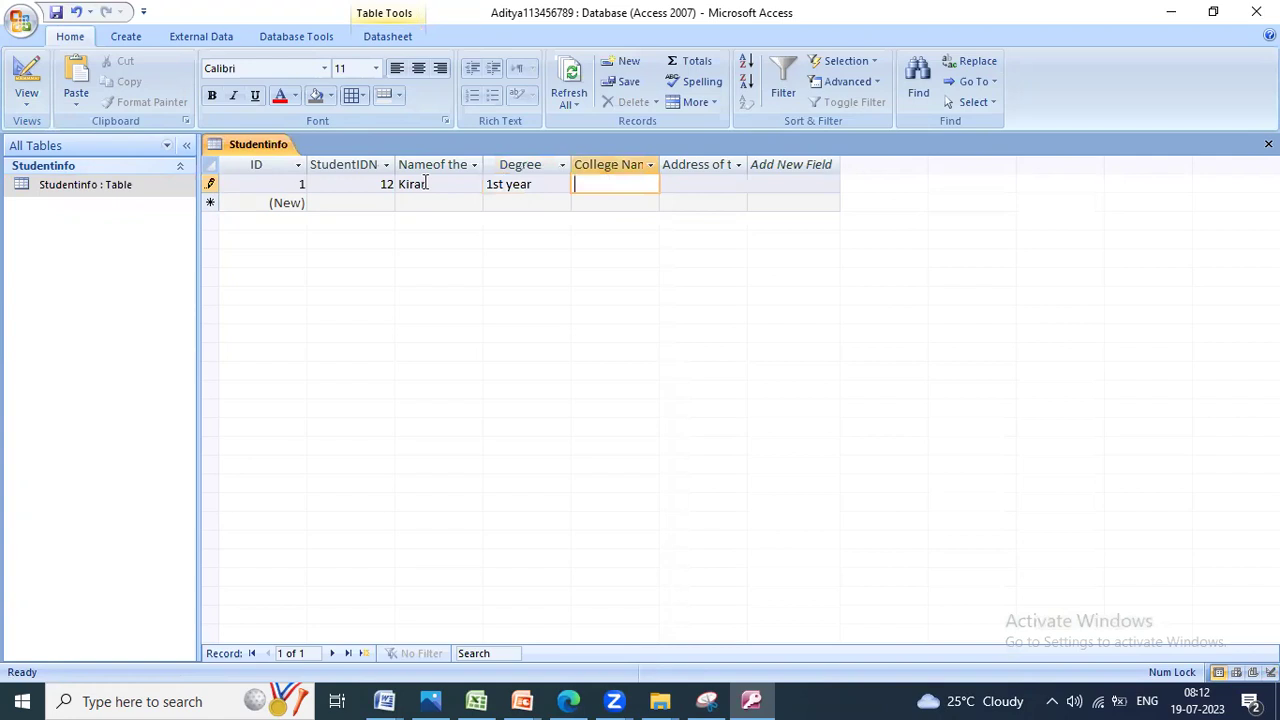
pyautogui.write('xyz')
pyautogui.press('Tab')
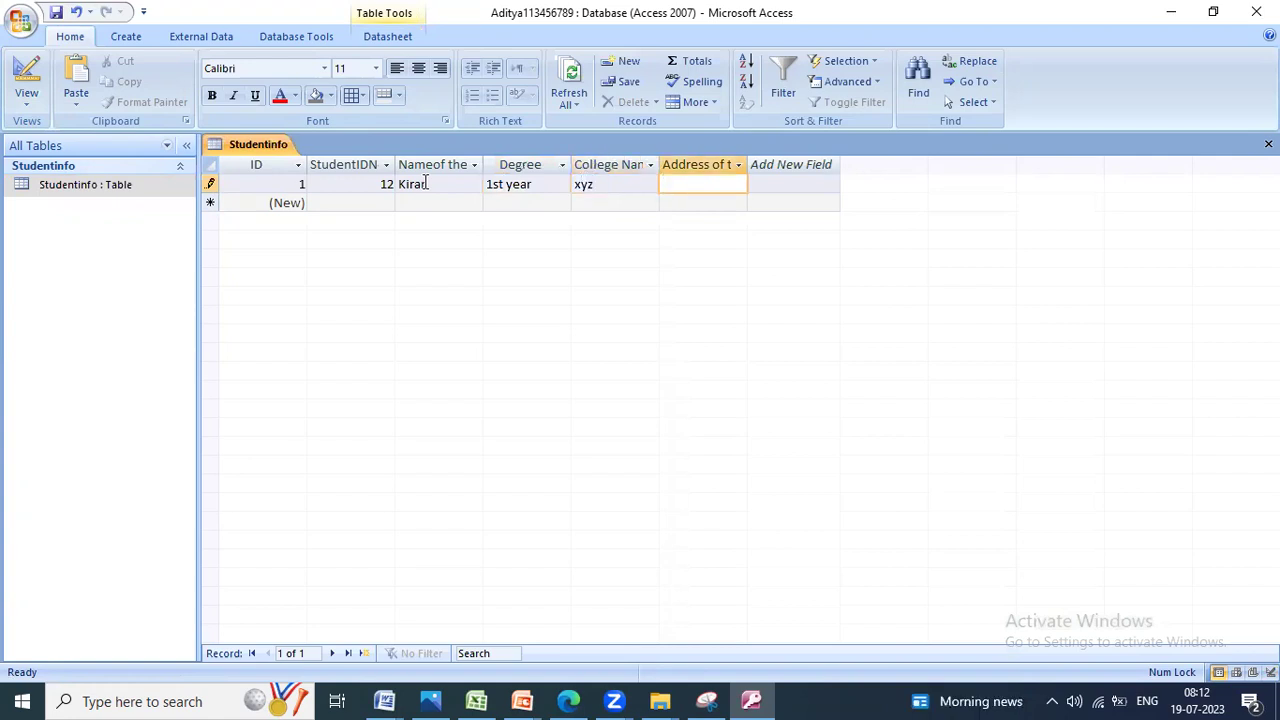
pyautogui.write('abc')
pyautogui.press('Tab')
# Step: Enter record 13 with a student's name, degree '2nd', college 'sss' and address 'yyy'
pyautogui.press('Tab')
pyautogui.write('13')
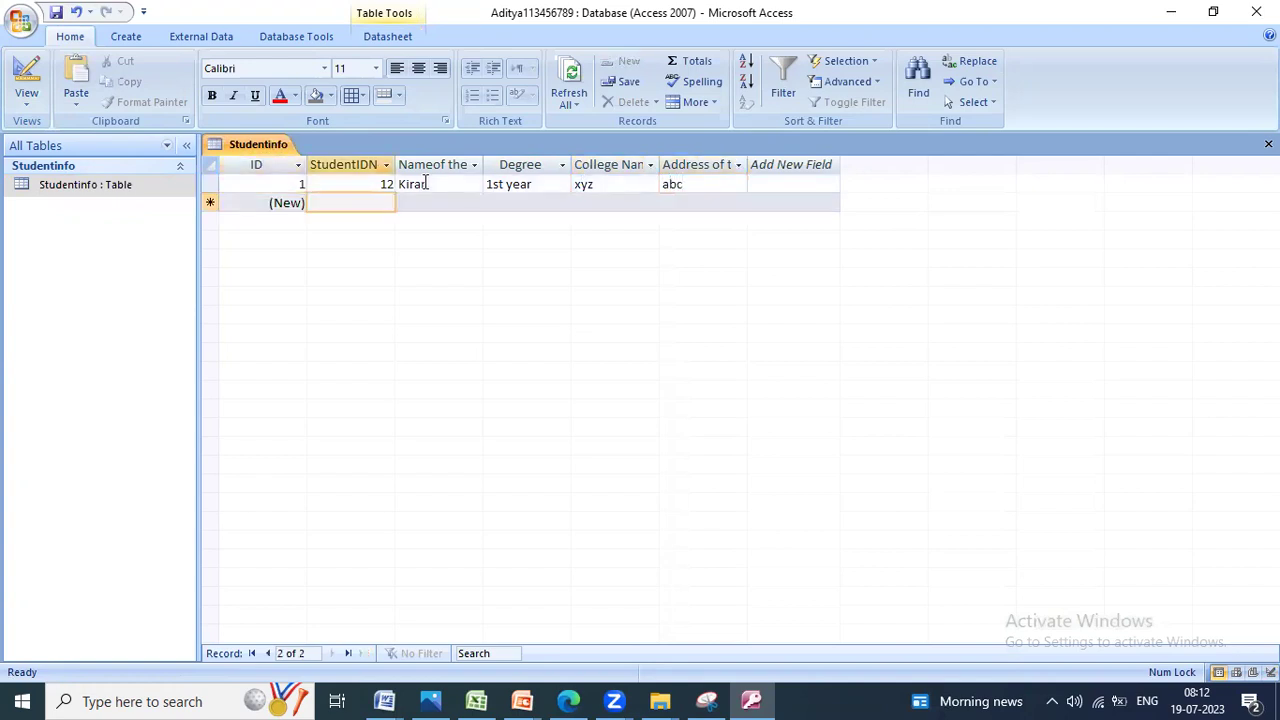
pyautogui.press('Tab')
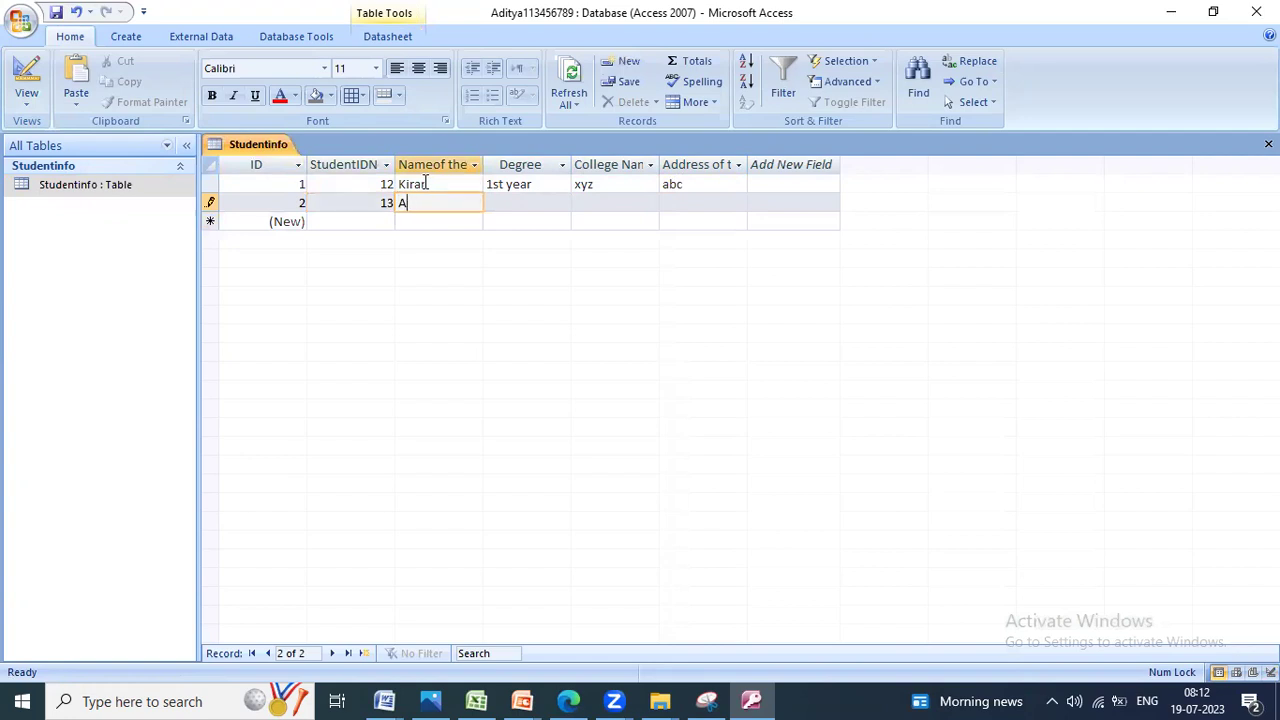
pyautogui.write('Suman')
pyautogui.press('Tab')
pyautogui.write('2nd')
pyautogui.press('Tab')
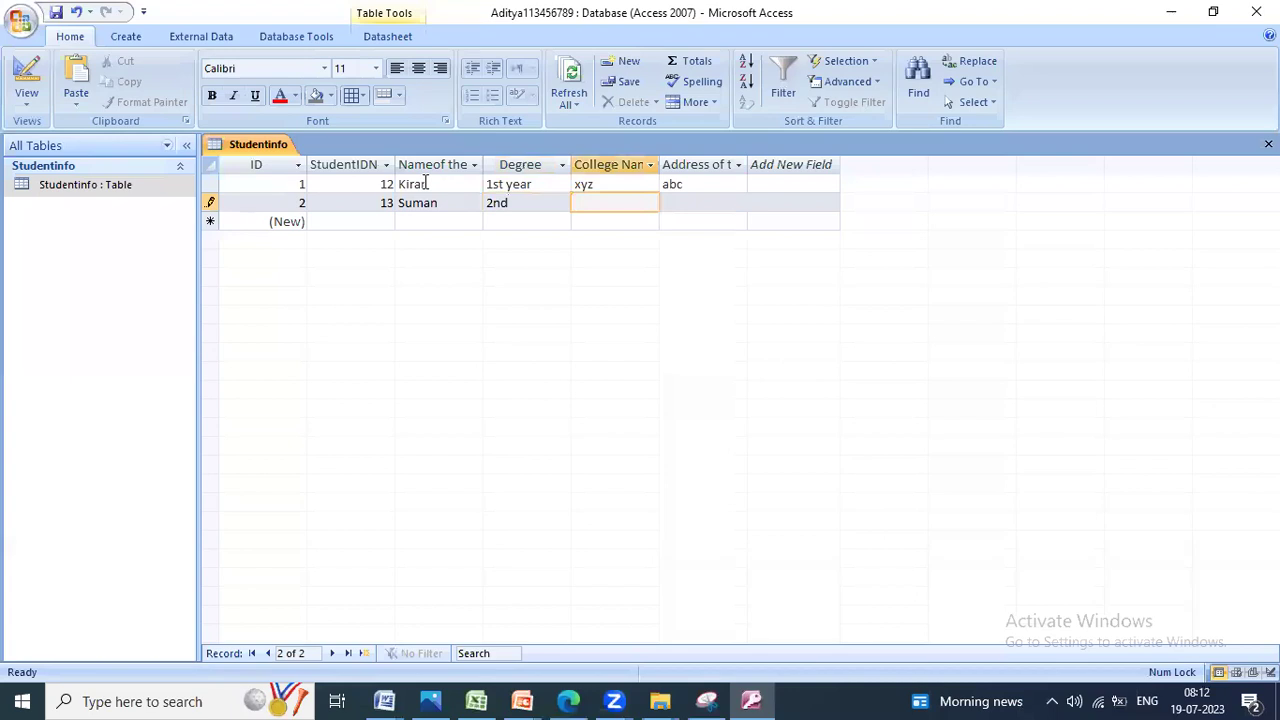
pyautogui.write('sss')
pyautogui.press('Tab')
pyautogui.write('y')
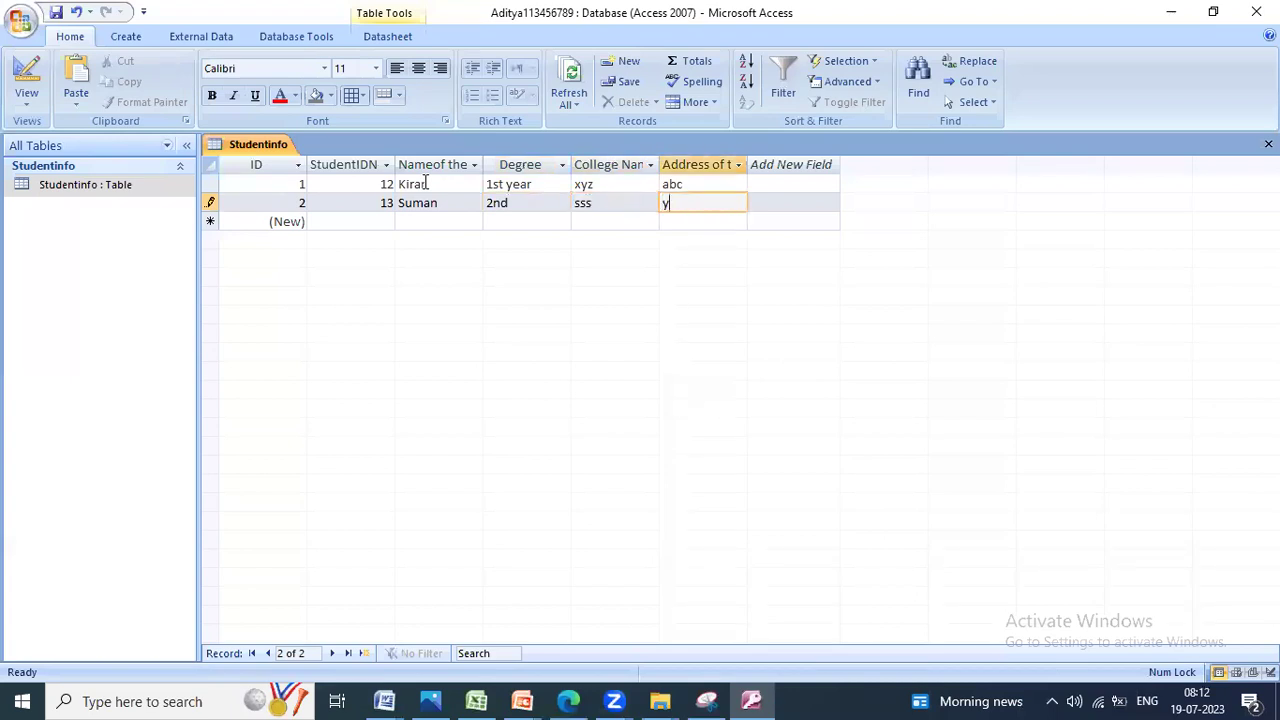
pyautogui.write('yy')
pyautogui.press('Tab')
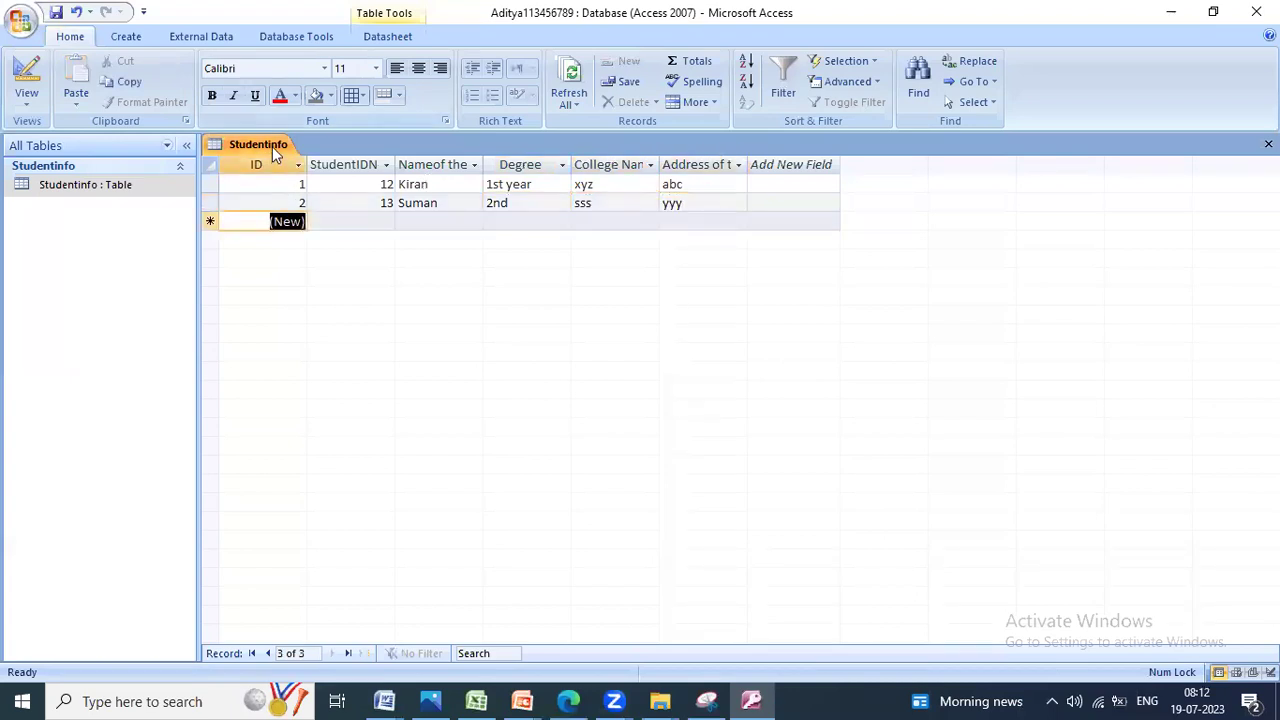
# Step: Save the Studentinfo records and return to the question paper photo
pyautogui.rightClick(274, 150)
pyautogui.click(296, 158)
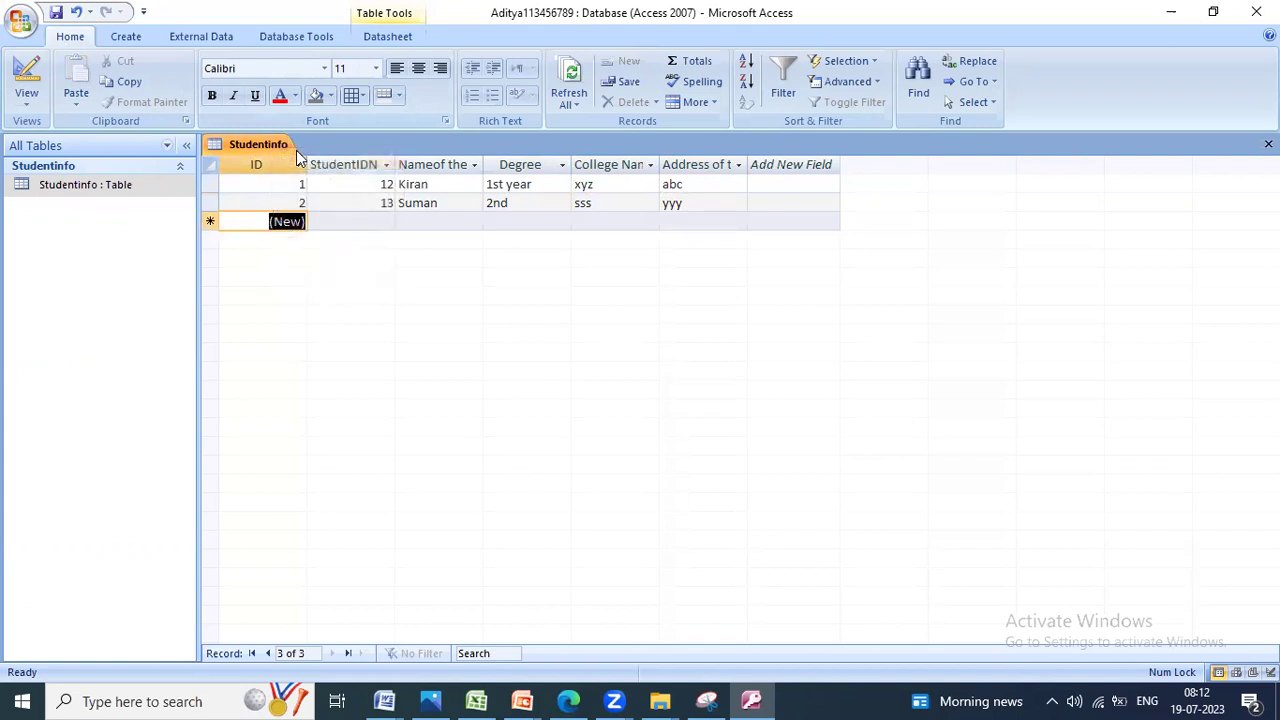
pyautogui.click(430, 701)
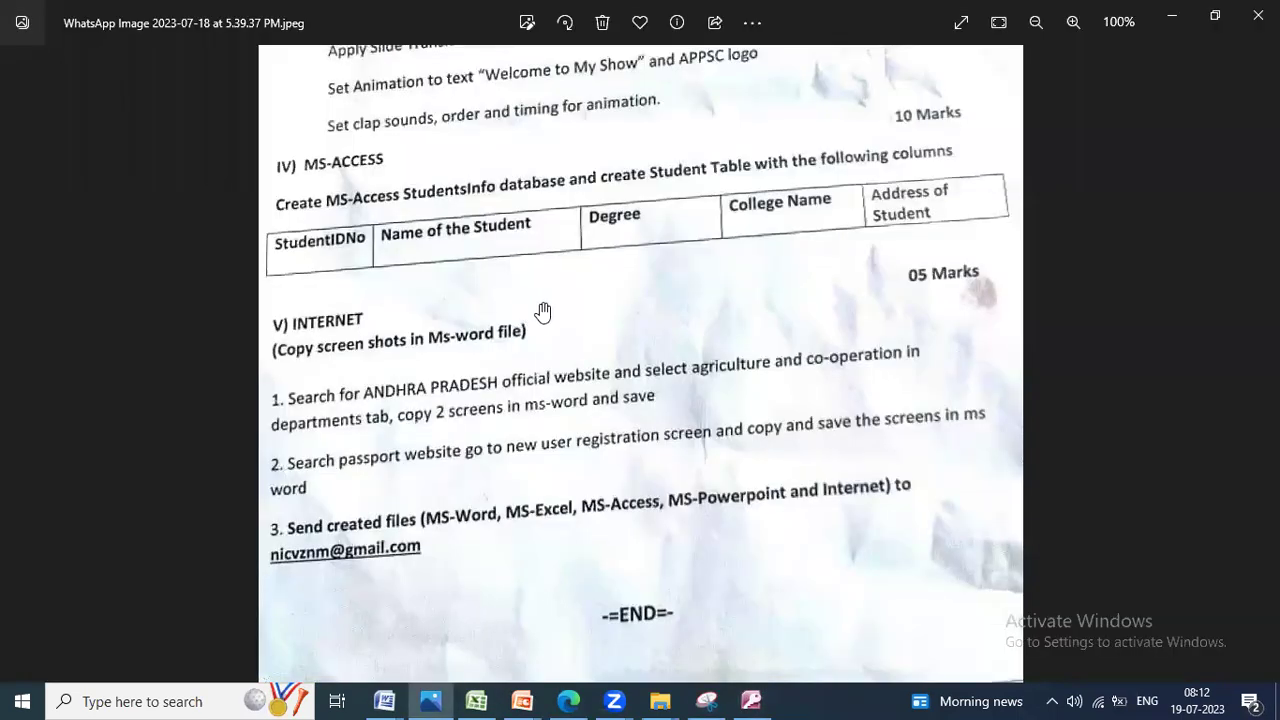
# Step: Scroll the question paper to the Internet tasks, then bring Edge to the front
pyautogui.scroll(-1, 575, 330)
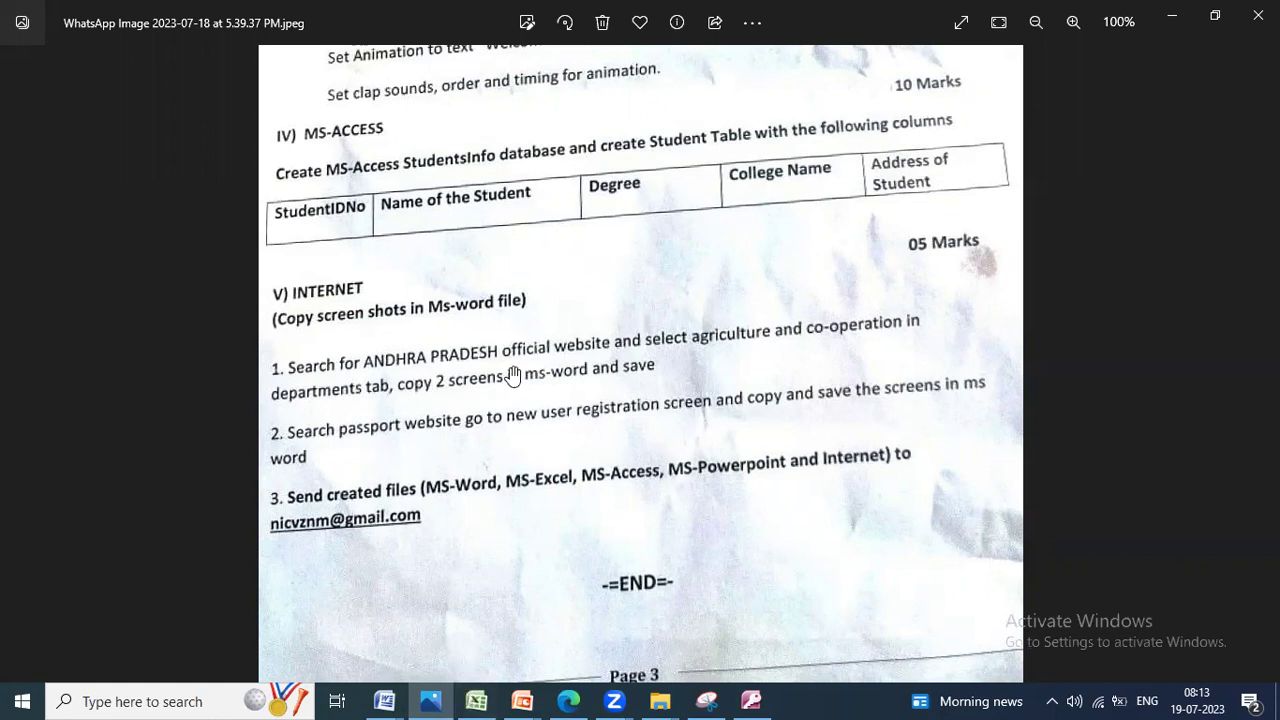
pyautogui.click(568, 700)
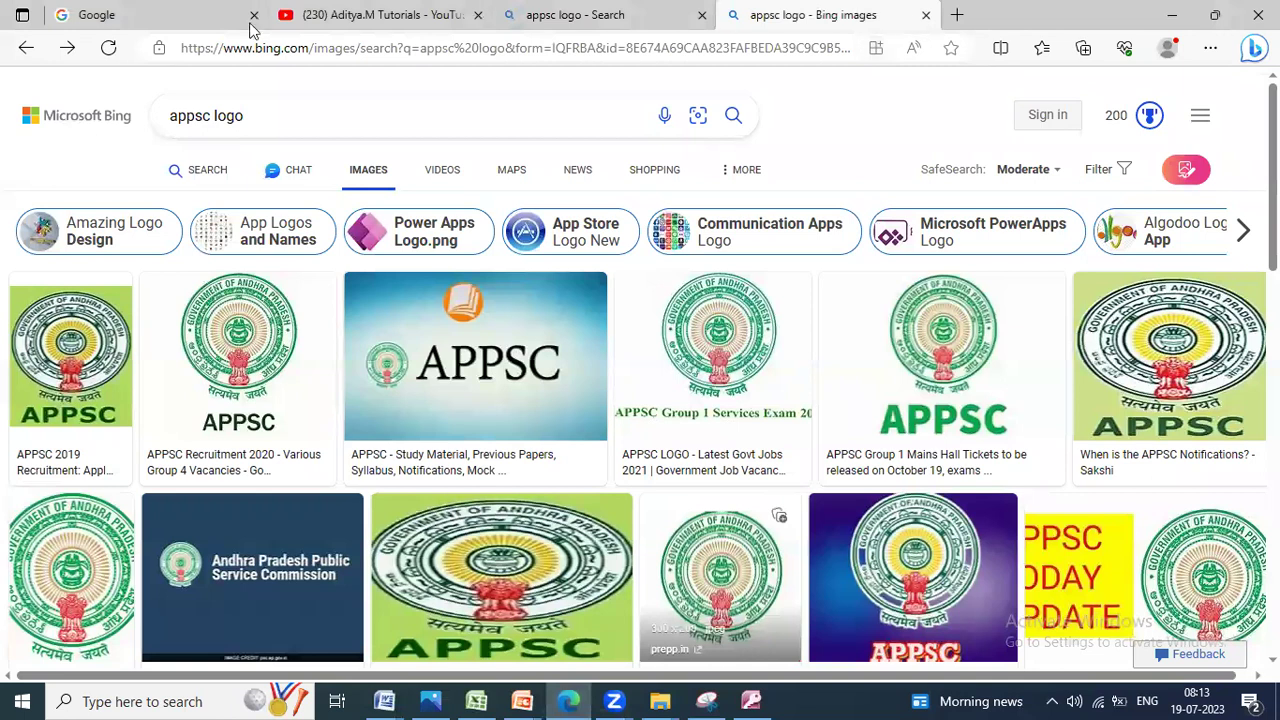
# Step: Google 'andhra pradesh official website' and open the AP State Portal result
pyautogui.click(177, 27)
pyautogui.click(427, 250)
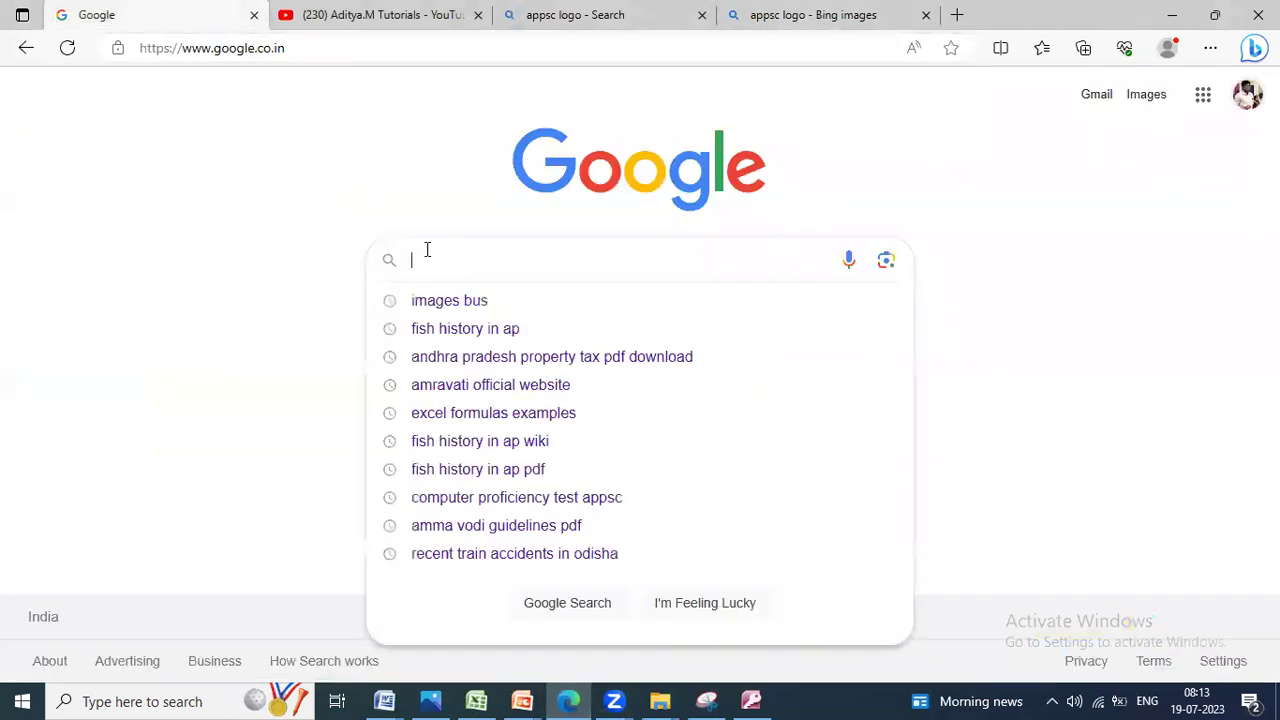
pyautogui.write('andhrp')
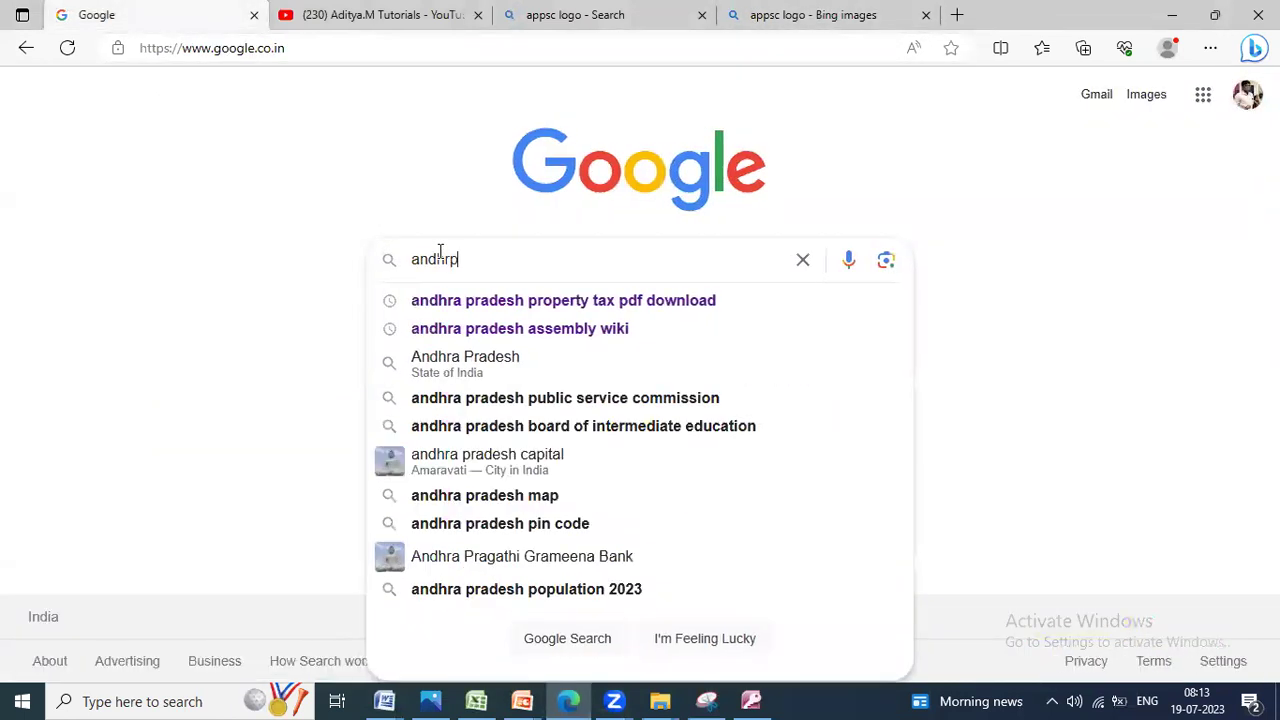
pyautogui.press('Down')
pyautogui.press('Down')
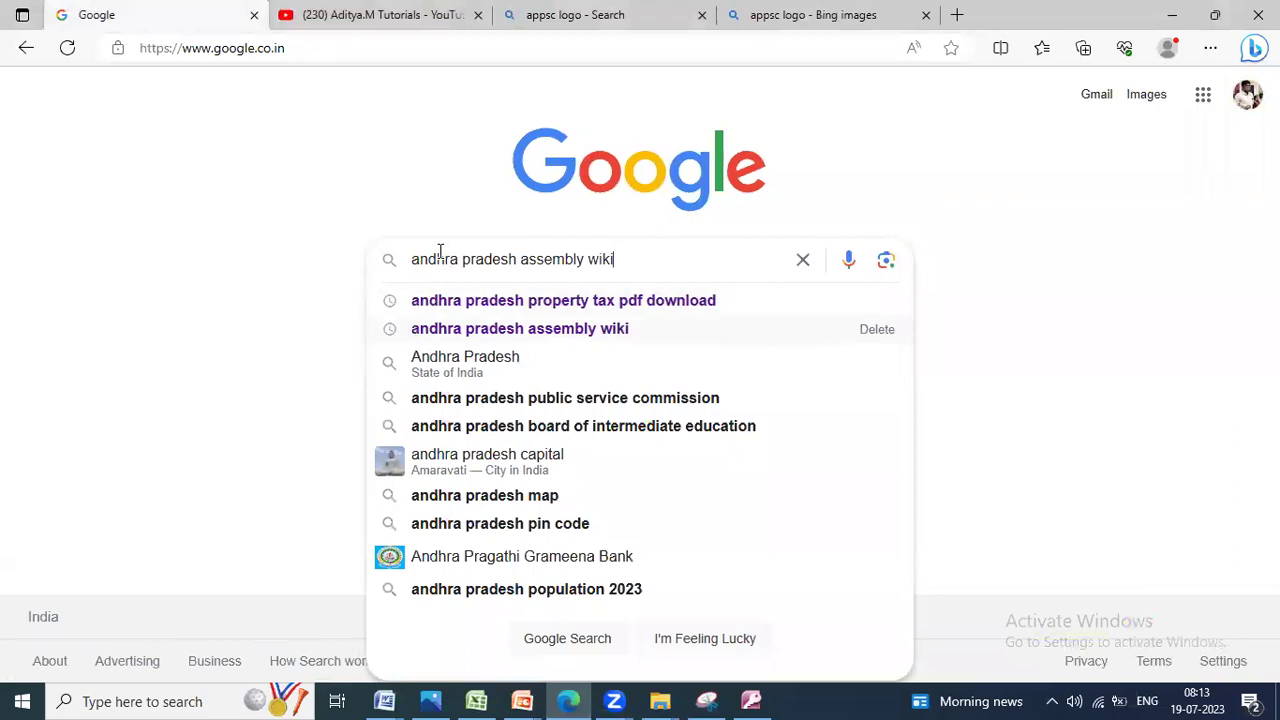
pyautogui.press('BackSpace')
pyautogui.press('BackSpace')
pyautogui.press('BackSpace')
pyautogui.press('BackSpace')
pyautogui.press('BackSpace')
pyautogui.press('BackSpace')
pyautogui.press('BackSpace')
pyautogui.press('BackSpace')
pyautogui.press('BackSpace')
pyautogui.press('BackSpace')
pyautogui.press('BackSpace')
pyautogui.press('BackSpace')
pyautogui.write('official websi')
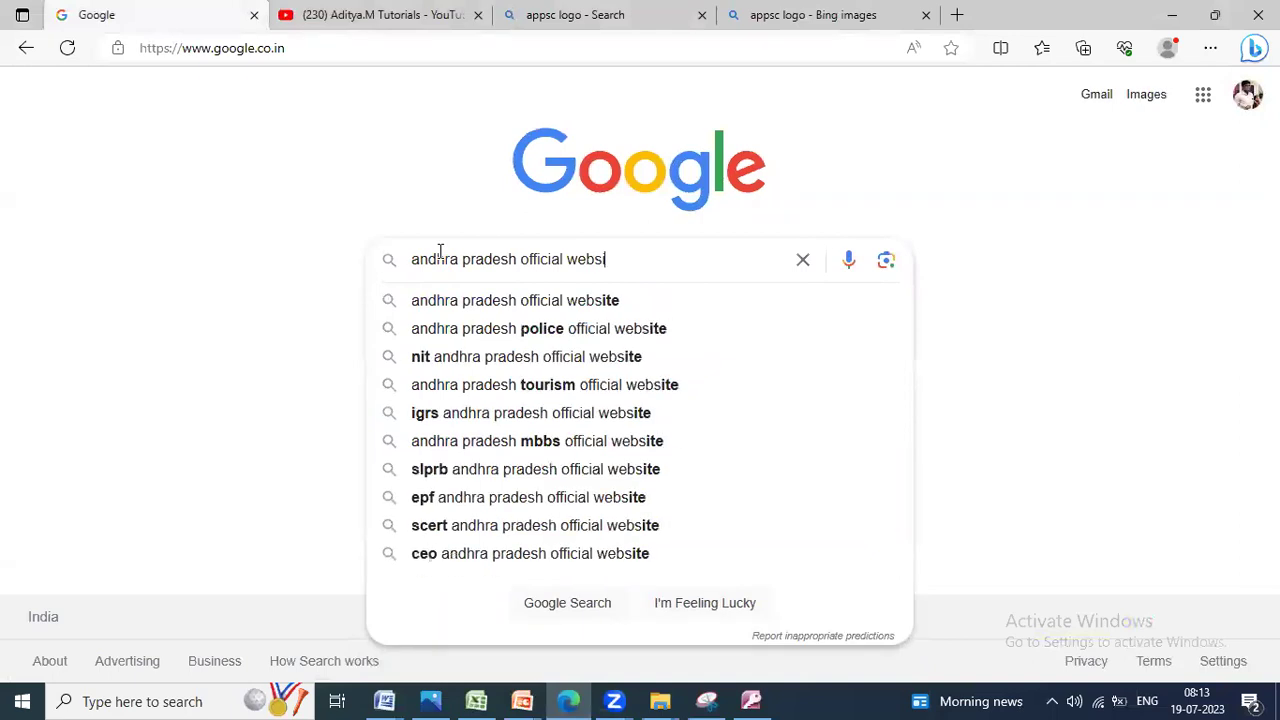
pyautogui.press('BackSpace')
pyautogui.write('ite')
pyautogui.press('Return')
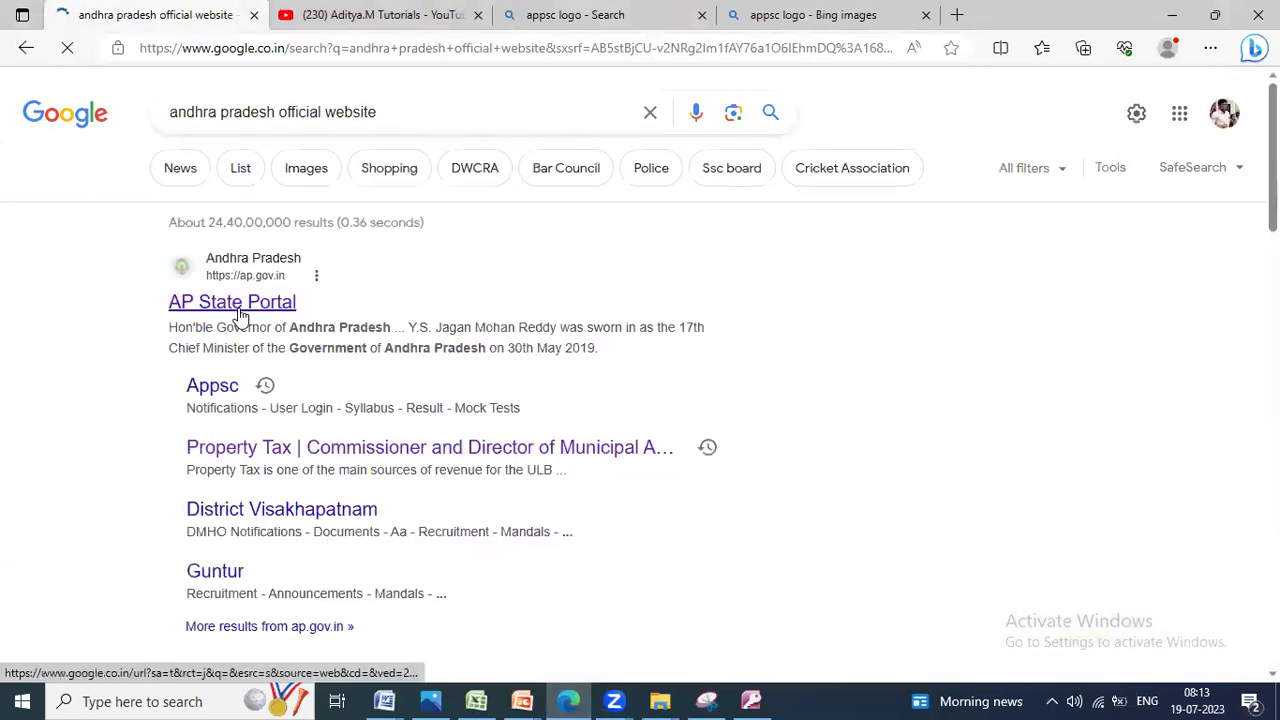
pyautogui.click(278, 316)
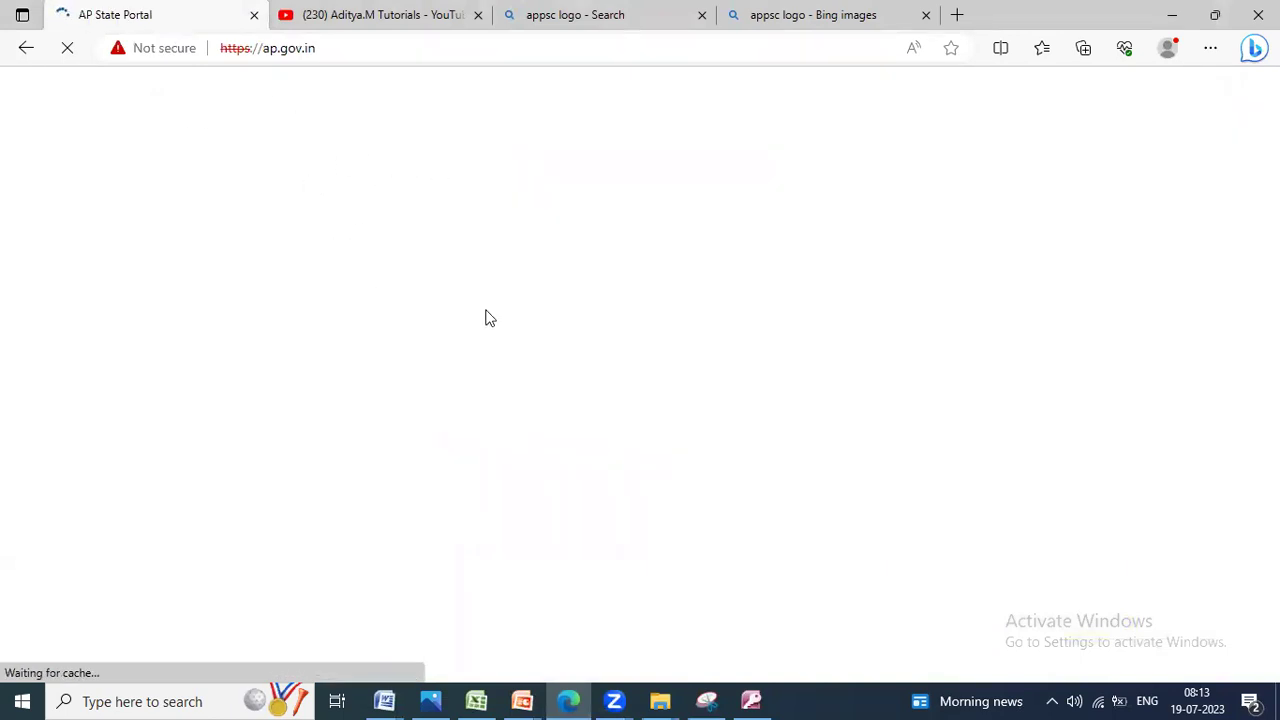
# Step: Dismiss the popup covering the AP State Portal page after checking the exam paper
pyautogui.hotkey('alt', 'Tab')
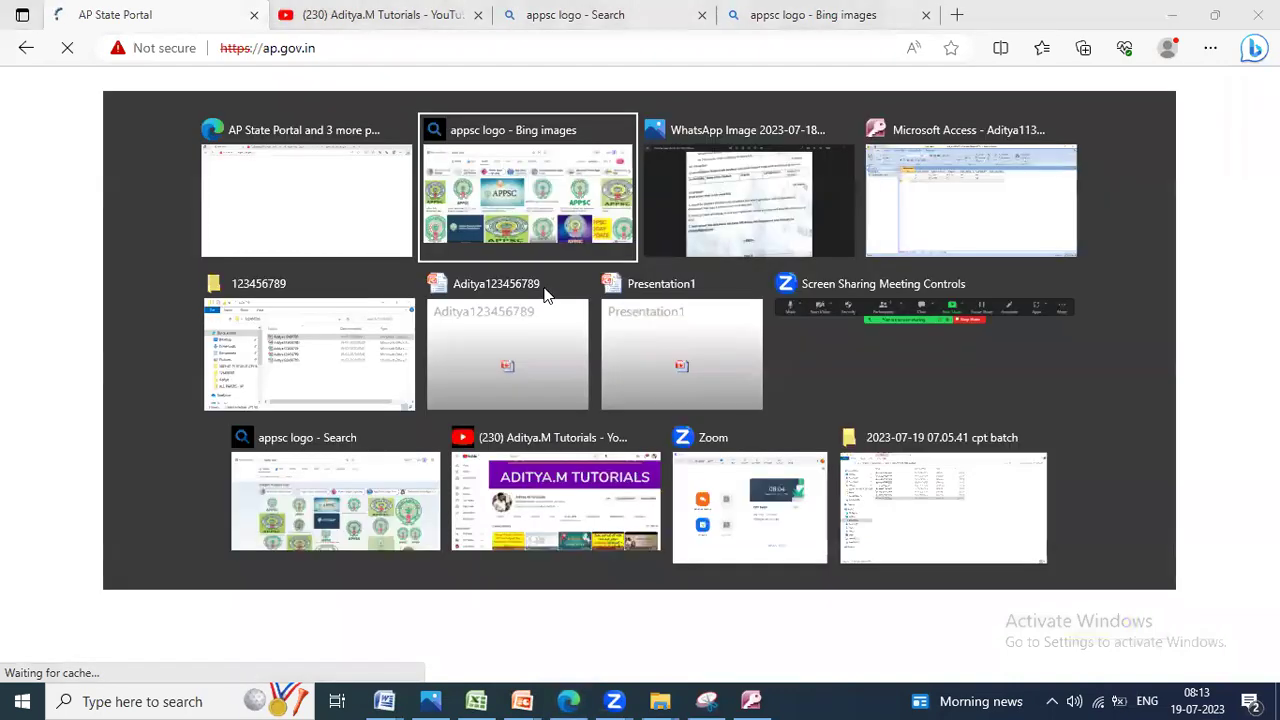
pyautogui.hotkey('alt', 'Tab')
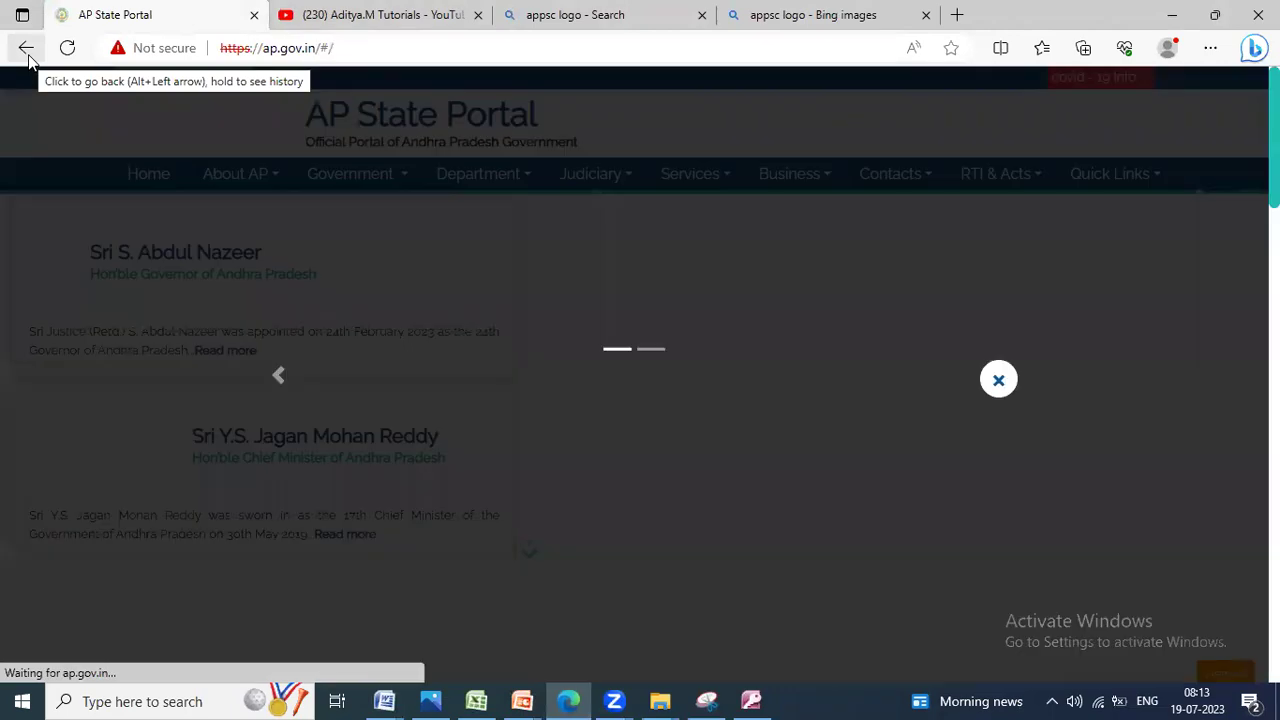
pyautogui.click(998, 379)
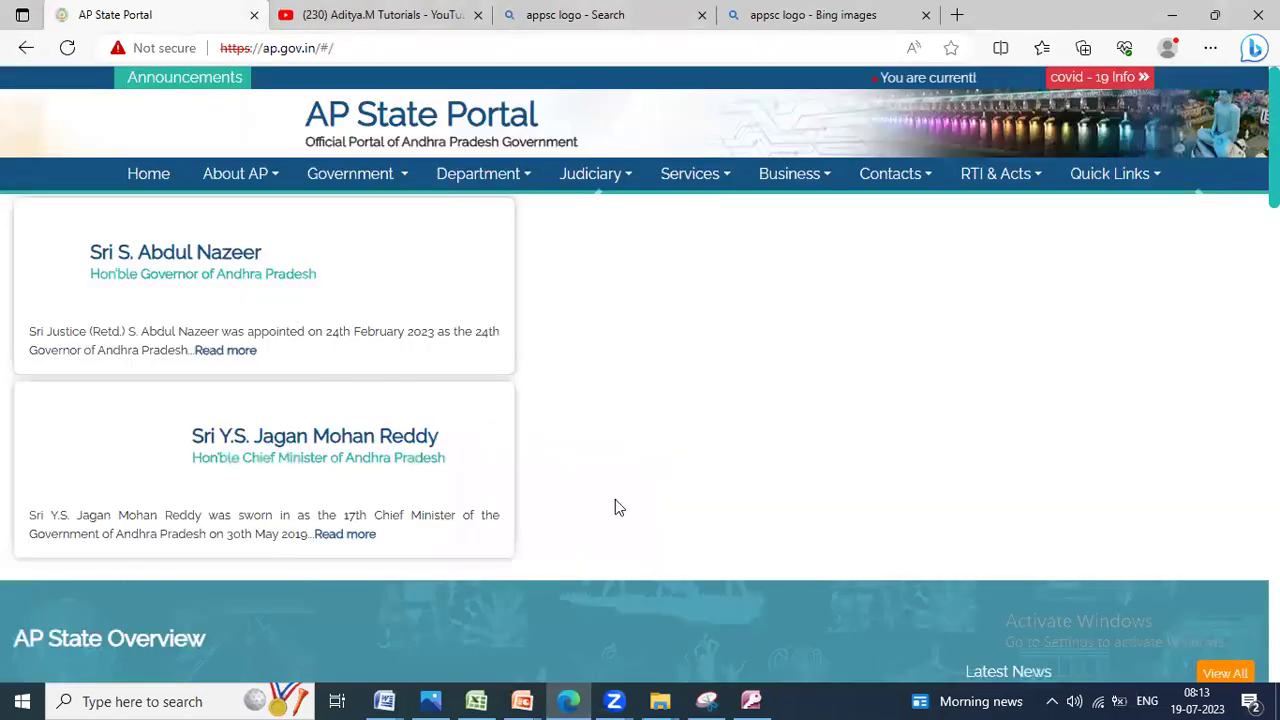
pyautogui.hotkey('alt', 'Tab')
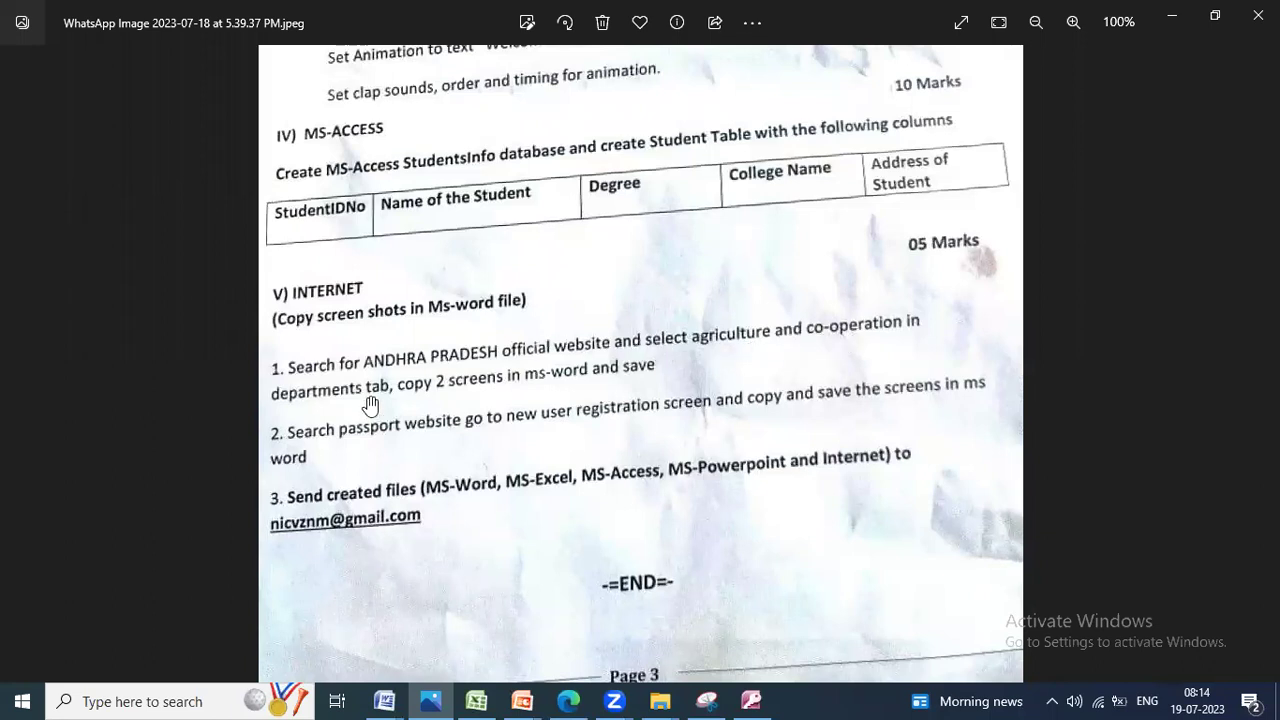
pyautogui.click(1172, 15)
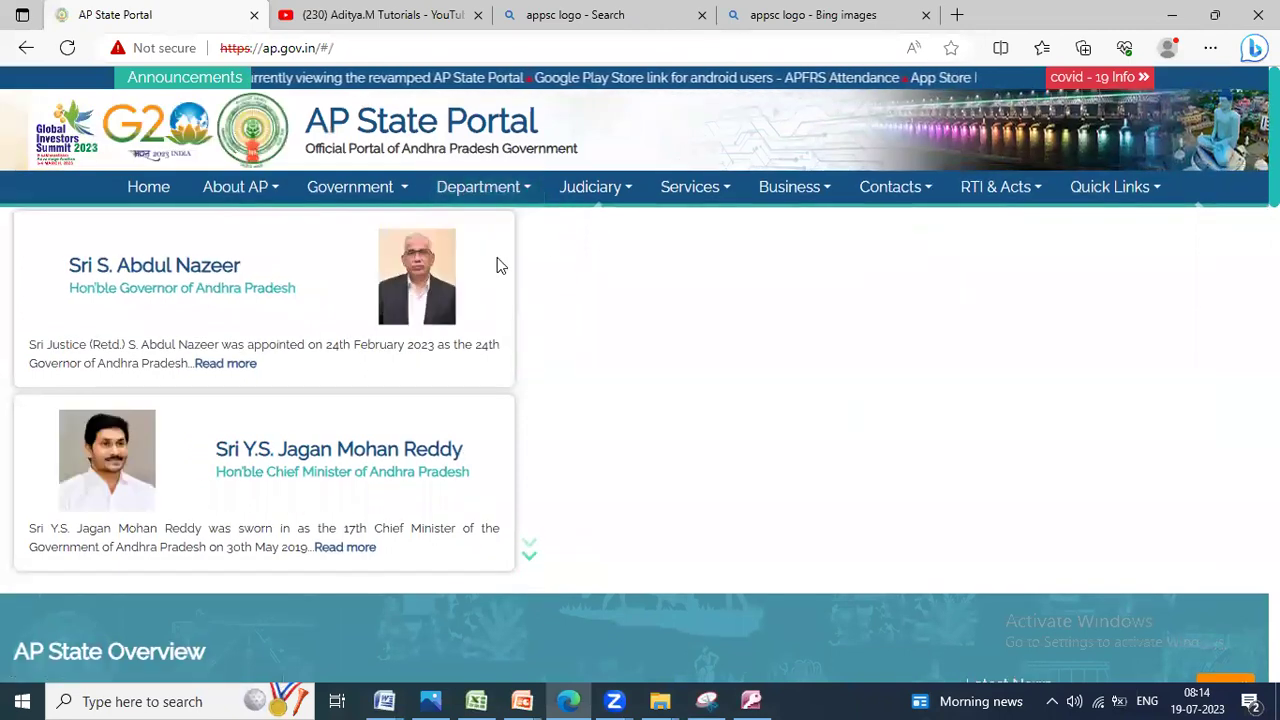
pyautogui.click(287, 47)
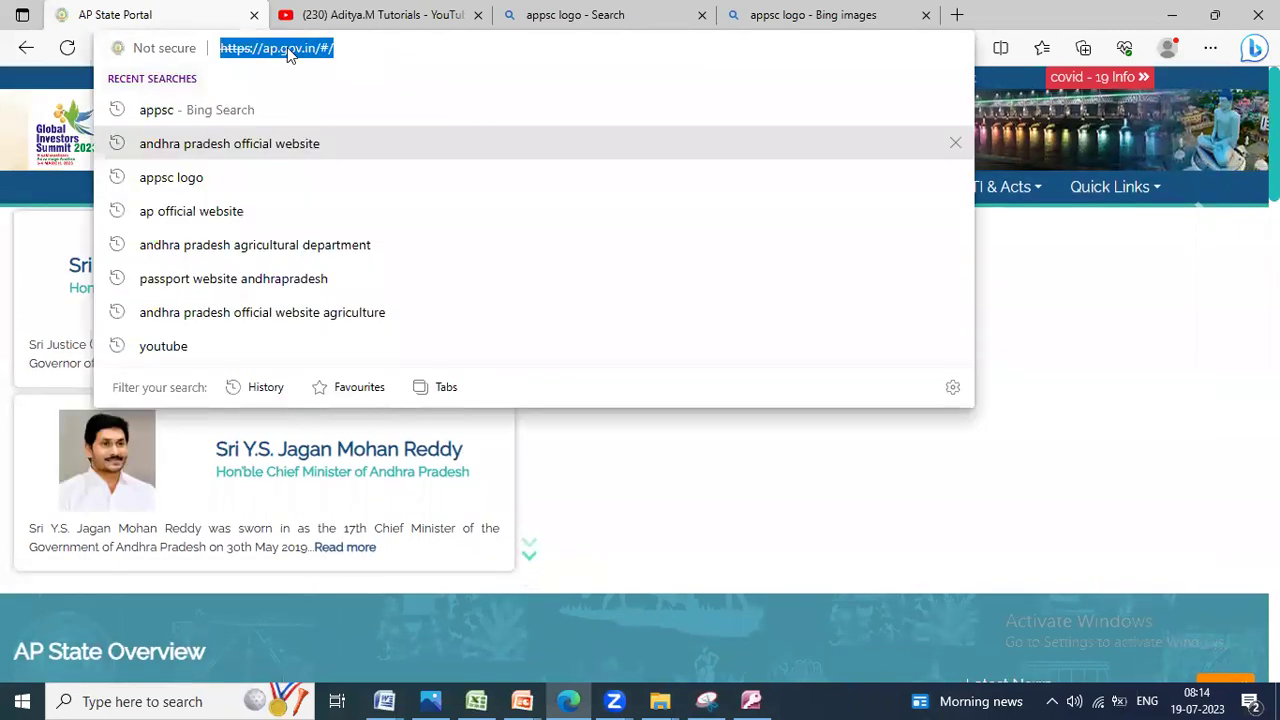
# Step: Search Google for 'andhra pradesh agriculture official website' and open the Agriculture Department result
pyautogui.write('google.co')
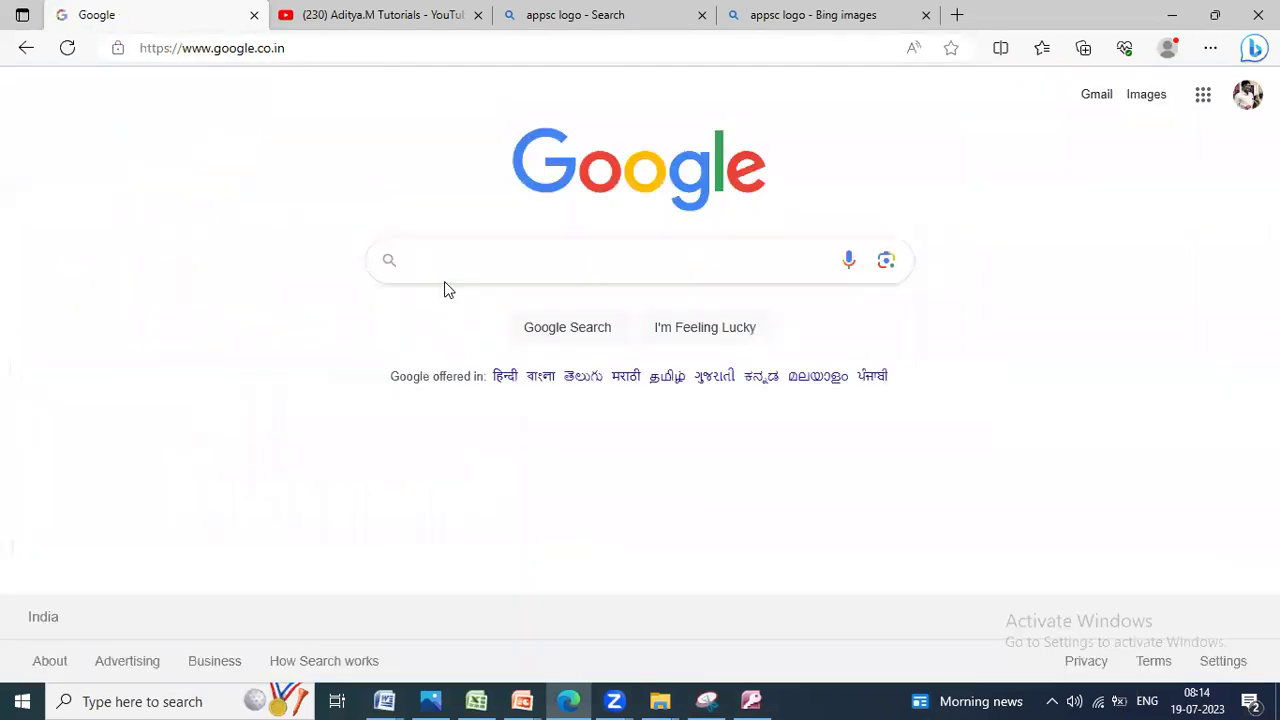
pyautogui.write('andhra pr')
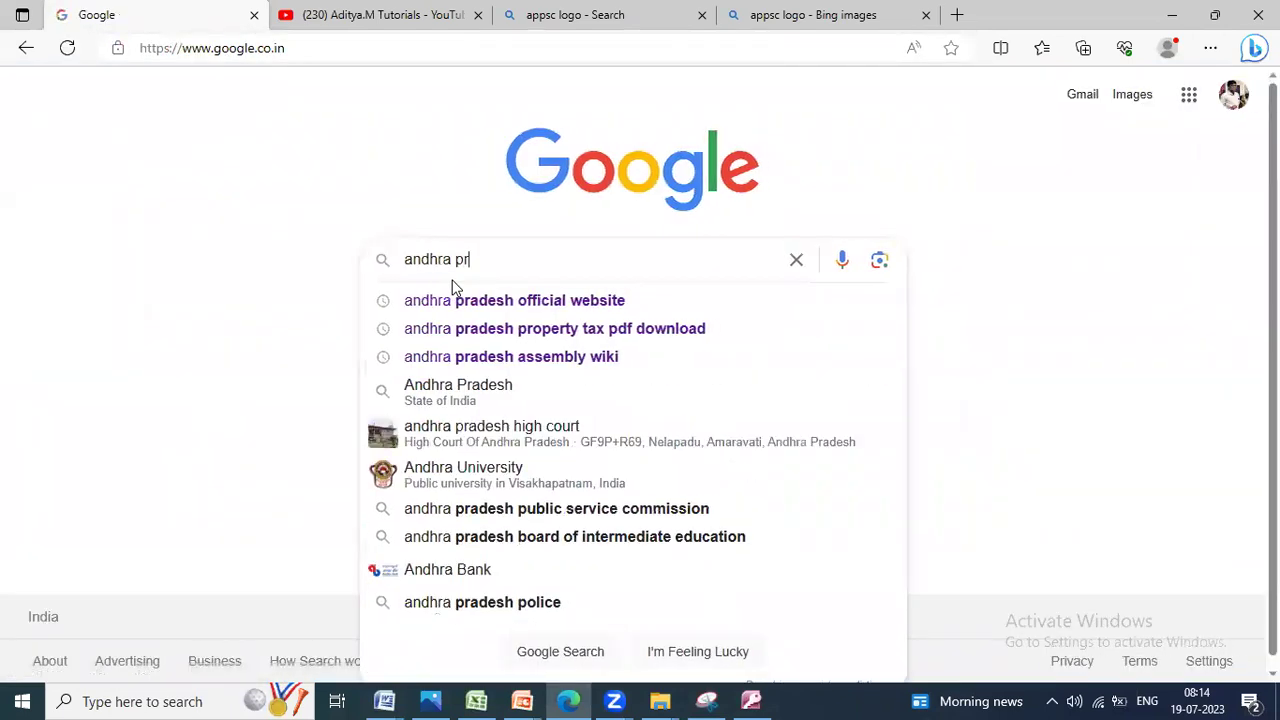
pyautogui.write('adesh agricul')
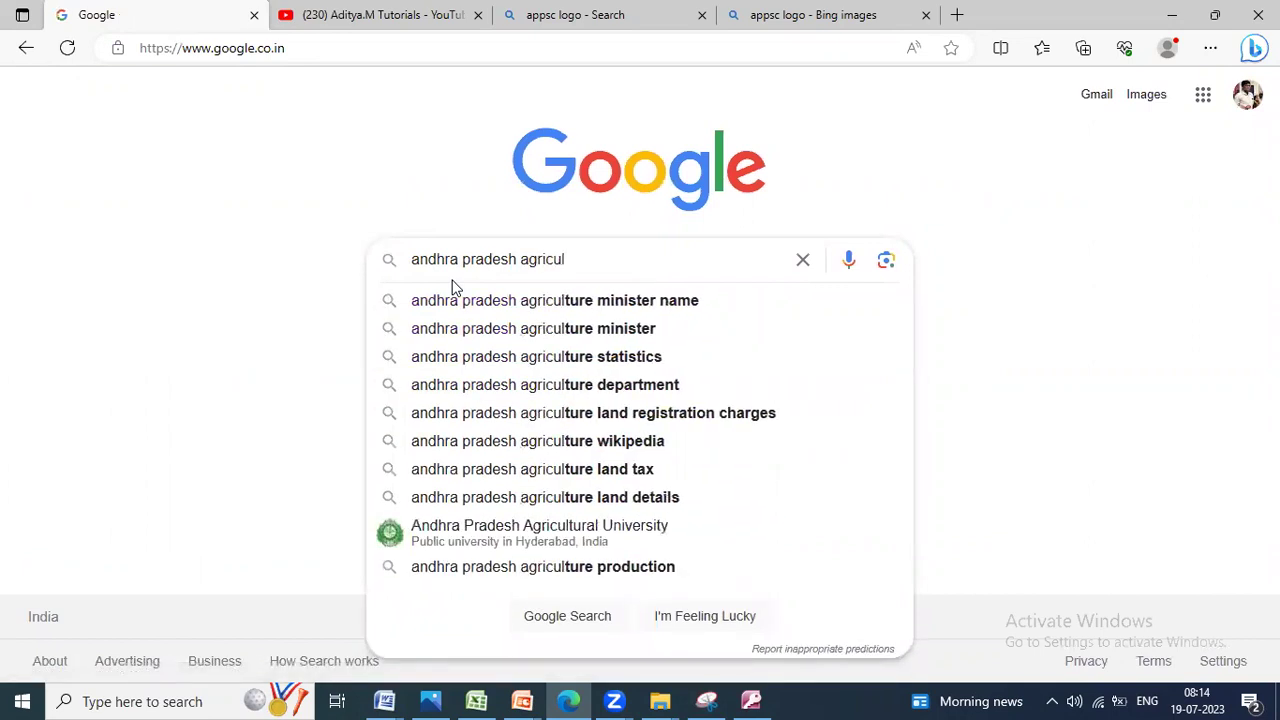
pyautogui.press('Down')
pyautogui.press('BackSpace')
pyautogui.press('BackSpace')
pyautogui.press('BackSpace')
pyautogui.press('BackSpace')
pyautogui.press('BackSpace')
pyautogui.write('officia')
pyautogui.press('Down')
pyautogui.press('Down')
pyautogui.press('Down')
pyautogui.press('Down')
pyautogui.write('l')
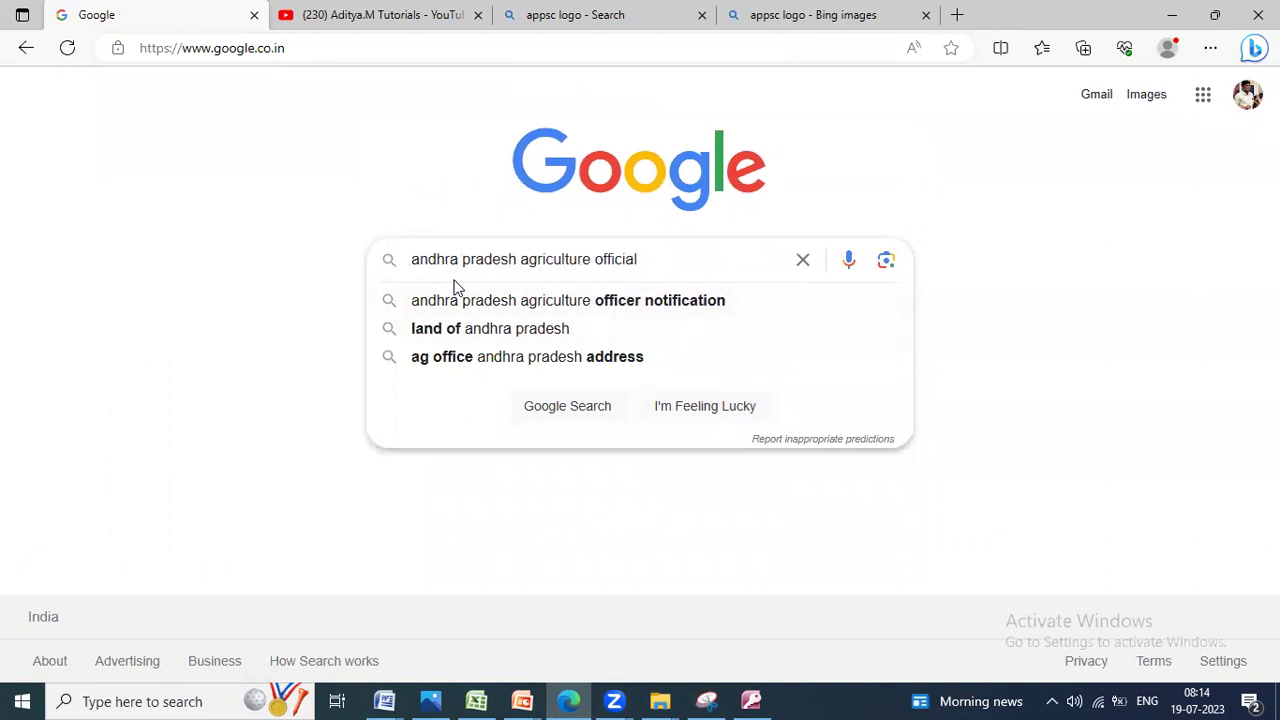
pyautogui.write(' website')
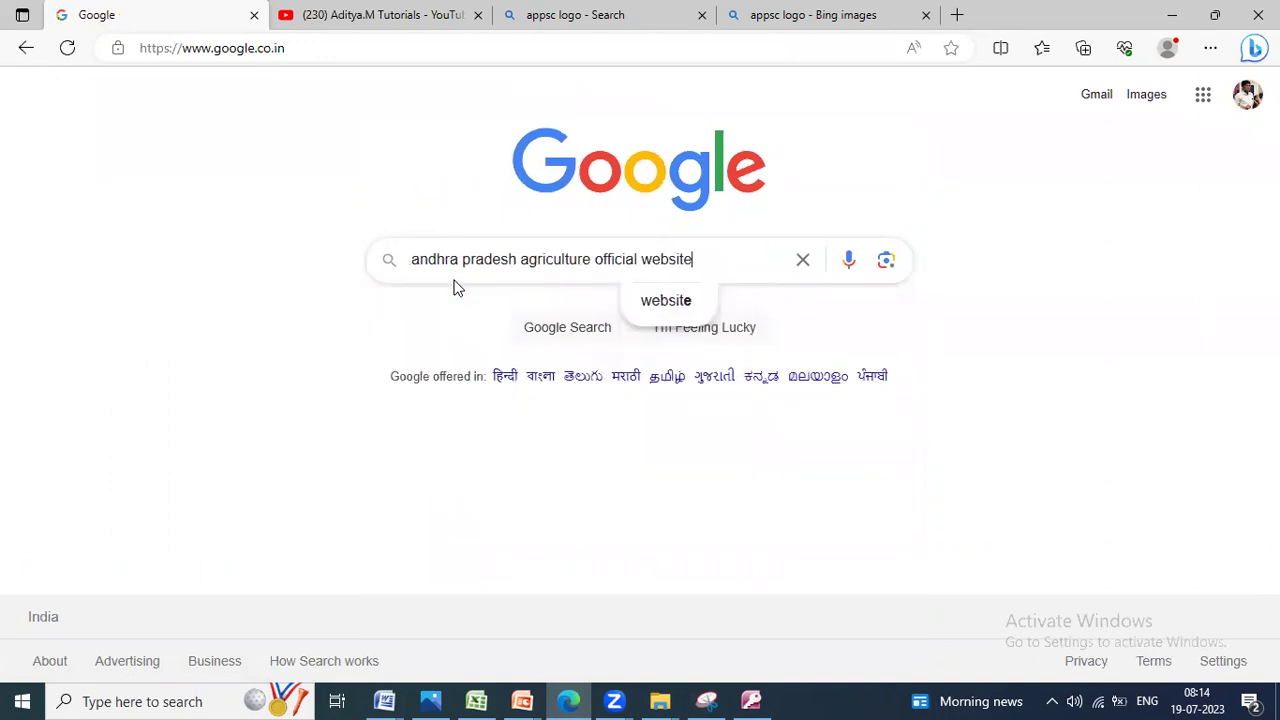
pyautogui.press('Return')
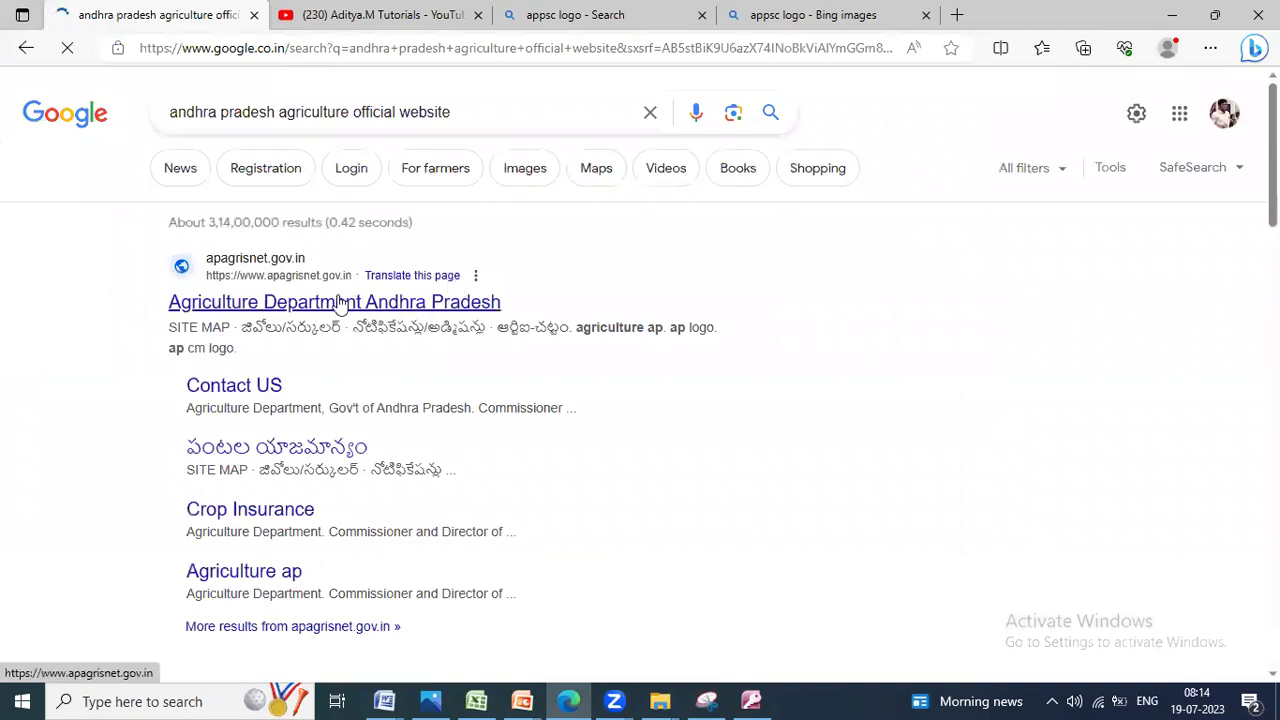
pyautogui.click(376, 303)
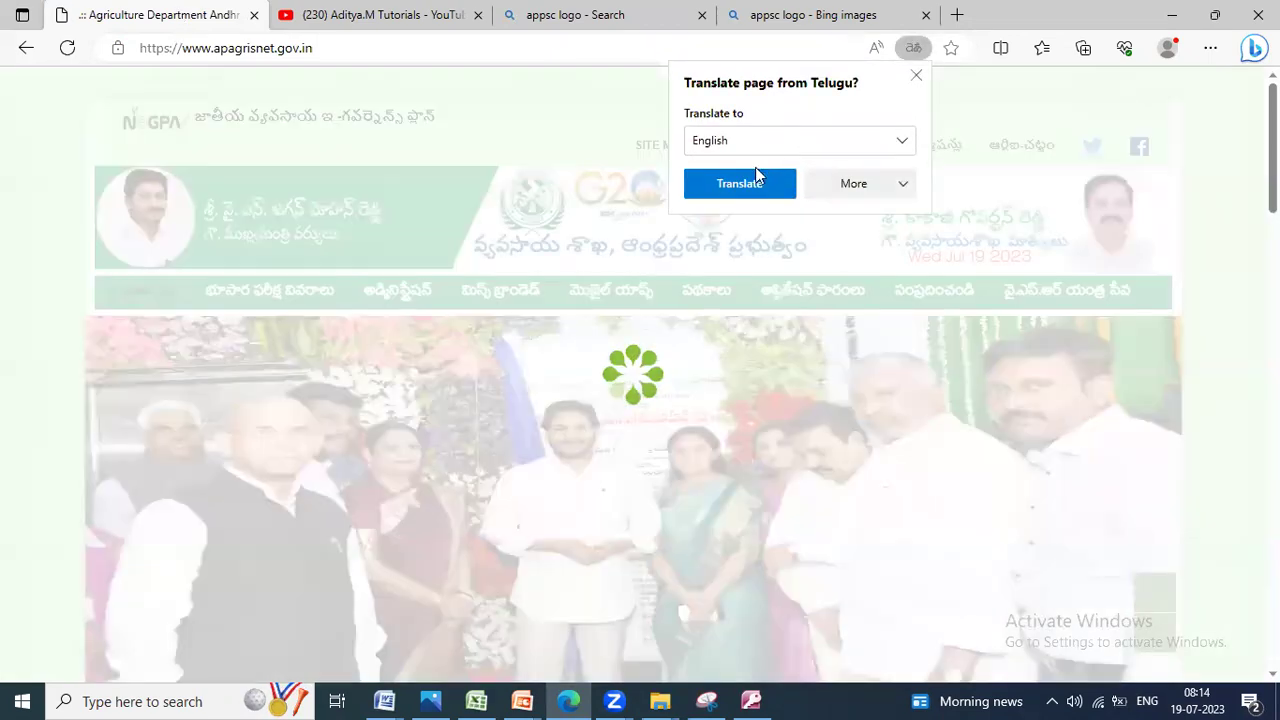
# Step: Translate the site to English and open the full details on preparing a soil testing sample
pyautogui.click(757, 180)
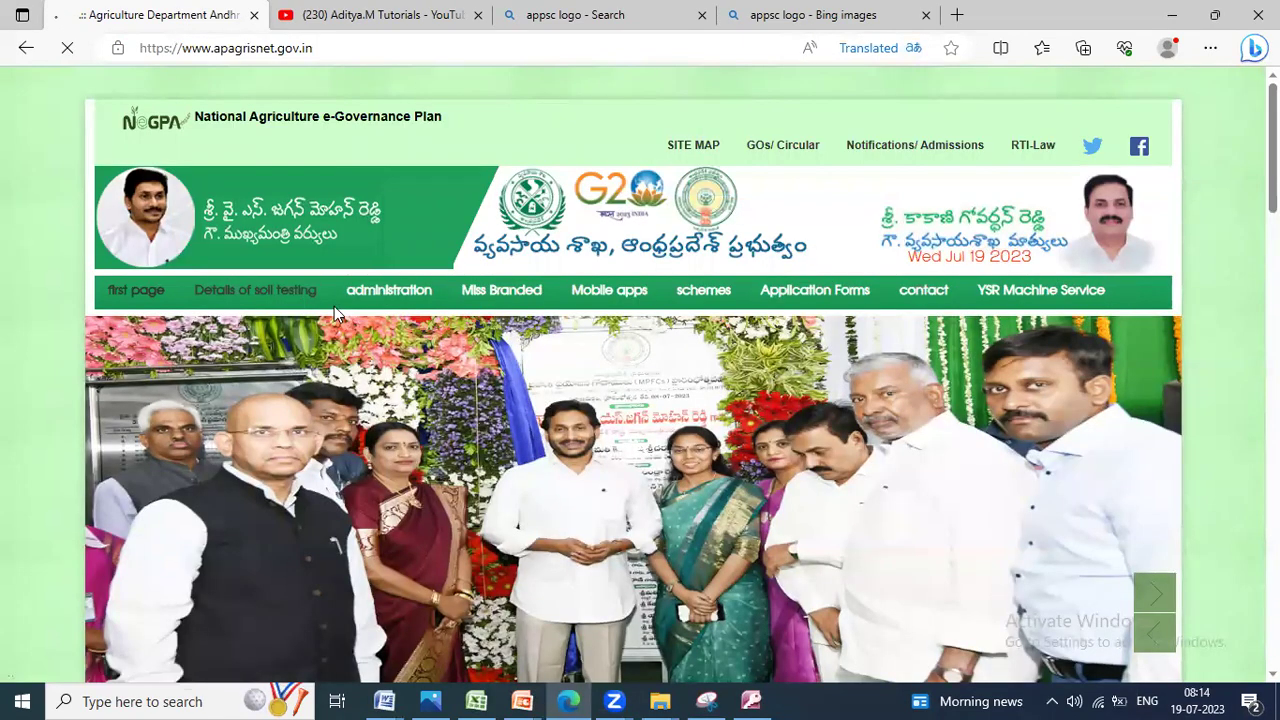
pyautogui.click(298, 300)
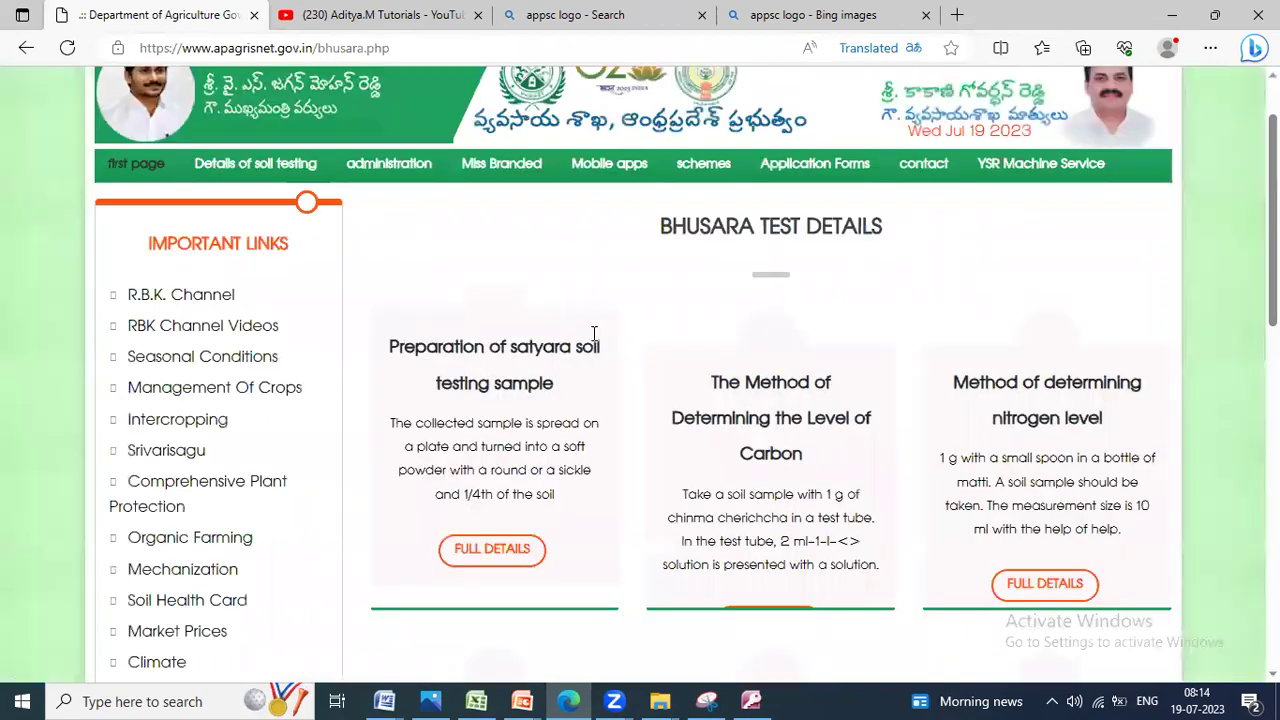
pyautogui.scroll(-1, 594, 347)
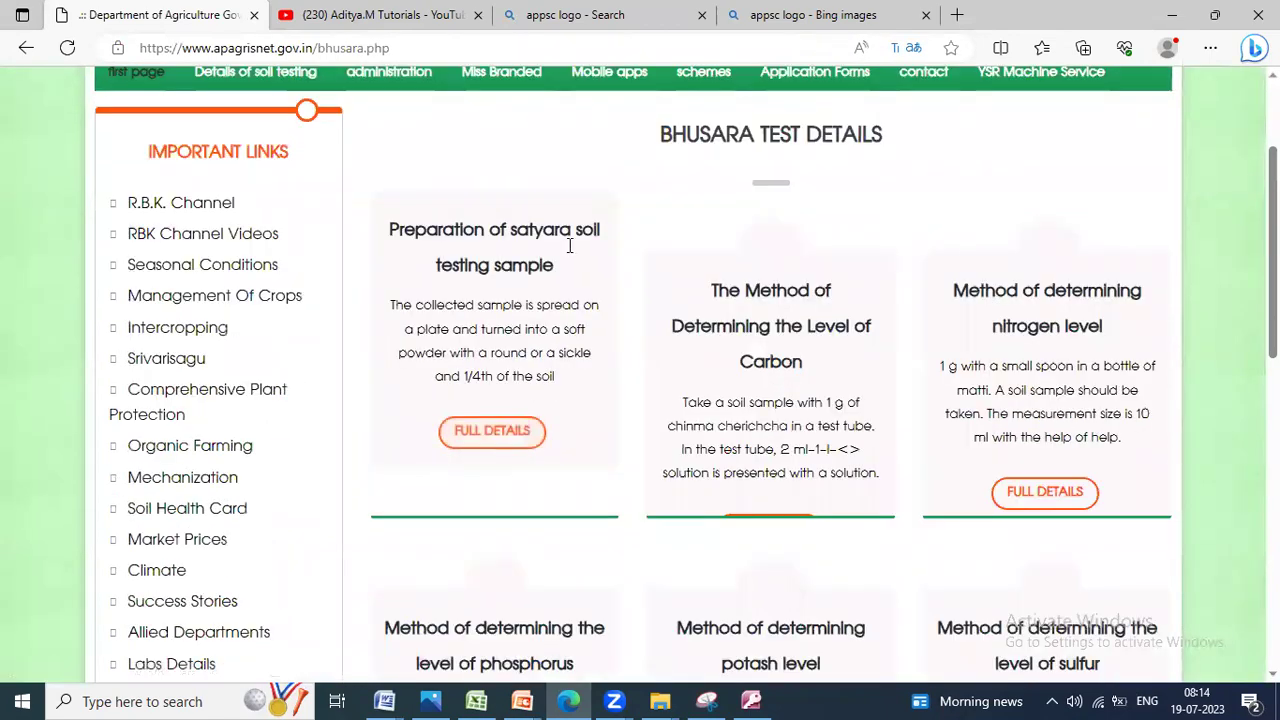
pyautogui.click(491, 432)
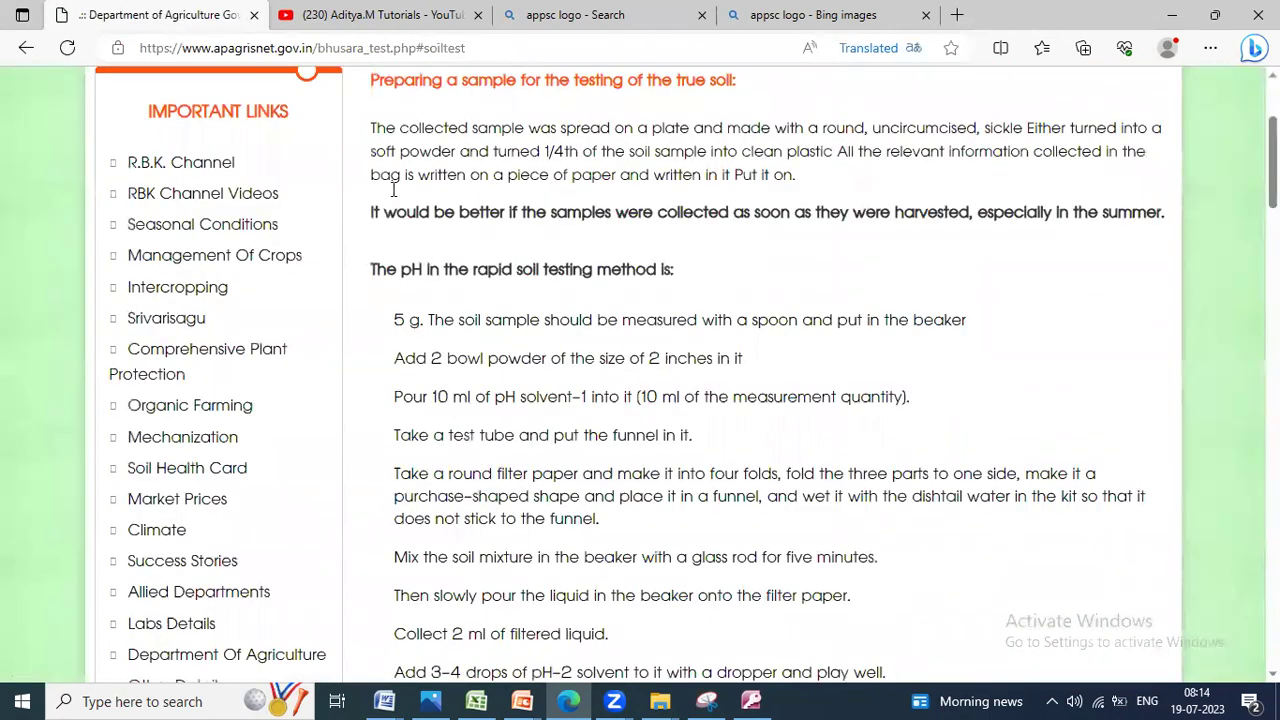
pyautogui.press('super+r')
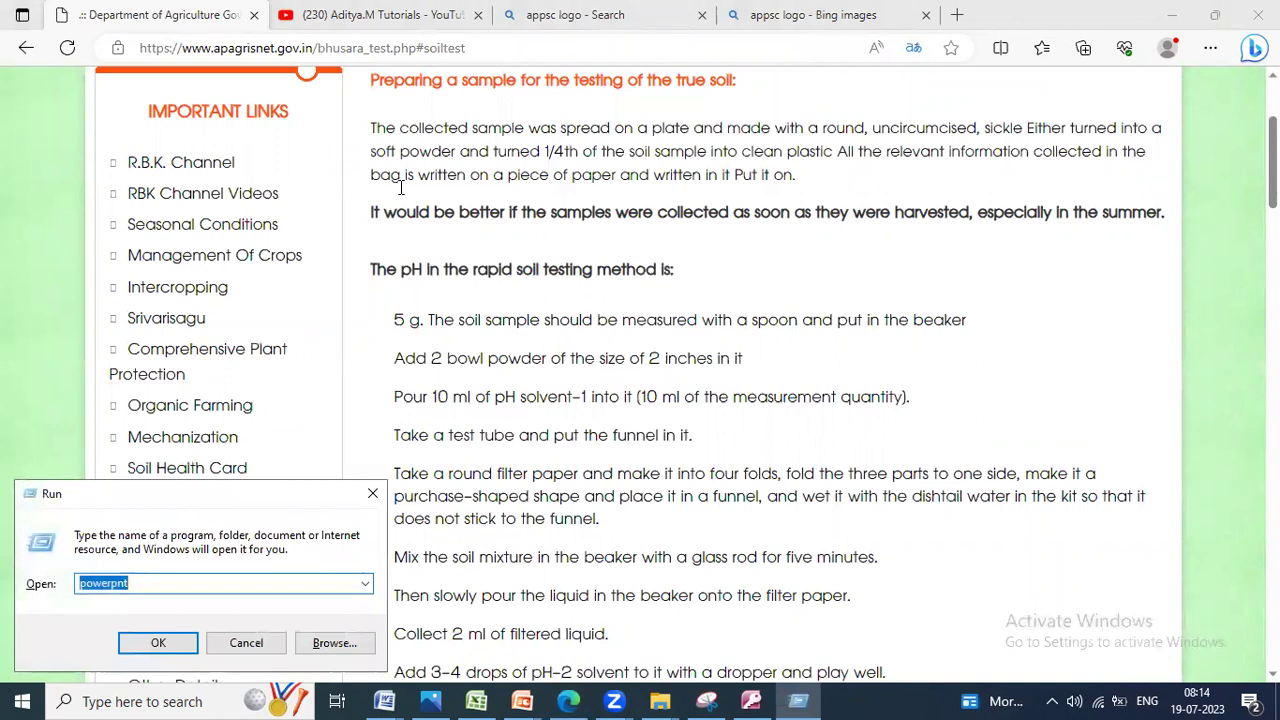
# Step: Launch Word from the Run box and maximize the new blank document
pyautogui.write('win')
pyautogui.press('Down')
pyautogui.press('Return')
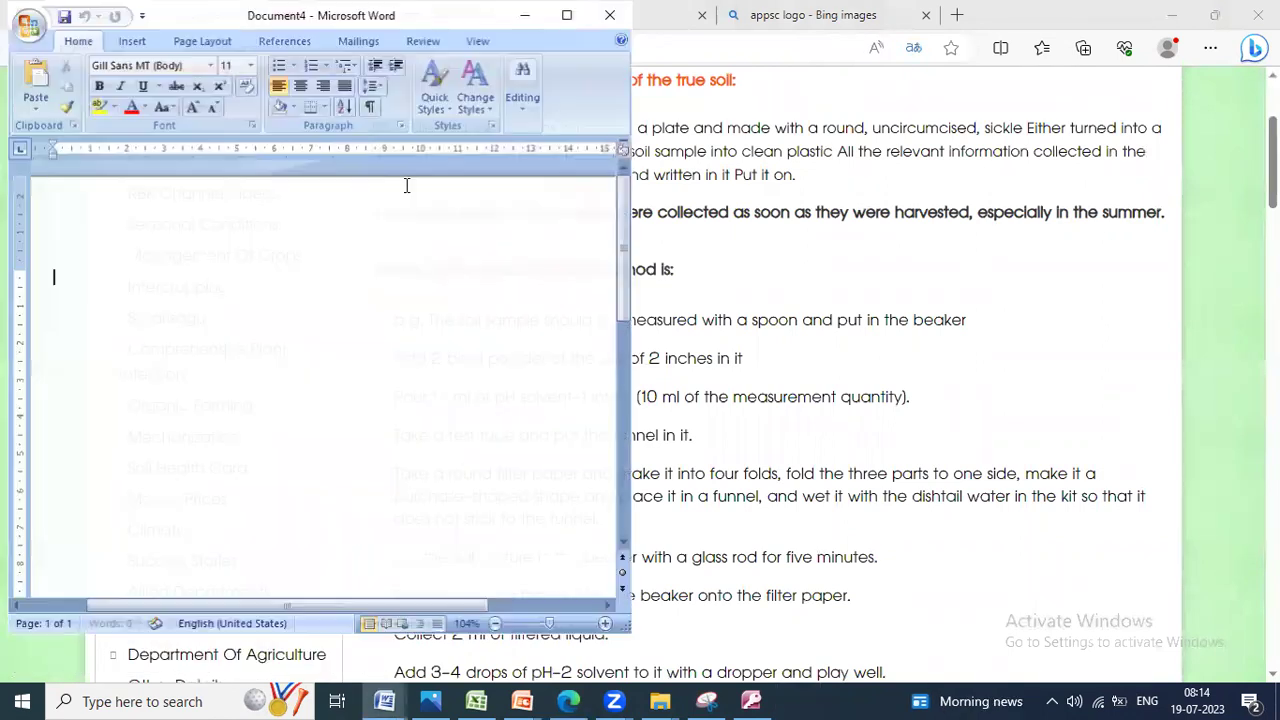
pyautogui.doubleClick(567, 15)
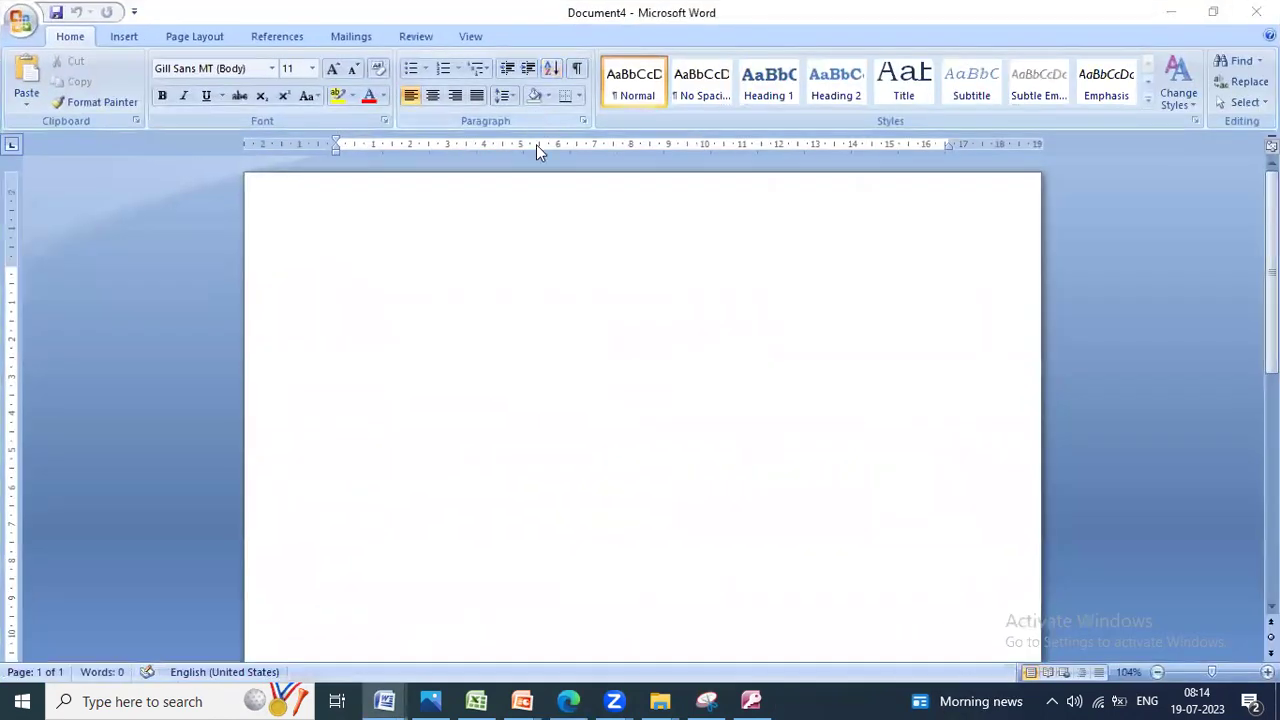
# Step: Copy the soil sample preparation text through the filter paper step into Word
pyautogui.hotkey('alt', 'Tab')
pyautogui.moveTo(379, 82); pyautogui.dragTo(1089, 604)
pyautogui.hotkey('ctrl', 'c')
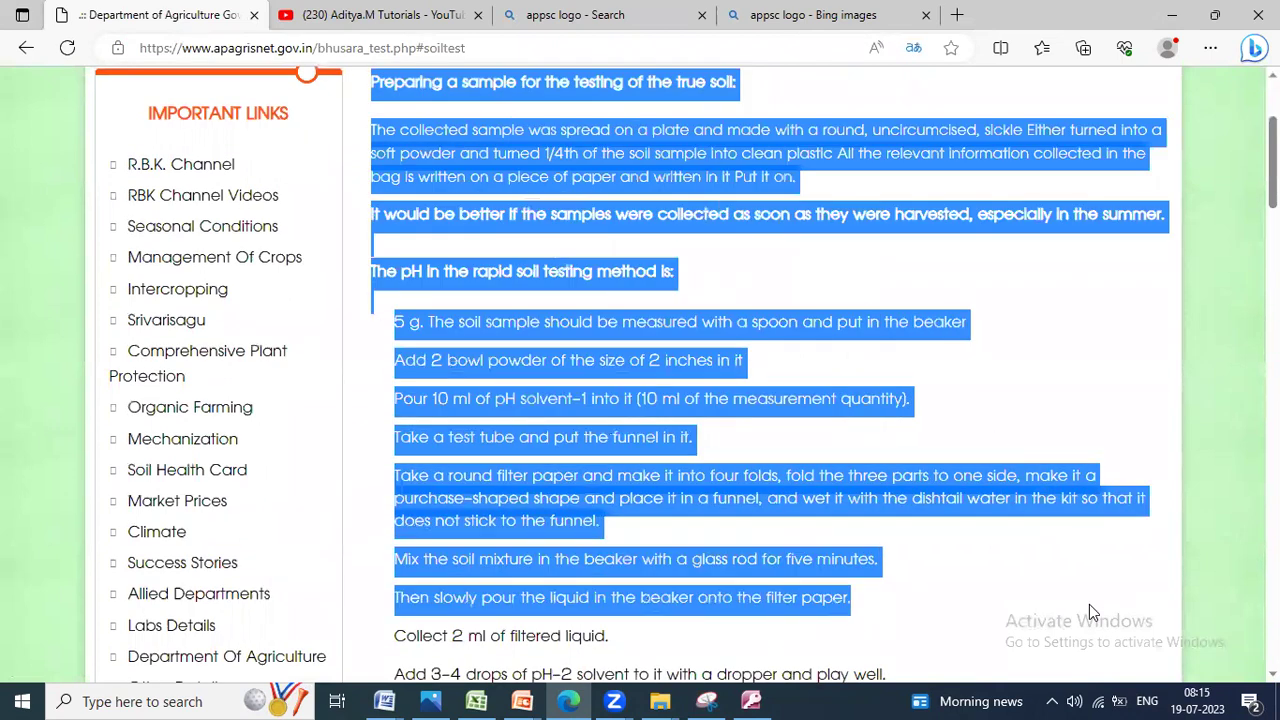
pyautogui.hotkey('alt', 'Tab')
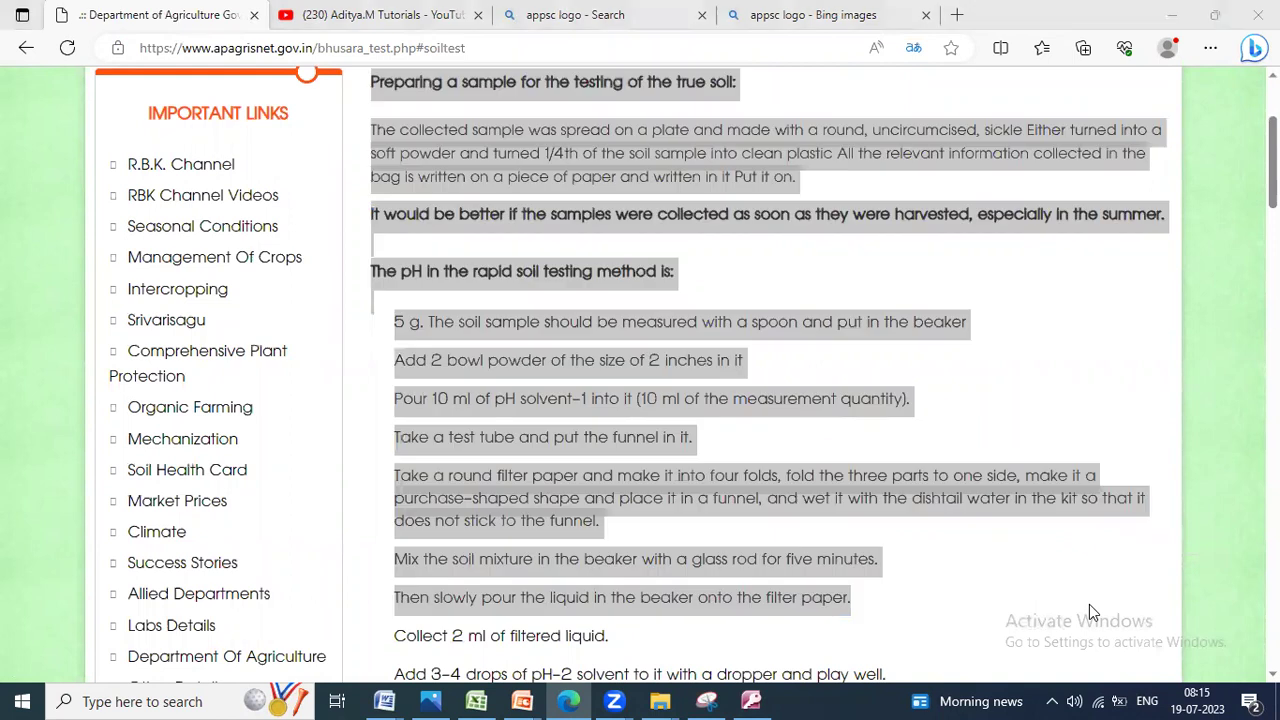
pyautogui.hotkey('ctrl', 'v')
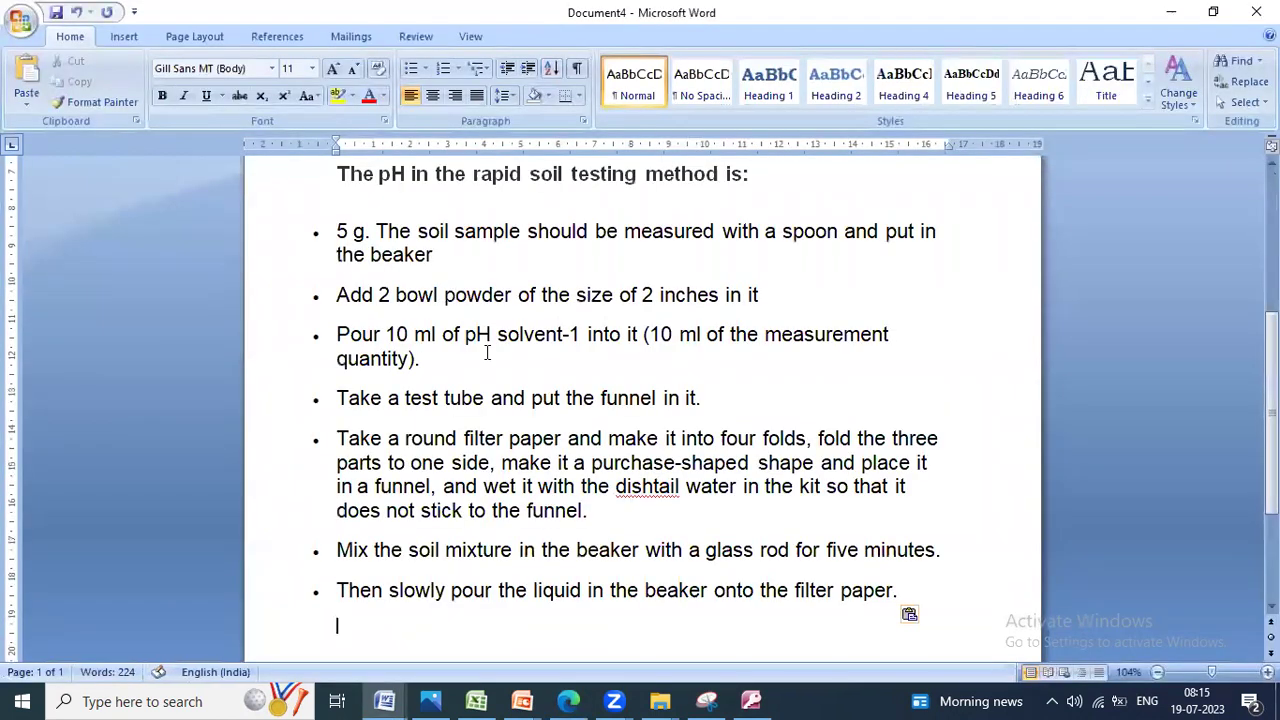
pyautogui.scroll(10, 487, 348)
pyautogui.scroll(-10, 488, 355)
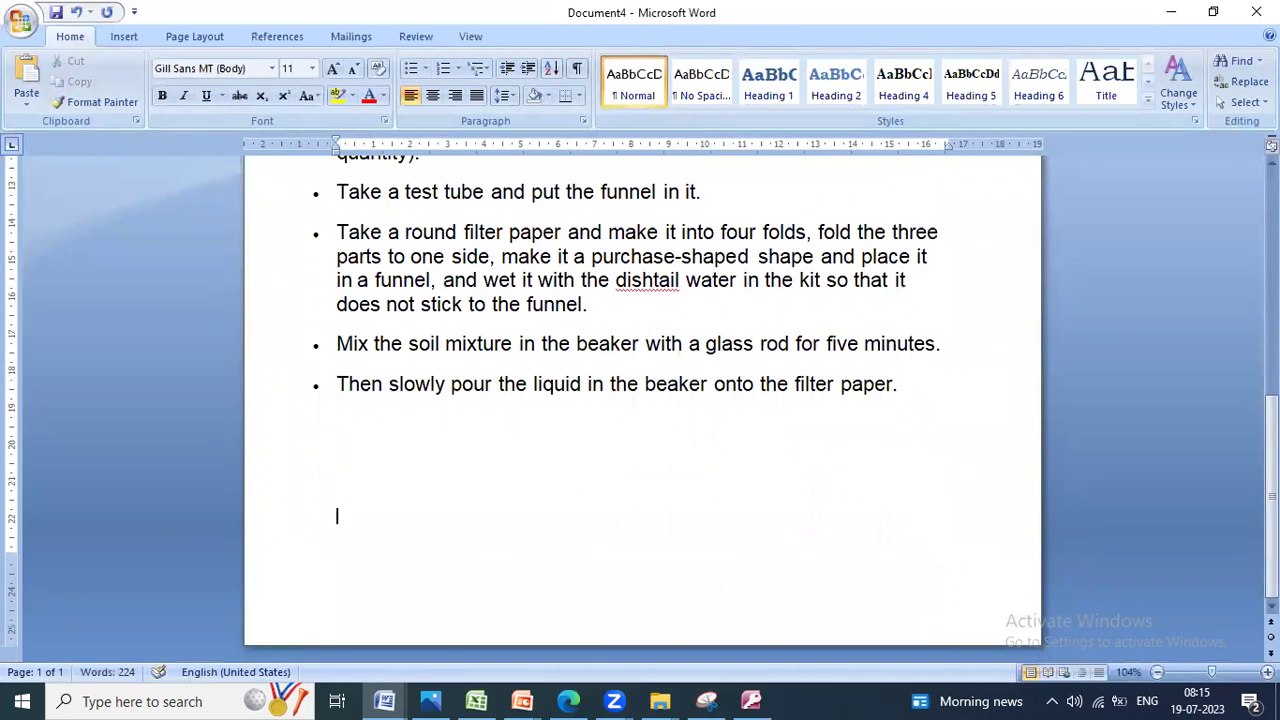
pyautogui.scroll(-2, 642, 400)
# Step: Copy the text from 'Collect 2 ml' through the carbon heading into Word
pyautogui.hotkey('alt', 'Tab')
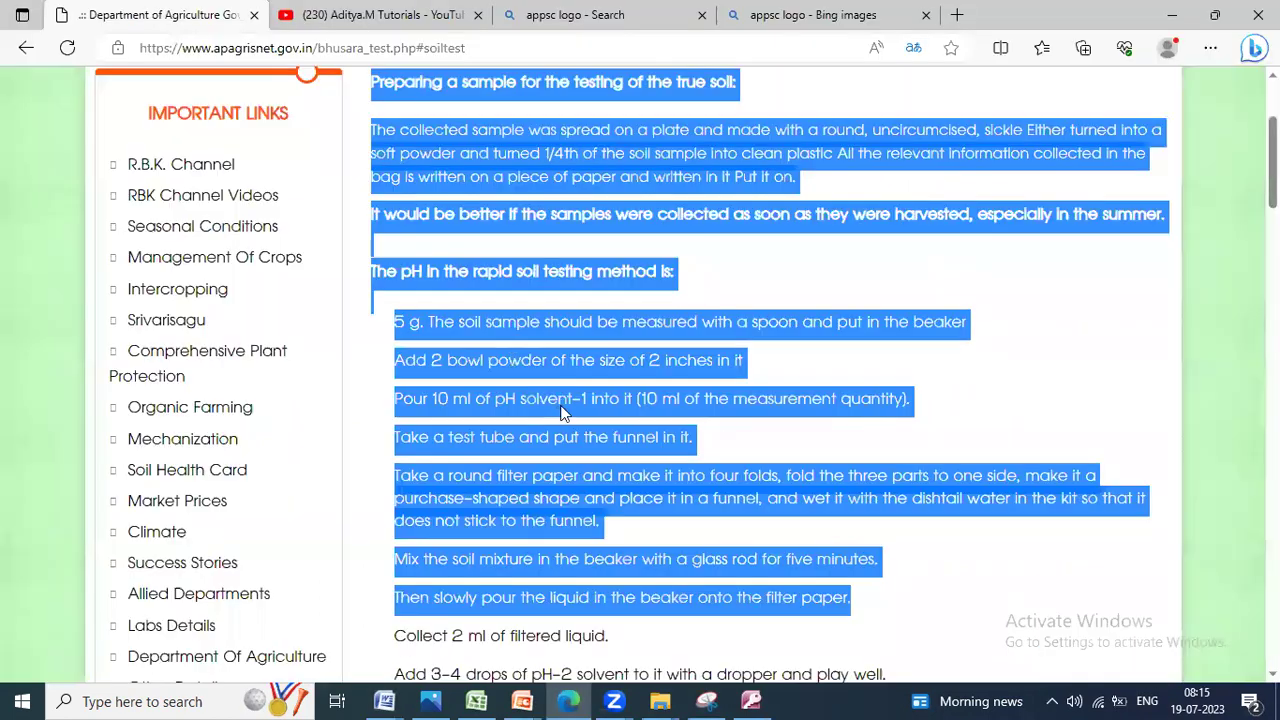
pyautogui.scroll(-5, 508, 300)
pyautogui.scroll(1, 416, 149)
pyautogui.moveTo(390, 186); pyautogui.dragTo(991, 634)
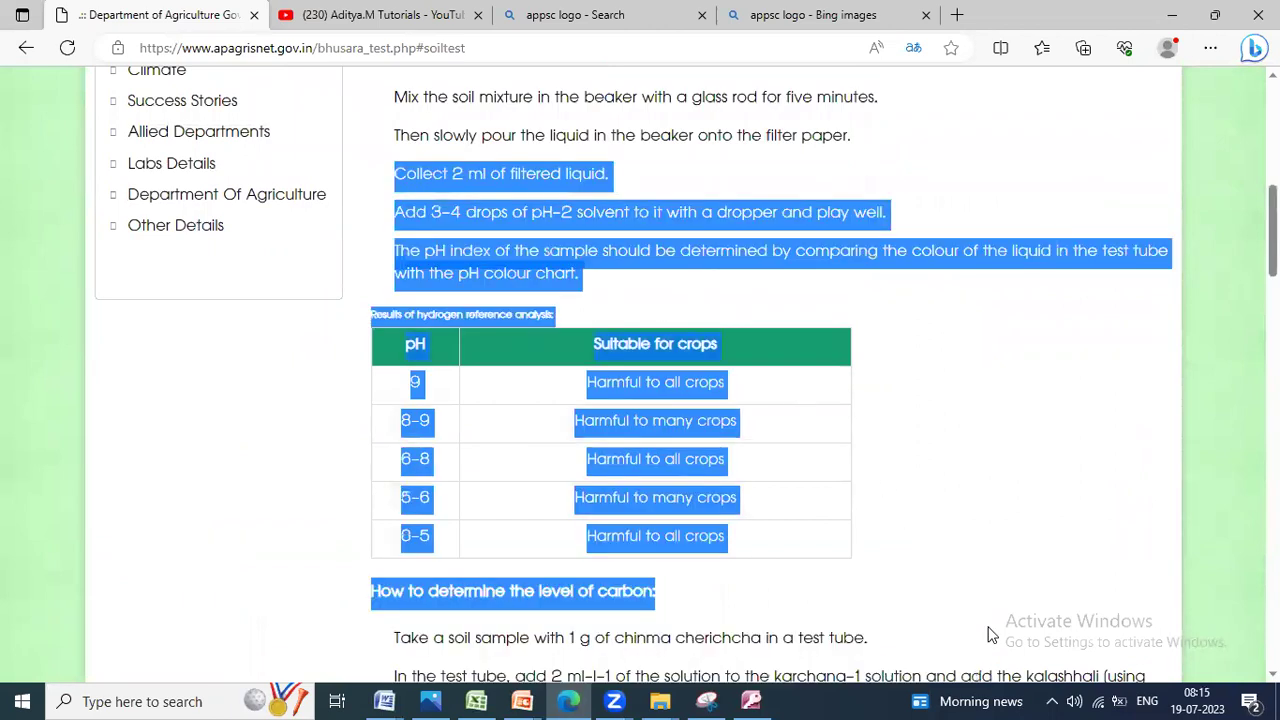
pyautogui.hotkey('alt', 'Tab')
pyautogui.hotkey('ctrl', 'v')
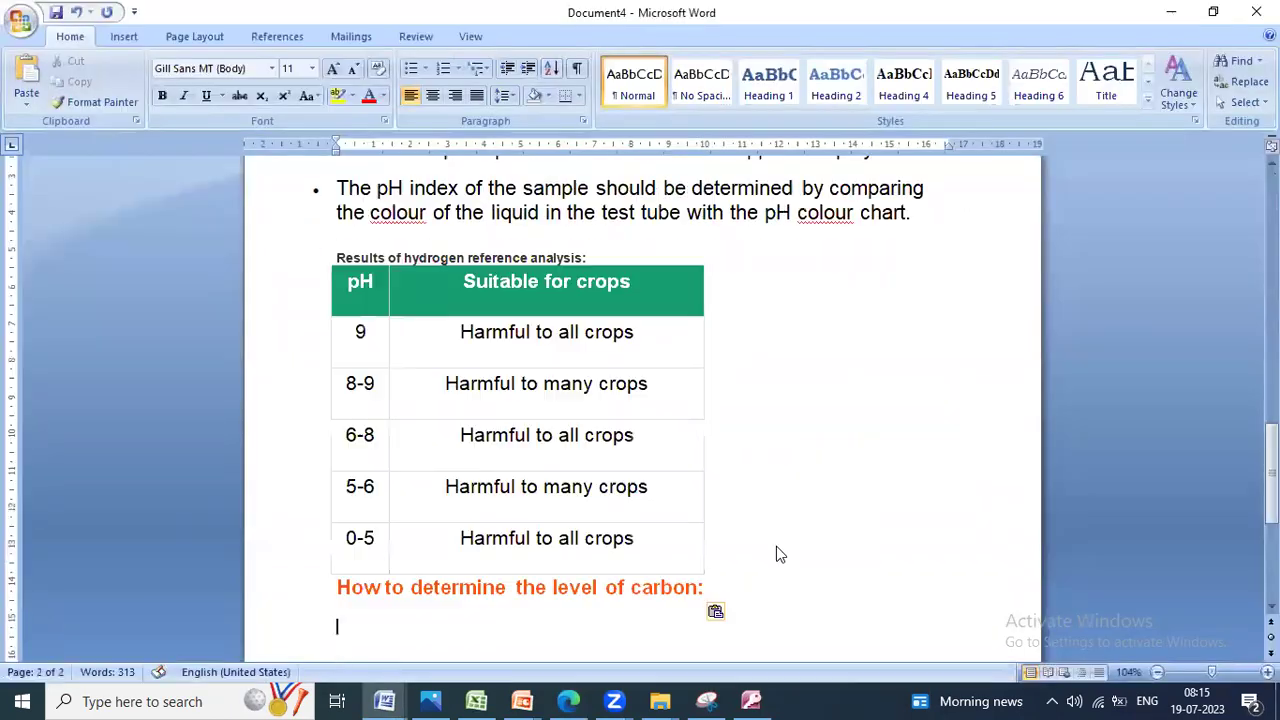
# Step: Save the document as Aditya123456789-Internet in the Desktop's 123456789 folder
pyautogui.click(33, 28)
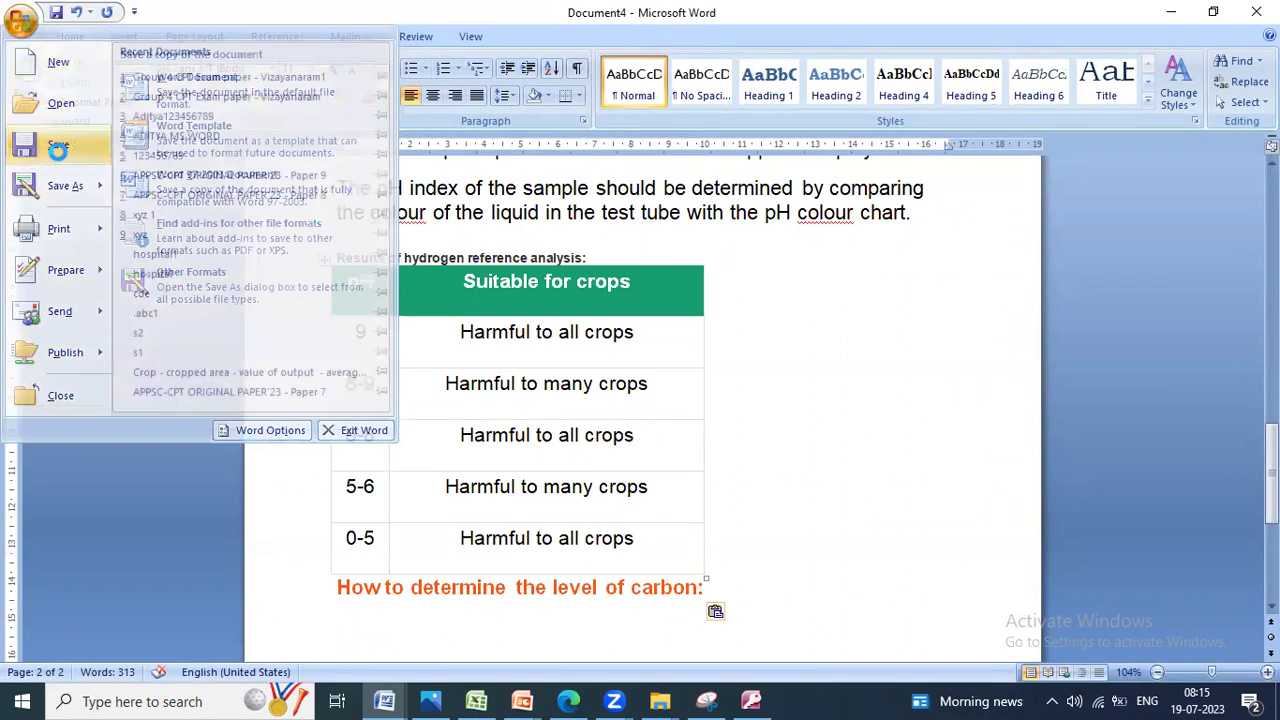
pyautogui.click(57, 148)
pyautogui.write('Aditya123456789-Internet')
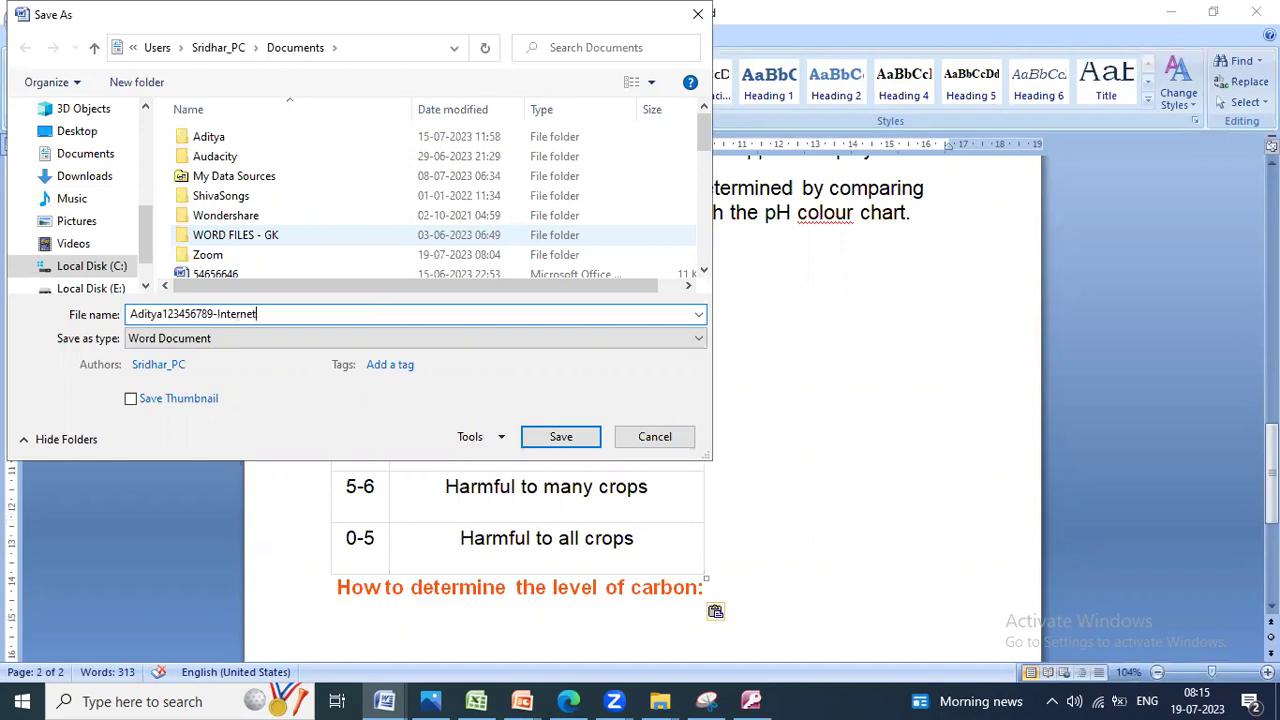
pyautogui.scroll(5, 95, 180)
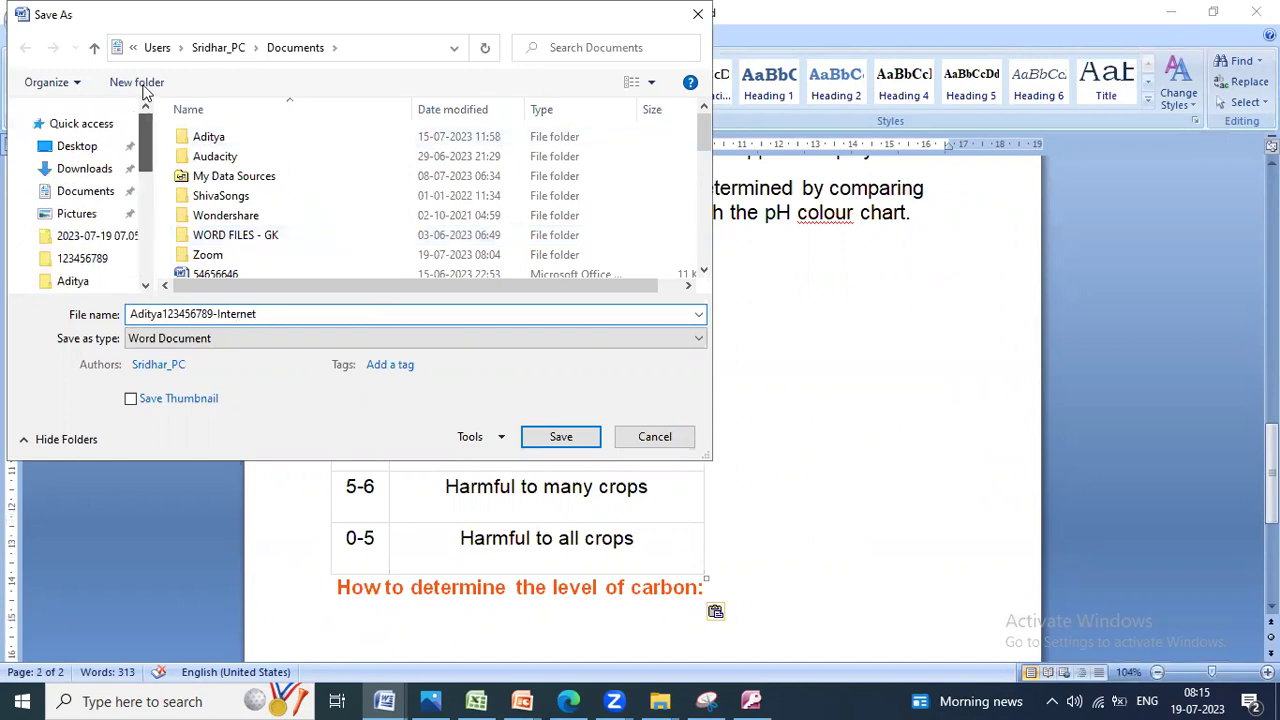
pyautogui.click(96, 147)
pyautogui.doubleClick(230, 158)
pyautogui.click(560, 440)
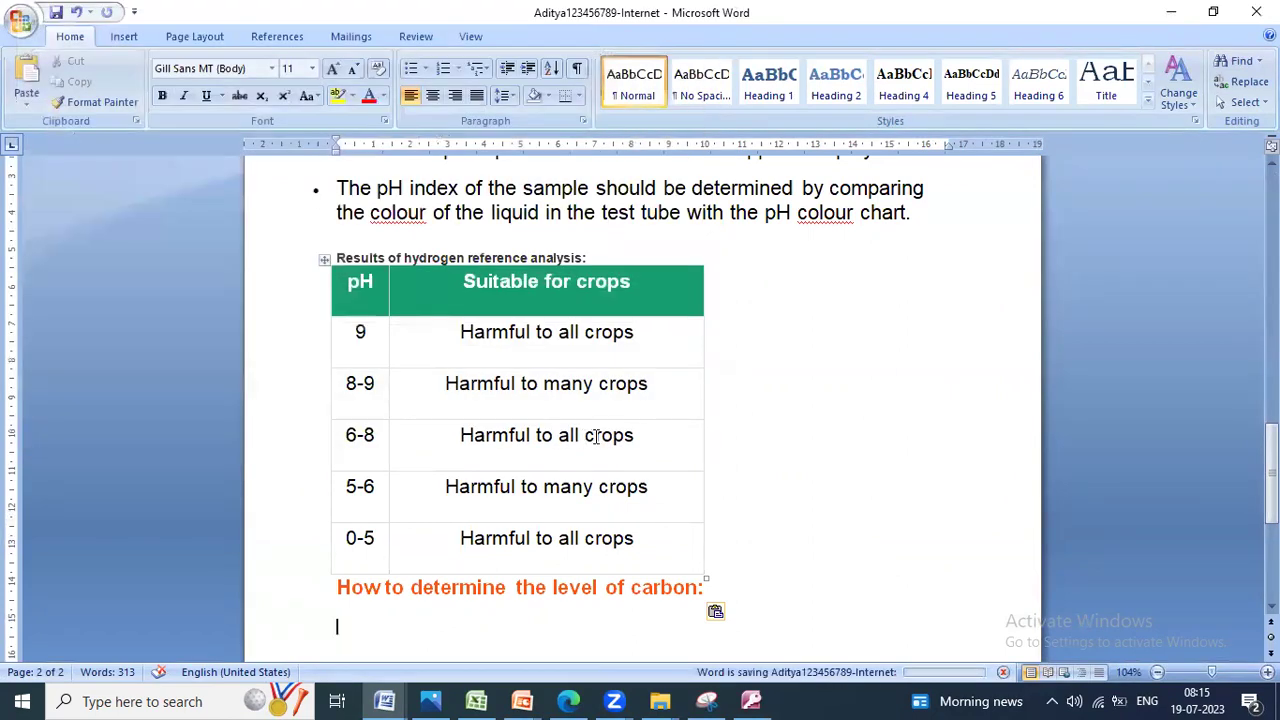
# Step: Review the exam question paper, then return to the browser and clear the page selection
pyautogui.click(568, 701)
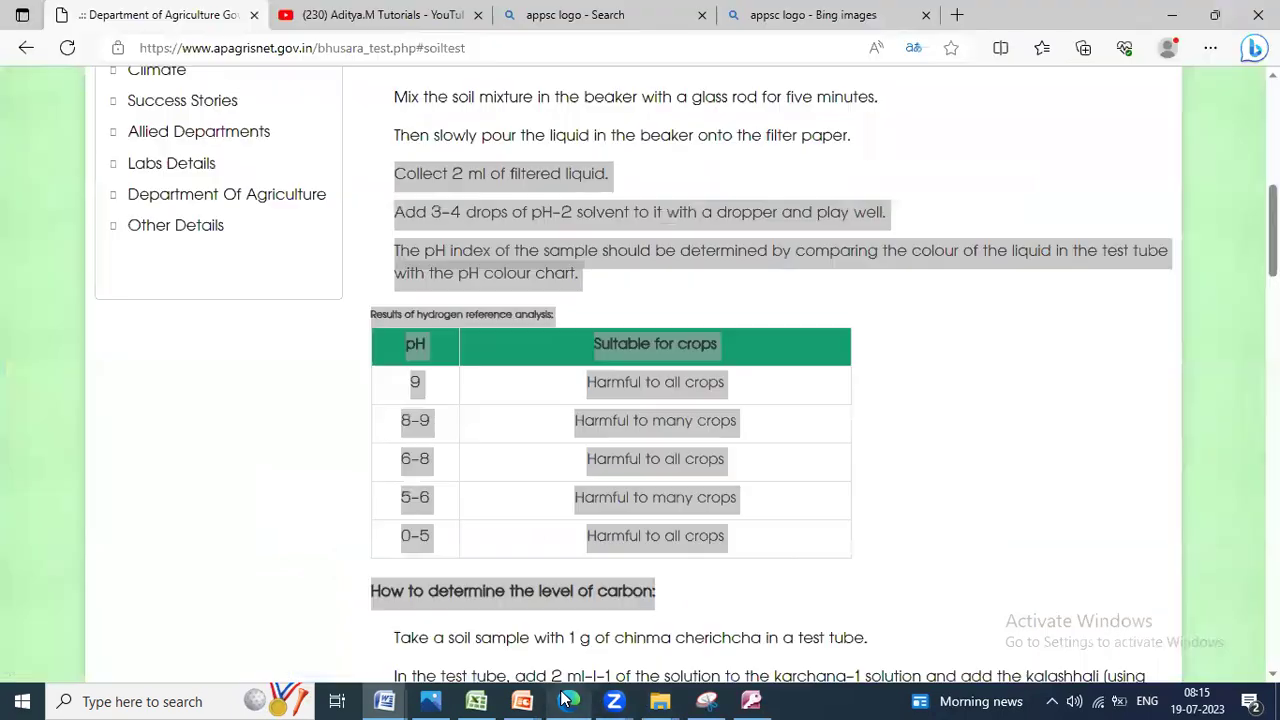
pyautogui.click(430, 700)
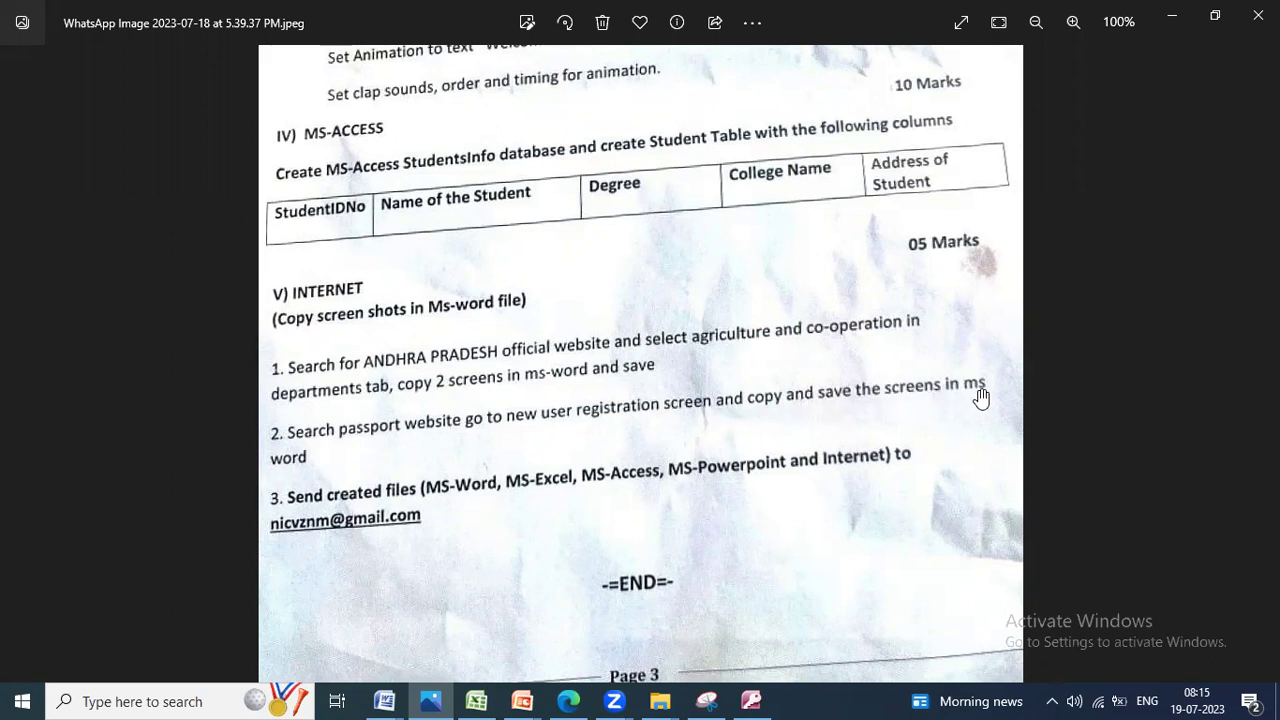
pyautogui.click(1172, 16)
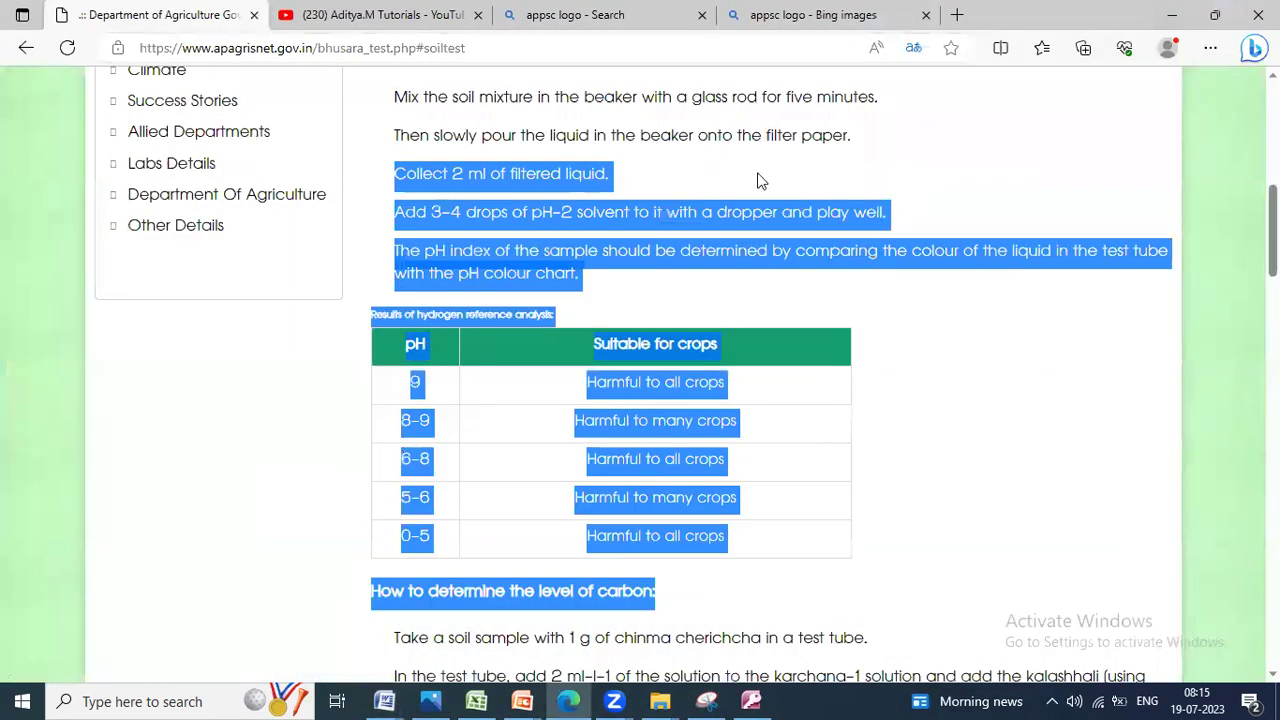
pyautogui.click(924, 414)
pyautogui.scroll(-2, 935, 408)
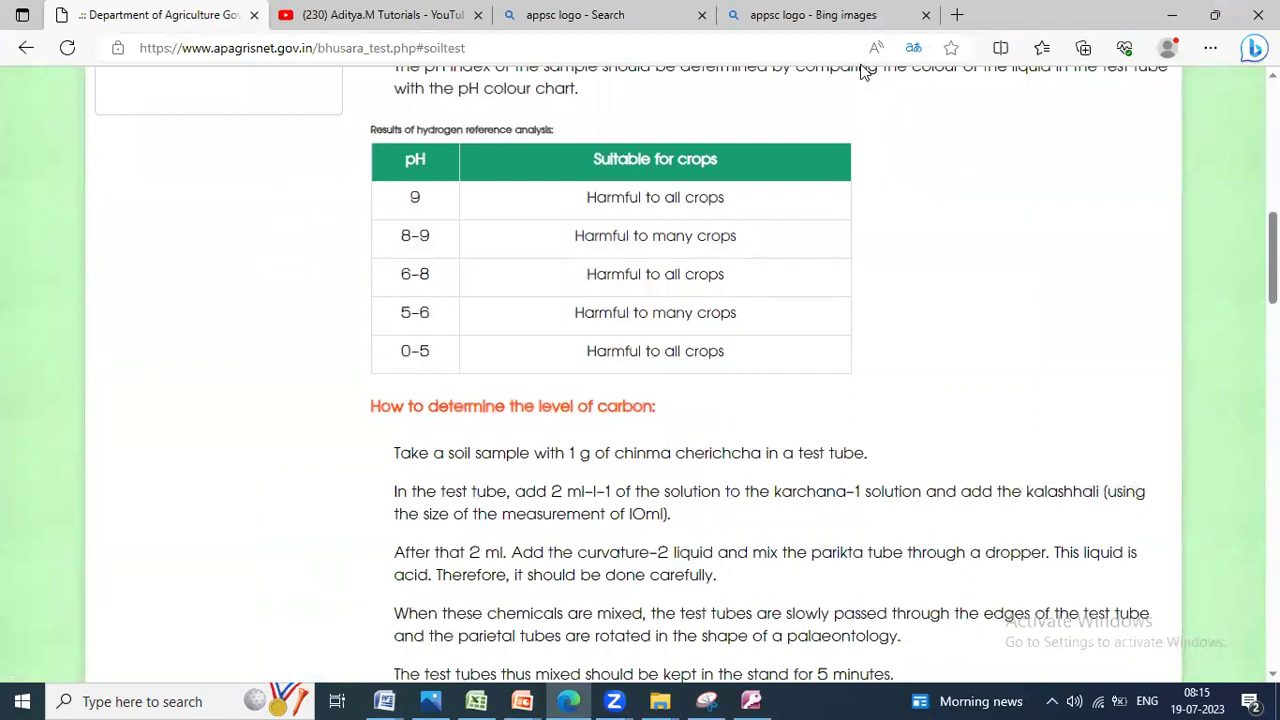
# Step: Search Google for 'passport web' and open the official Passport Seva site
pyautogui.click(957, 15)
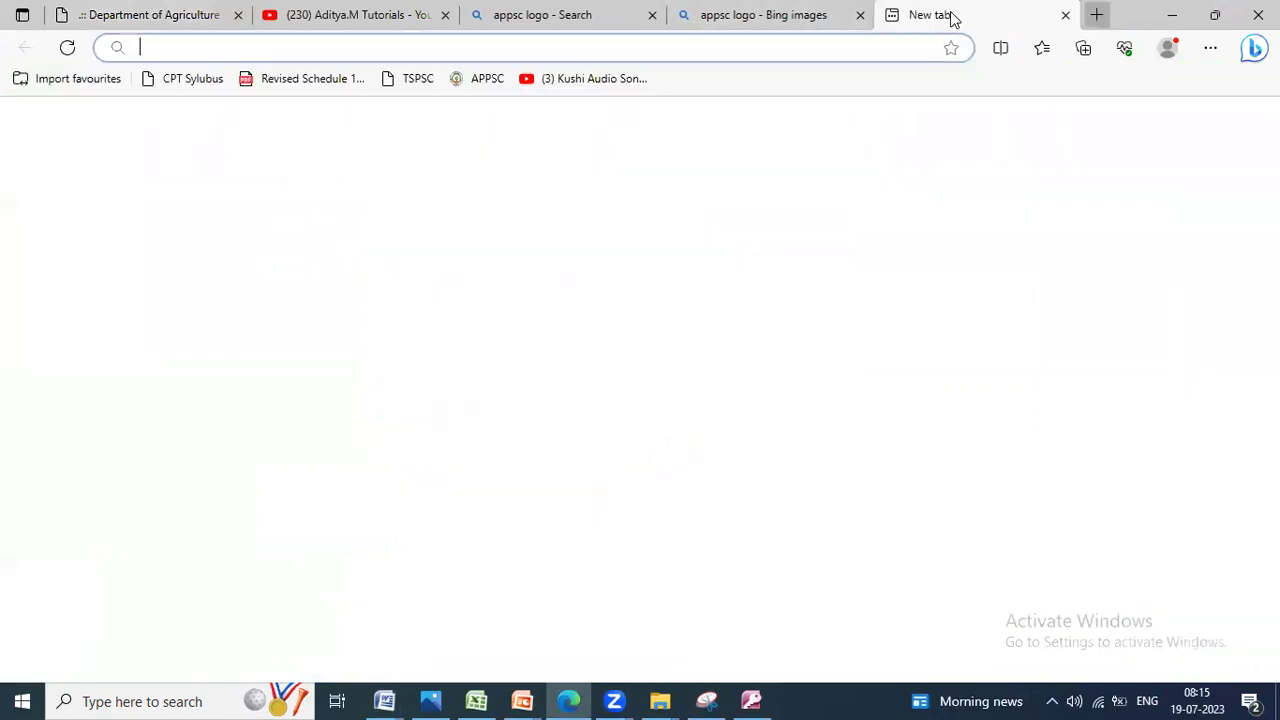
pyautogui.write('google.co.in')
pyautogui.press('Return')
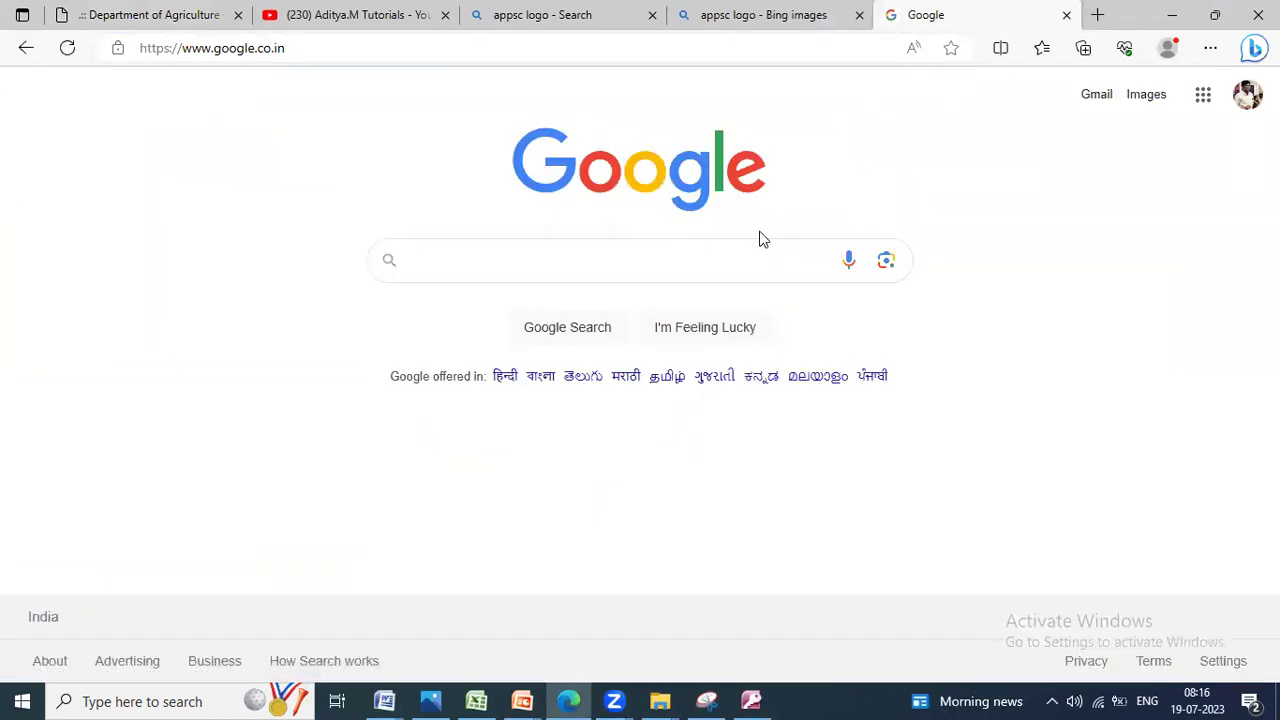
pyautogui.write('pass')
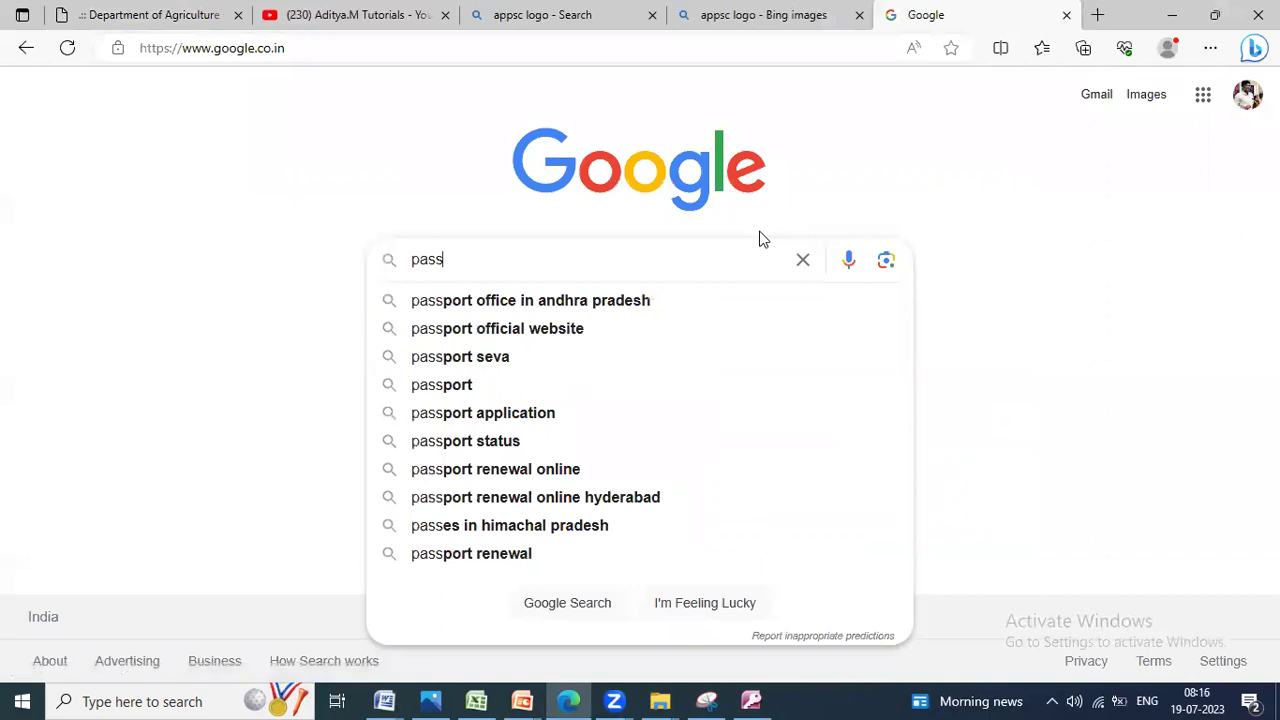
pyautogui.write('port ')
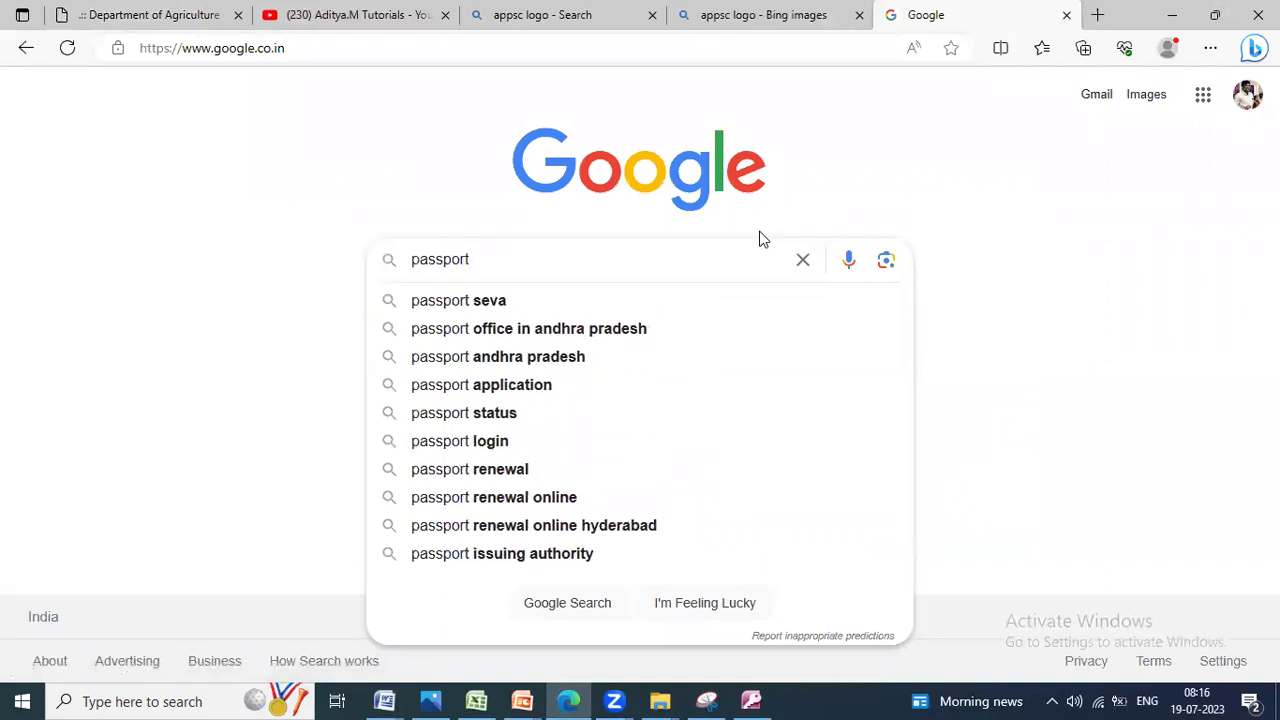
pyautogui.write('website')
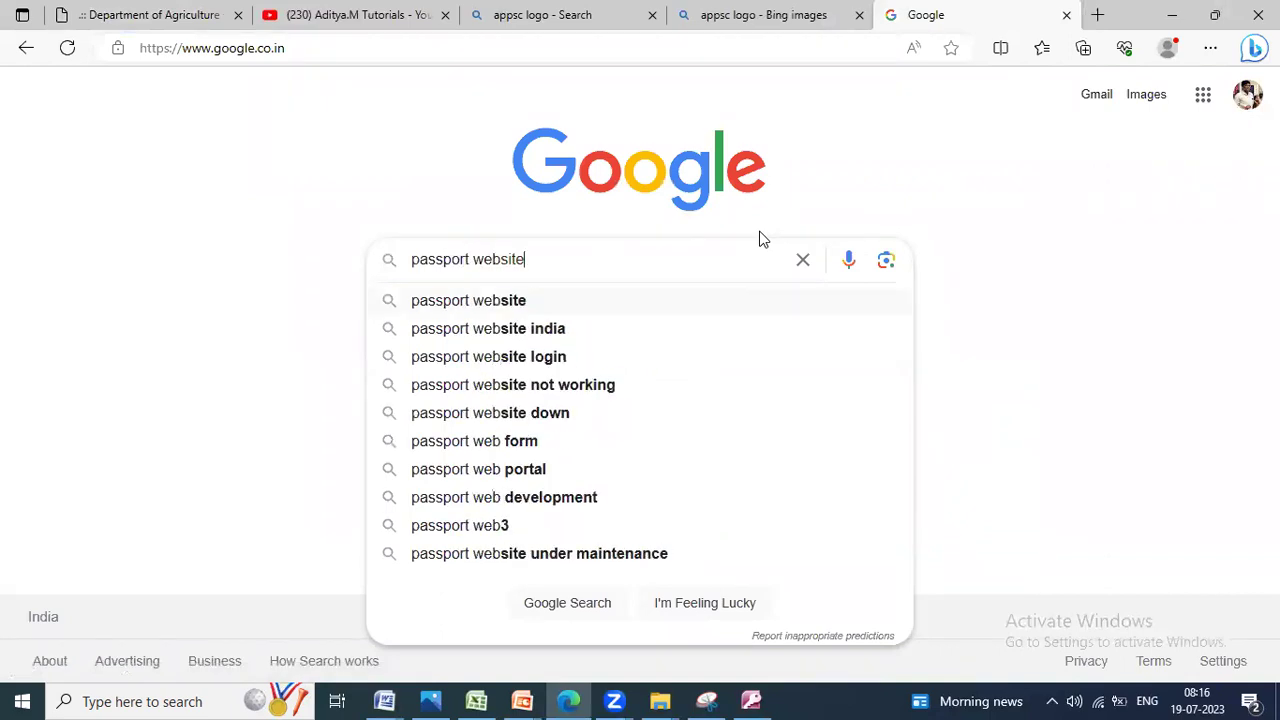
pyautogui.press('Return')
pyautogui.click(240, 303)
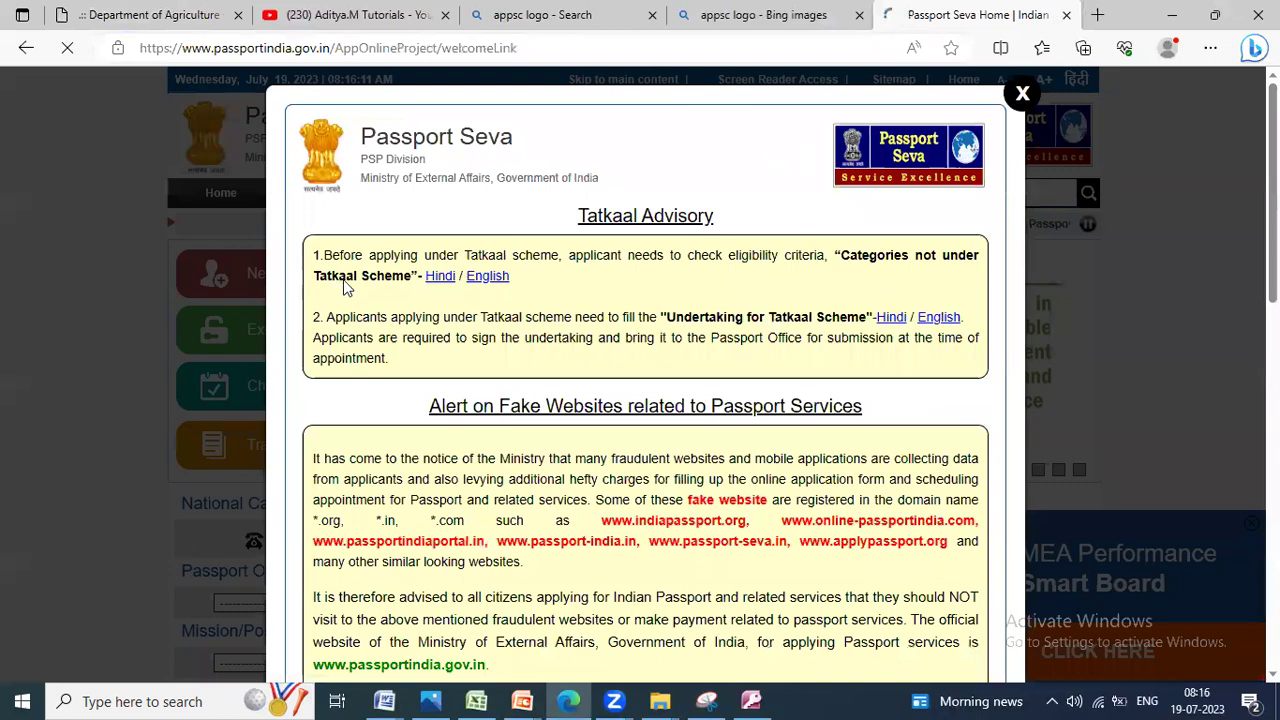
# Step: Select the Getting Started text through Requirement of a Passport, then launch a new Word document
pyautogui.scroll(-1, 350, 287)
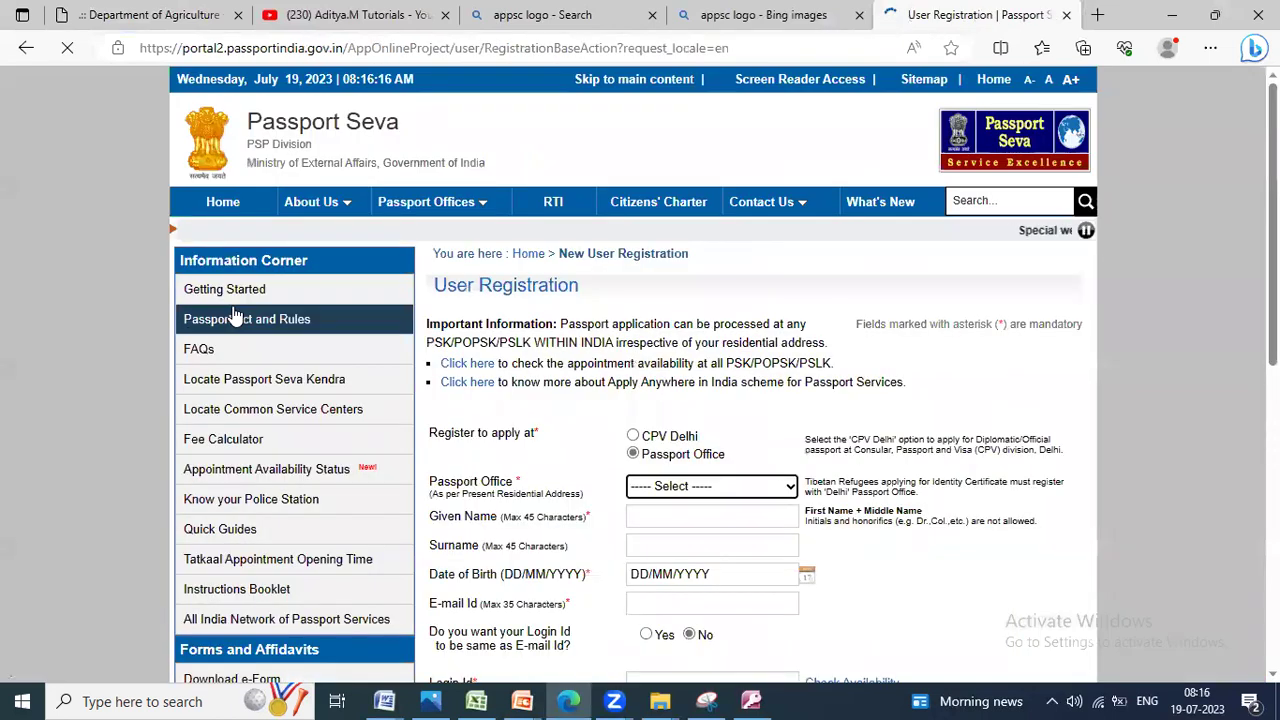
pyautogui.moveTo(410, 318)
pyautogui.scroll(-1, 418, 312)
pyautogui.scroll(1, 418, 312)
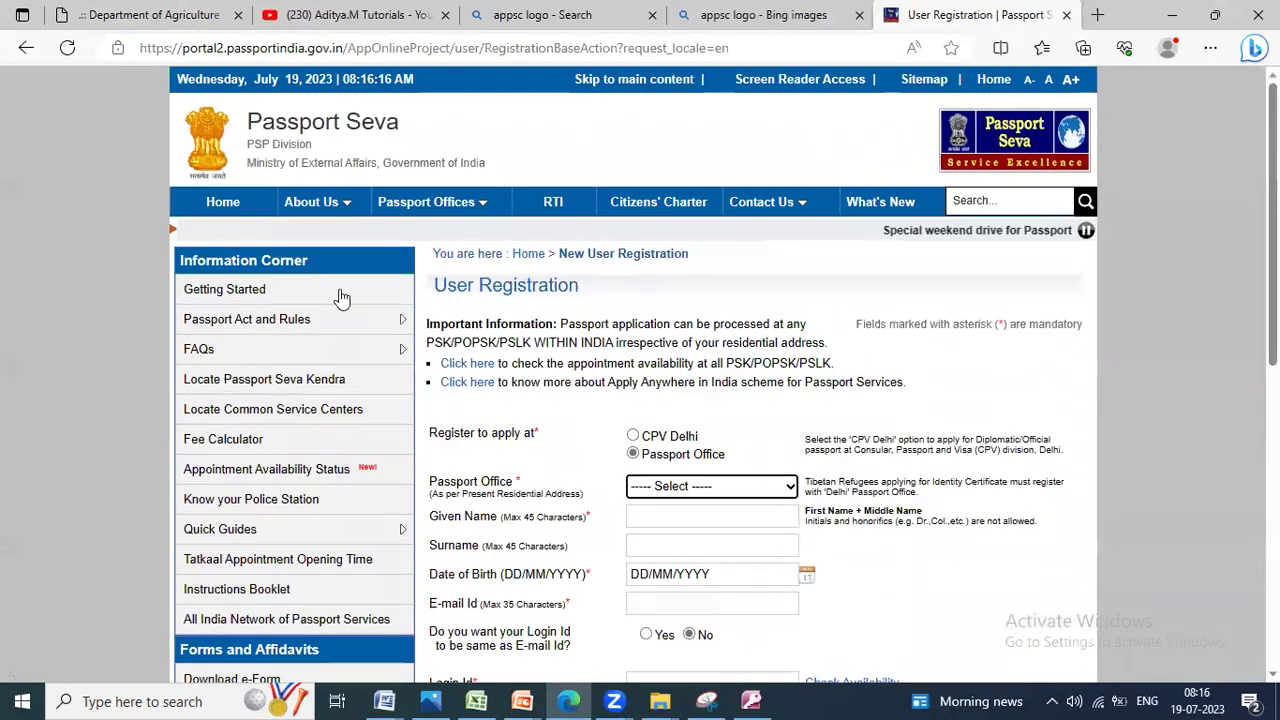
pyautogui.click(245, 298)
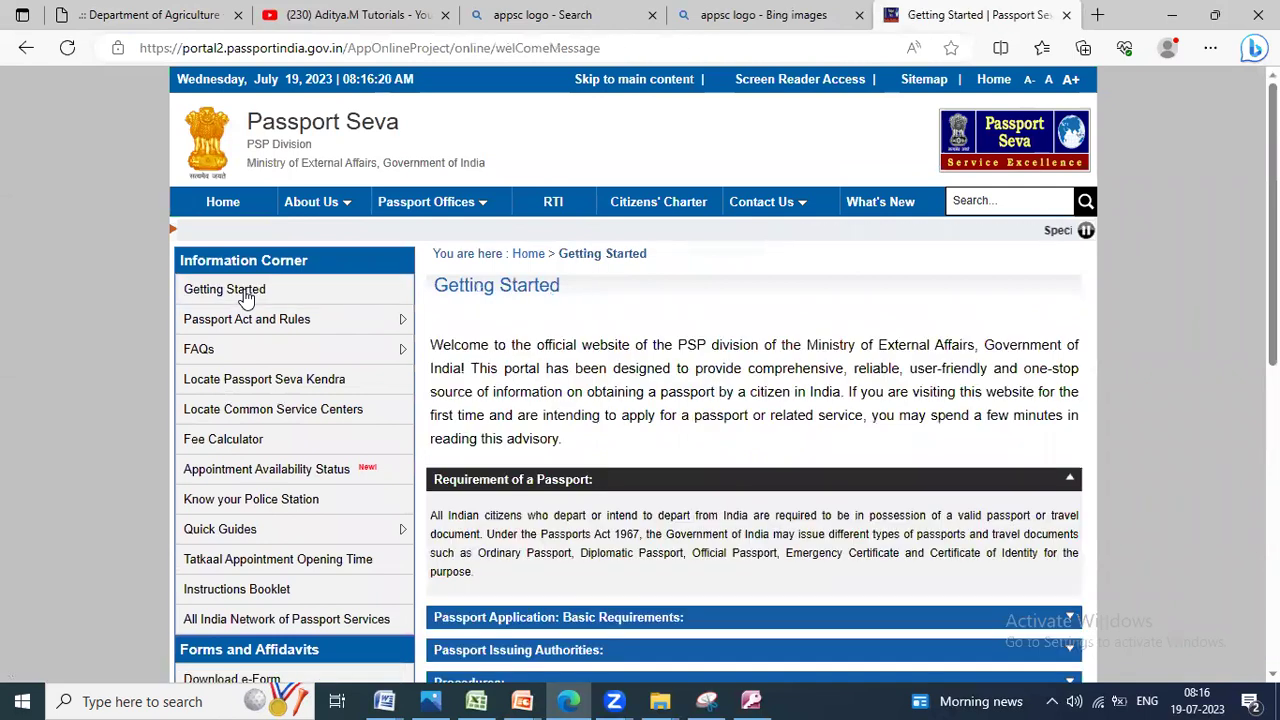
pyautogui.scroll(-1, 437, 228)
pyautogui.moveTo(437, 228); pyautogui.dragTo(1065, 606)
pyautogui.hotkey('ctrl', 'c')
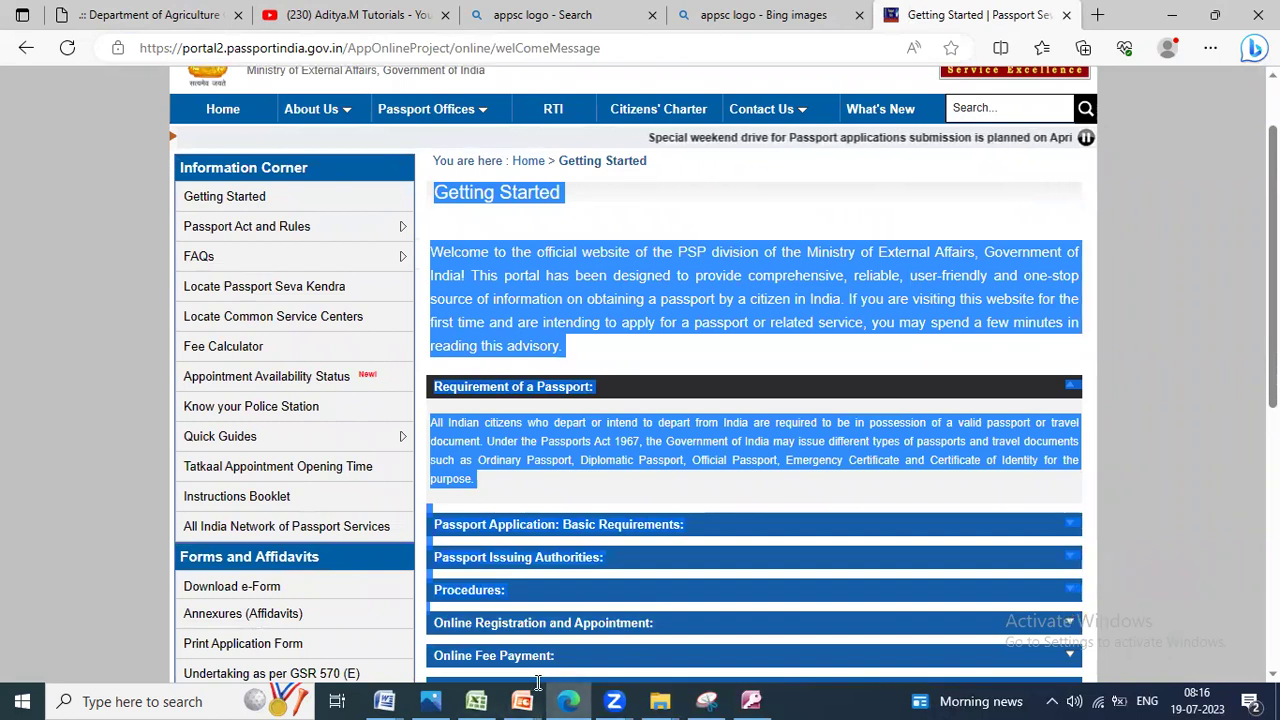
pyautogui.press('super+r')
pyautogui.press('Return')
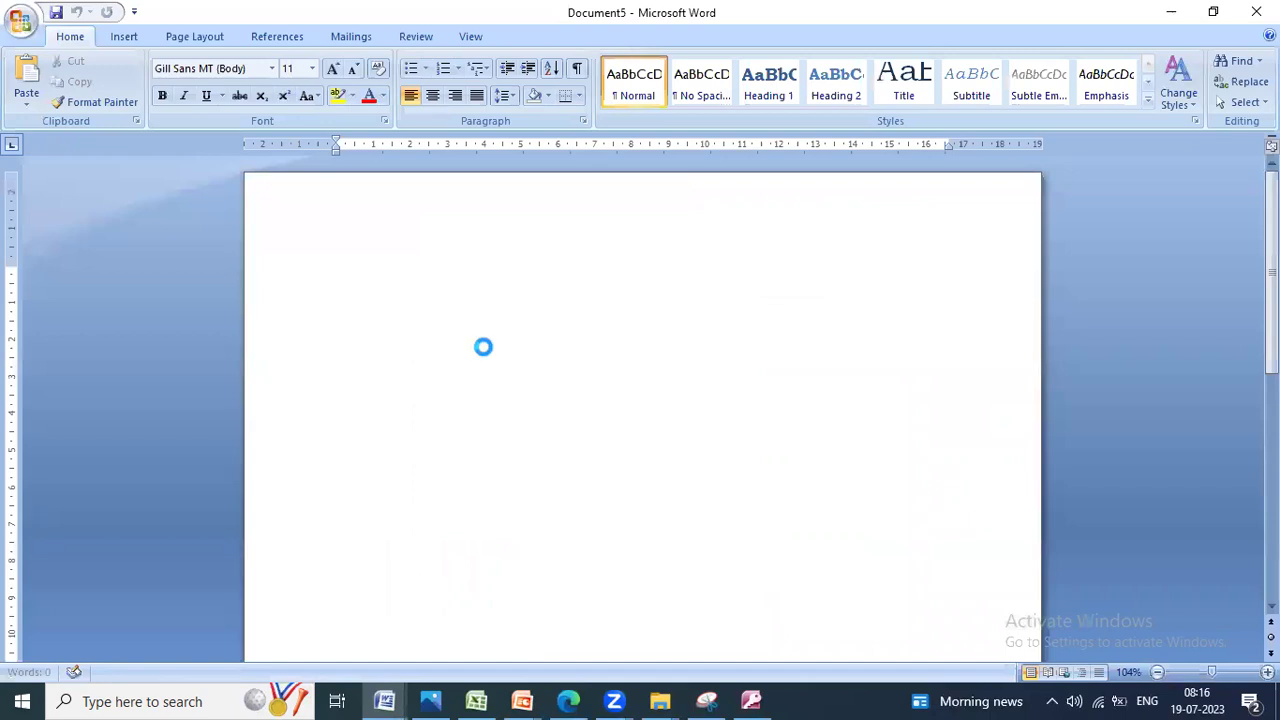
# Step: Paste the copied Getting Started passport text into the new document
pyautogui.hotkey('ctrl', 'v')
pyautogui.scroll(-8, 523, 397)
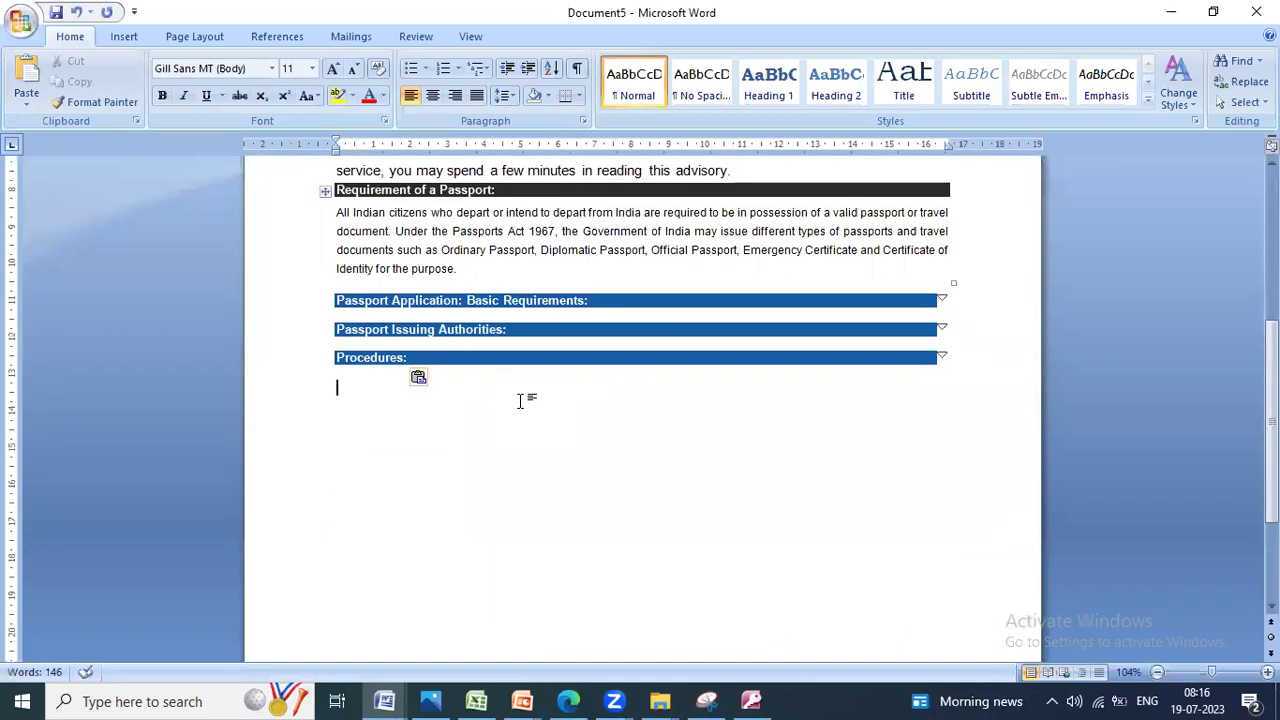
pyautogui.scroll(-3, 520, 400)
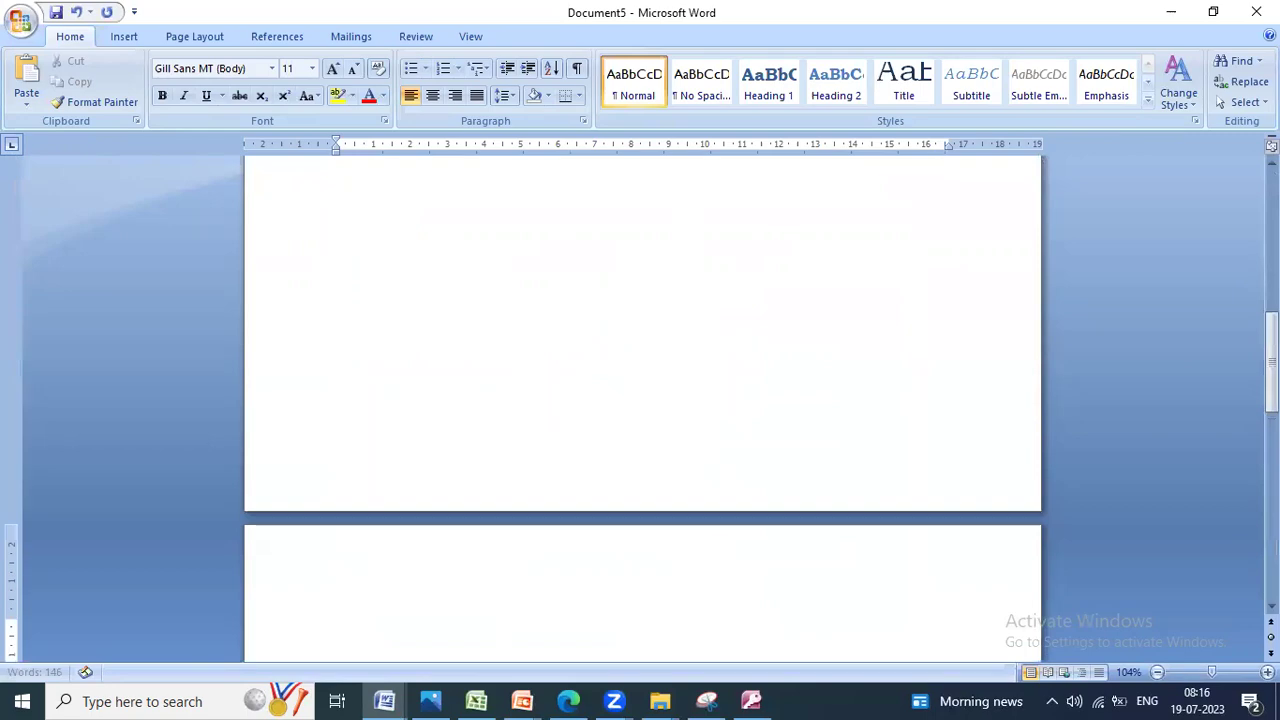
# Step: Copy the expanded Passport Application: Basic Requirements section onto page 2
pyautogui.hotkey('alt', 'Tab')
pyautogui.scroll(-10, 553, 407)
pyautogui.scroll(-1, 553, 407)
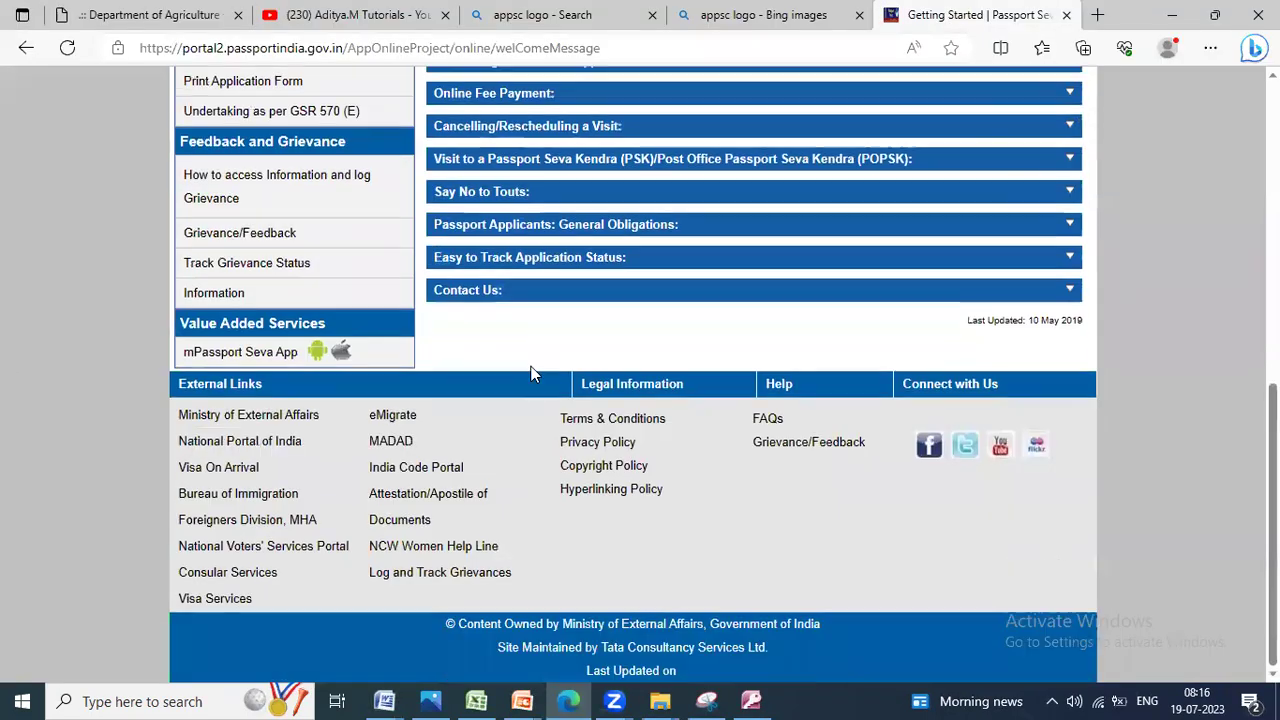
pyautogui.scroll(3, 531, 371)
pyautogui.click(531, 147)
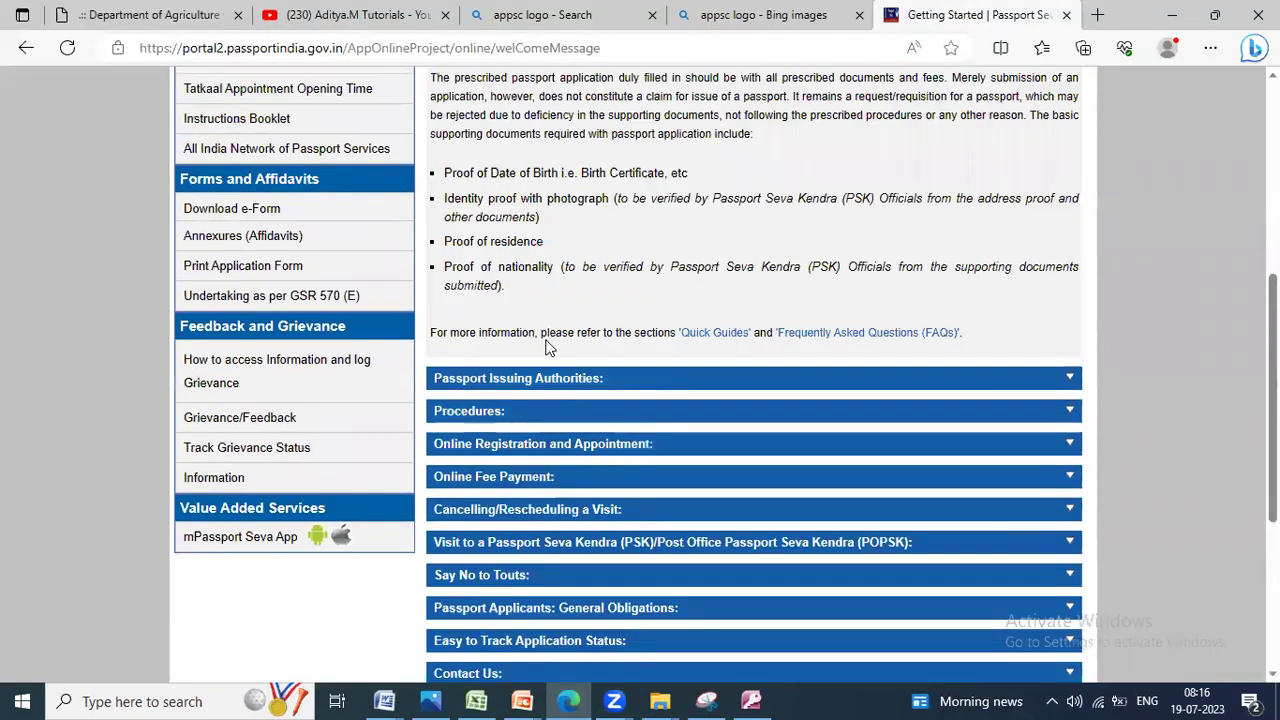
pyautogui.scroll(4, 549, 343)
pyautogui.scroll(-3, 431, 250)
pyautogui.scroll(-1, 432, 250)
pyautogui.moveTo(431, 140); pyautogui.dragTo(963, 428)
pyautogui.hotkey('ctrl', 'c')
pyautogui.hotkey('alt', 'Tab')
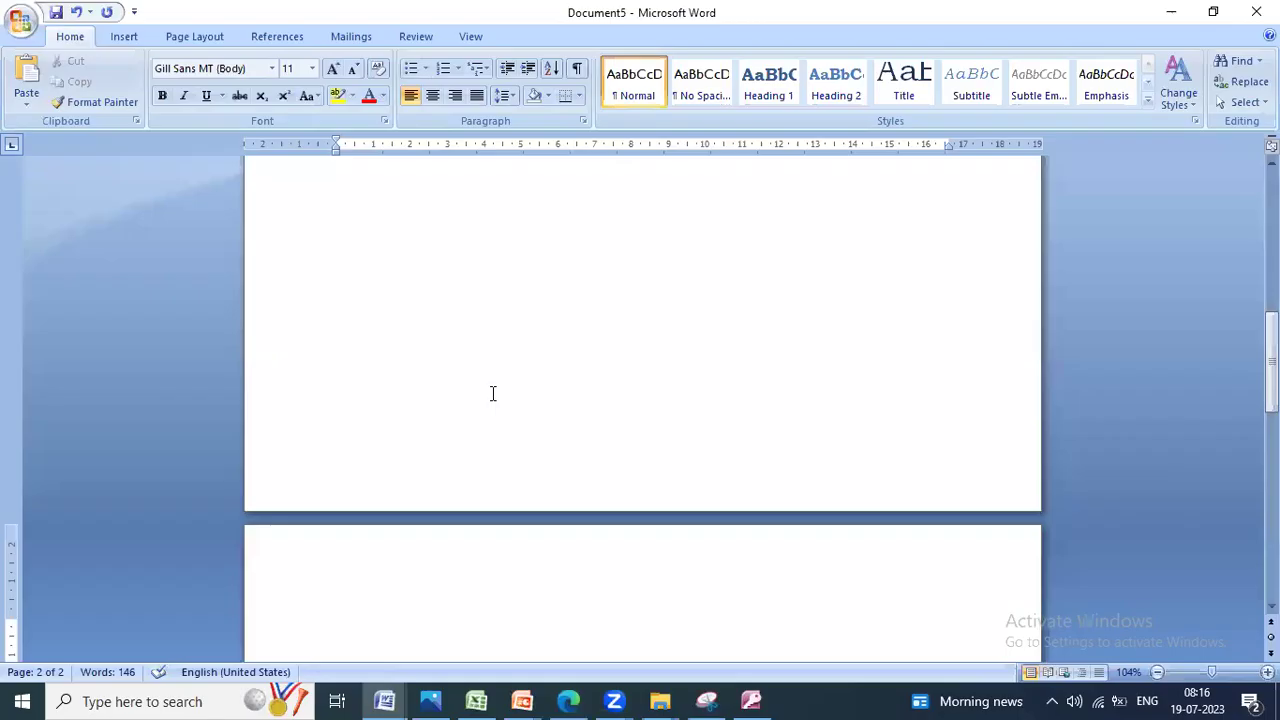
pyautogui.hotkey('ctrl', 'v')
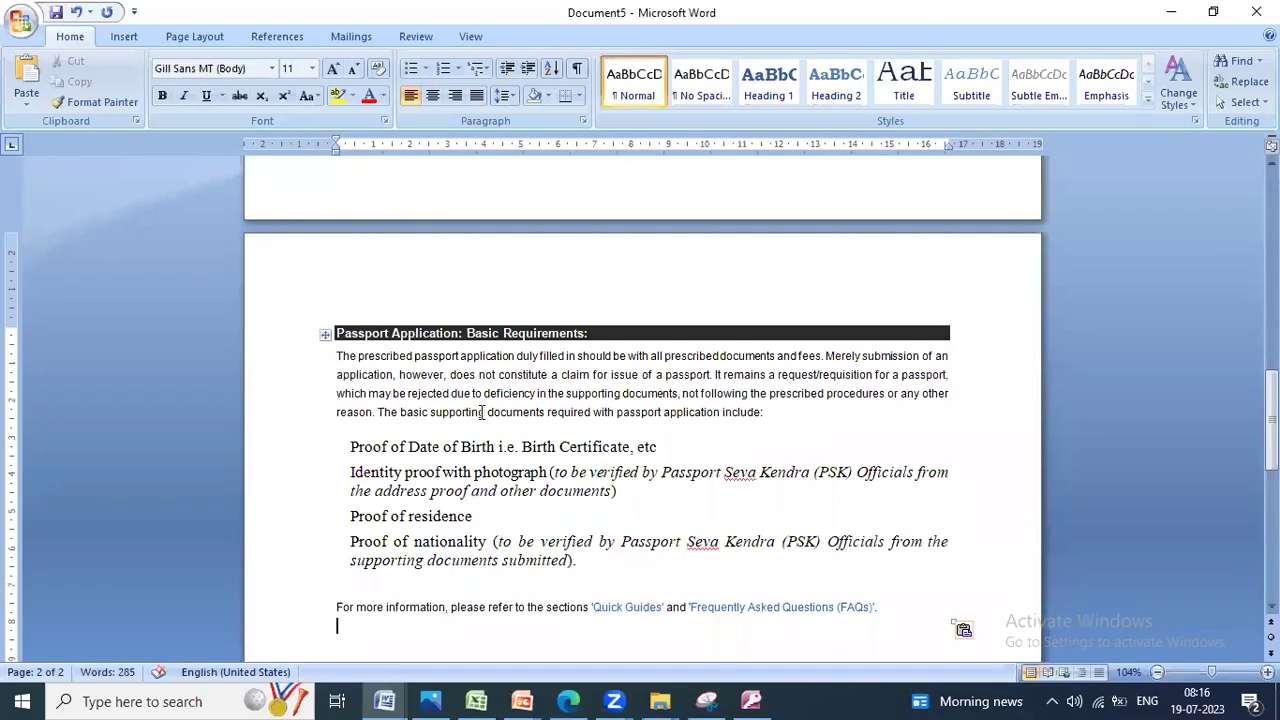
# Step: Save the document as Aditya123456789-internet2
pyautogui.click(30, 20)
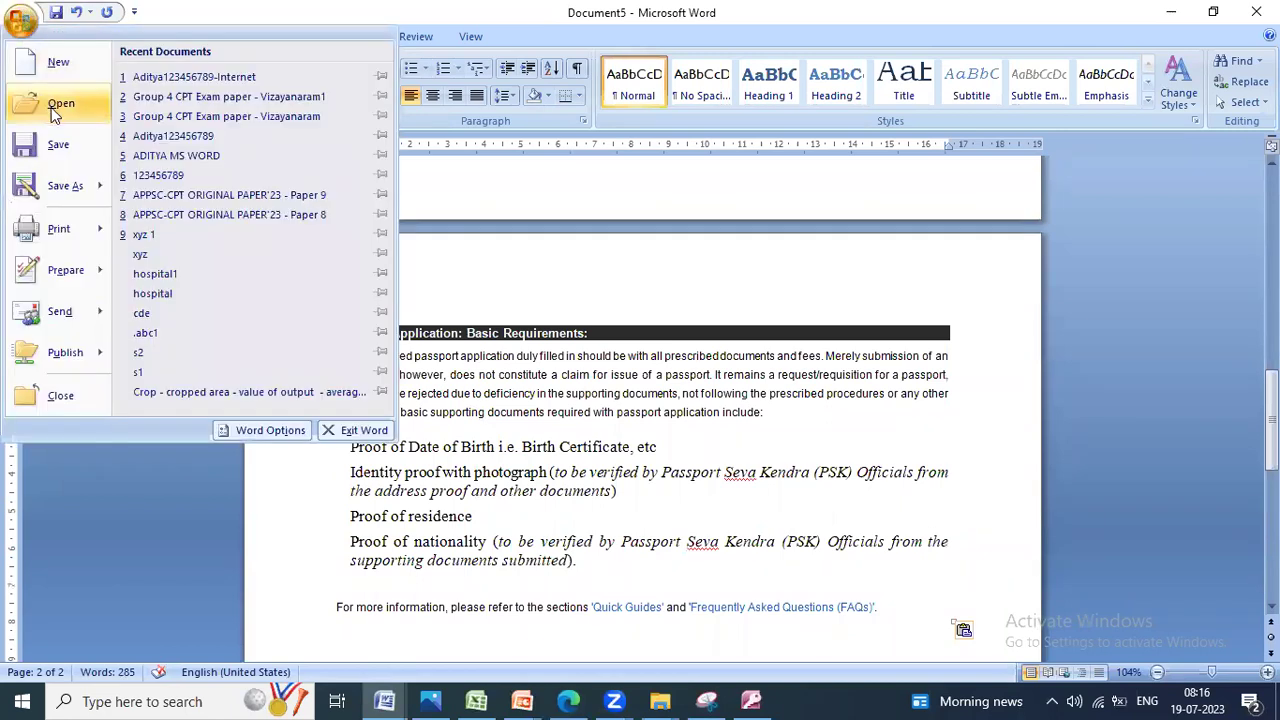
pyautogui.click(45, 140)
pyautogui.write('A')
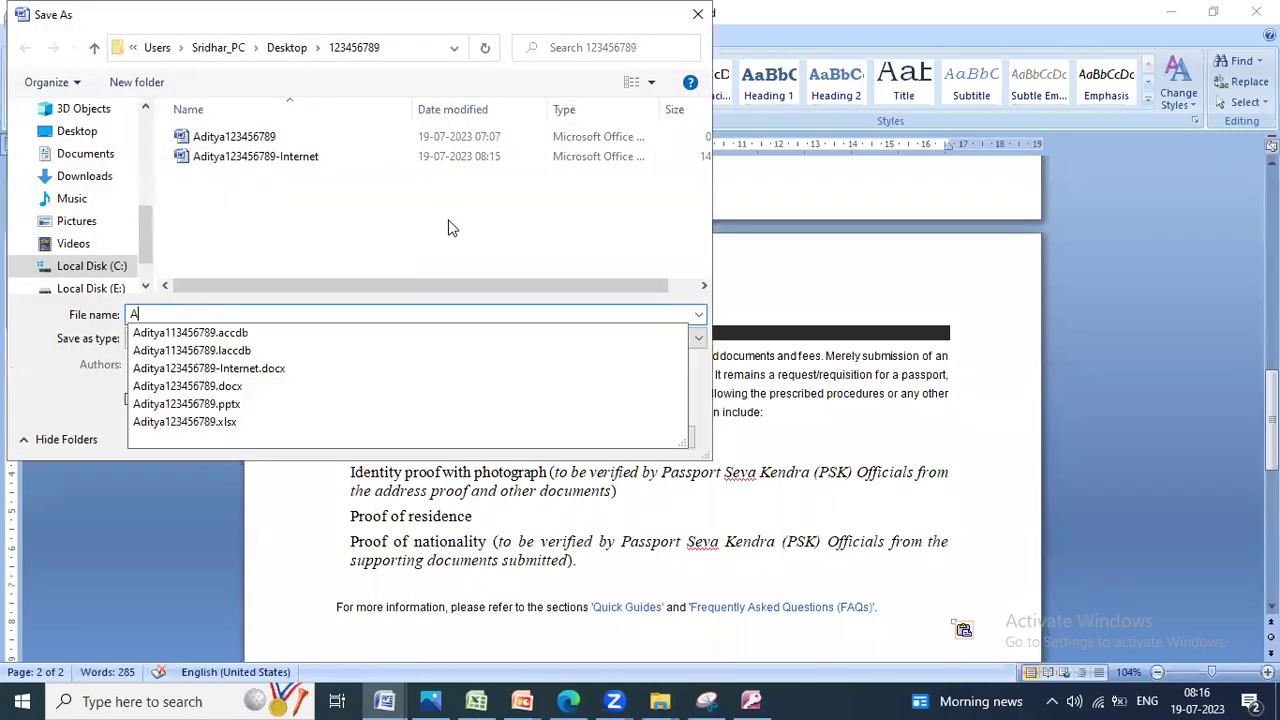
pyautogui.write('ditya123')
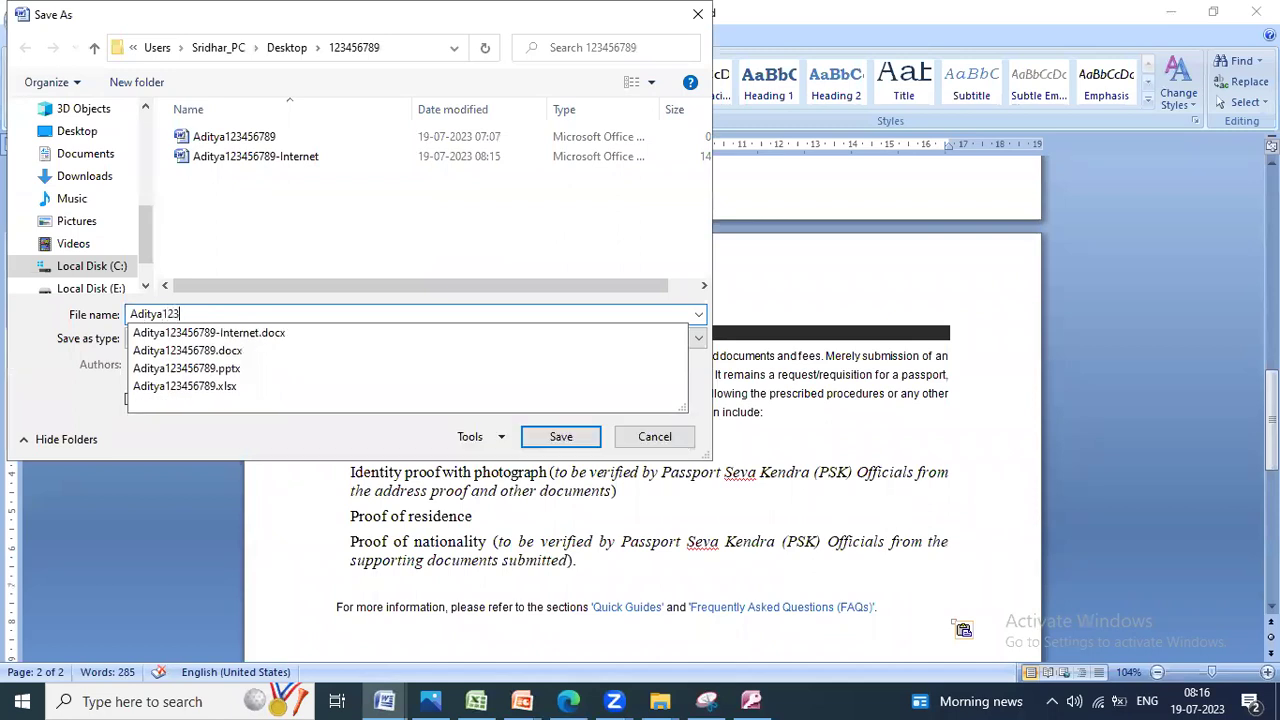
pyautogui.write('456789-interne')
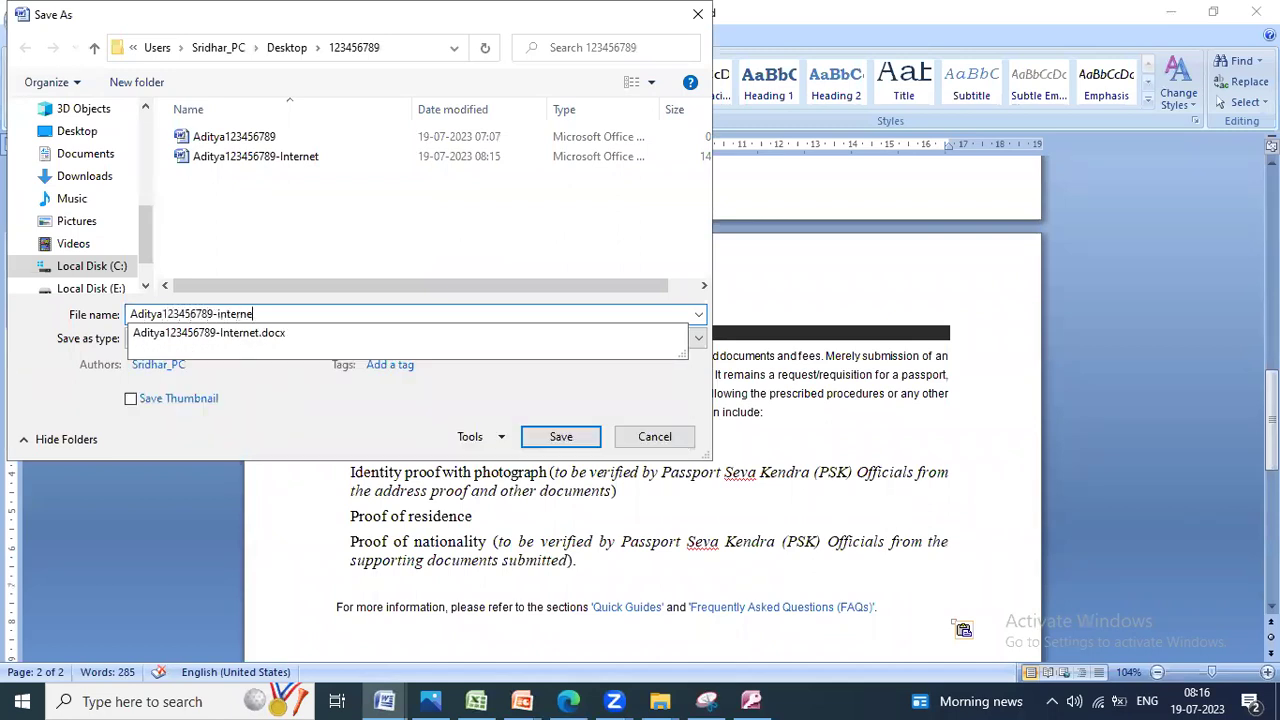
pyautogui.write('t2')
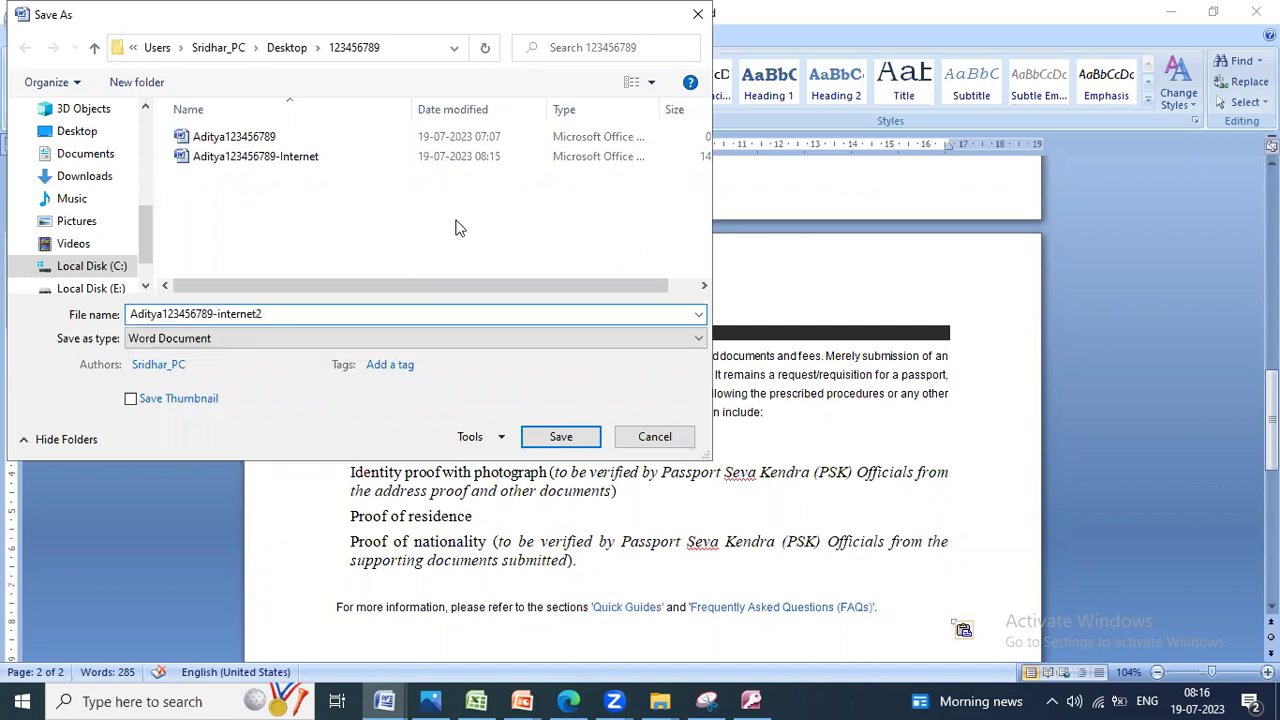
pyautogui.press('Return')
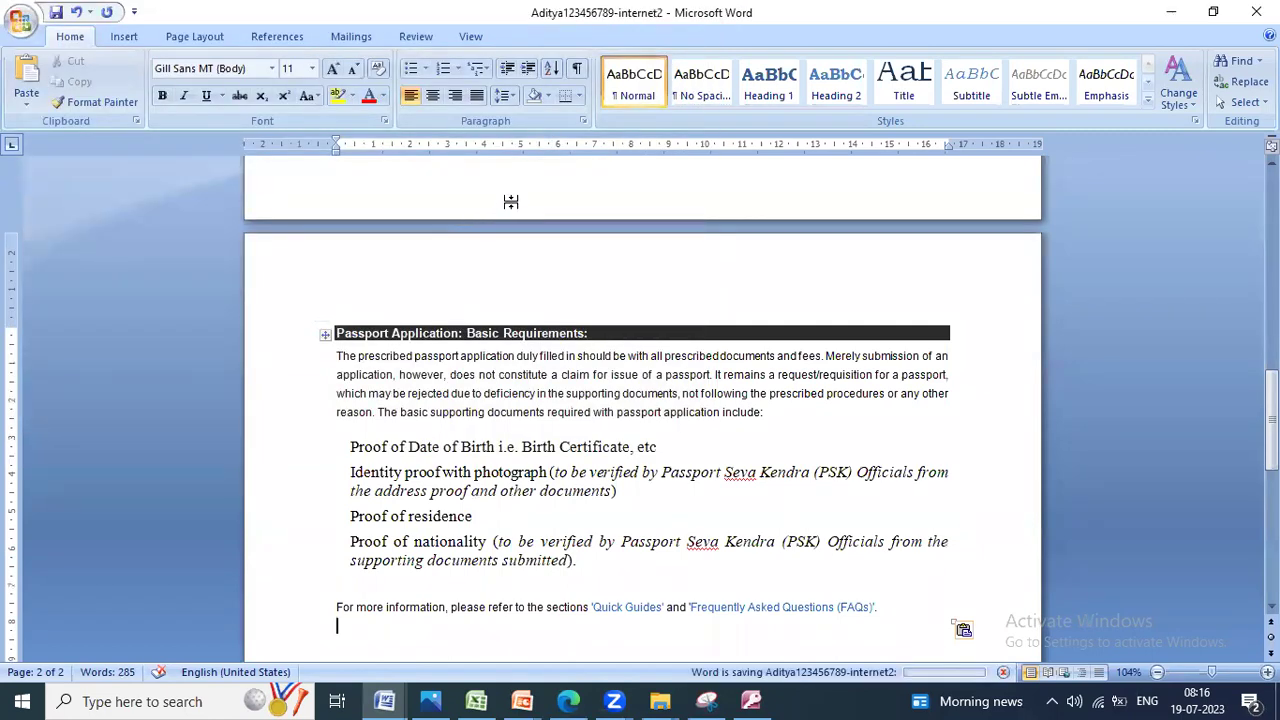
# Step: Check the exam paper's file-sending instructions in Photos, then return to Edge
pyautogui.click(430, 701)
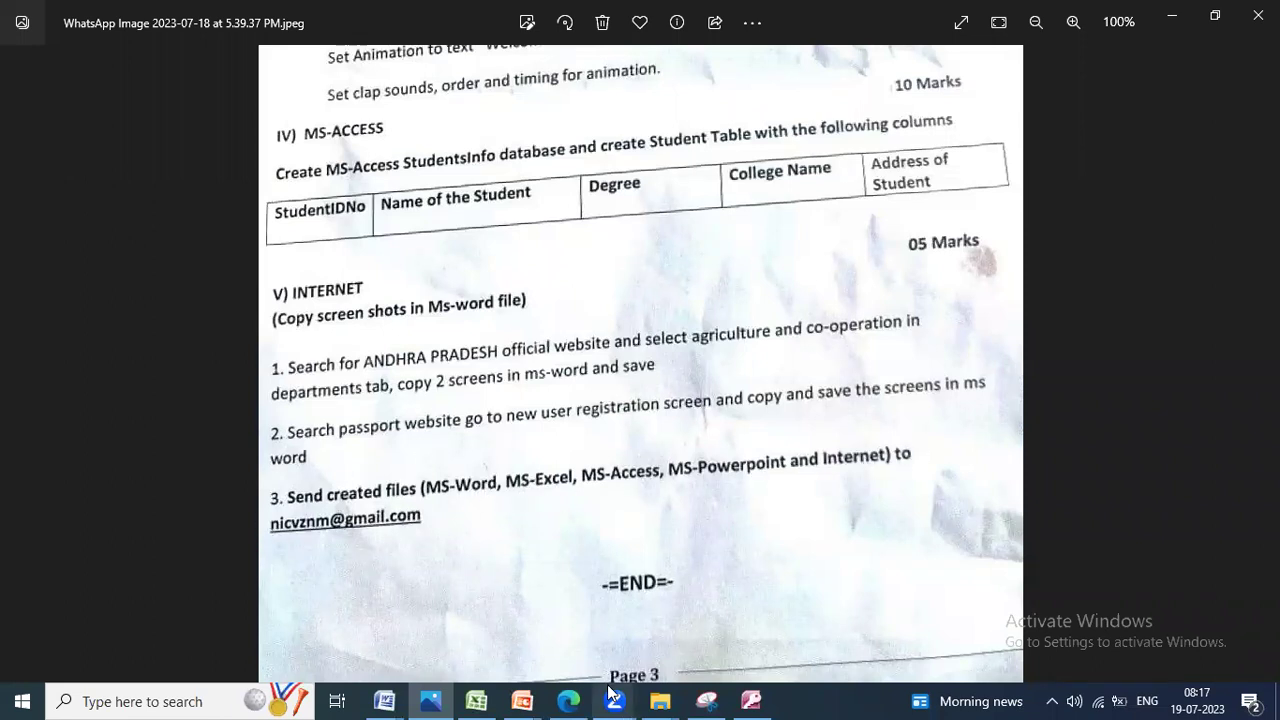
pyautogui.click(568, 701)
# Step: Open Gmail in a new tab and start a new email
pyautogui.click(1094, 18)
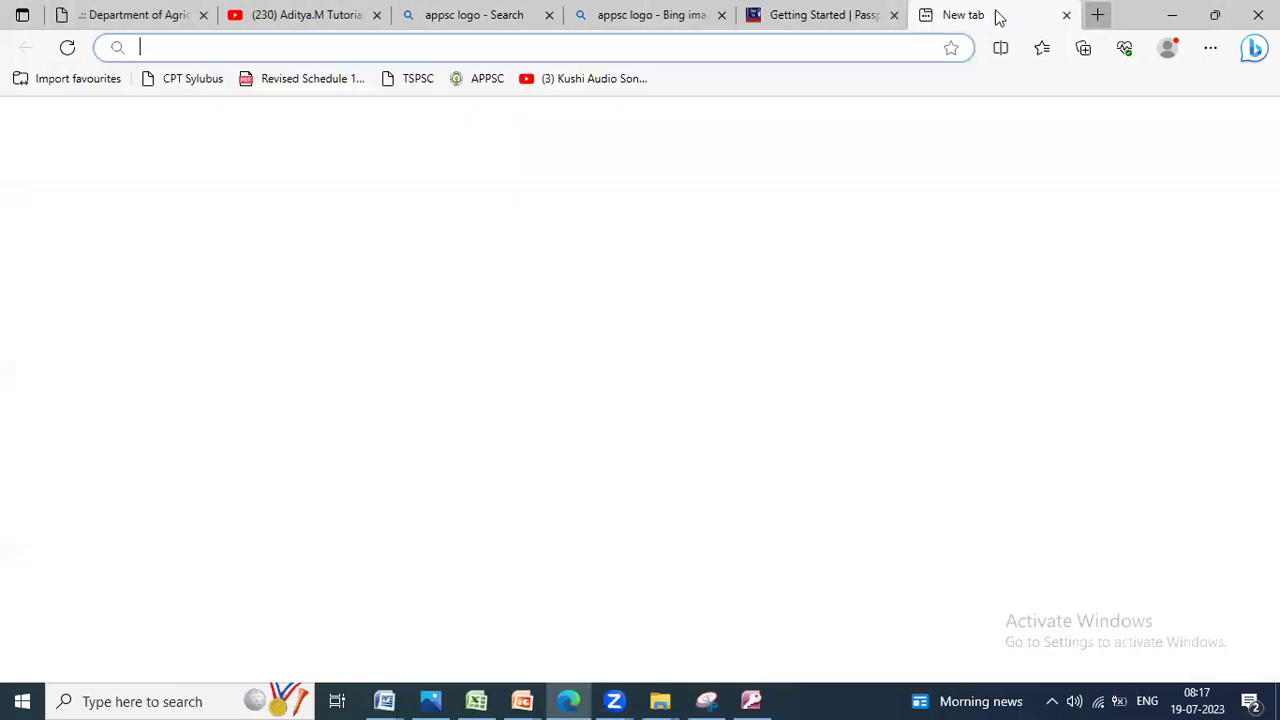
pyautogui.write('gmail')
pyautogui.press('Return')
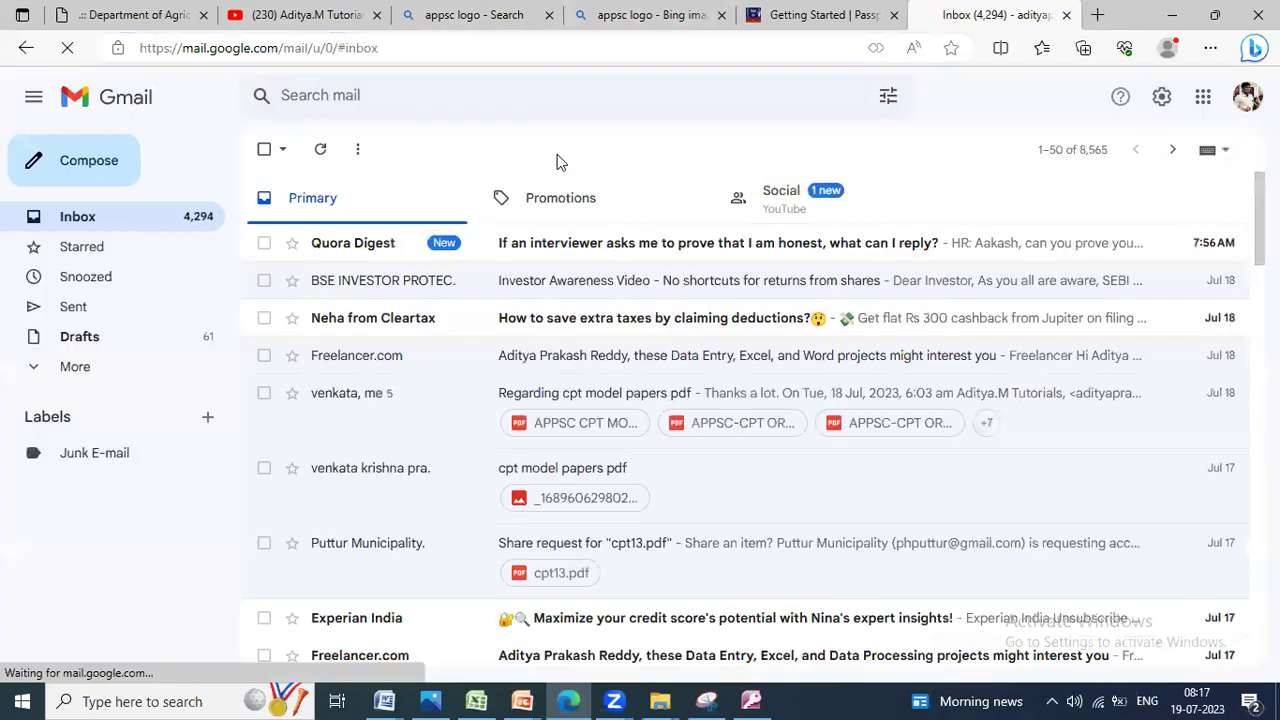
pyautogui.click(91, 172)
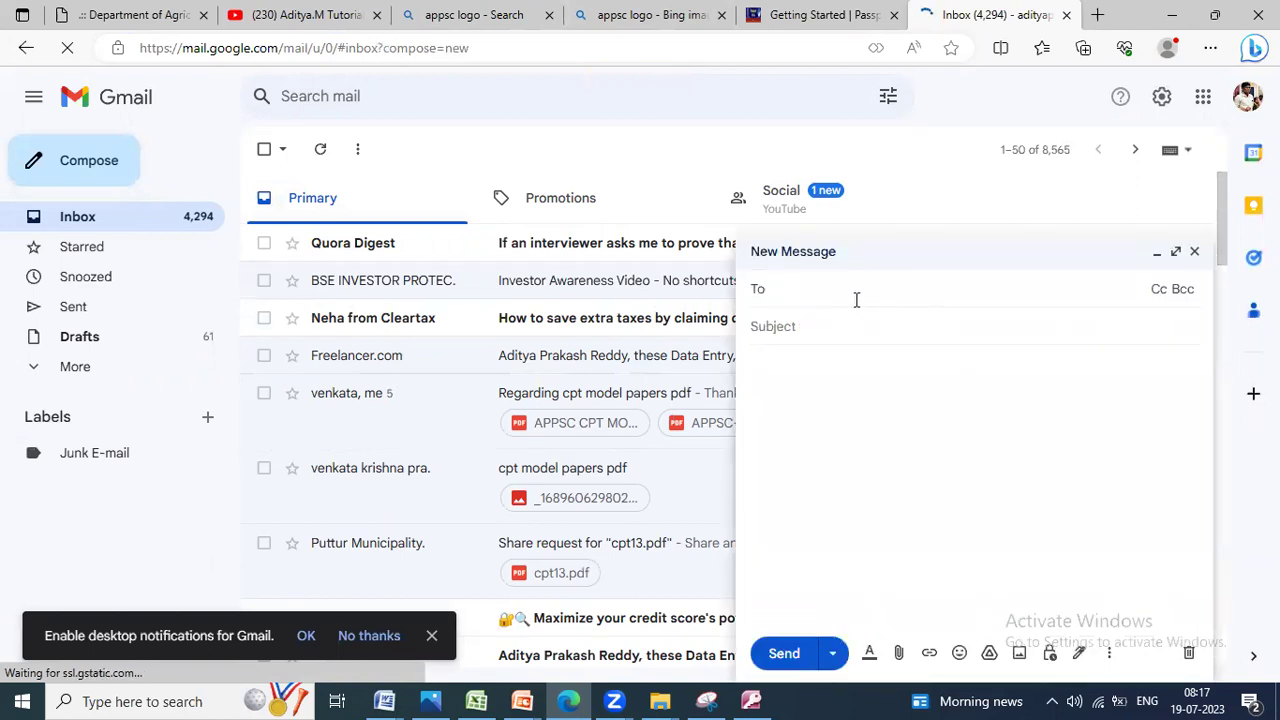
# Step: Address the email to the chosen contact with the subject 'CPT Answersheet'
pyautogui.click(856, 290)
pyautogui.write('ad')
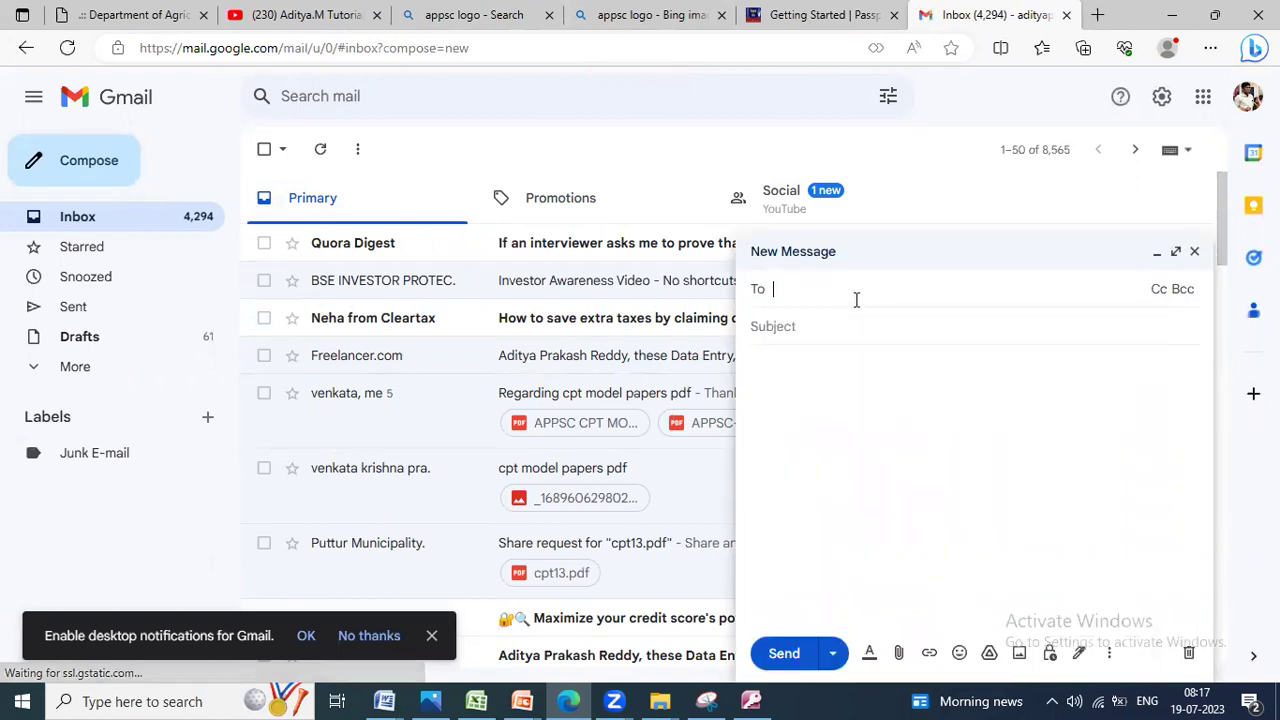
pyautogui.write('itya')
pyautogui.press('Return')
pyautogui.click(785, 342)
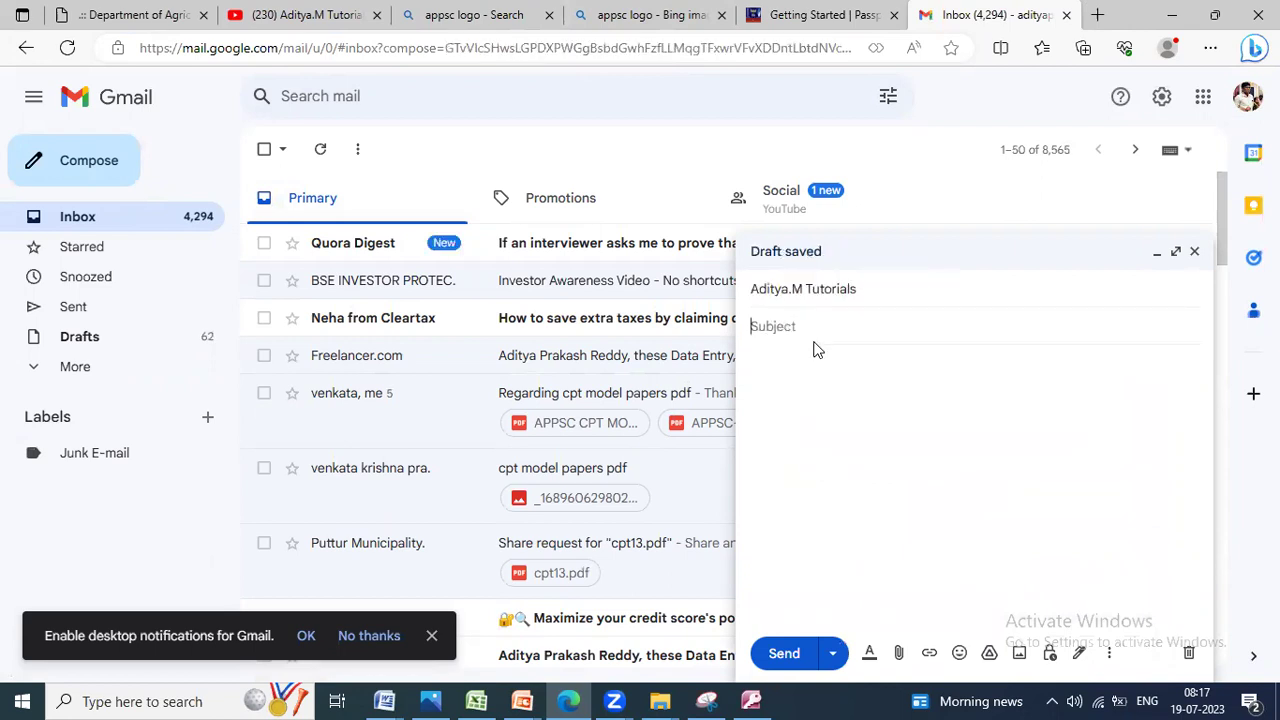
pyautogui.write('CPT Answer')
pyautogui.write('sheet')
pyautogui.click(826, 373)
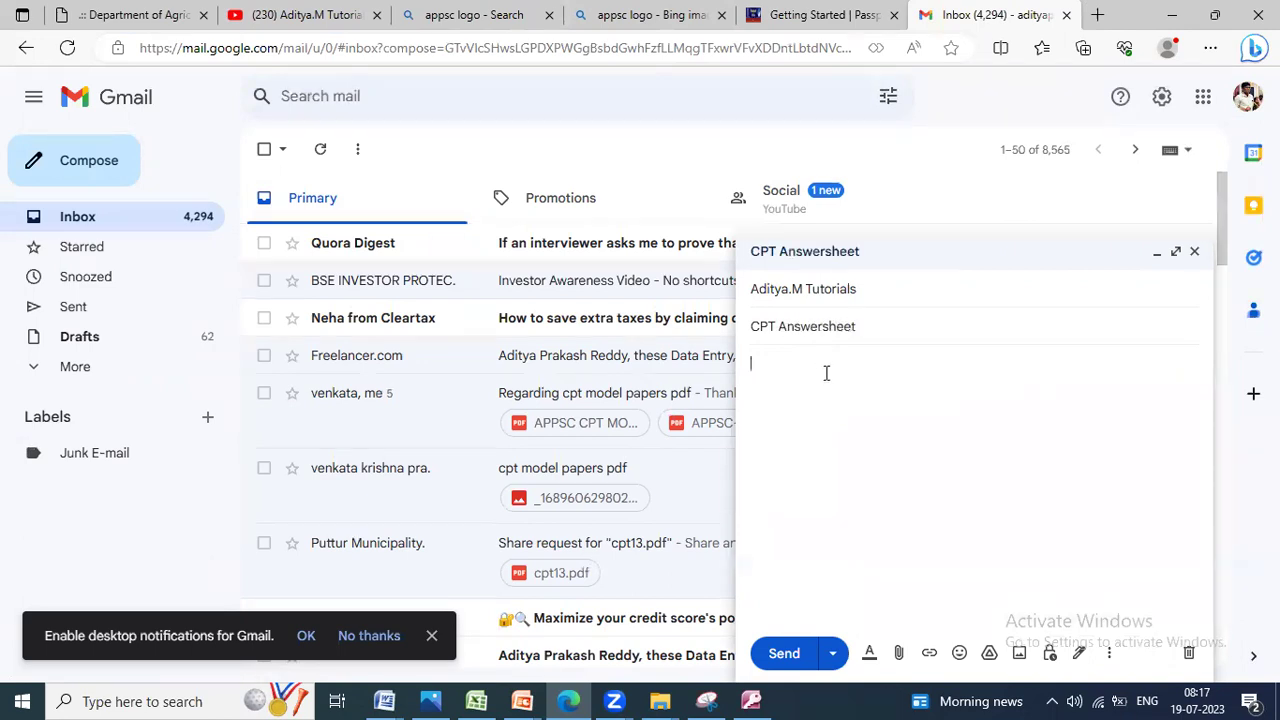
pyautogui.click(898, 653)
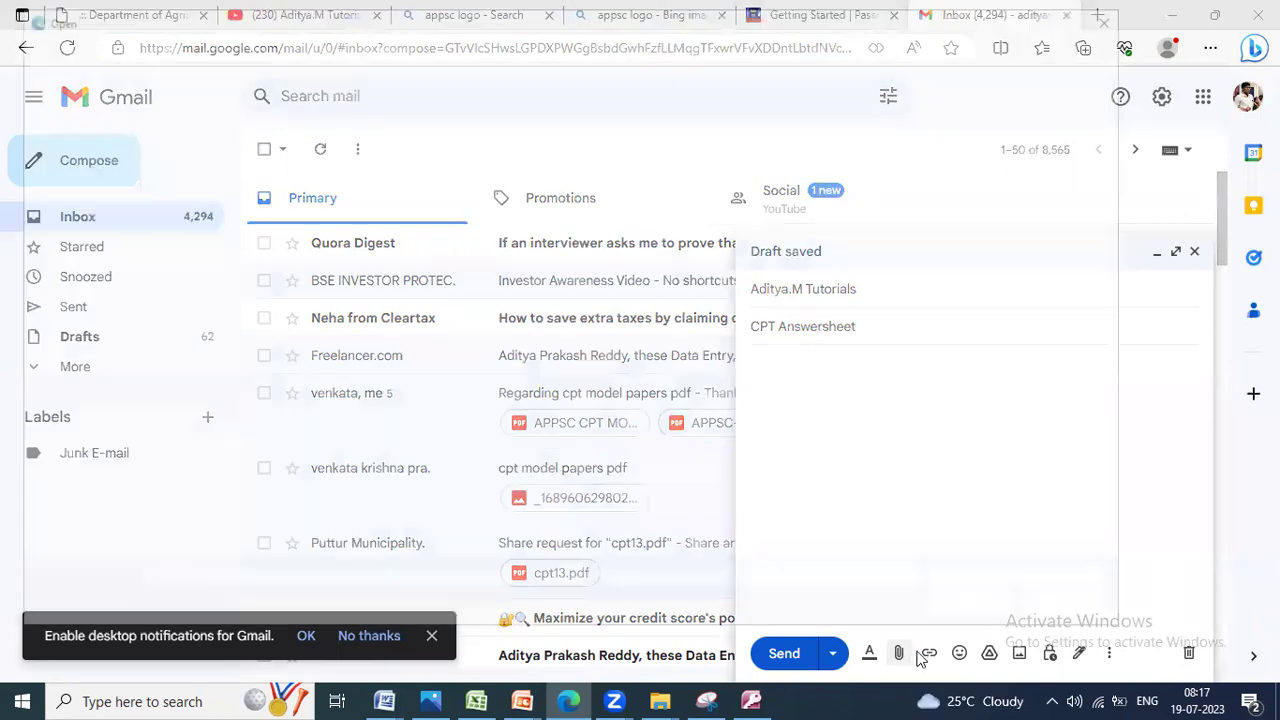
# Step: Try attaching all seven files from 123456789 and dismiss the 0-byte file error
pyautogui.scroll(1, 94, 135)
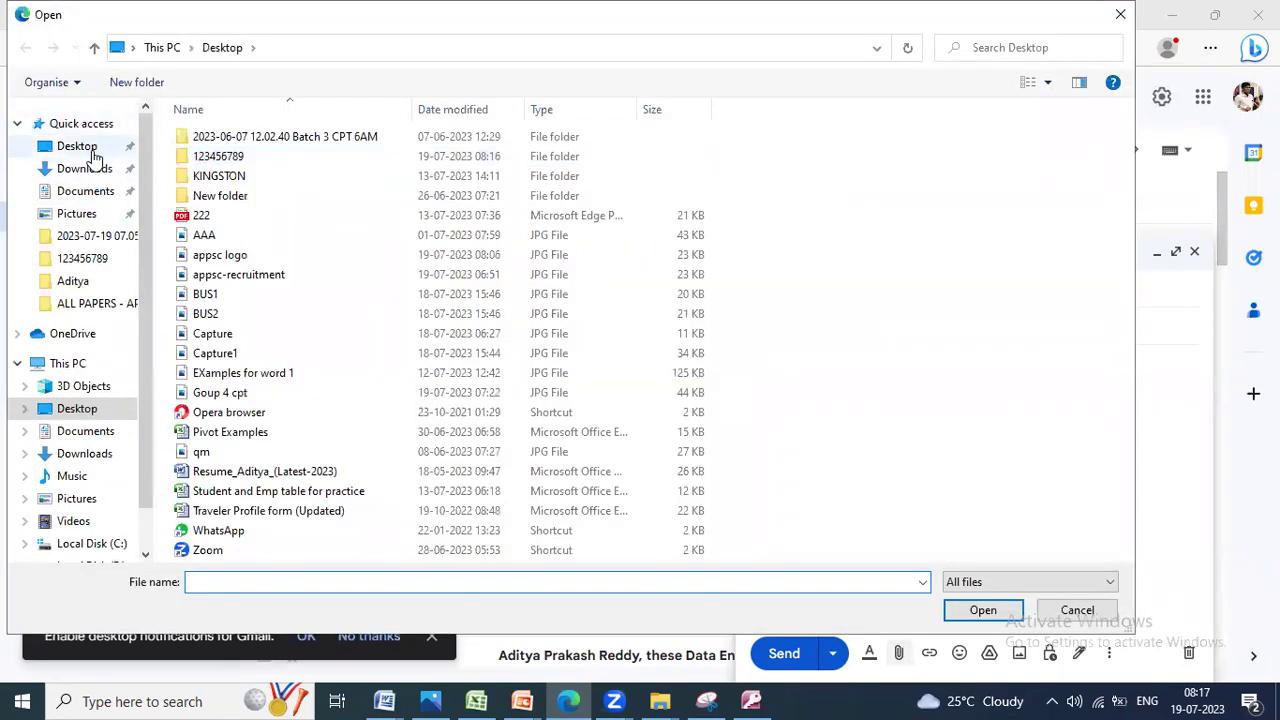
pyautogui.doubleClick(230, 157)
pyautogui.click(230, 157)
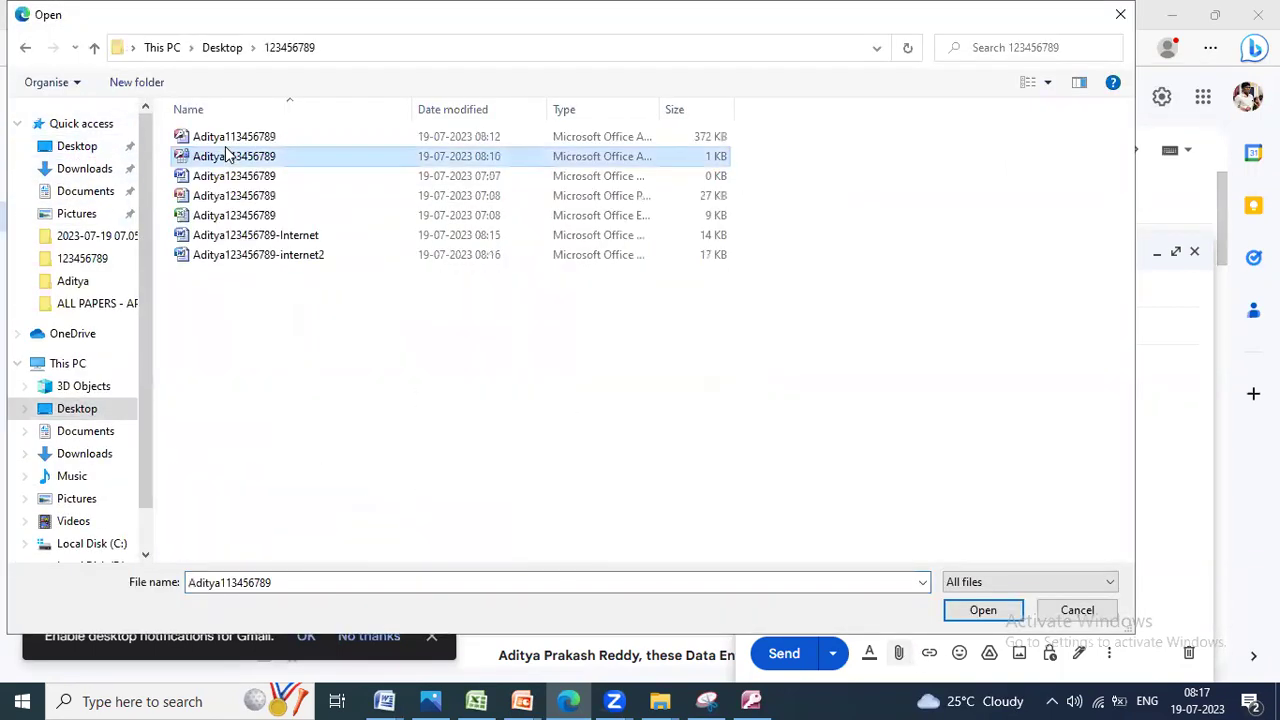
pyautogui.click(280, 294)
pyautogui.hotkey('ctrl', 'a')
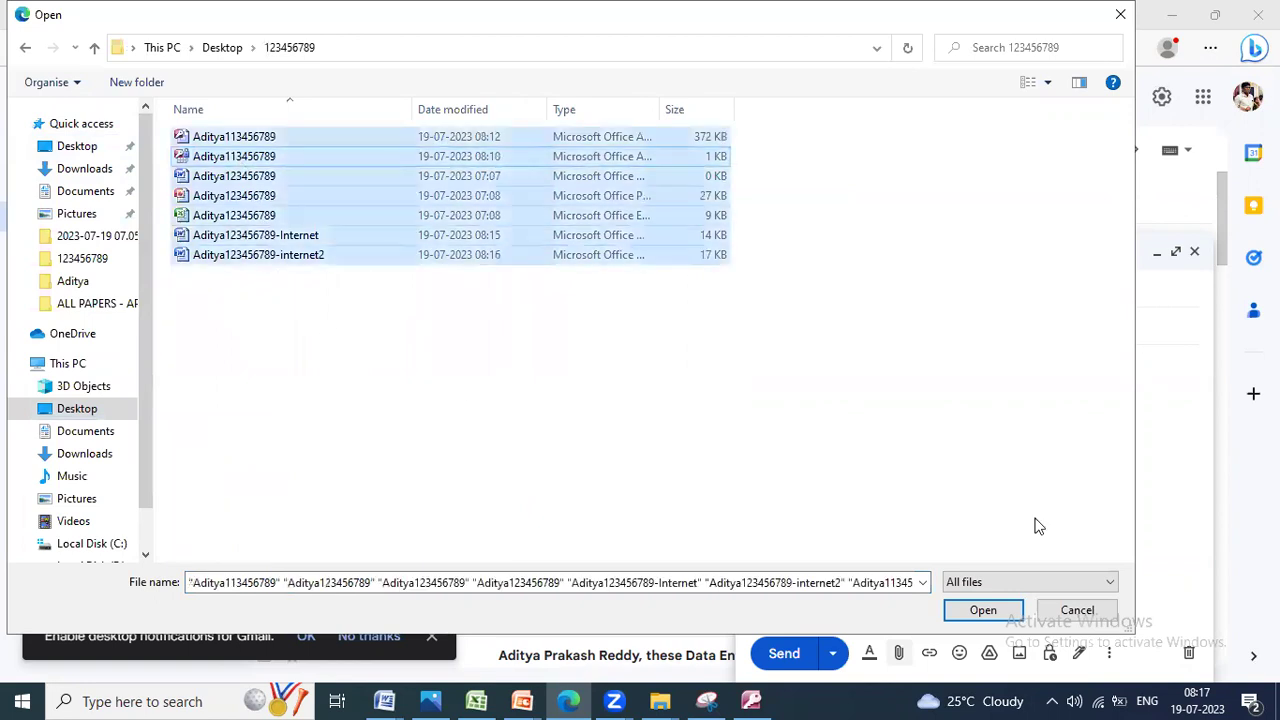
pyautogui.click(985, 612)
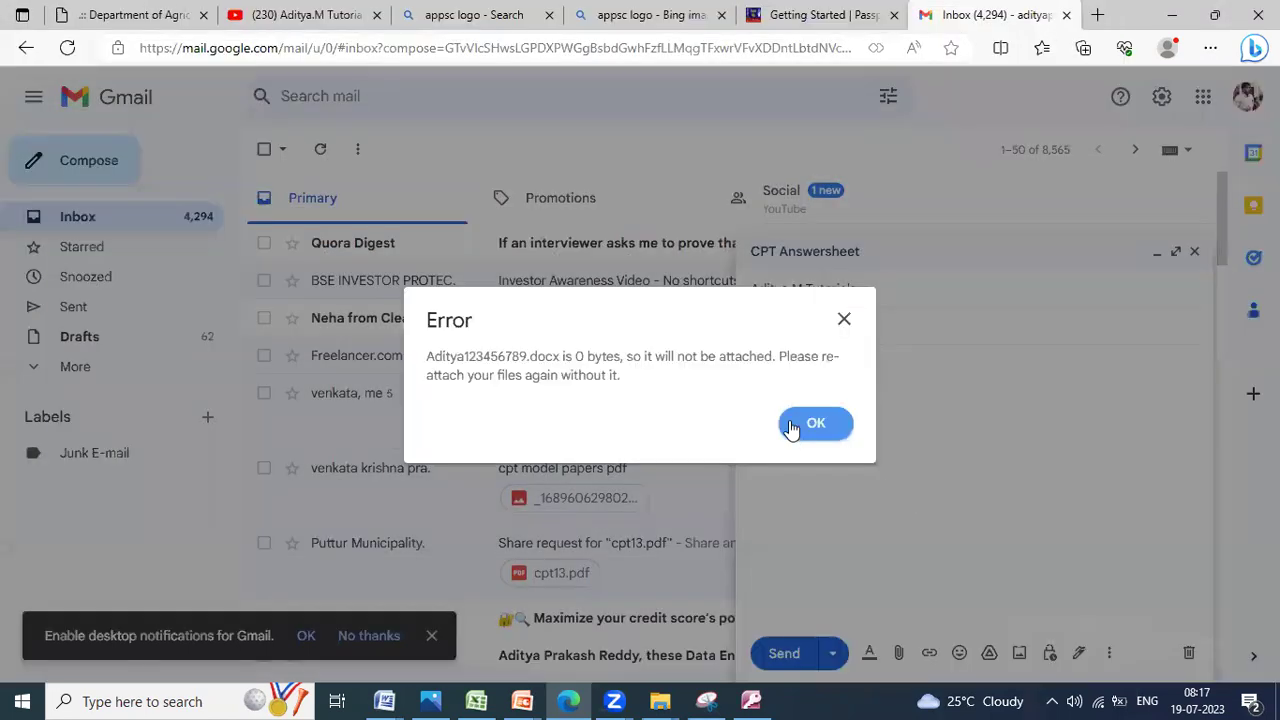
pyautogui.click(810, 424)
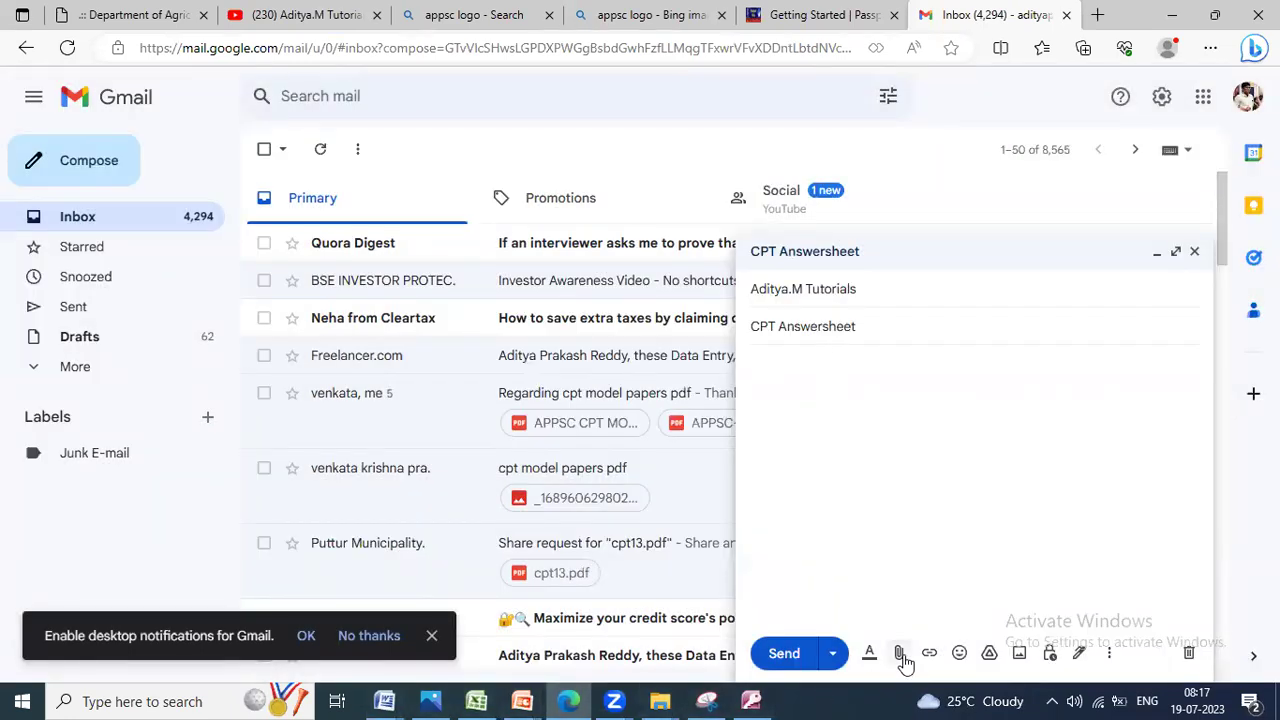
# Step: Attach the six exam files, leaving out the empty 0 KB file
pyautogui.click(900, 656)
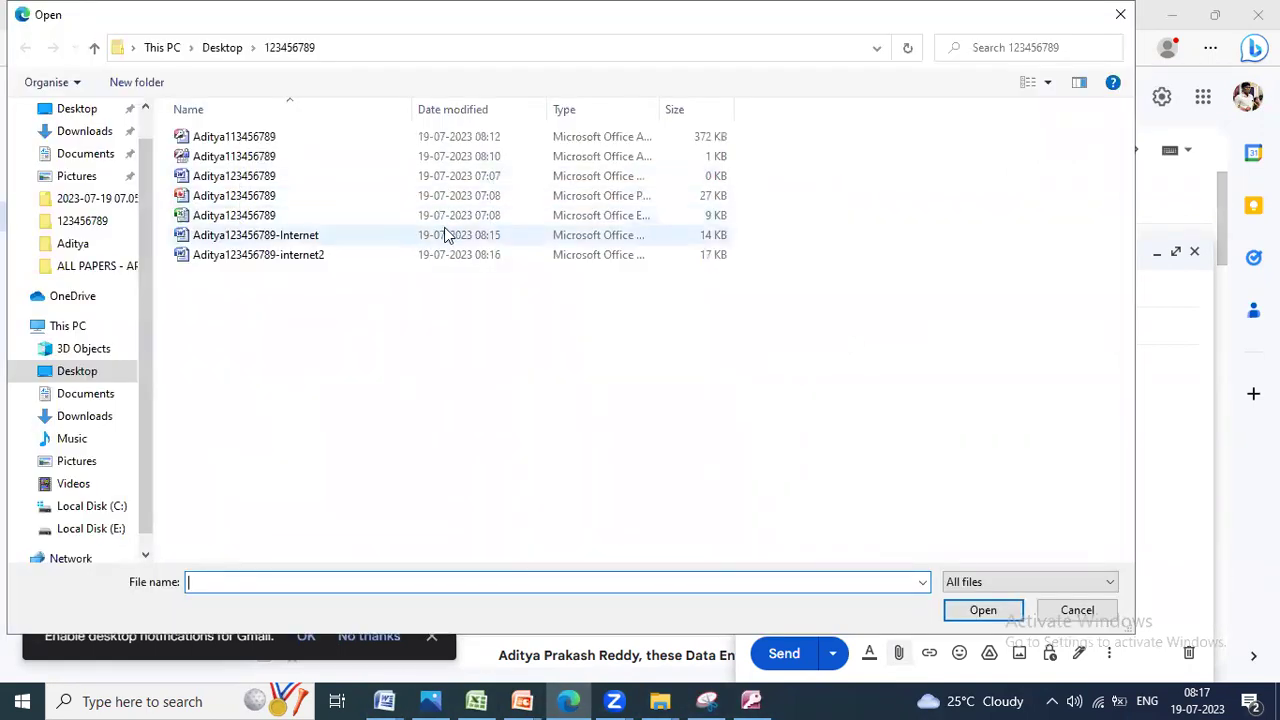
pyautogui.click(234, 157)
pyautogui.hotkey('ctrl', 'a')
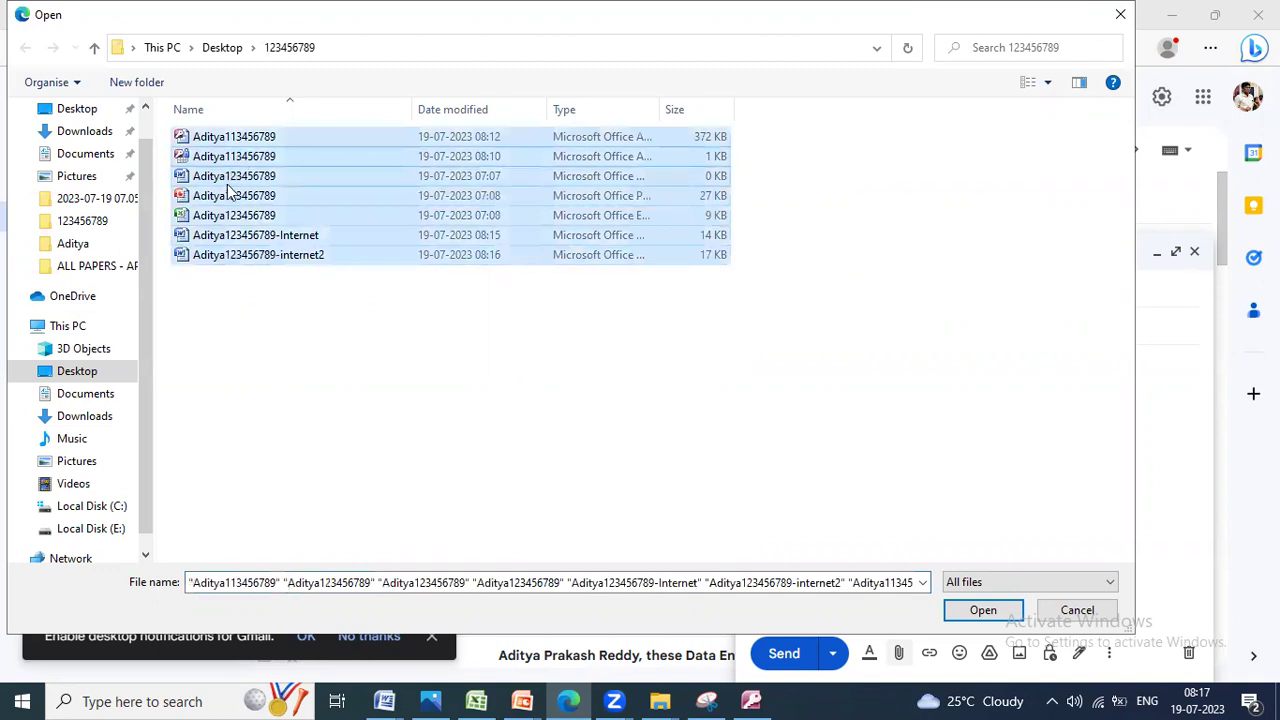
pyautogui.keyDown('ctrl'); pyautogui.click(212, 176); pyautogui.keyUp('ctrl')
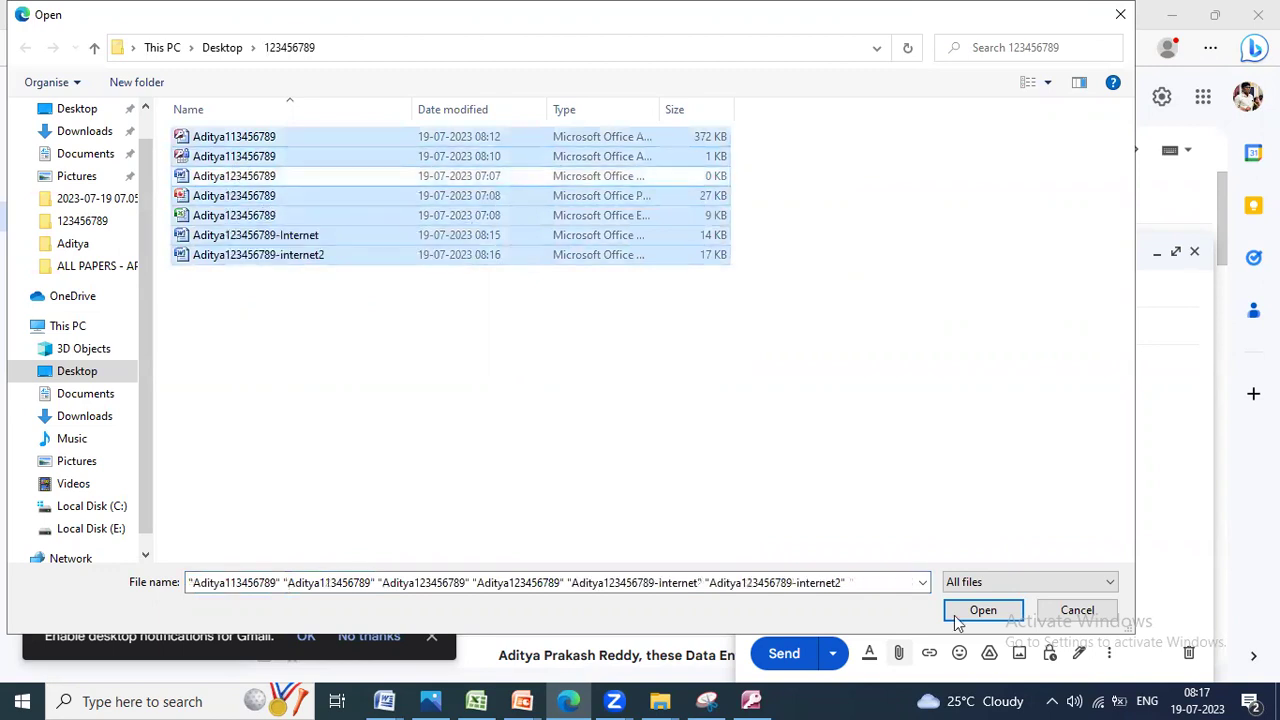
pyautogui.click(960, 615)
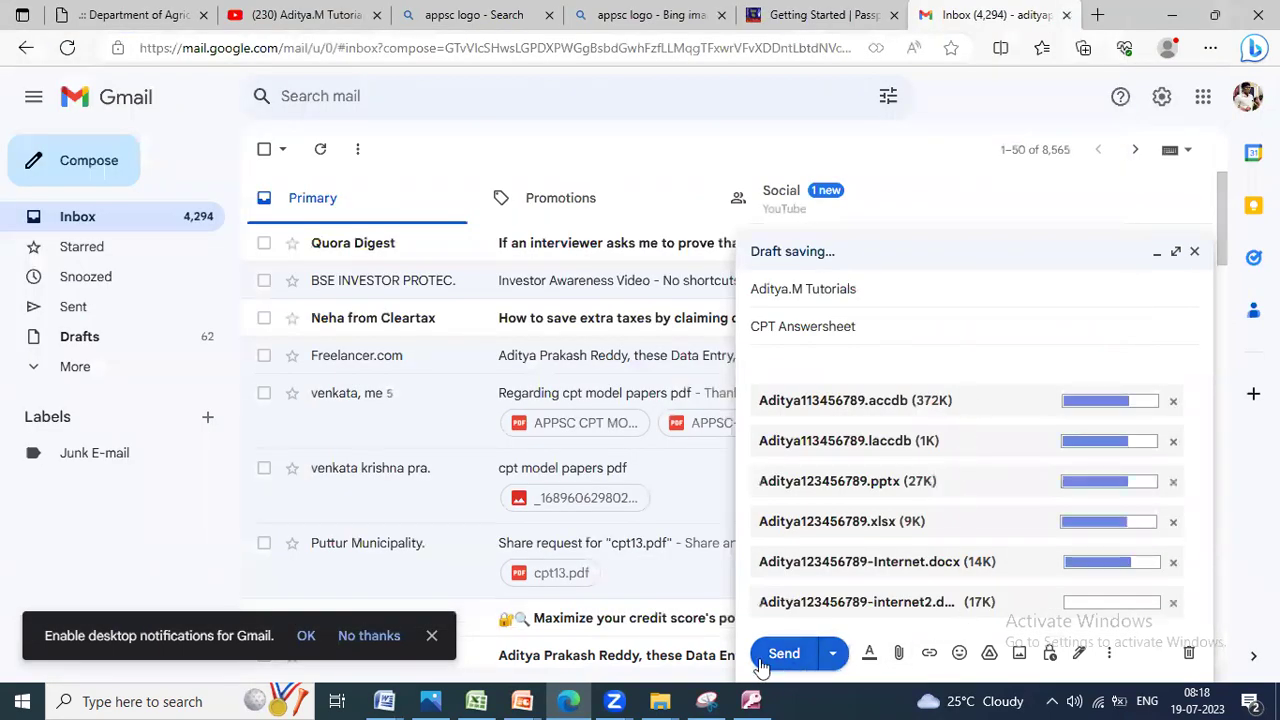
# Step: Send the CPT Answersheet email and clear the windows to show the desktop
pyautogui.click(800, 367)
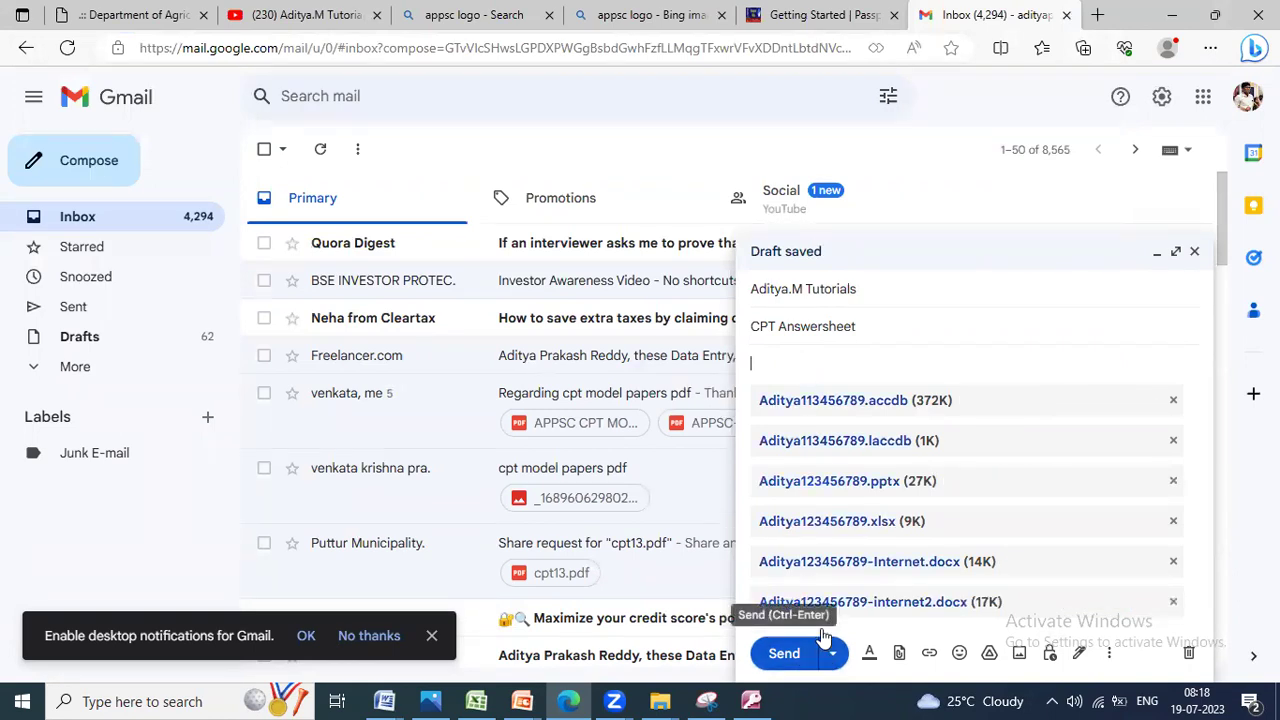
pyautogui.click(788, 653)
pyautogui.hotkey('alt', 'Tab')
pyautogui.press('super+d')
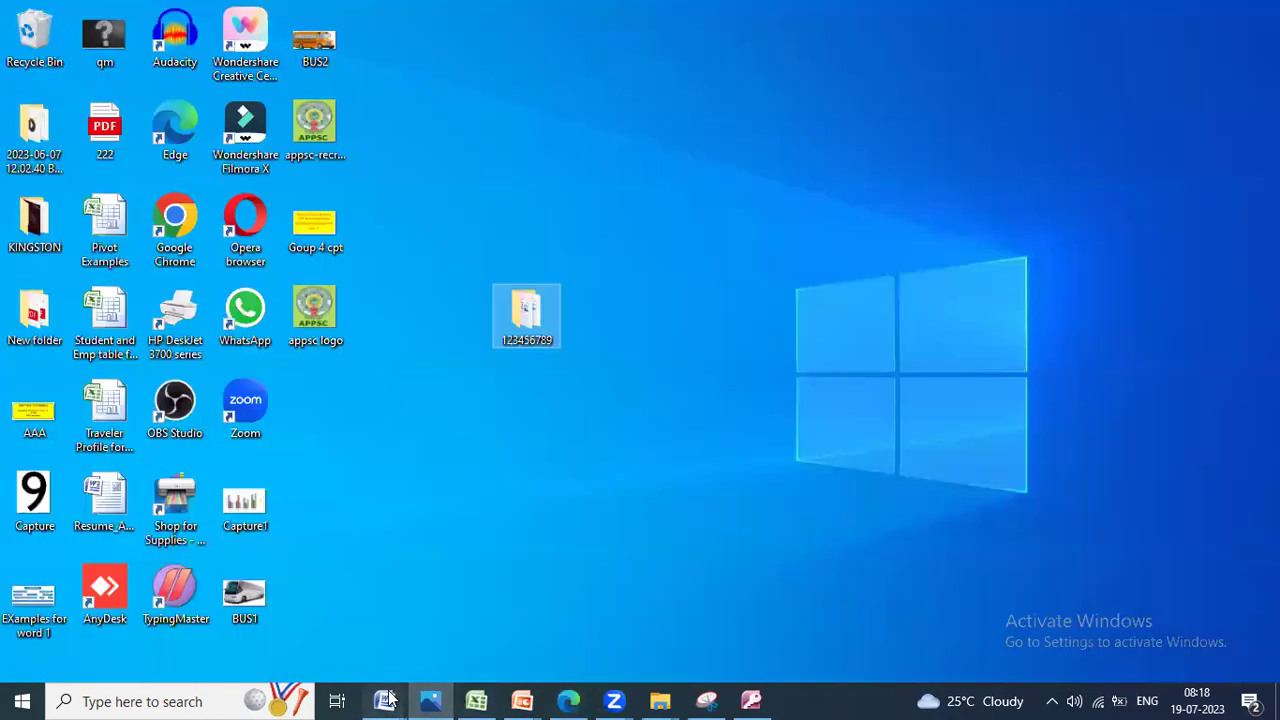
# Step: Check Document3 and the Group 4 CPT Exam paper, then return to the exam paper photo
pyautogui.moveTo(388, 699)
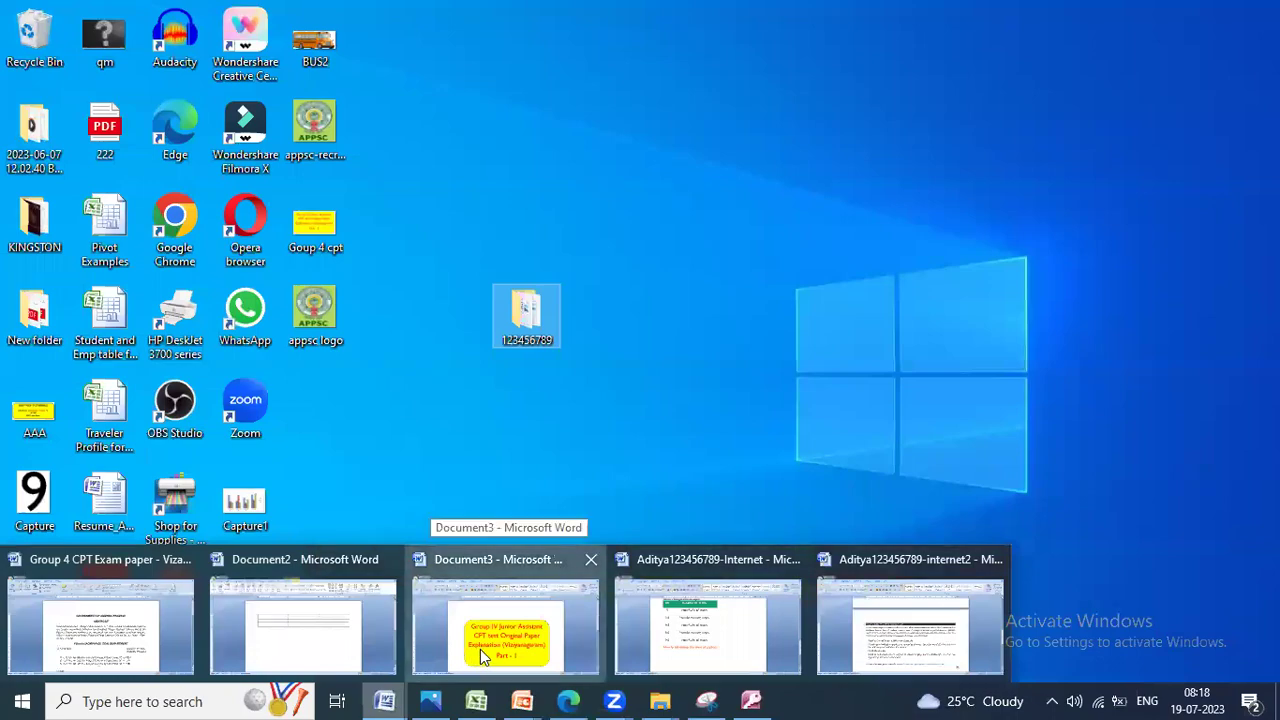
pyautogui.click(480, 649)
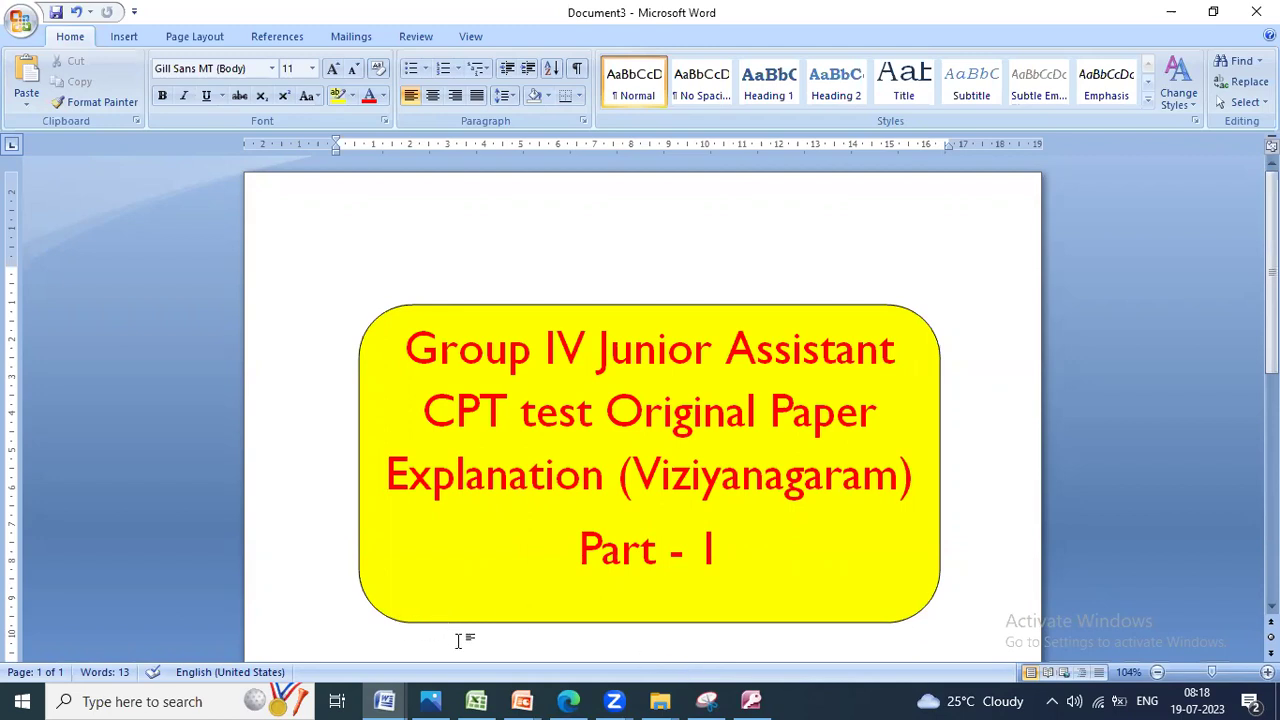
pyautogui.moveTo(616, 700)
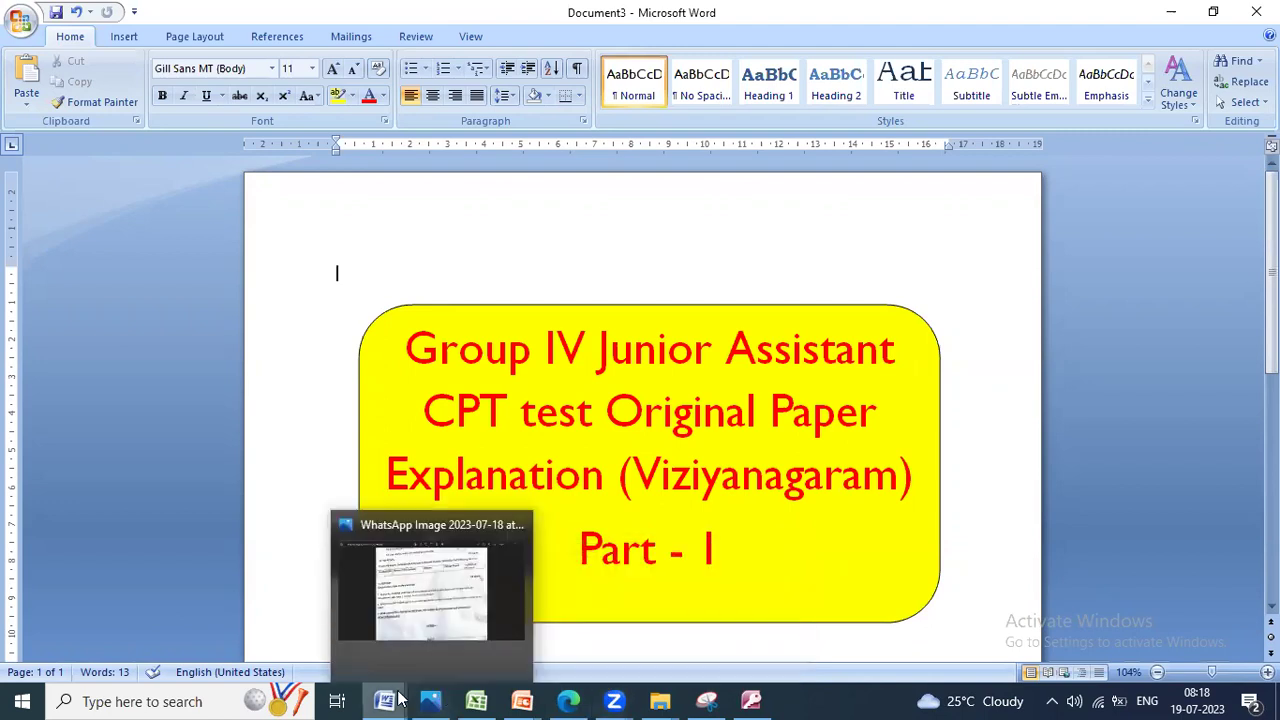
pyautogui.moveTo(394, 698)
pyautogui.moveTo(563, 700)
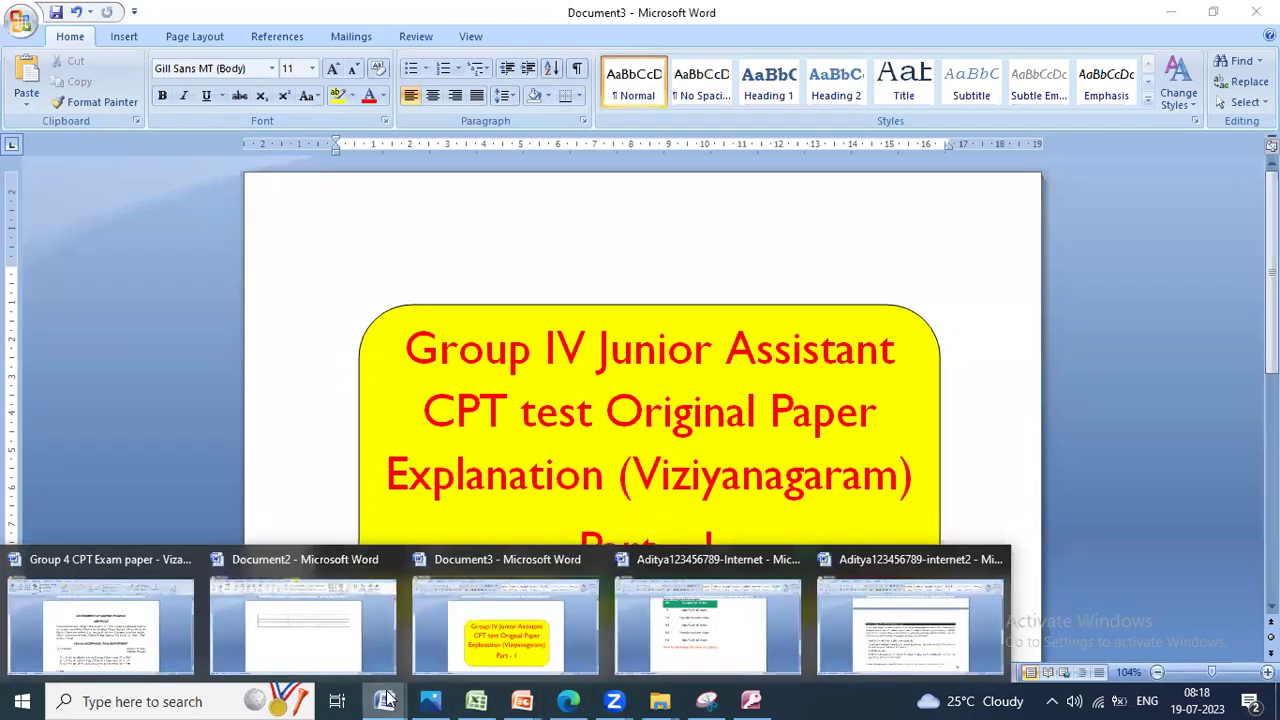
pyautogui.click(134, 658)
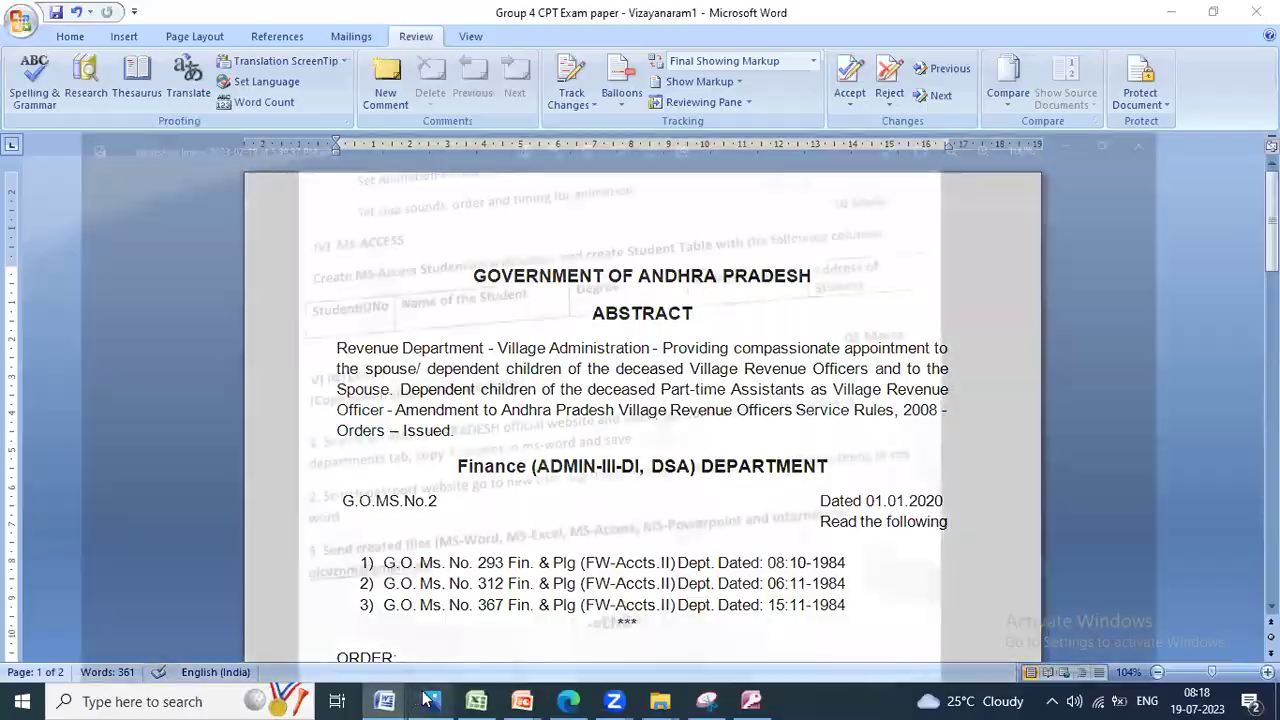
pyautogui.click(428, 698)
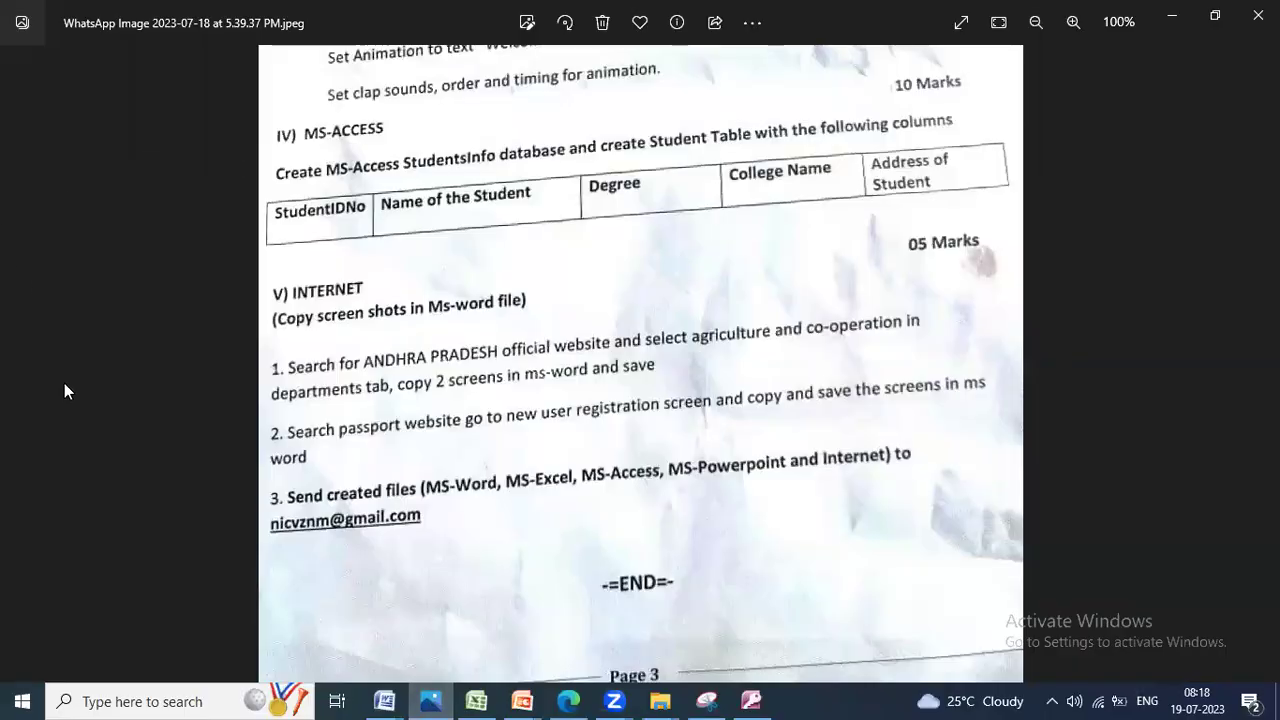